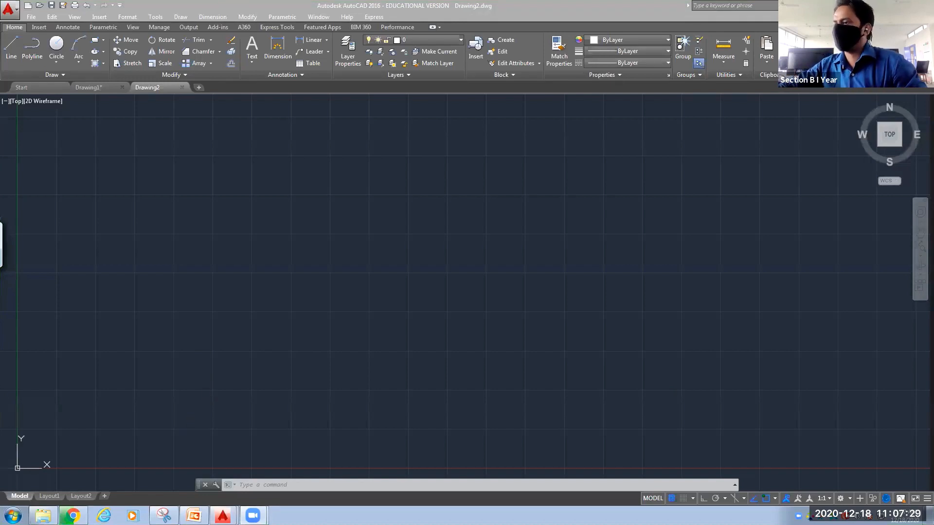
Close the old snip without saving it and switch to the 2-D Drawing presentation in PowerPoint.
click(164, 516)
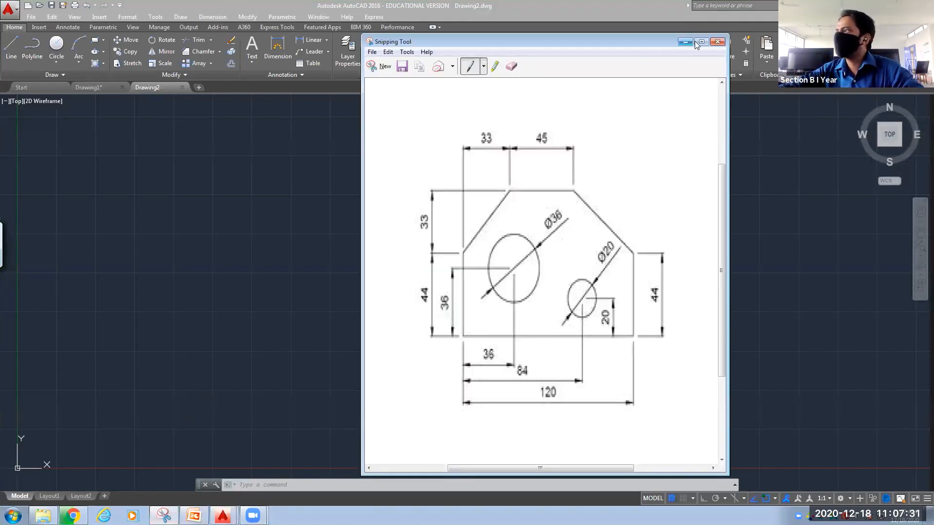
click(718, 42)
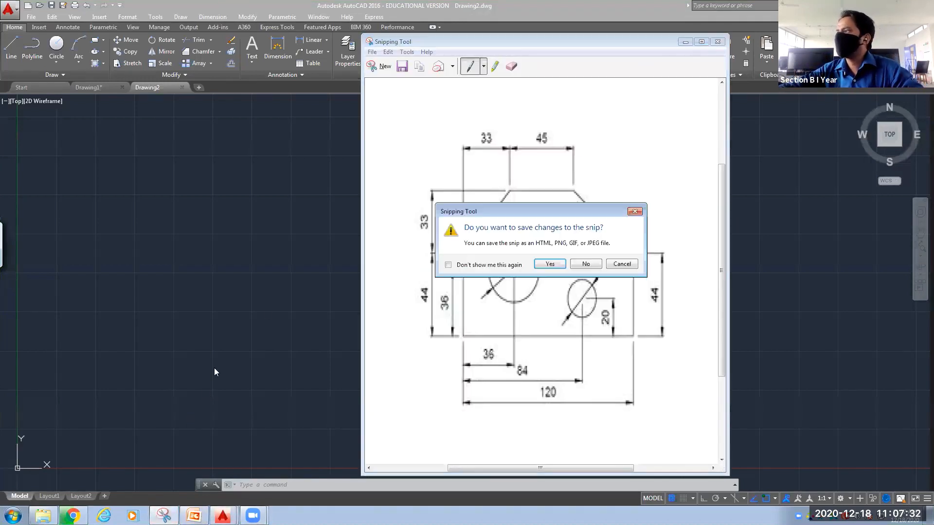
click(586, 264)
click(194, 515)
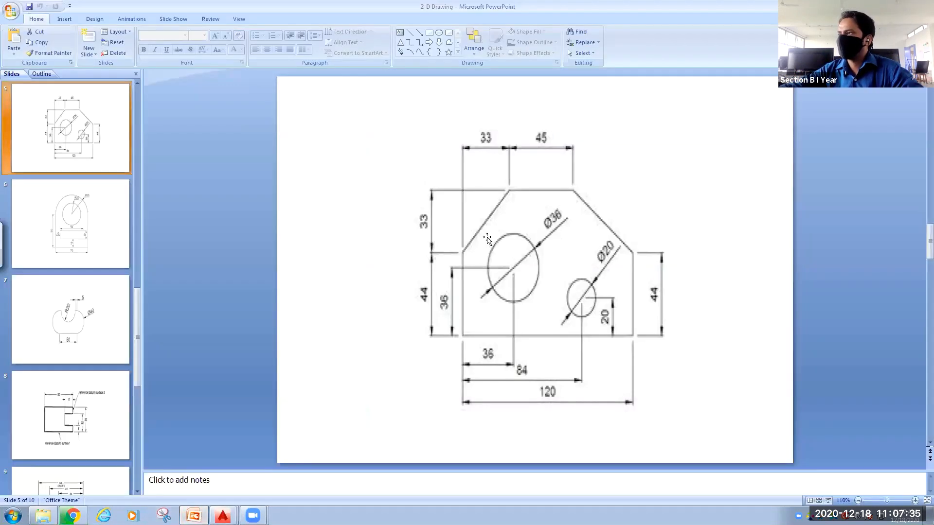
Capture the dimensioned plate drawing on slide 5 with Snipping Tool and copy the snip.
click(13, 515)
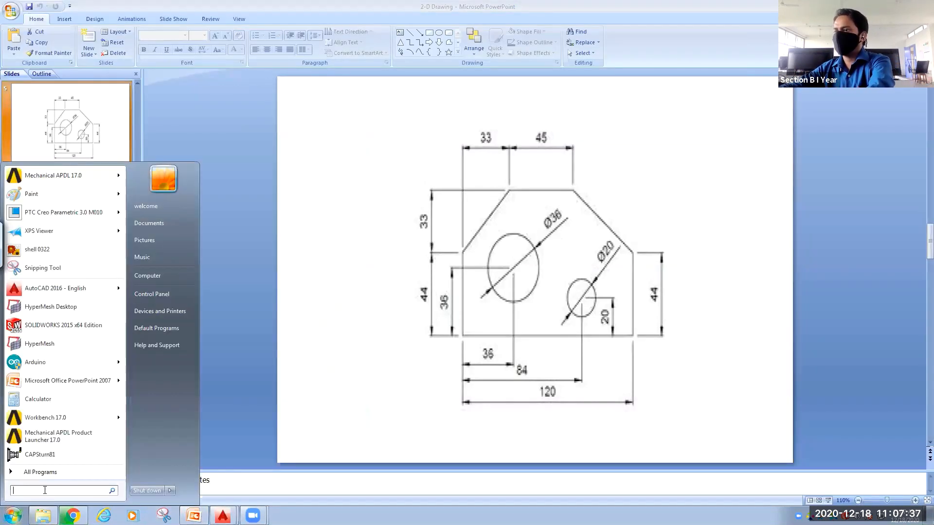
click(29, 268)
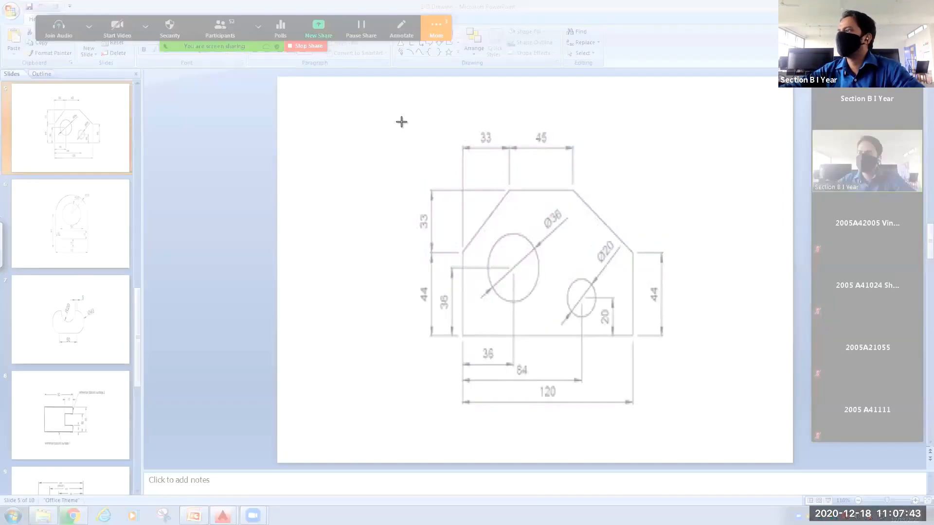
mouse_move(409, 128)
mouse_down()
mouse_move(692, 421)
mouse_move(677, 402)
mouse_move(671, 411)
mouse_up()
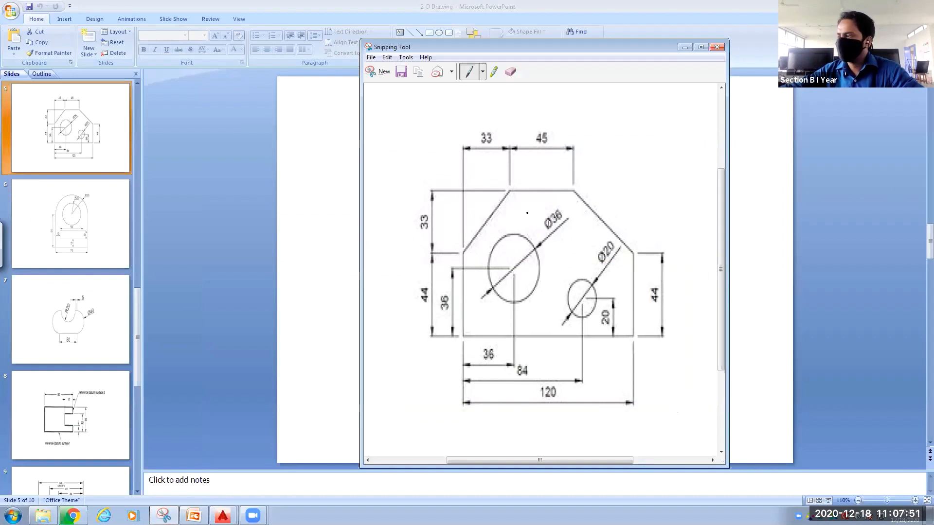
right_click(527, 212)
click(555, 232)
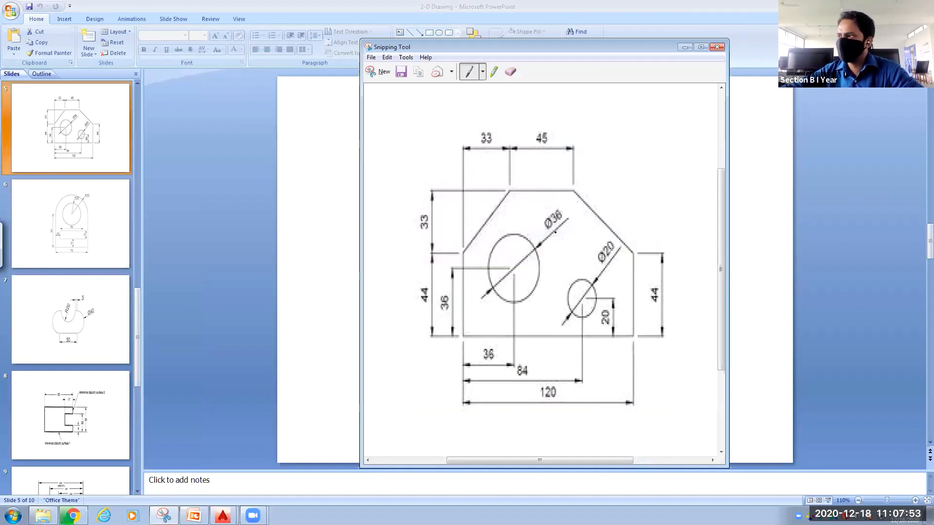
Switch to Drawing2.dwg in AutoCAD and paste the copied plate image just above and beside the origin.
click(222, 515)
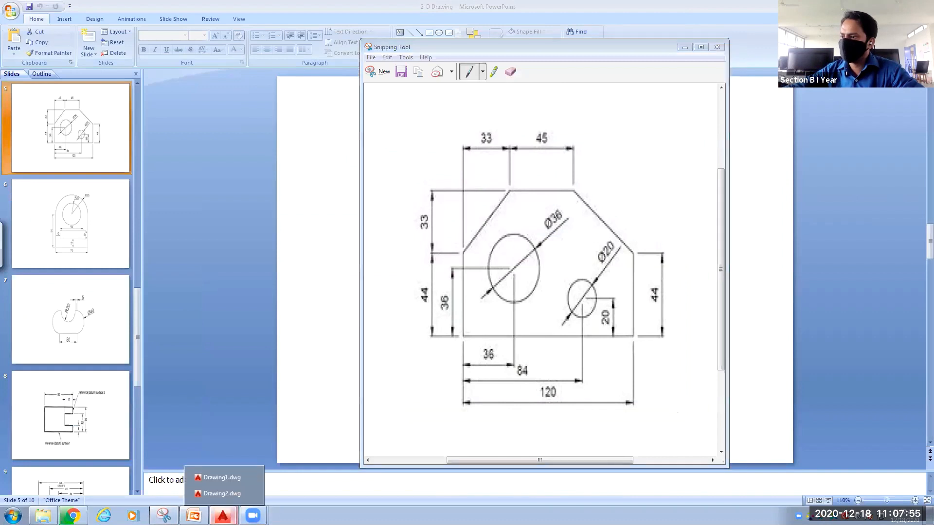
click(226, 493)
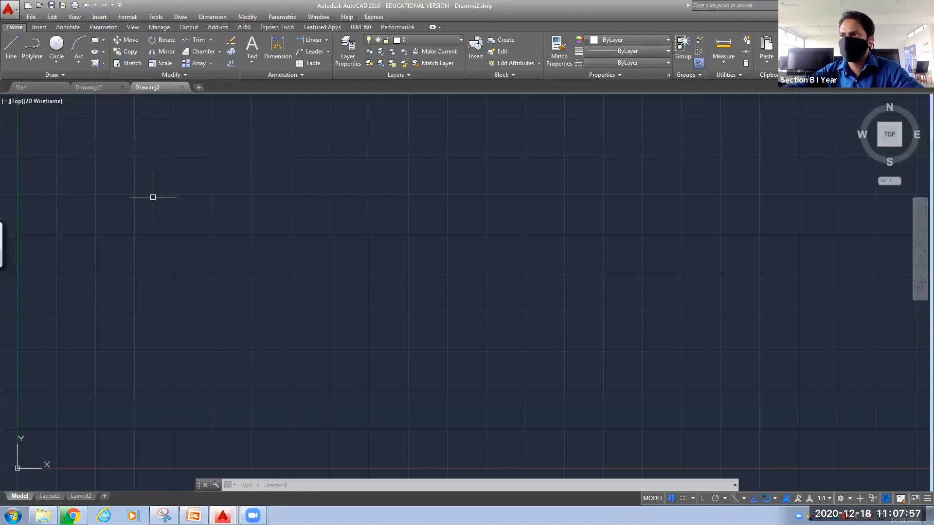
right_click(111, 201)
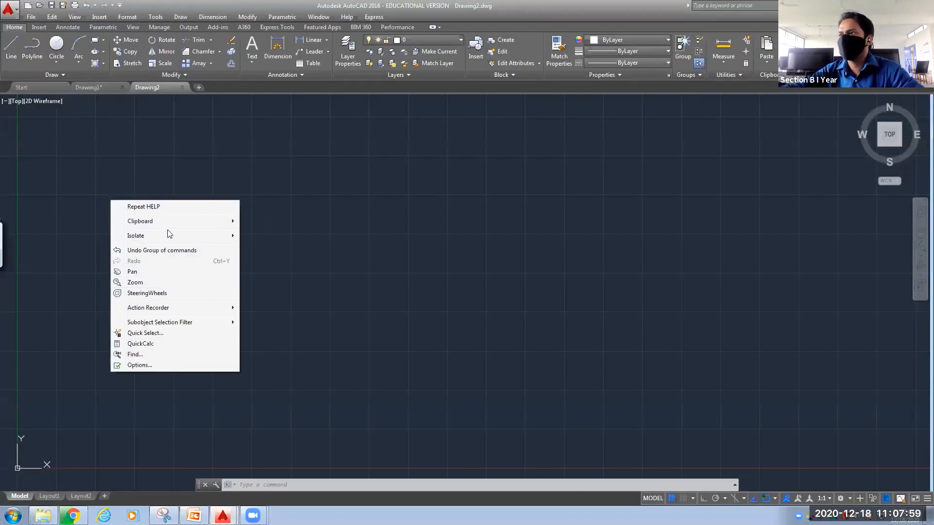
mouse_move(170, 222)
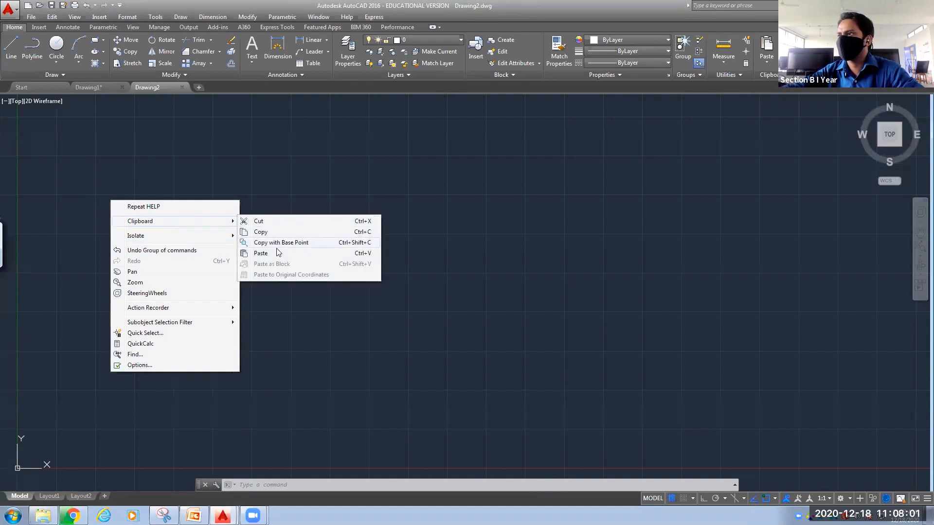
click(261, 254)
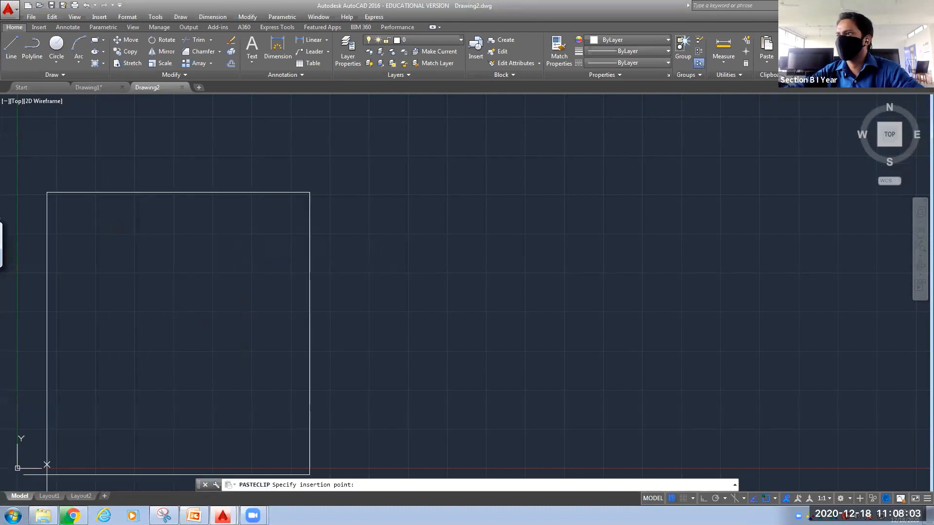
click(65, 444)
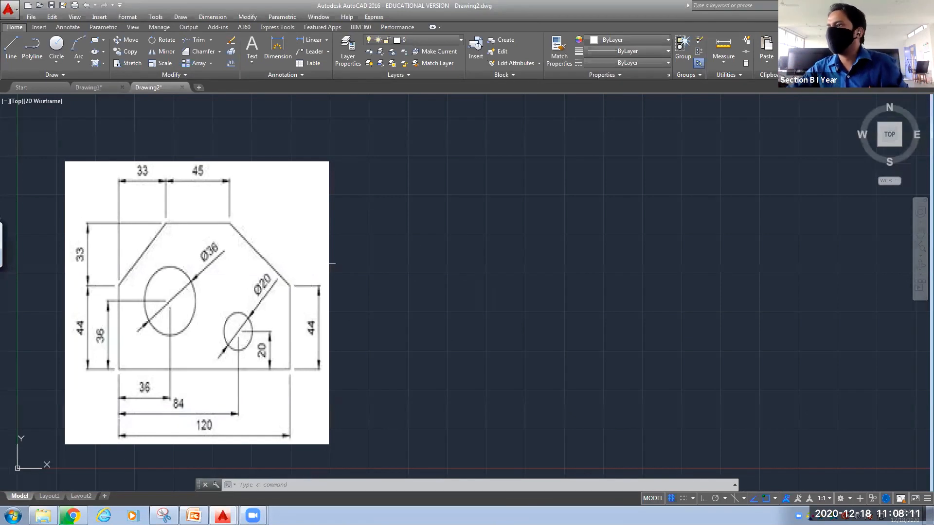
Shrink the pasted reference image to about two thirds of its size by its lower-right corner, then deselect it.
click(329, 292)
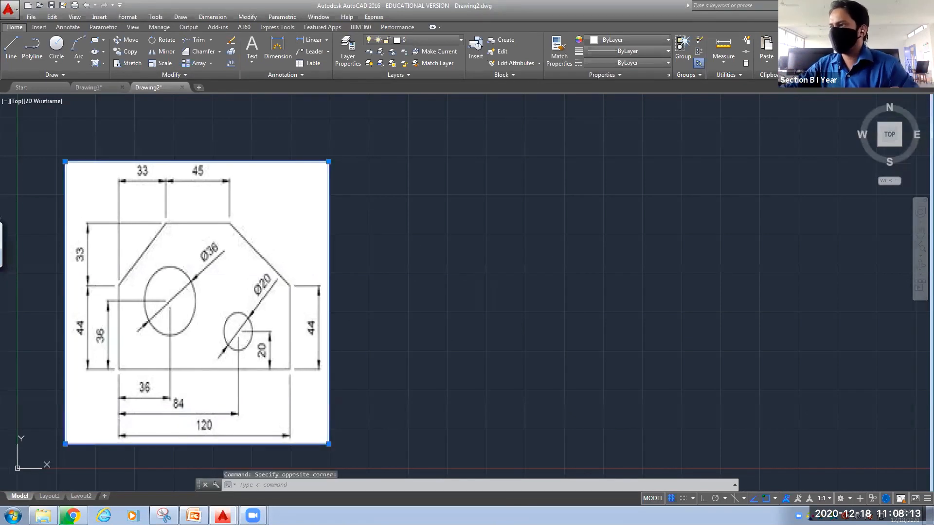
click(328, 444)
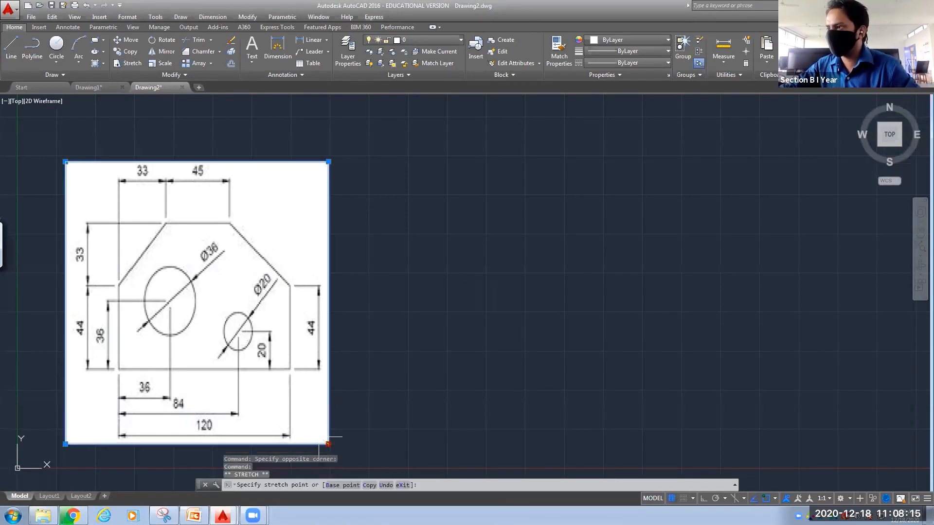
click(268, 376)
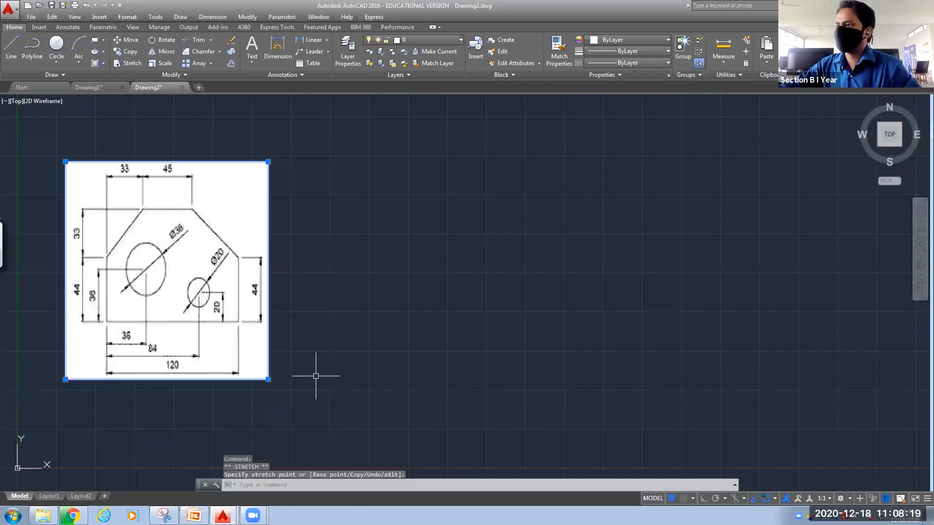
click(268, 378)
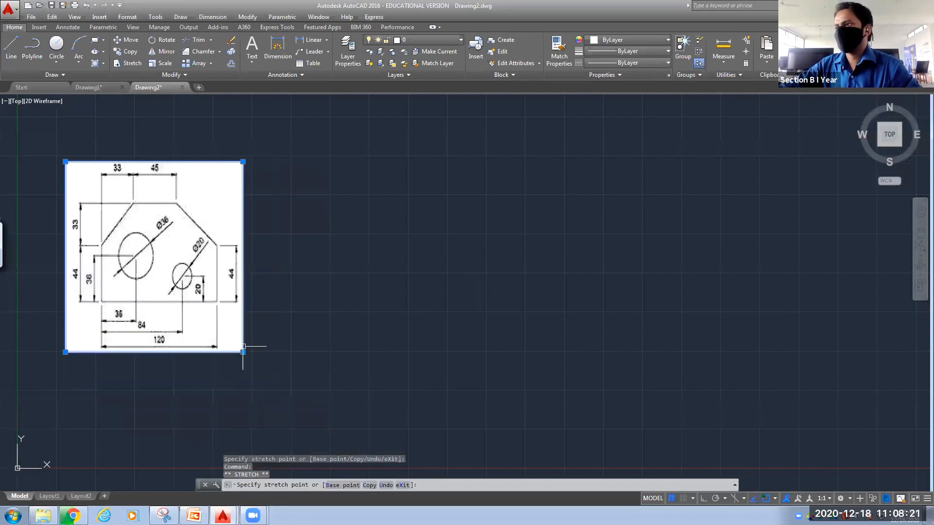
key(Escape)
key(Escape)
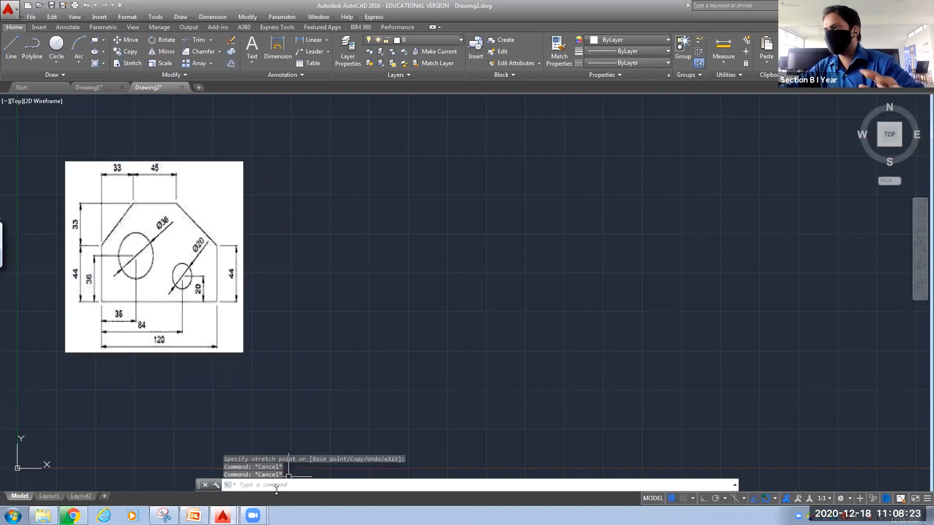
Configure the drawing units to decimal length with precision 0 and an insertion scale in millimeters.
text(uni)
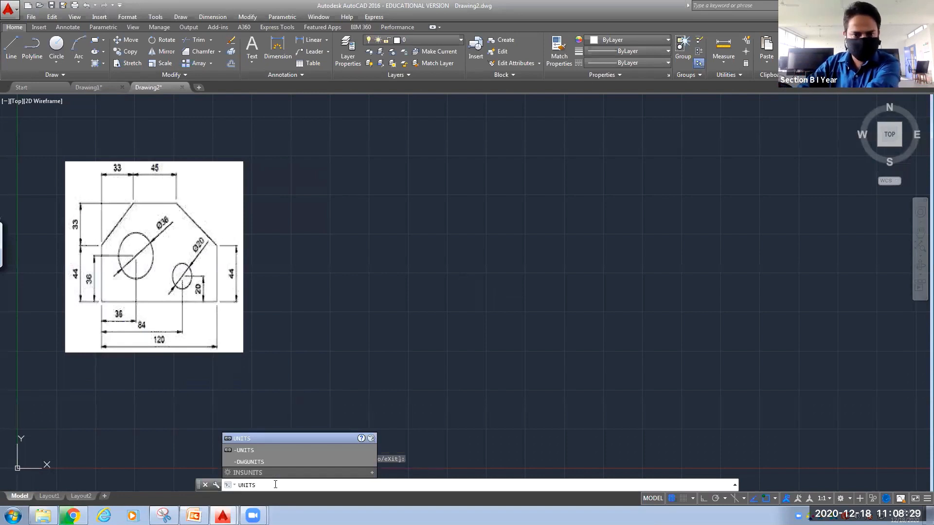
key(Return)
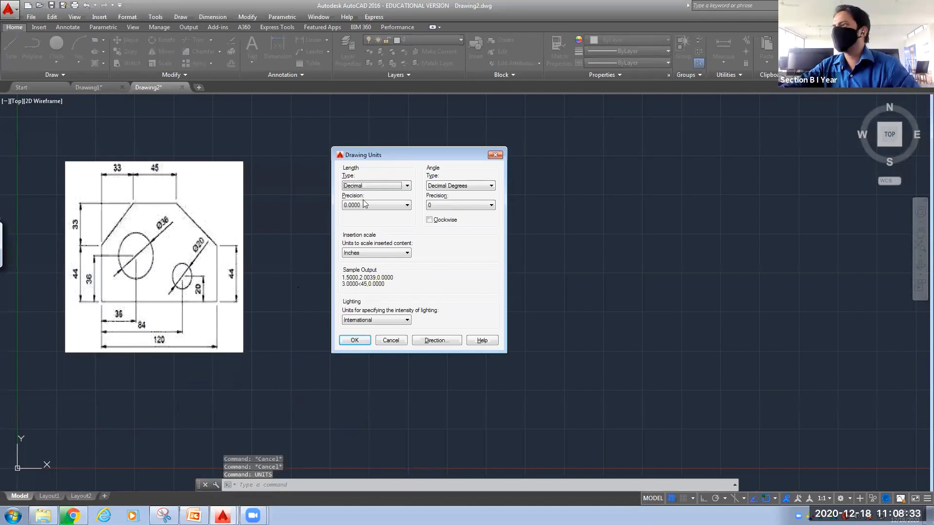
click(375, 186)
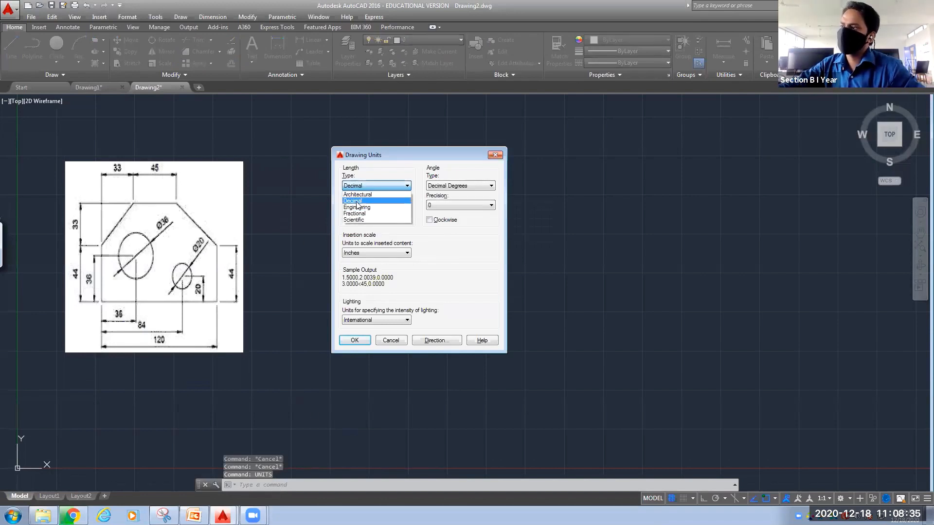
click(362, 201)
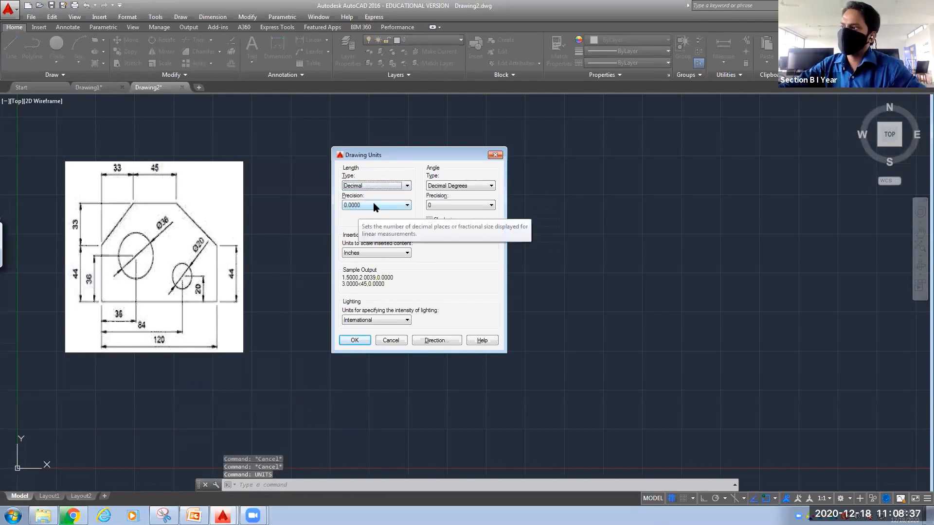
click(376, 206)
click(362, 212)
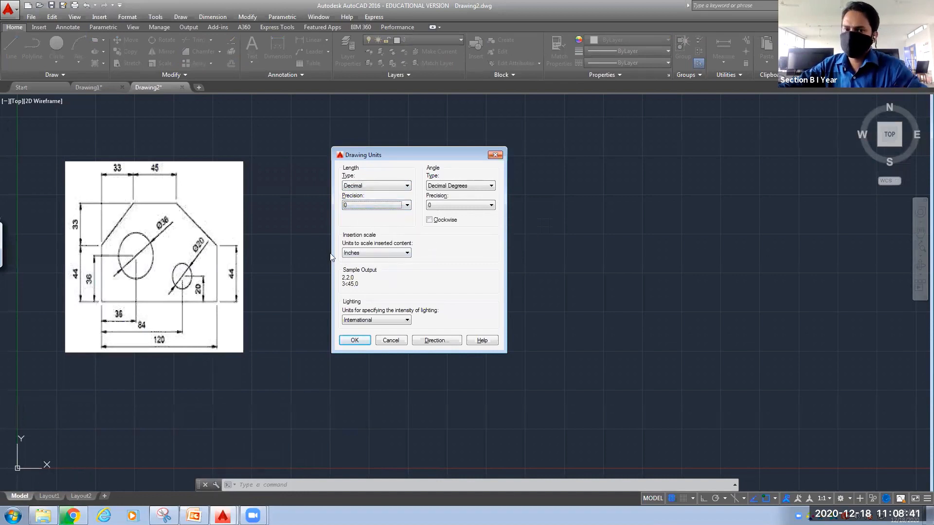
click(380, 253)
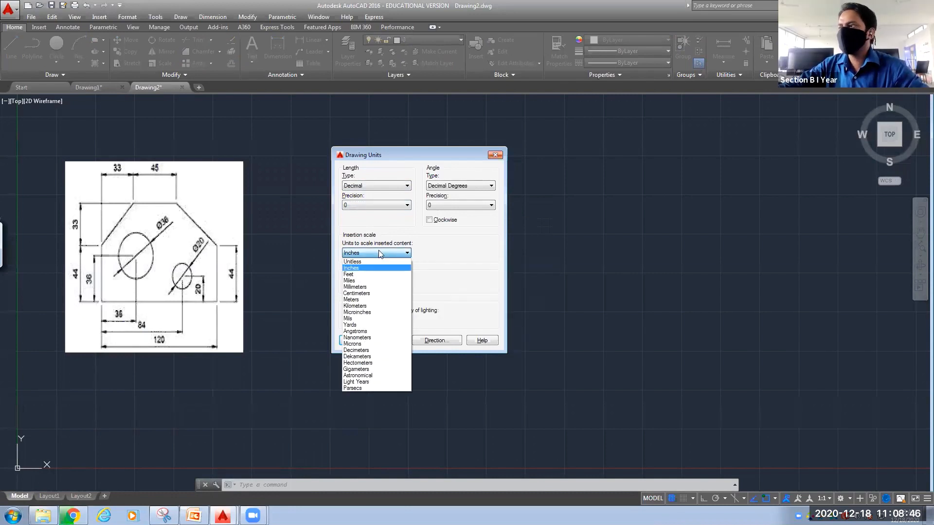
click(363, 287)
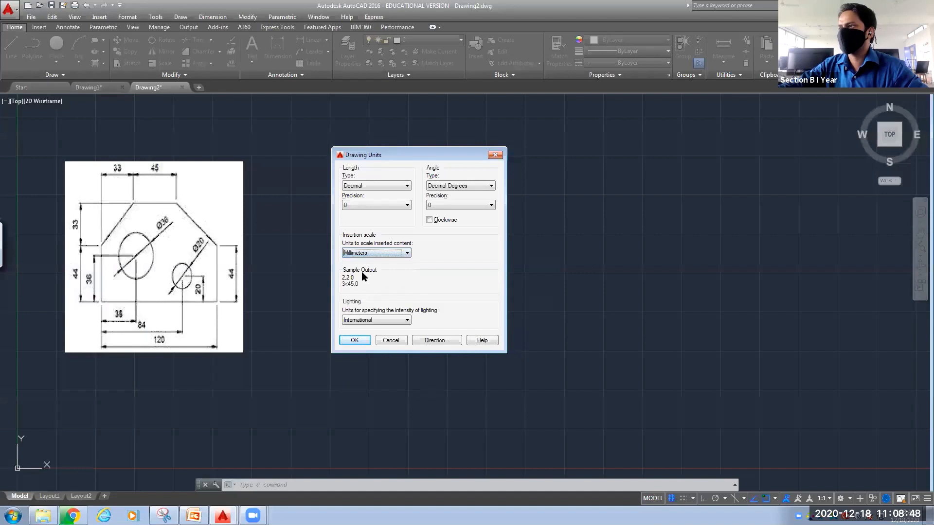
click(355, 340)
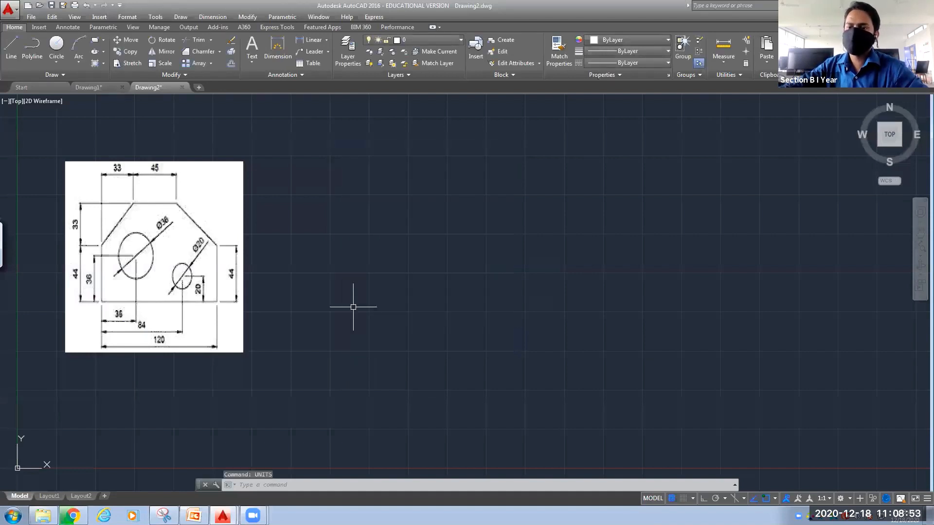
Set the drawing limits with the lower left corner at 0,0 and the upper right corner at 210,297.
text(l)
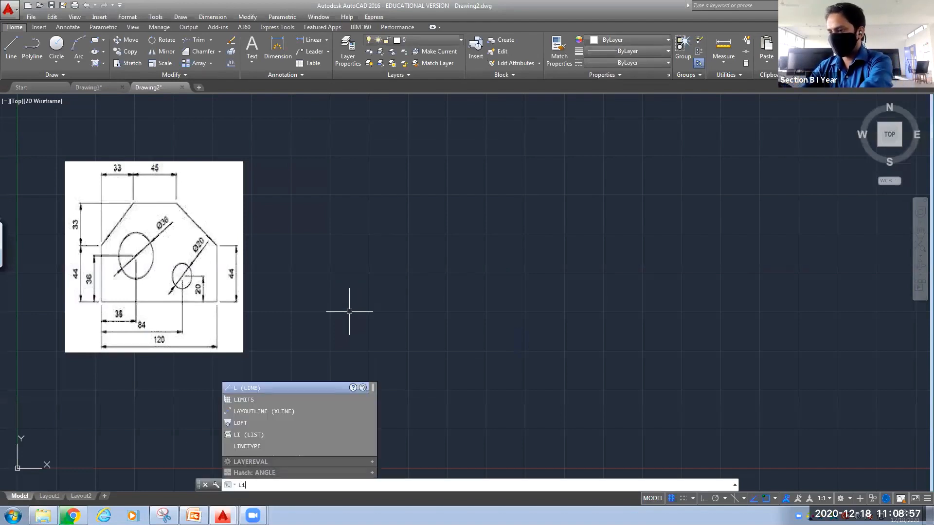
text(IMIts)
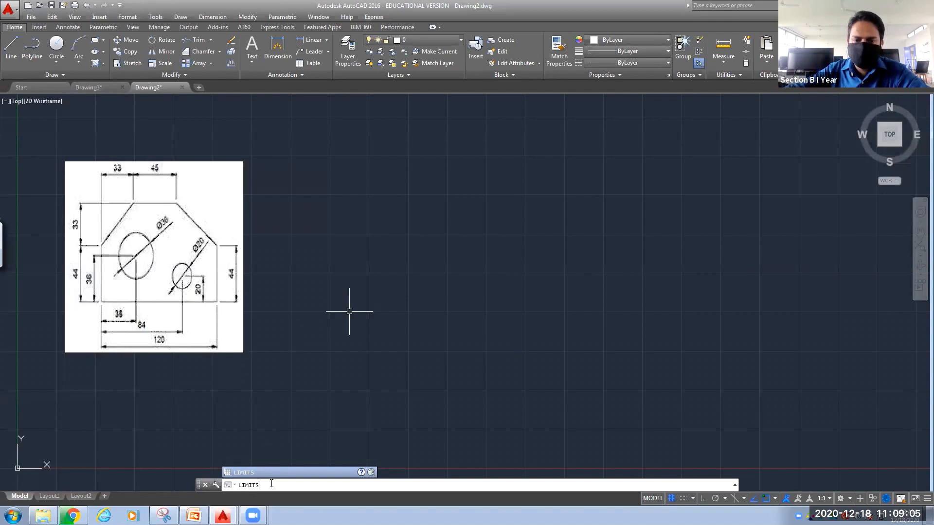
click(298, 477)
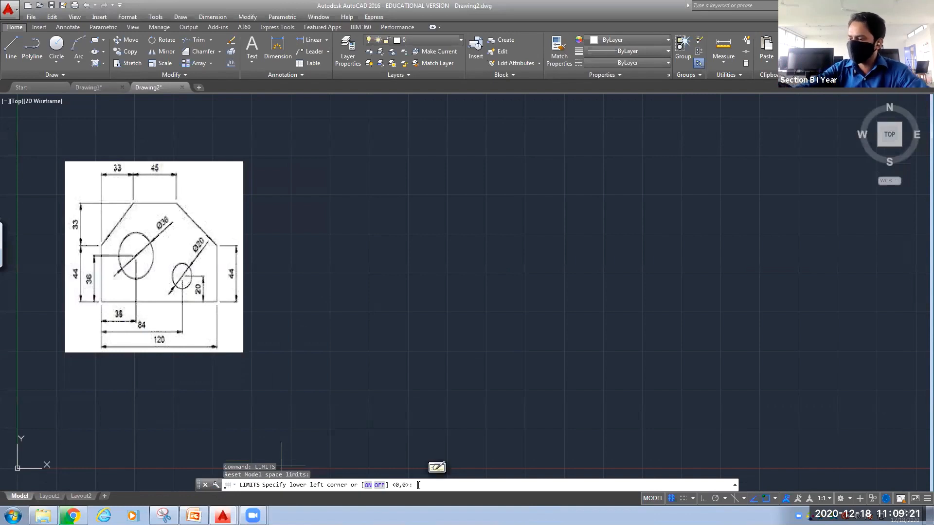
text(0)
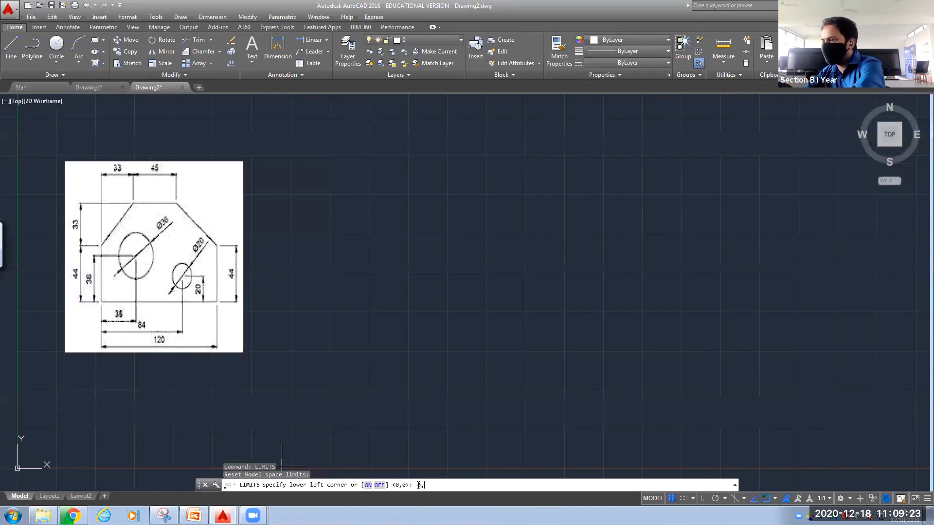
text(,0)
key(Return)
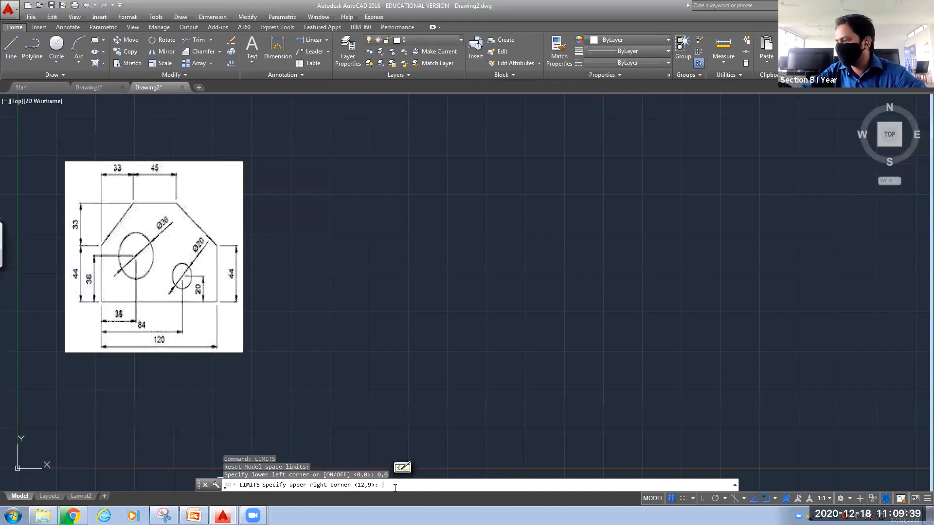
text(210)
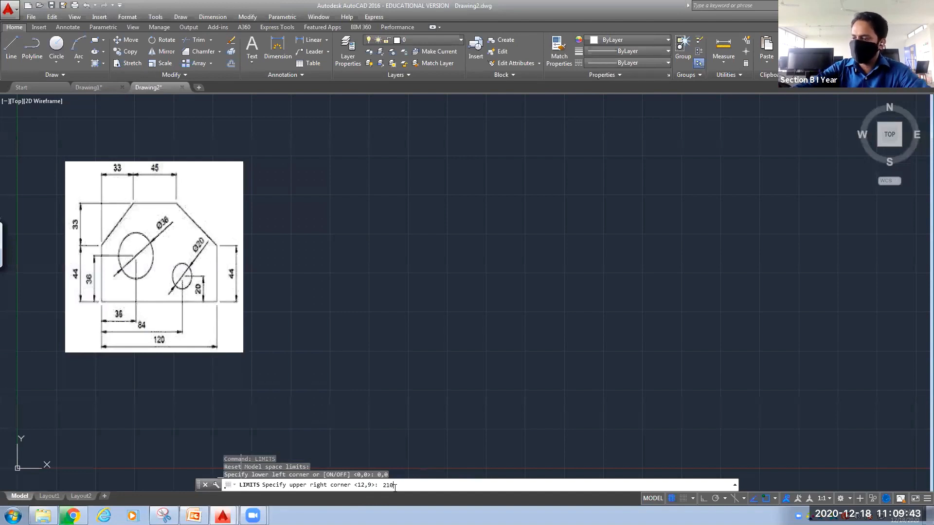
text(,297)
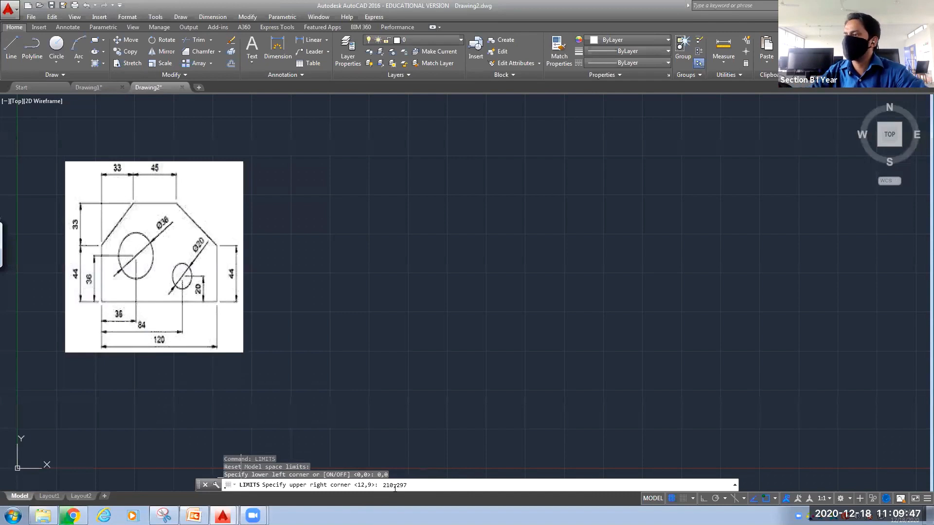
key(Return)
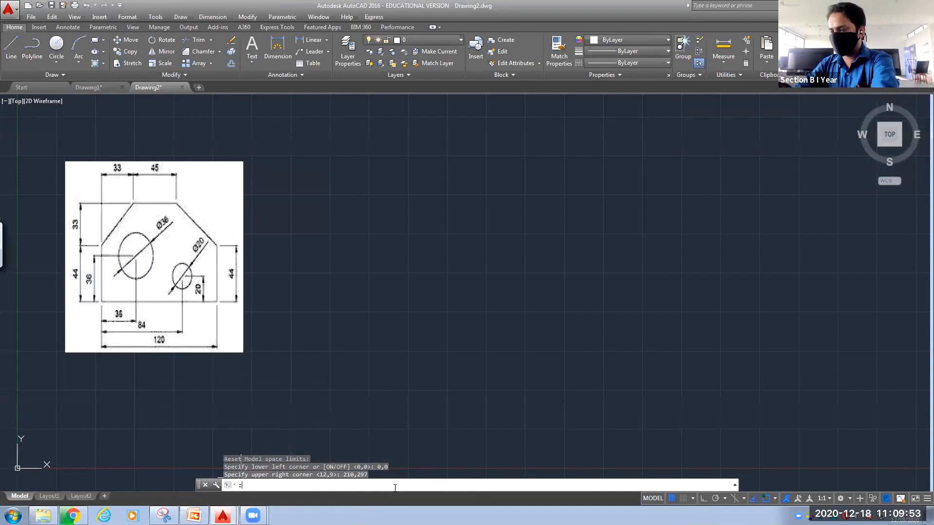
Fit the view to the new drawing limits with Zoom All, keeping the origin and the reference image in sight.
text(z)
key(Return)
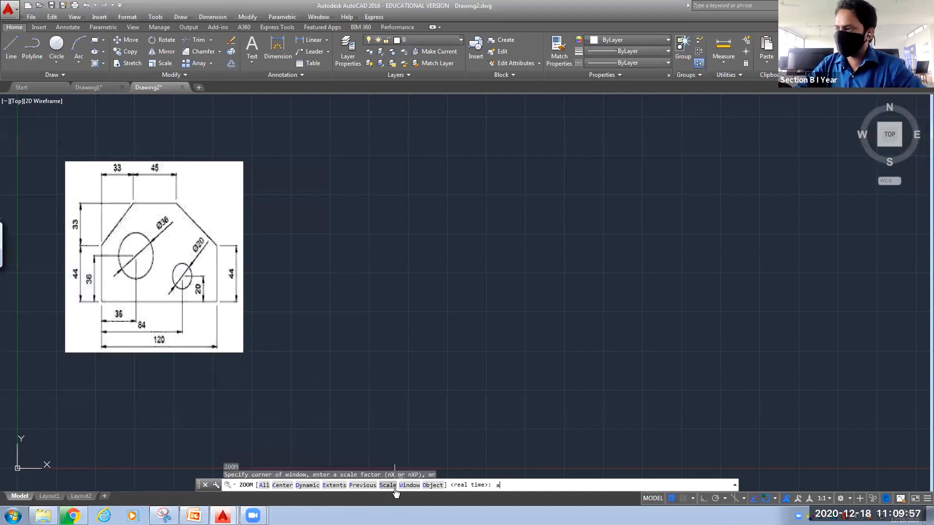
key(Return)
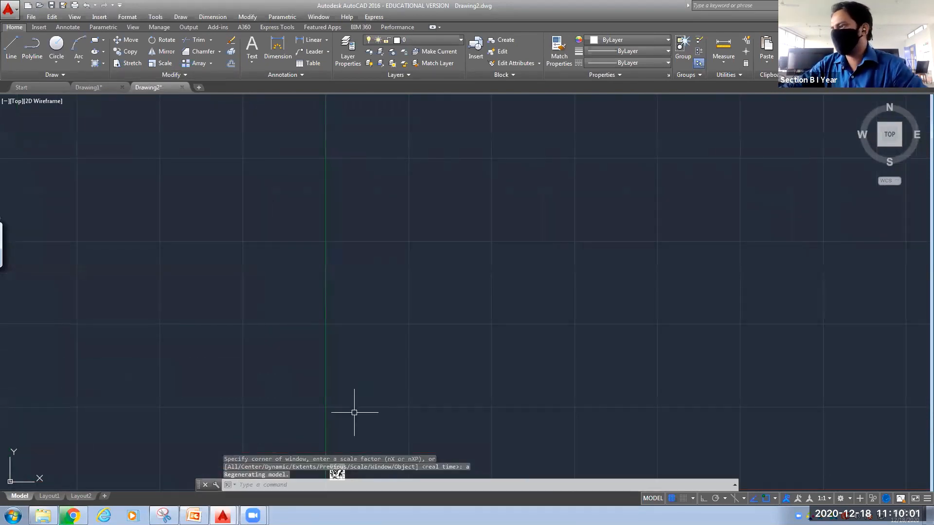
mouse_move(354, 412)
middle_down()
mouse_move(200, 359)
mouse_move(135, 387)
middle_up()
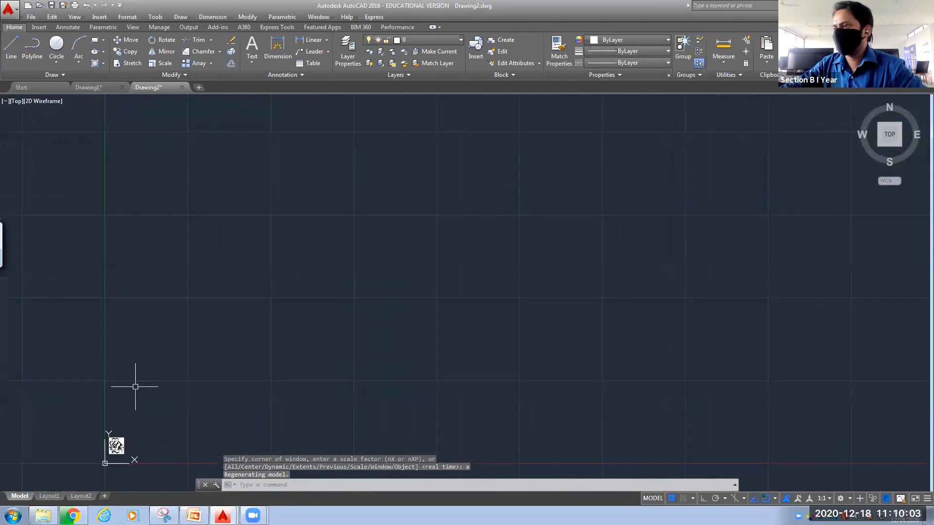
Enlarge the reference image to roughly twelve times its size by stretching its upper-right corner grip.
click(118, 421)
click(114, 443)
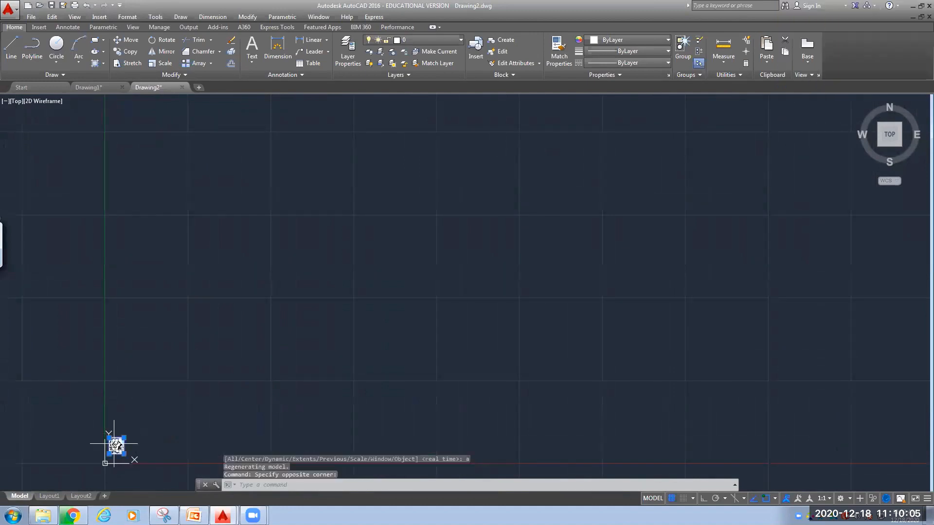
click(124, 438)
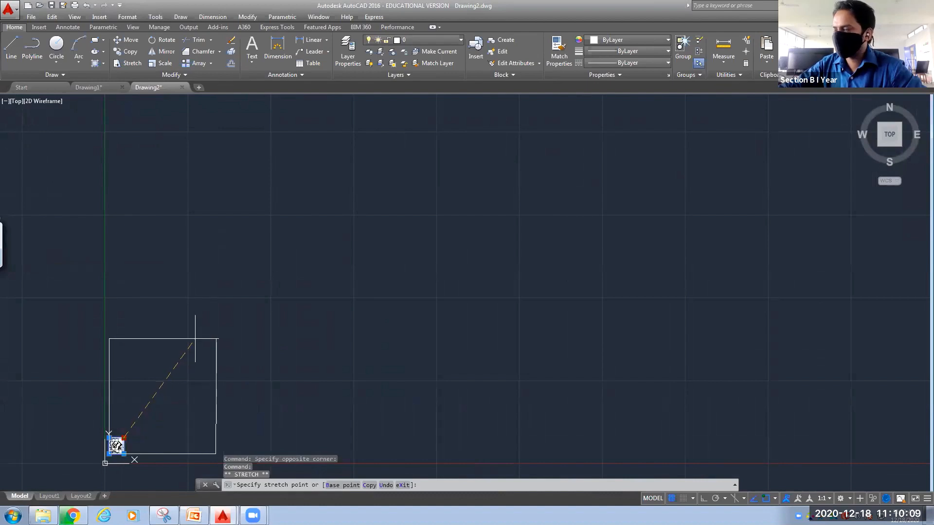
click(203, 322)
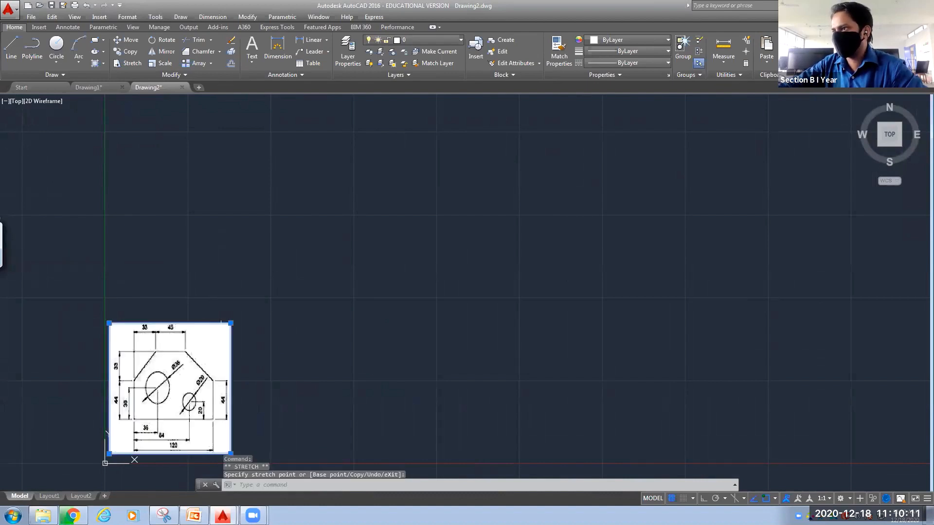
click(230, 320)
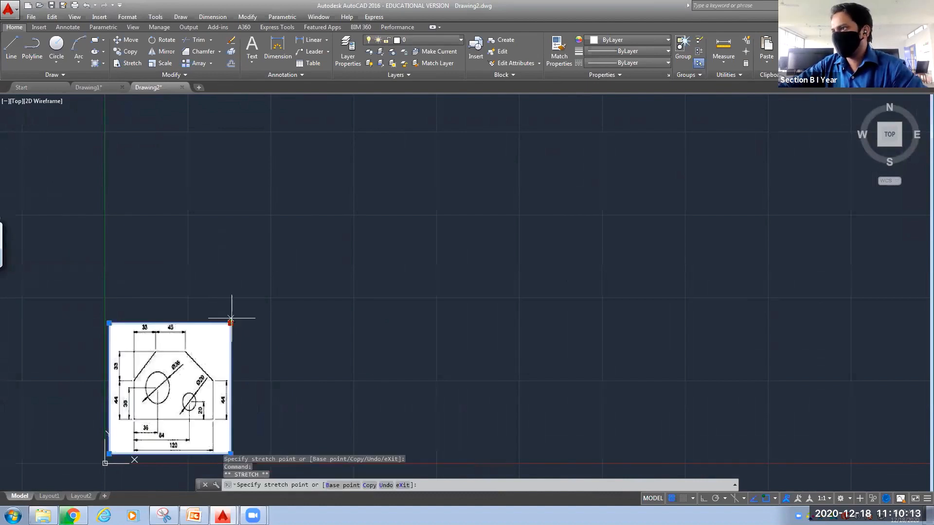
click(260, 291)
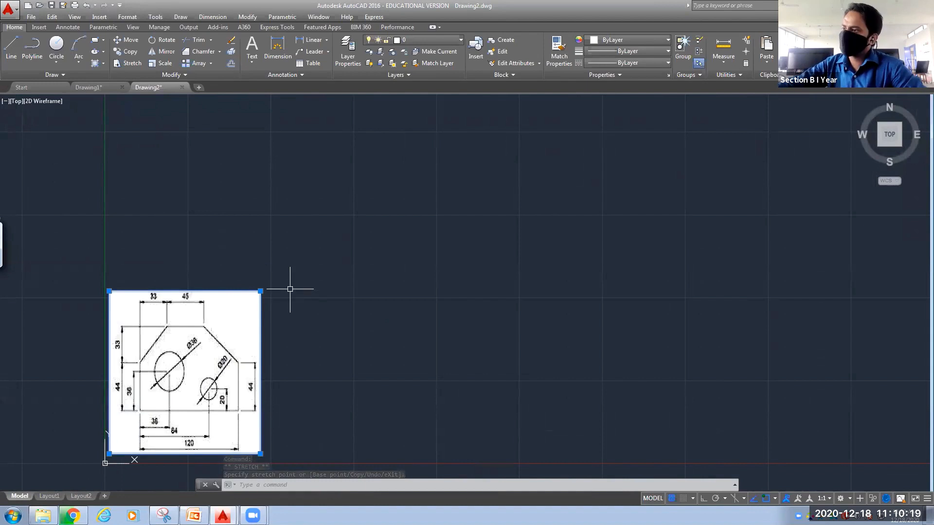
click(260, 291)
click(297, 266)
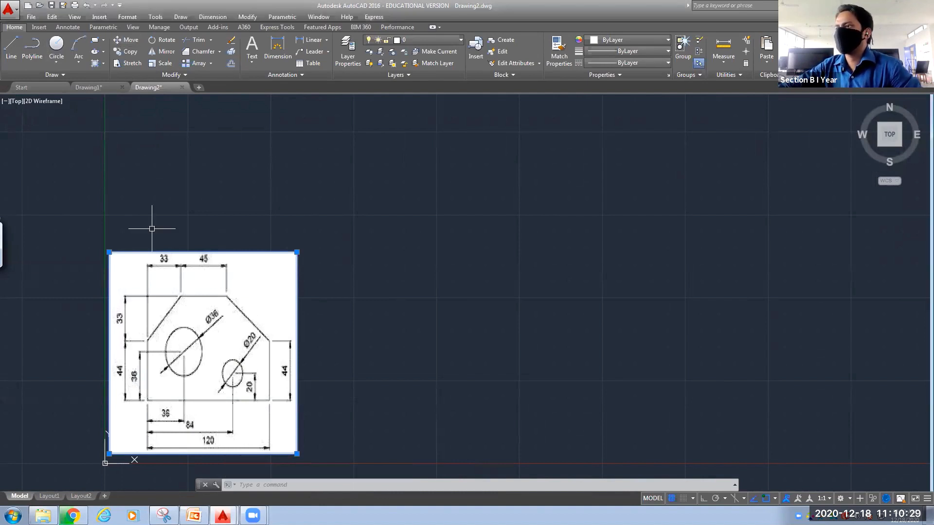
click(109, 253)
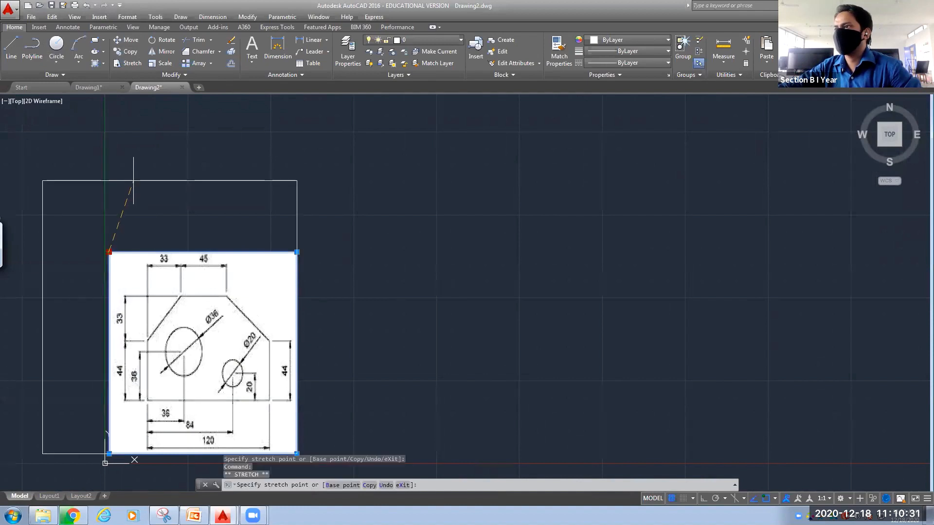
key(Escape)
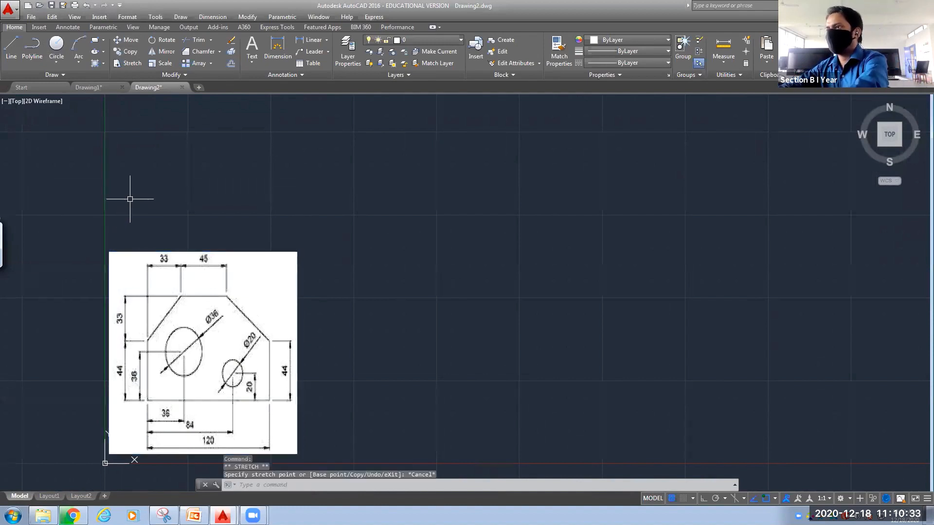
key(Escape)
Move the reference image straight up, well above the origin and just beside the Y axis.
click(126, 39)
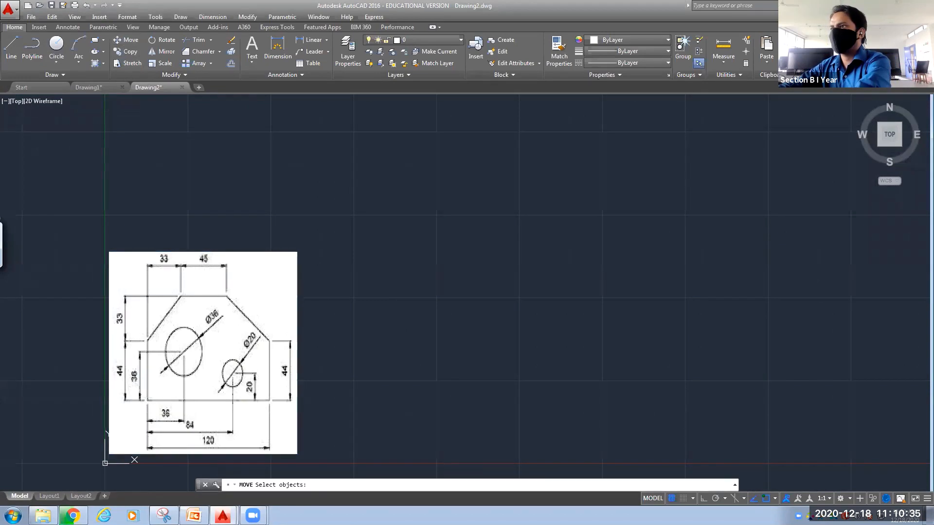
click(297, 430)
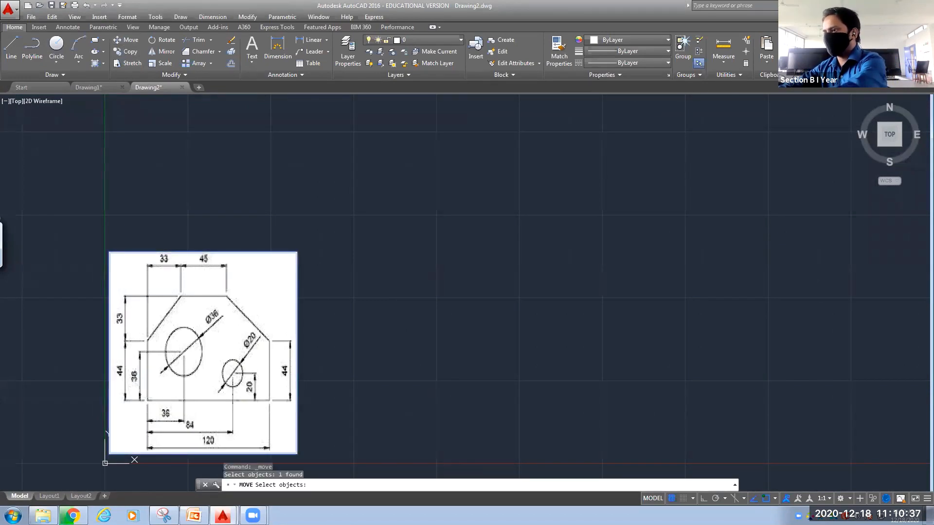
key(Return)
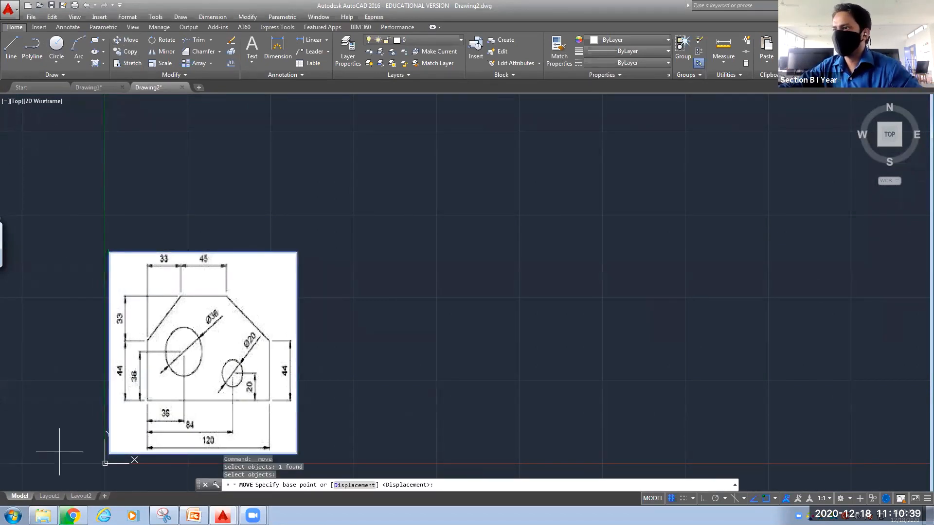
click(118, 445)
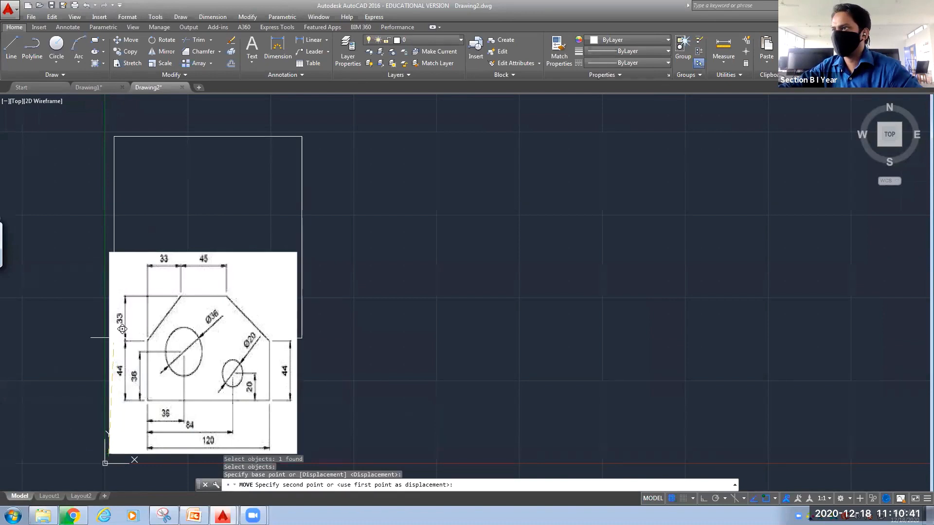
click(119, 296)
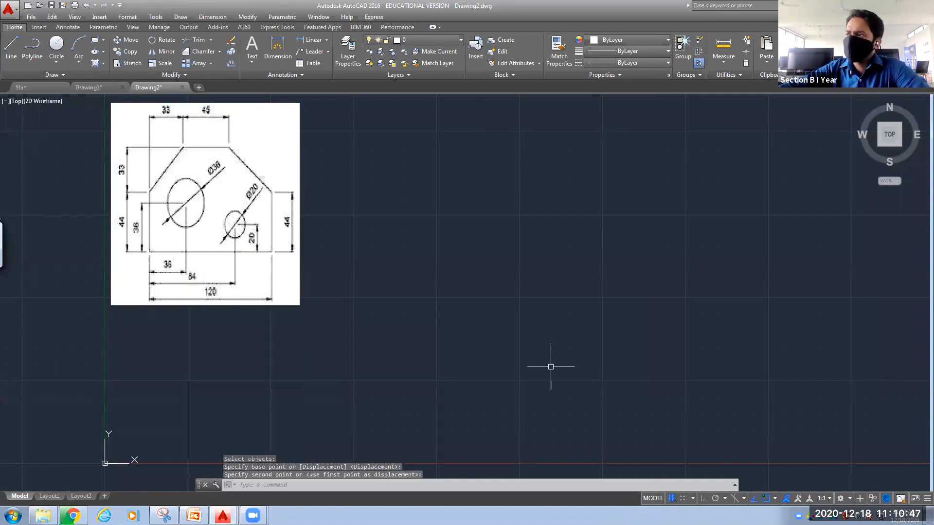
With Ortho on, draw the plate's bottom edge 120 mm long beside the reference image and its right edge 44 mm upward.
middle_drag(535, 363, 477, 372)
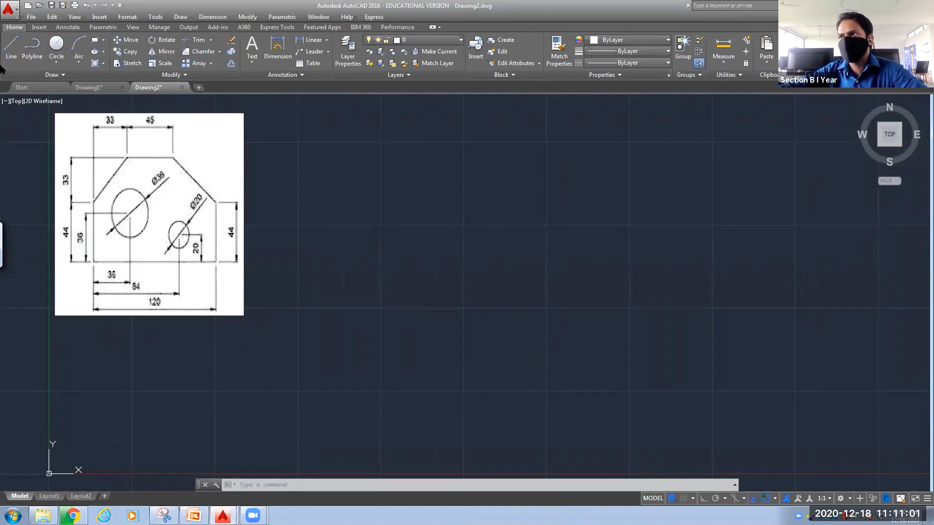
click(10, 46)
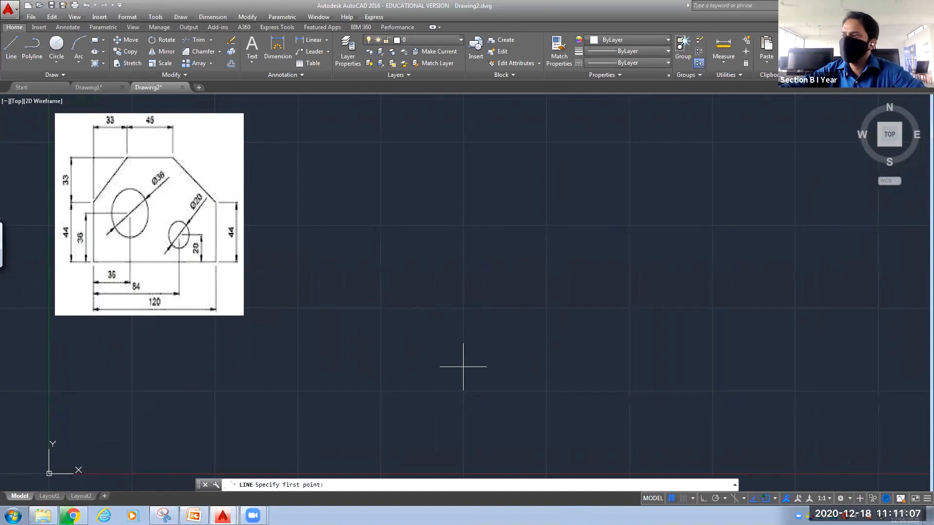
click(359, 348)
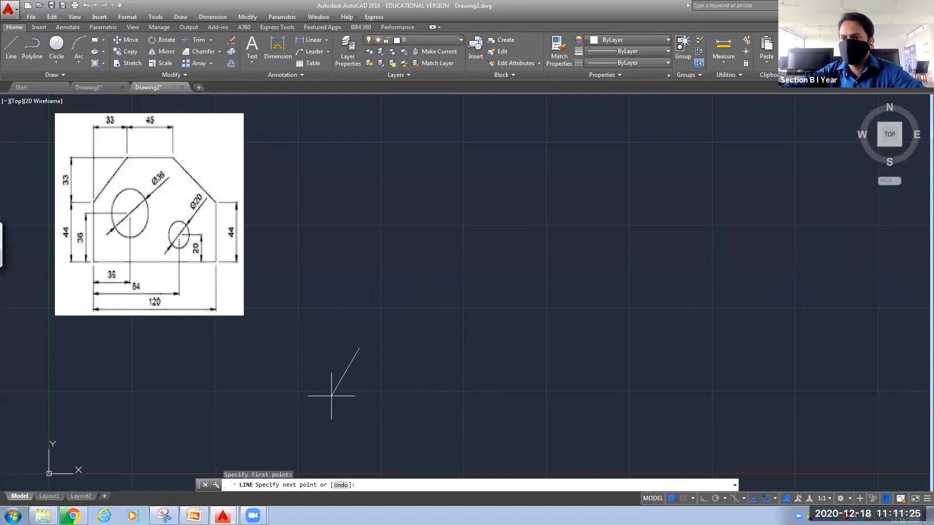
click(702, 499)
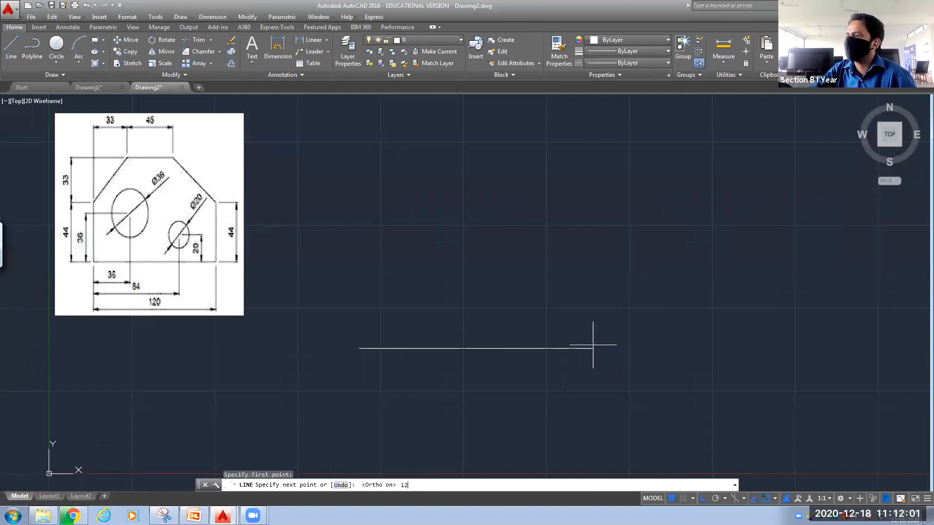
text(0)
key(Return)
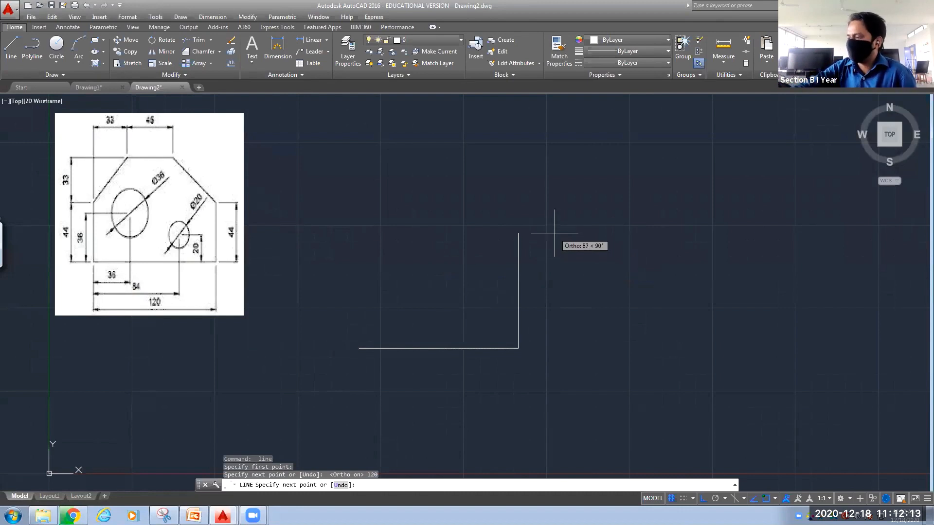
text(44)
key(Return)
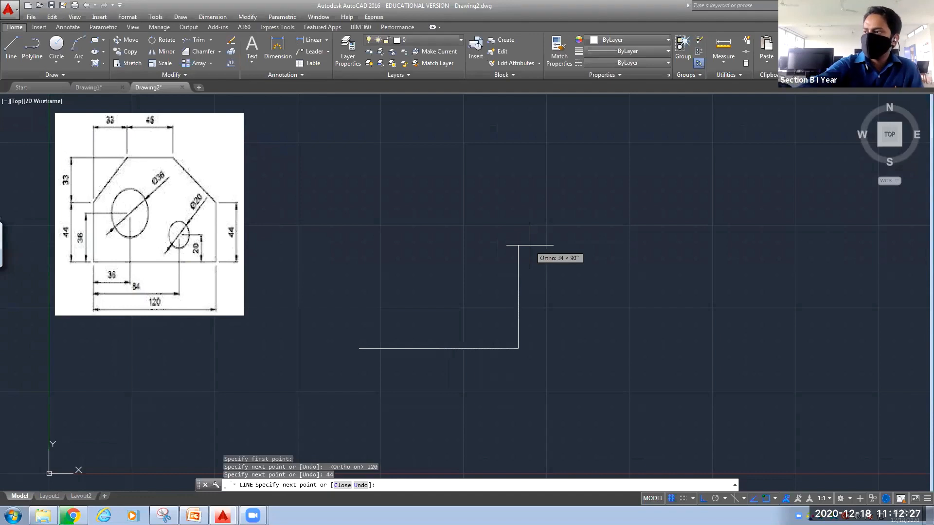
key(Escape)
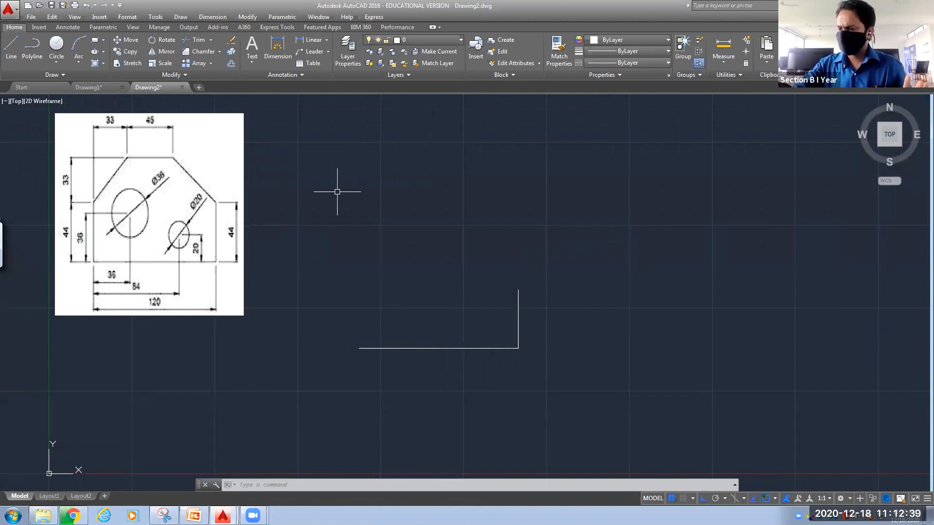
Draw the plate's left edge 44 mm upward from the left end of the bottom edge.
text(L)
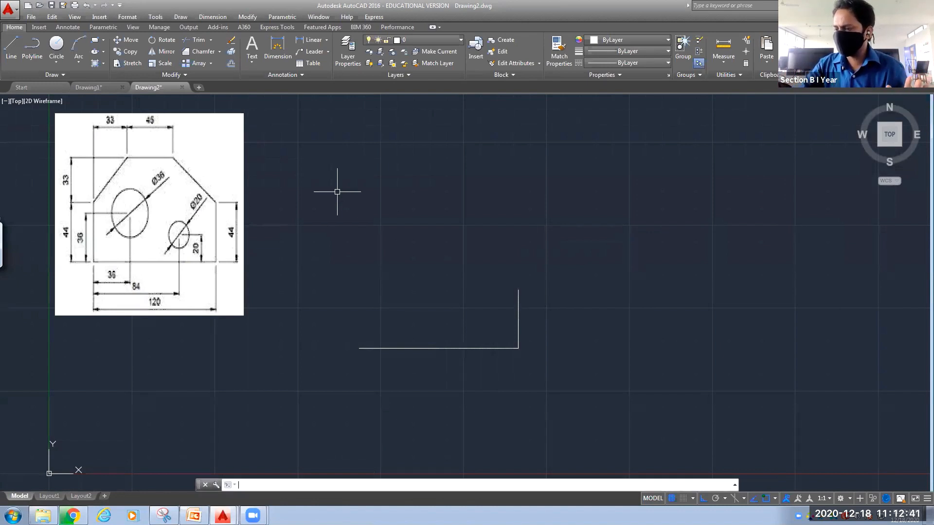
key(Return)
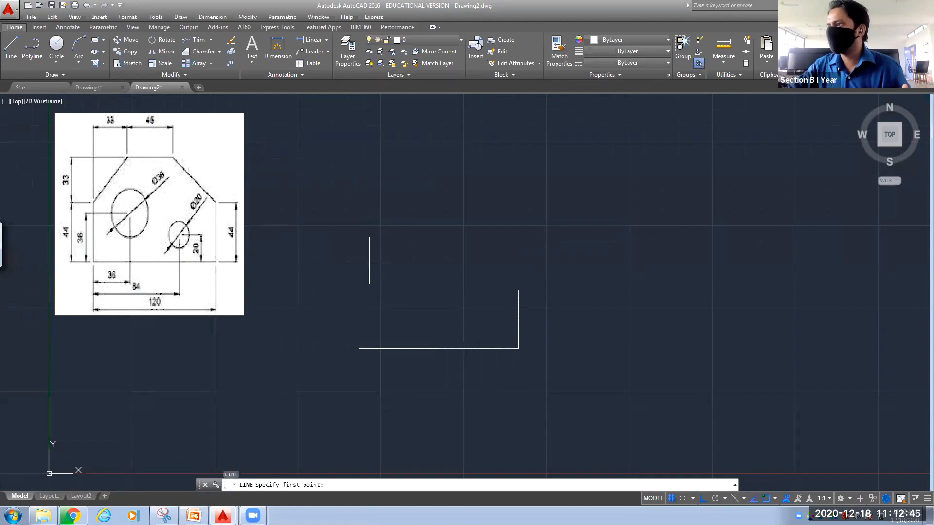
key(Return)
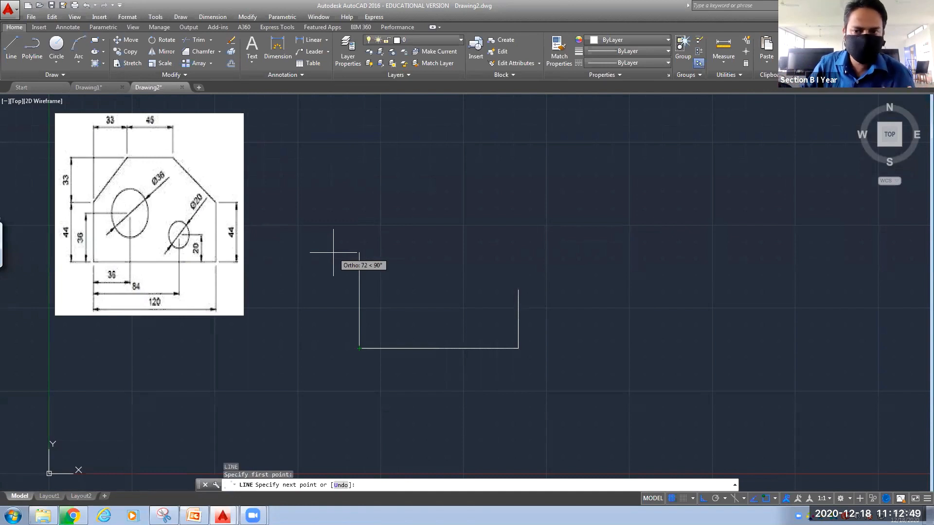
text(44)
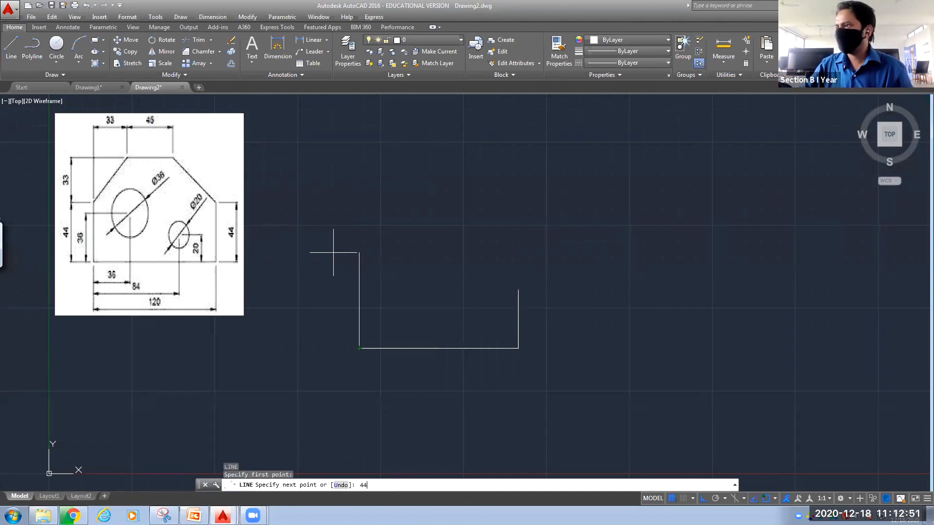
key(Return)
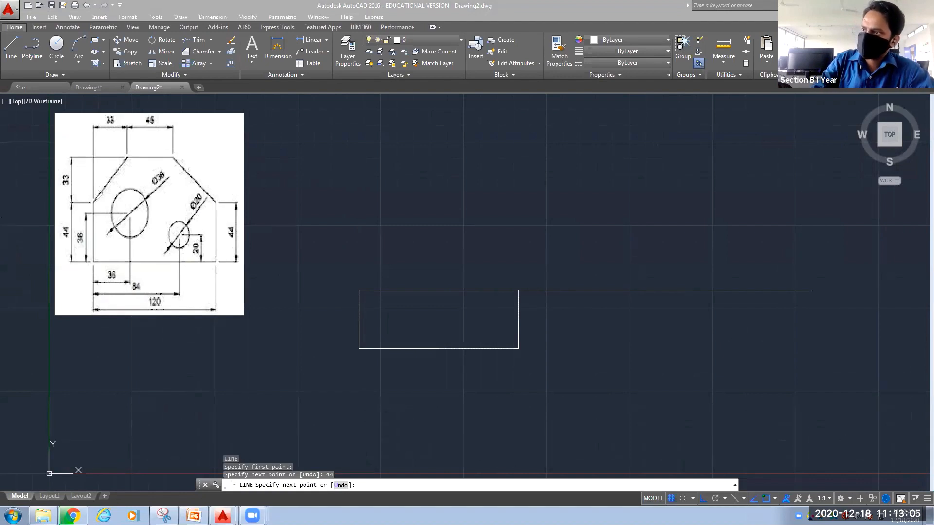
drag(99, 192, 126, 156)
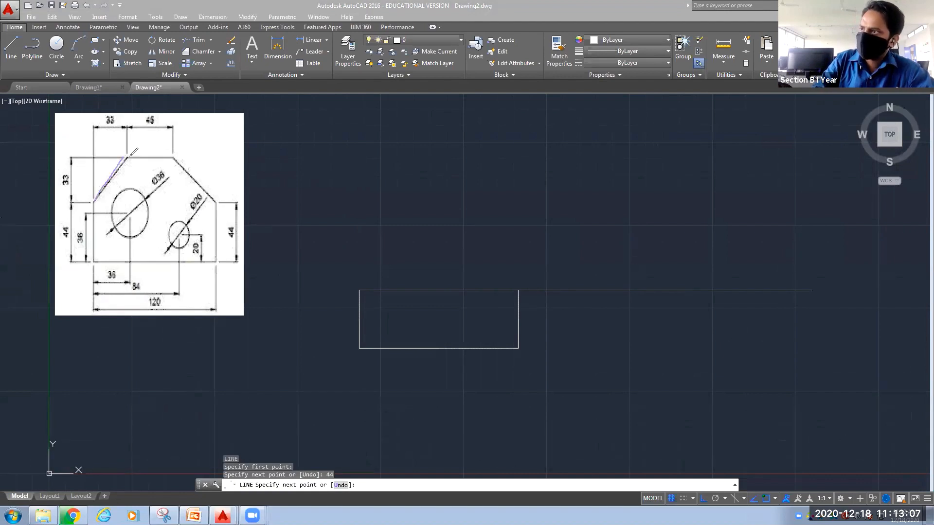
drag(100, 196, 111, 197)
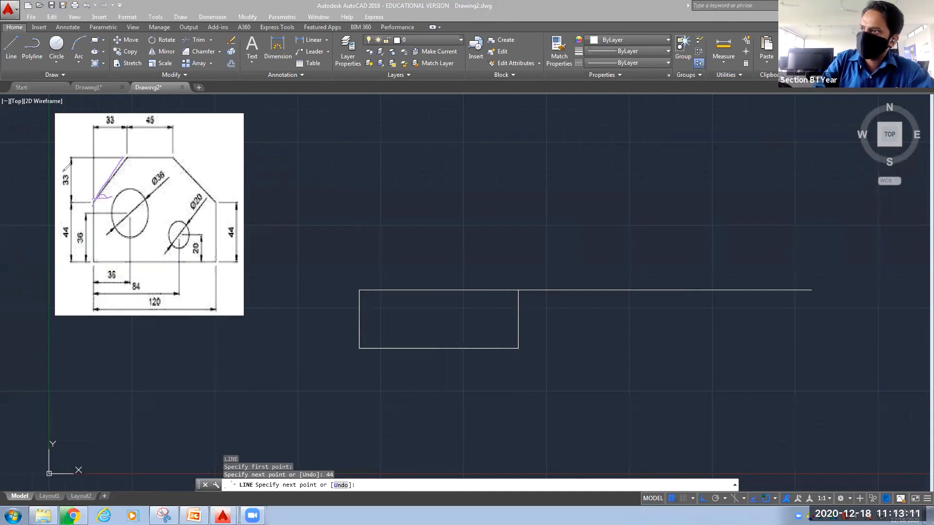
drag(61, 171, 60, 176)
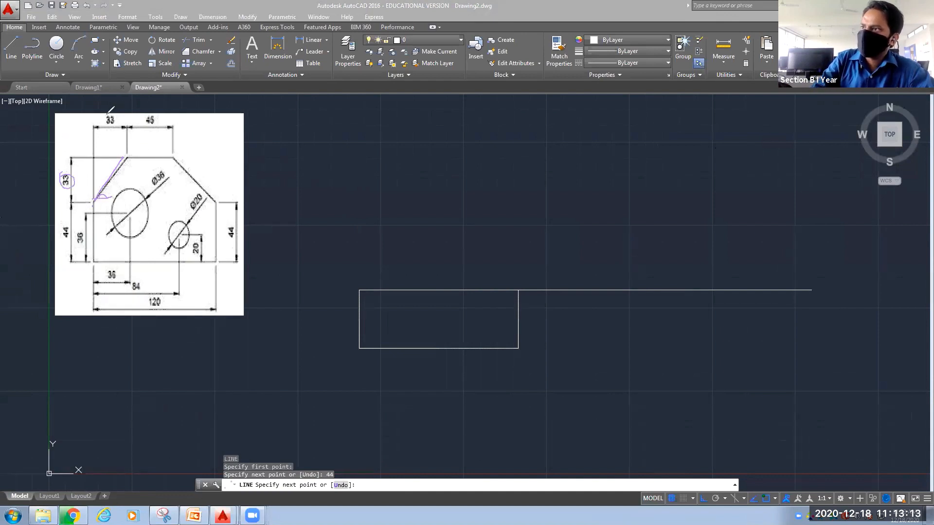
mouse_move(108, 114)
mouse_down()
mouse_move(103, 125)
mouse_move(115, 116)
mouse_up()
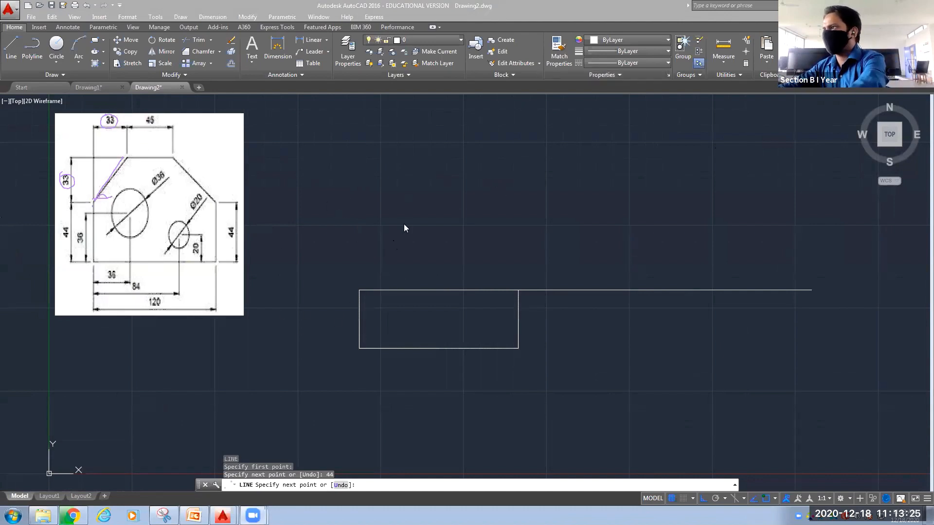
Draw two construction lines from the upper end of the plate's left edge, 33 mm upward and 33 mm to the right.
key(Escape)
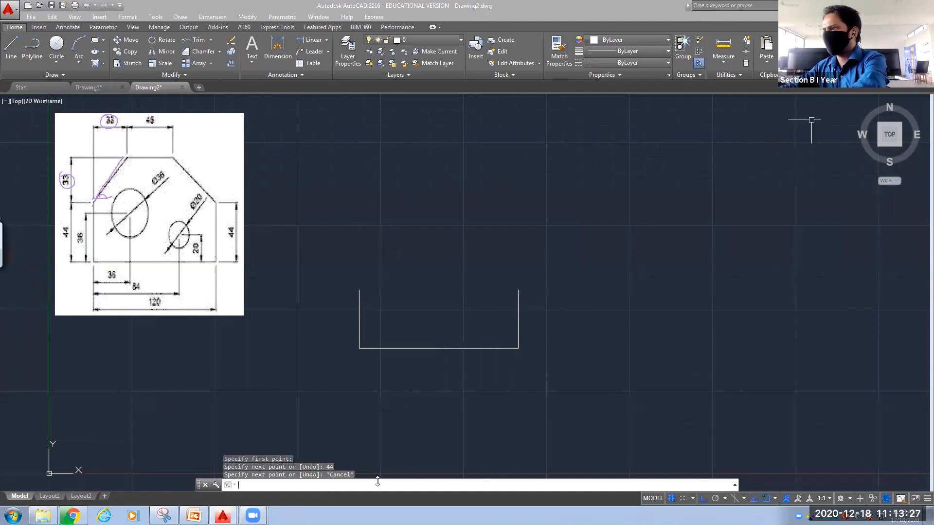
key(Return)
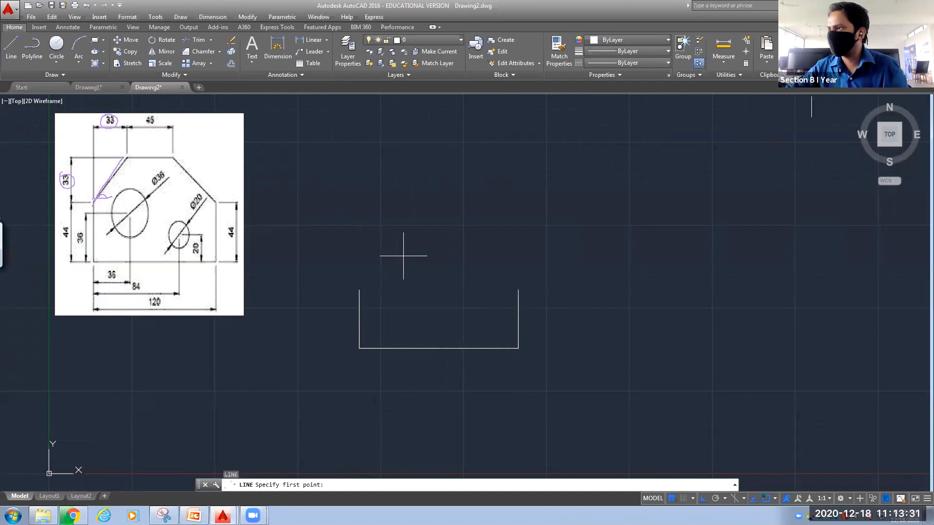
click(359, 289)
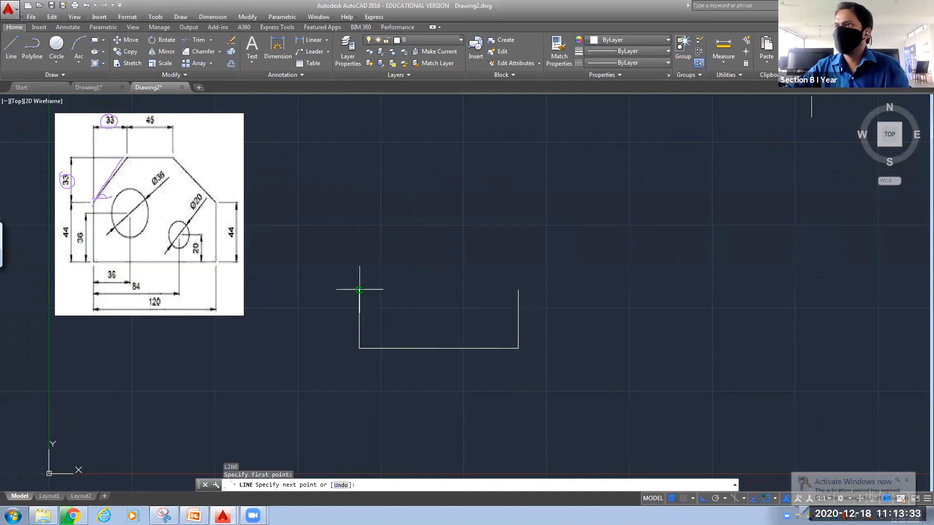
text(33)
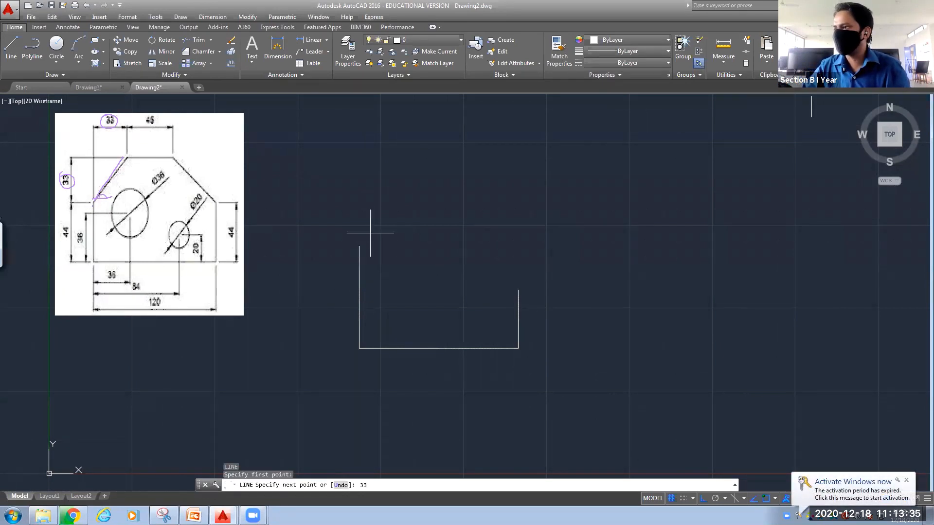
key(Return)
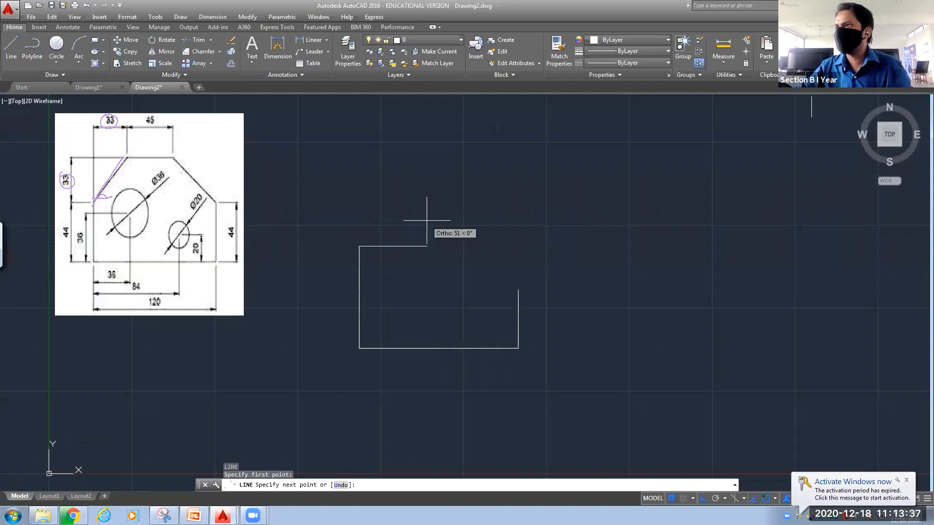
text(33)
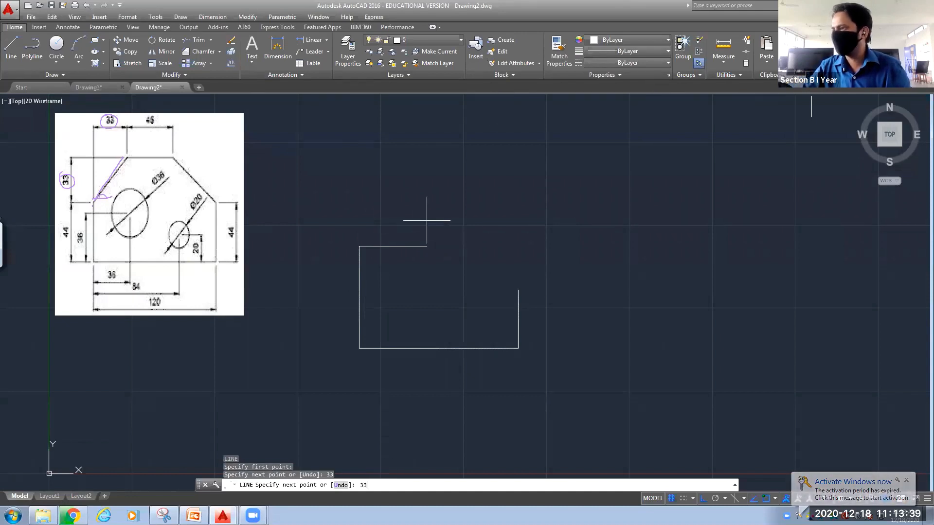
key(Return)
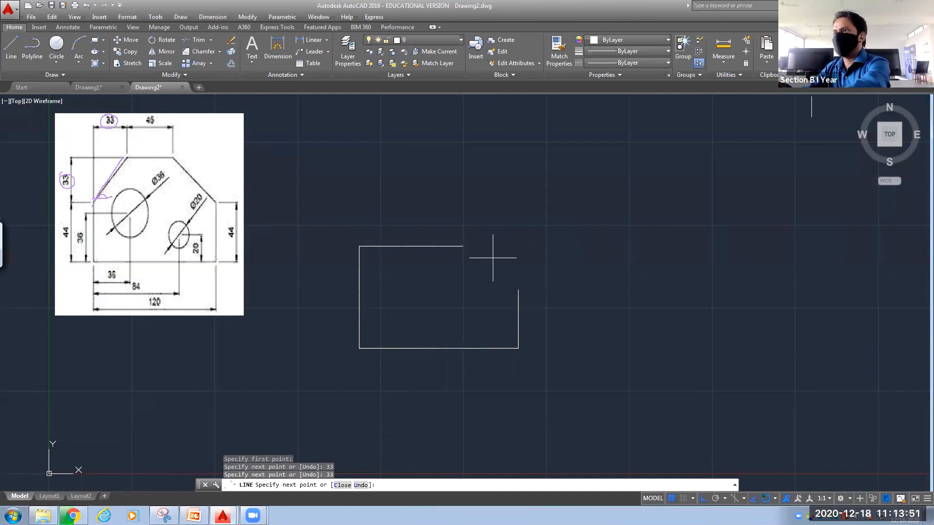
Continue from the construction lines with the plate's top edge, 45 mm to the right, and end the line.
text(45)
key(Return)
key(Escape)
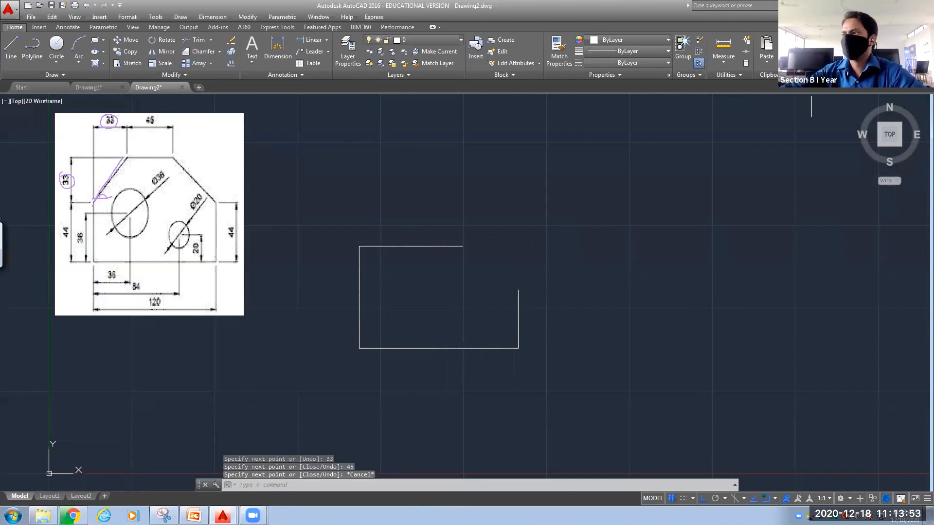
Erase the 33 mm horizontal and vertical construction lines at the plate's upper-left corner, keeping the top edge.
click(376, 247)
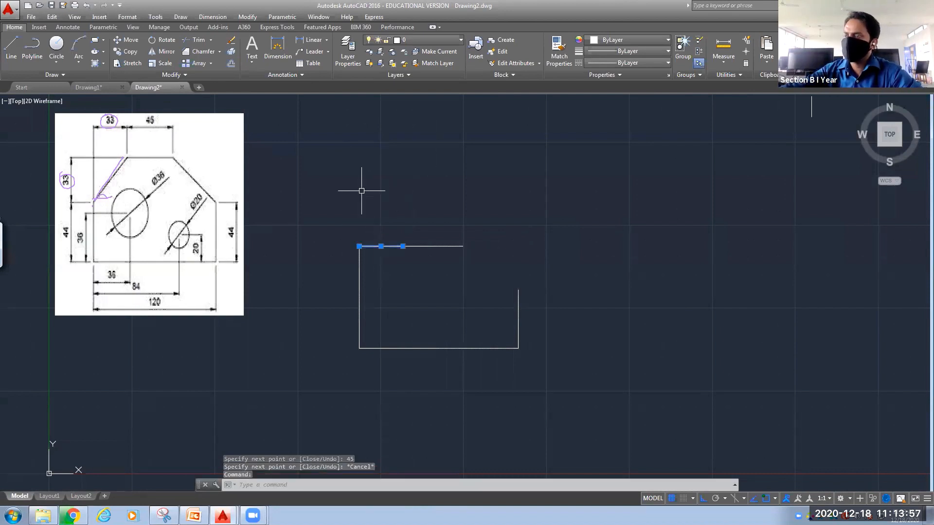
key(Delete)
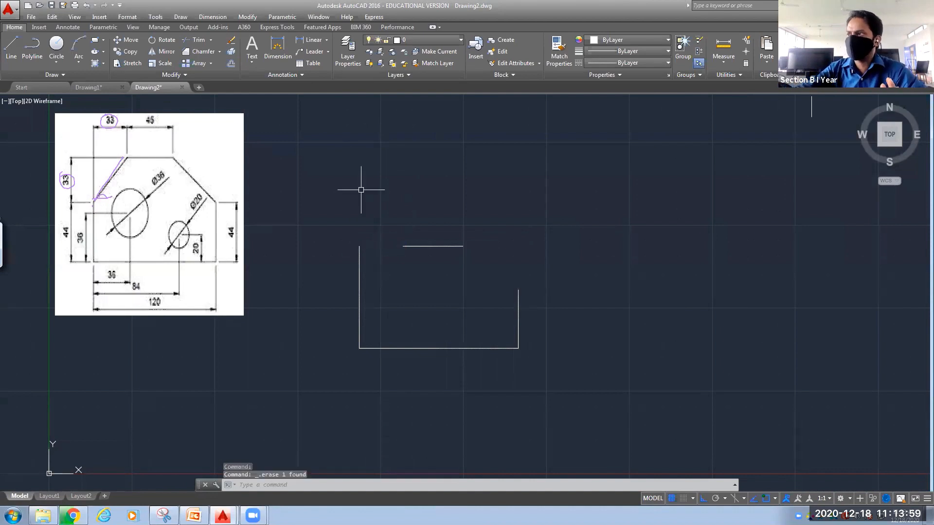
click(358, 265)
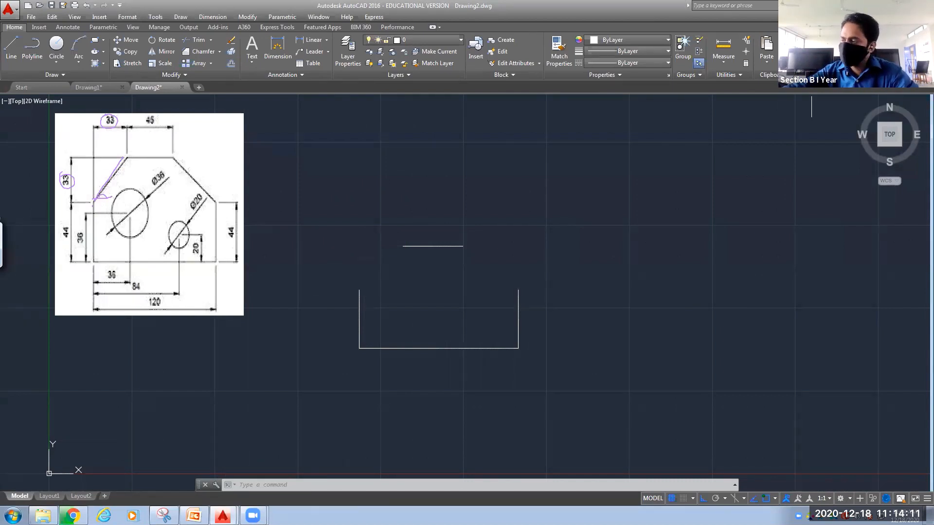
With Ortho off, draw the left sloping edge from the left edge's upper end to the top edge's left end.
click(703, 499)
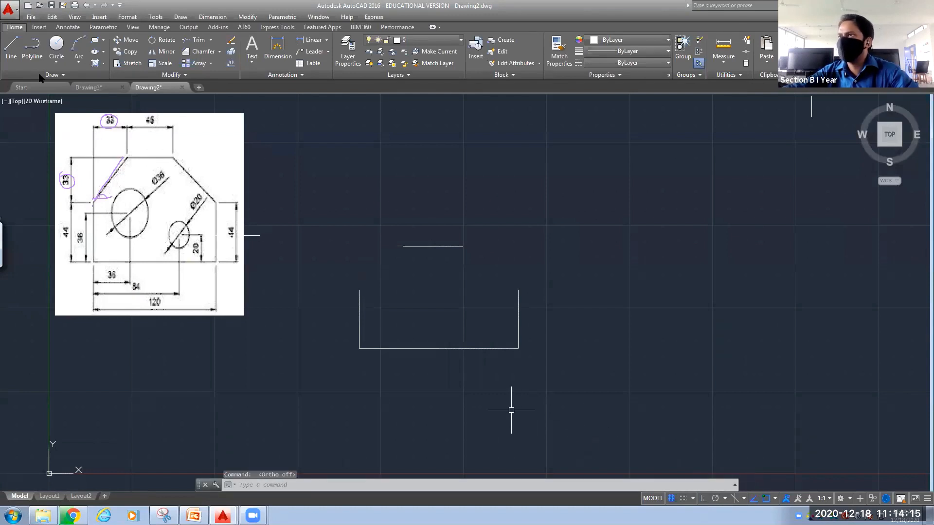
click(11, 47)
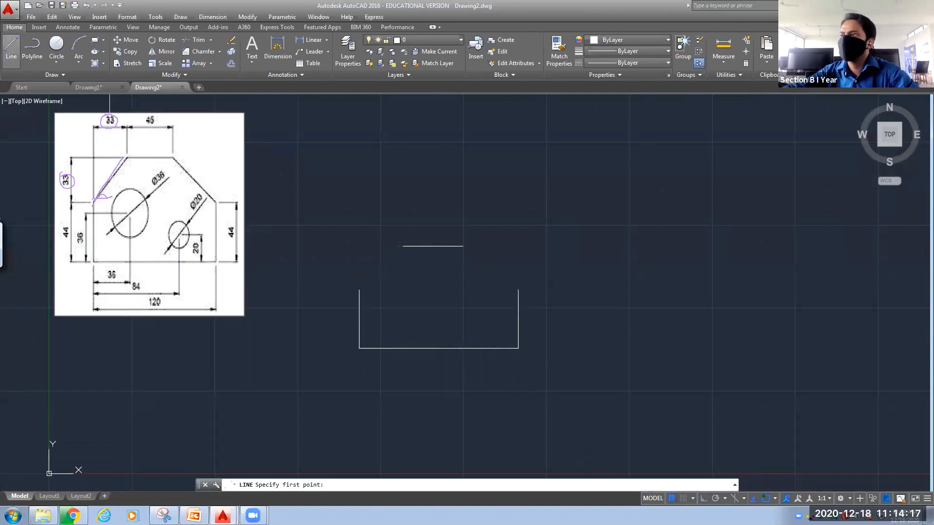
click(359, 291)
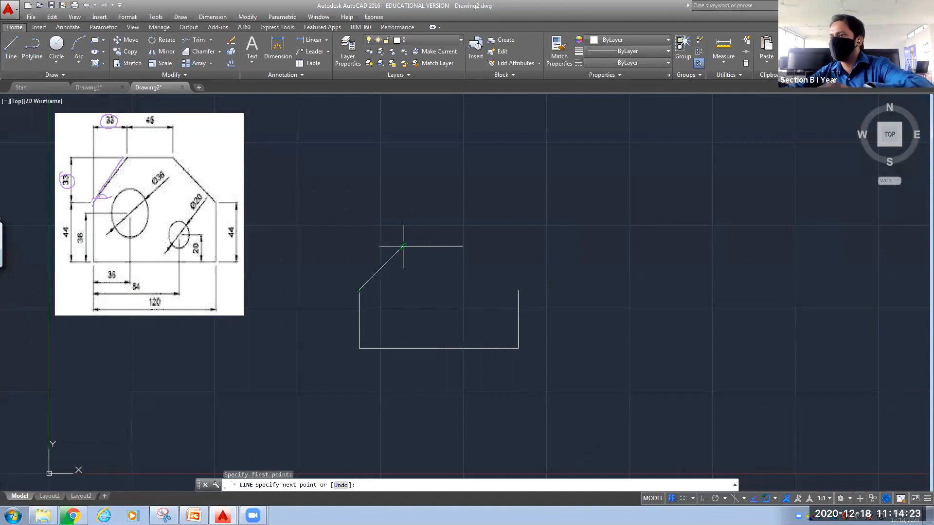
click(403, 246)
key(Escape)
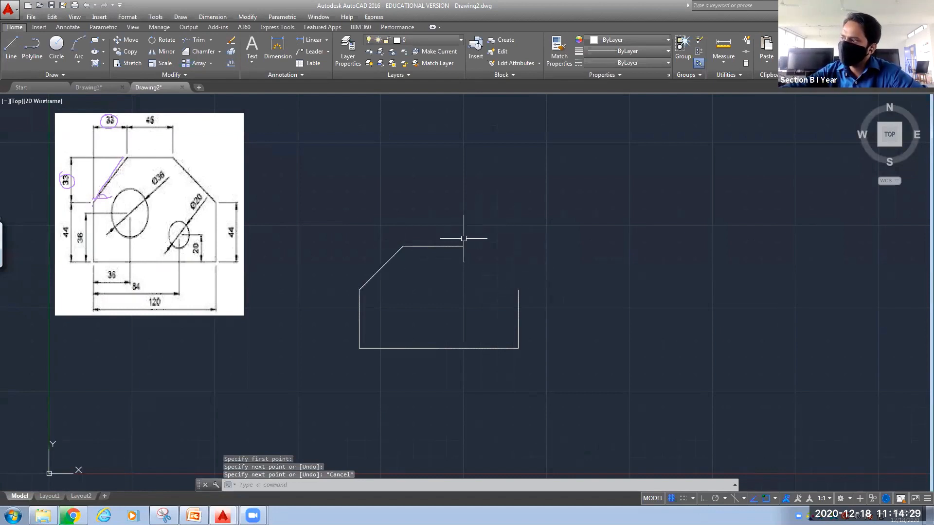
Close the outline with a sloping line from the top edge's right end to the right edge's upper end.
click(11, 46)
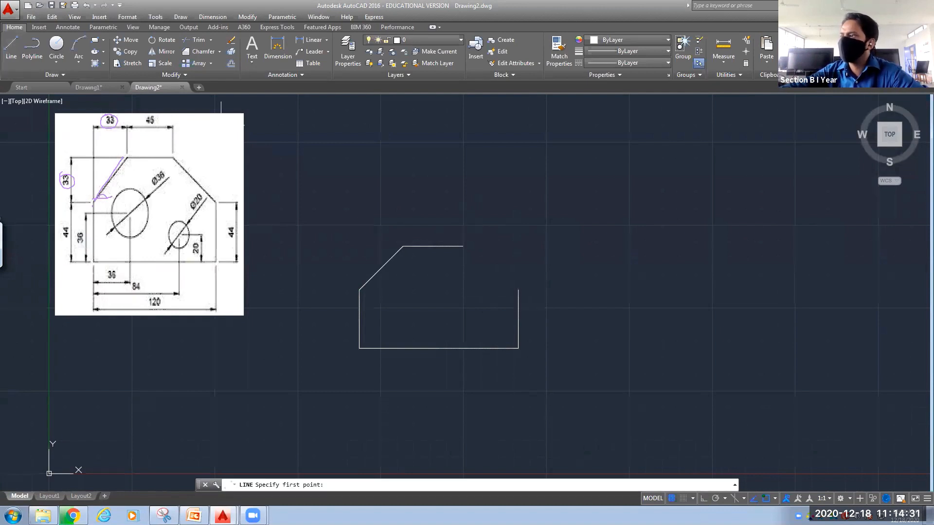
click(462, 246)
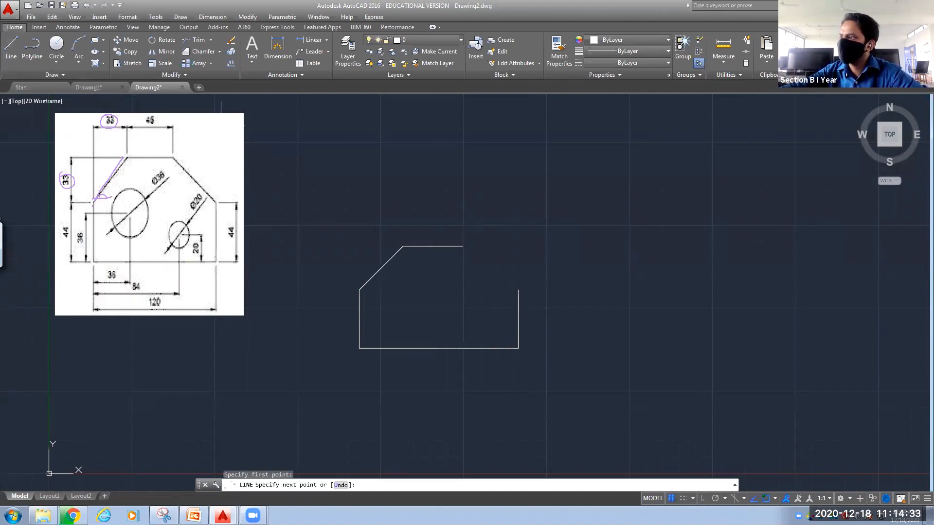
click(518, 290)
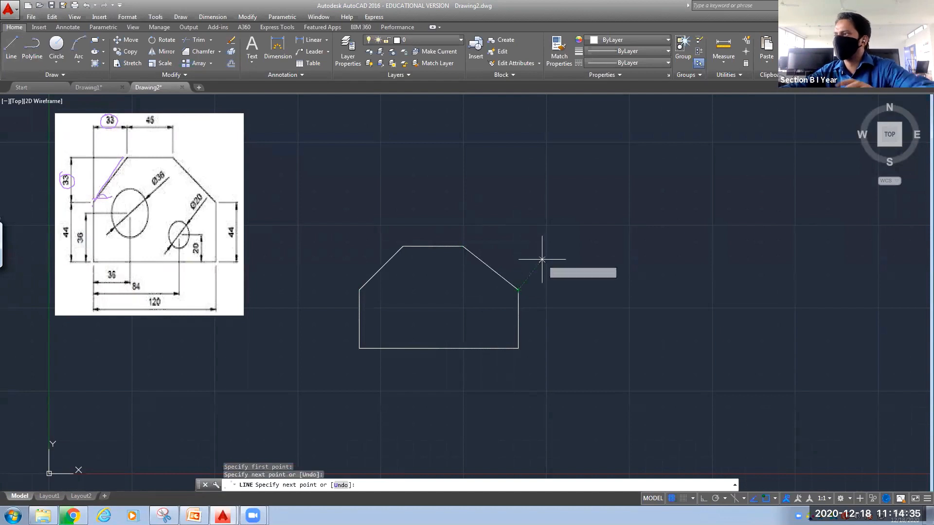
key(Escape)
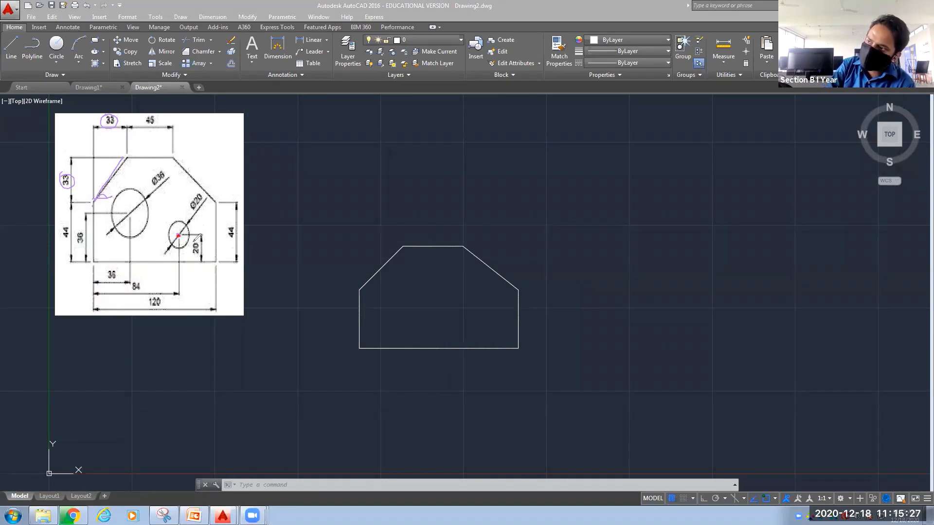
mouse_move(198, 240)
mouse_down()
mouse_move(190, 249)
mouse_move(200, 255)
mouse_move(202, 237)
mouse_up()
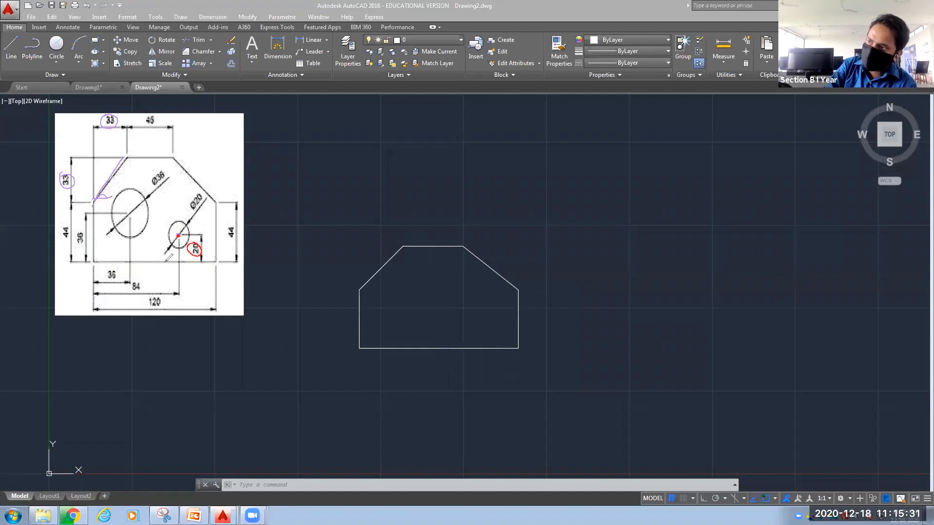
drag(163, 263, 191, 259)
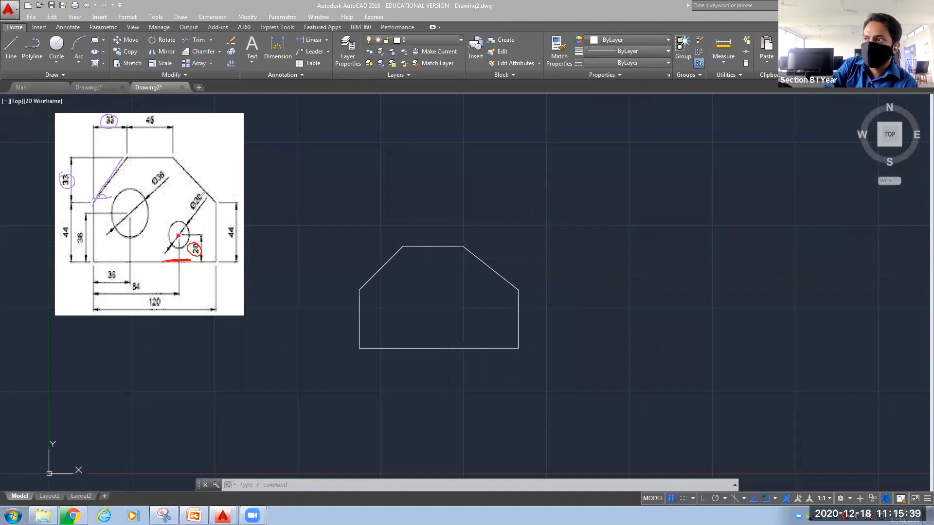
mouse_move(192, 191)
mouse_down()
mouse_move(191, 211)
mouse_move(199, 192)
mouse_up()
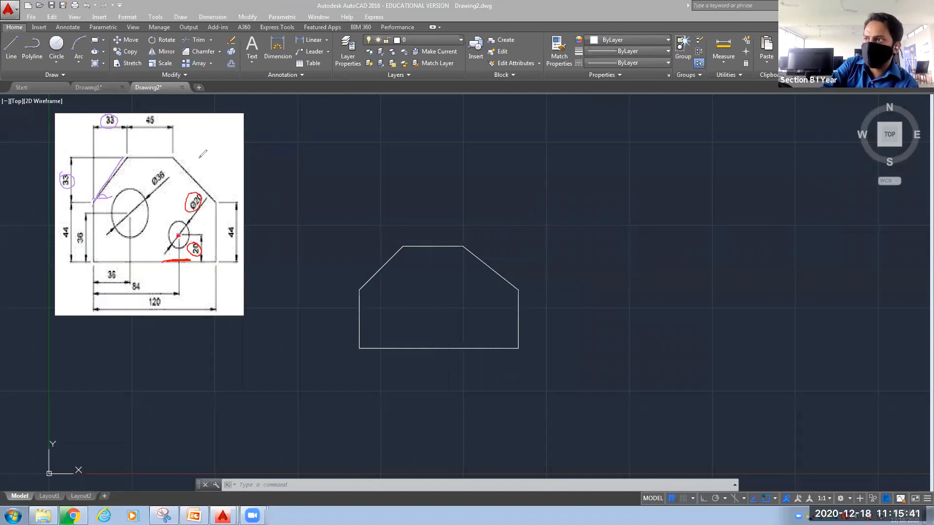
mouse_move(197, 153)
mouse_down()
mouse_move(211, 164)
mouse_move(219, 131)
mouse_move(208, 123)
mouse_up()
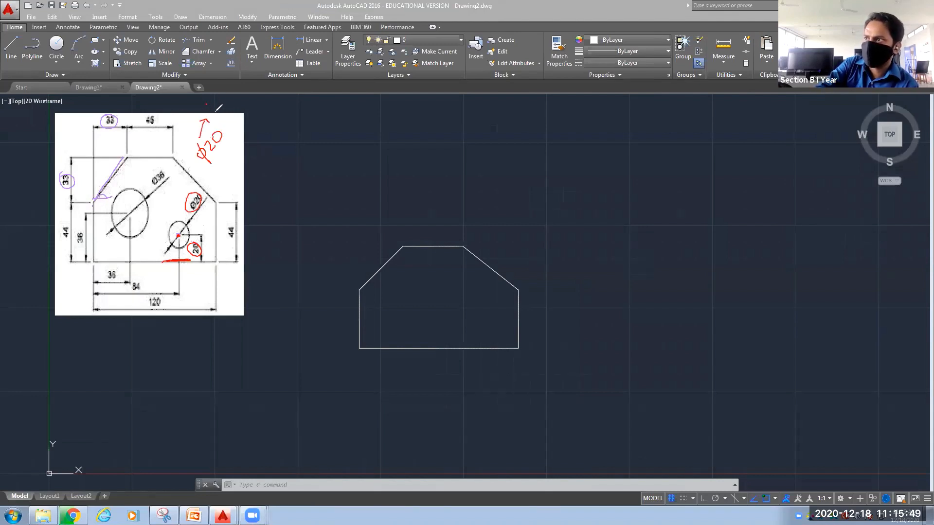
mouse_move(201, 102)
mouse_down()
mouse_move(214, 108)
mouse_move(249, 56)
mouse_move(263, 53)
mouse_up()
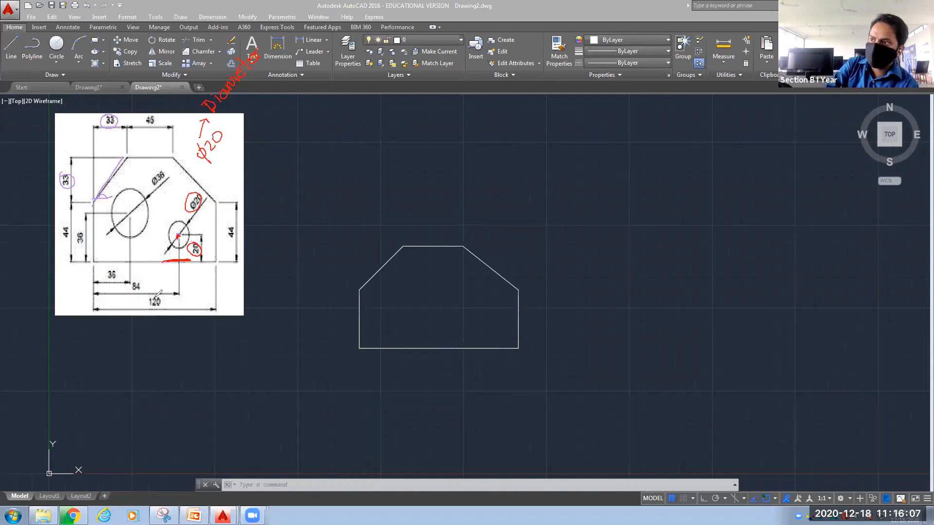
drag(141, 283, 137, 281)
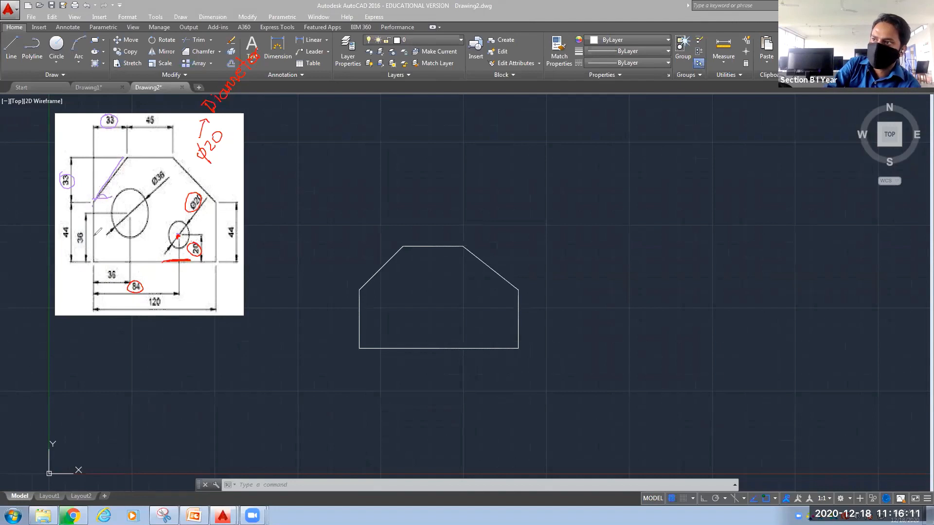
mouse_move(97, 234)
mouse_down()
mouse_move(95, 257)
mouse_move(96, 237)
mouse_move(145, 236)
mouse_up()
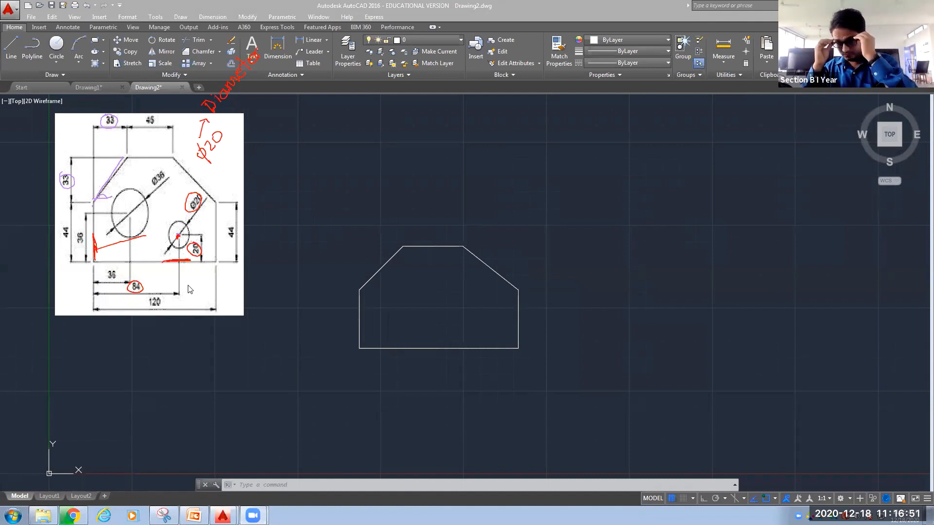
Offset the plate's bottom edge 20 mm upward, inside the outline, to locate the smaller hole's centre height.
click(250, 485)
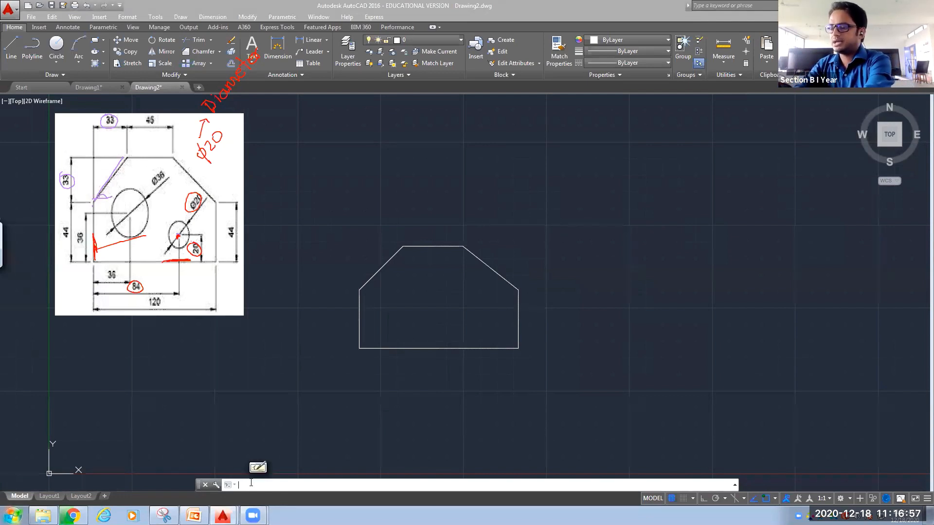
text(OFFs)
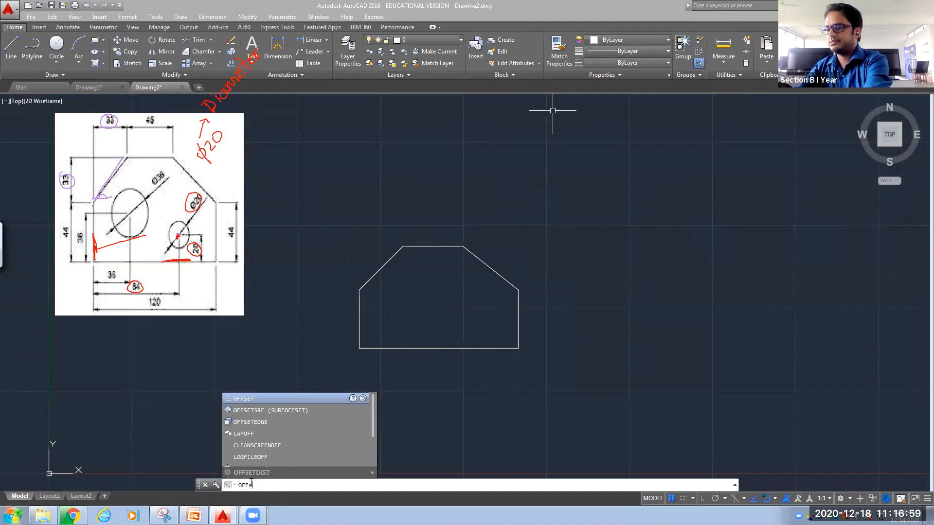
text(et)
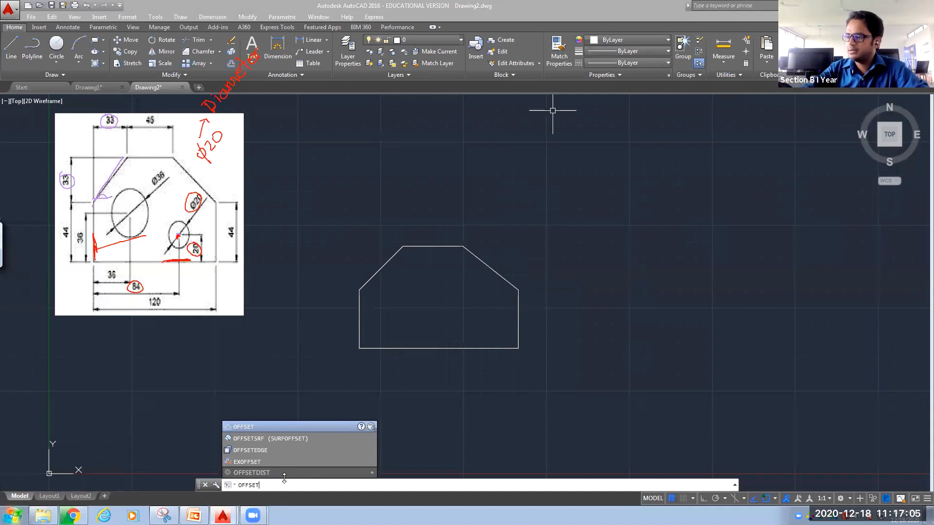
key(Return)
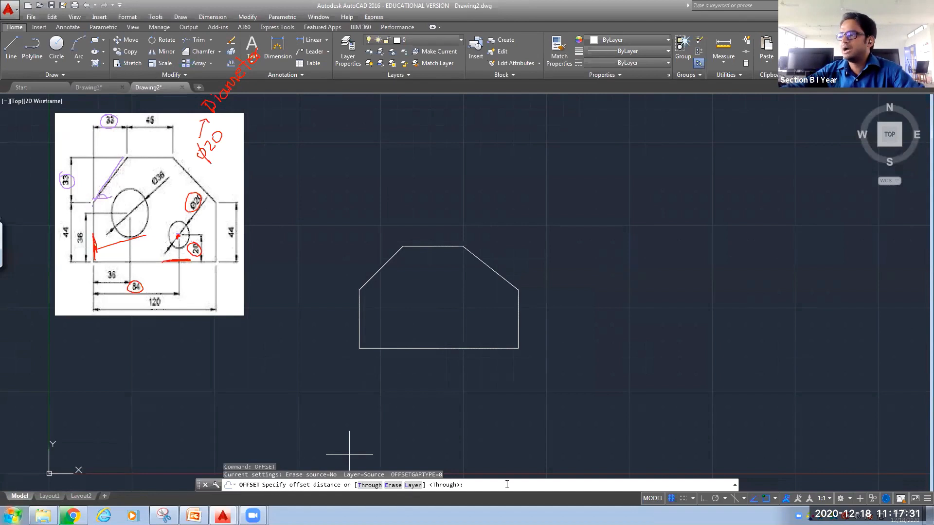
text(20)
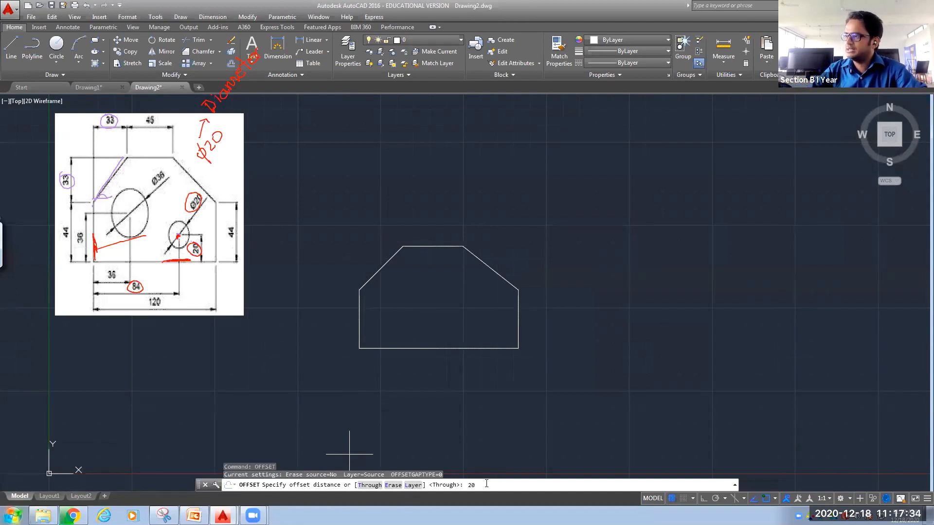
key(Return)
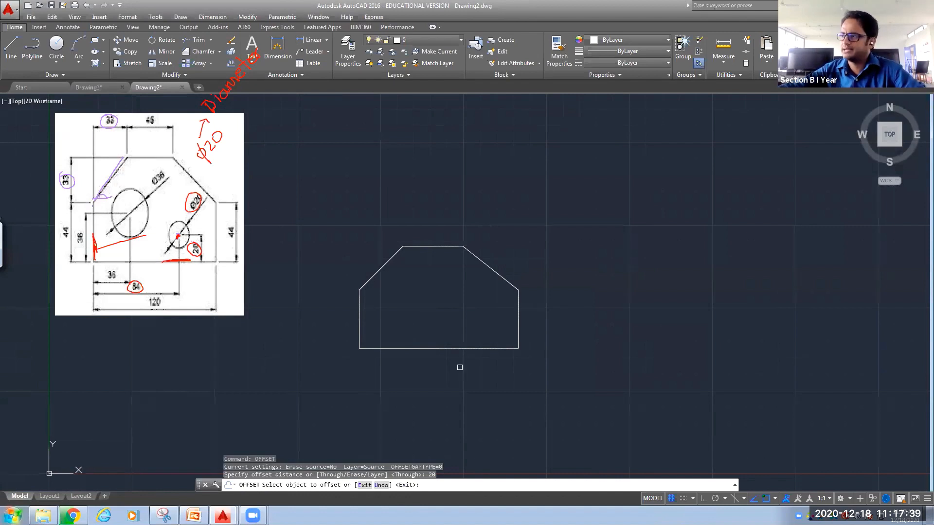
click(461, 348)
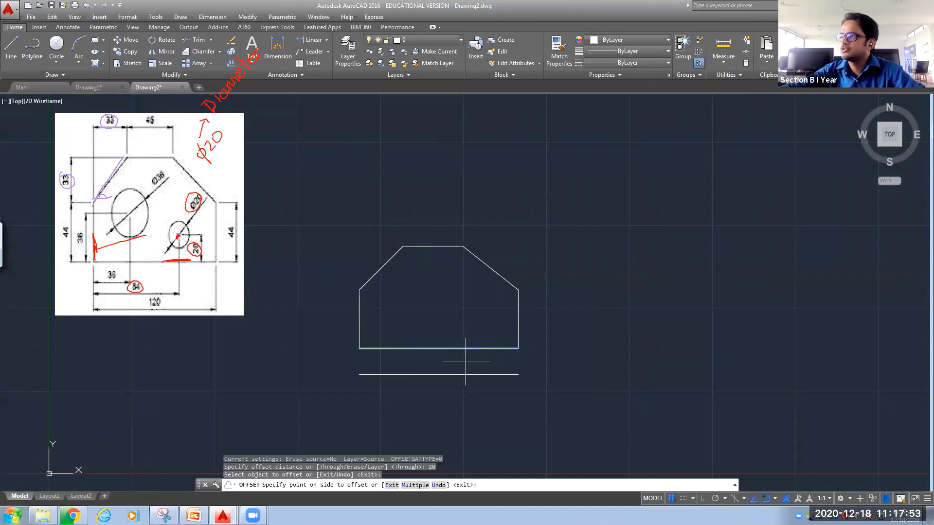
click(464, 327)
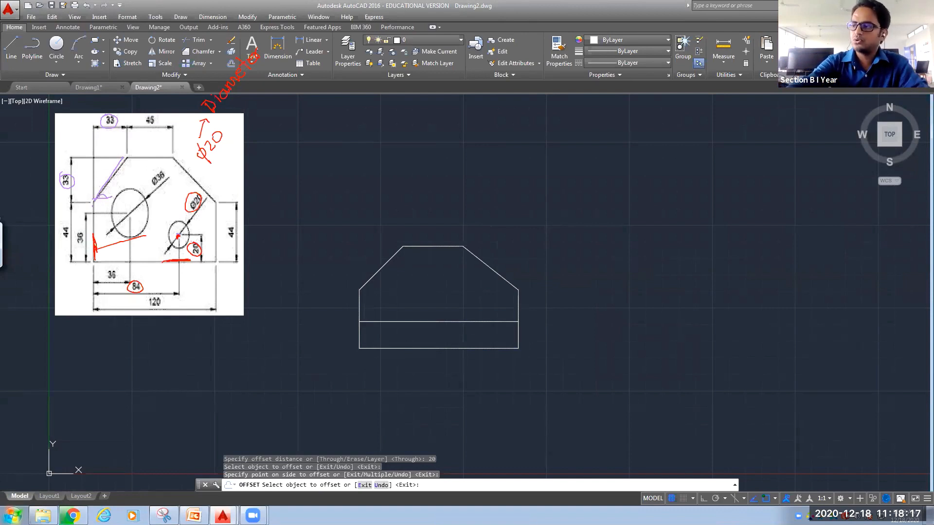
key(Escape)
key(Escape)
key(Escape)
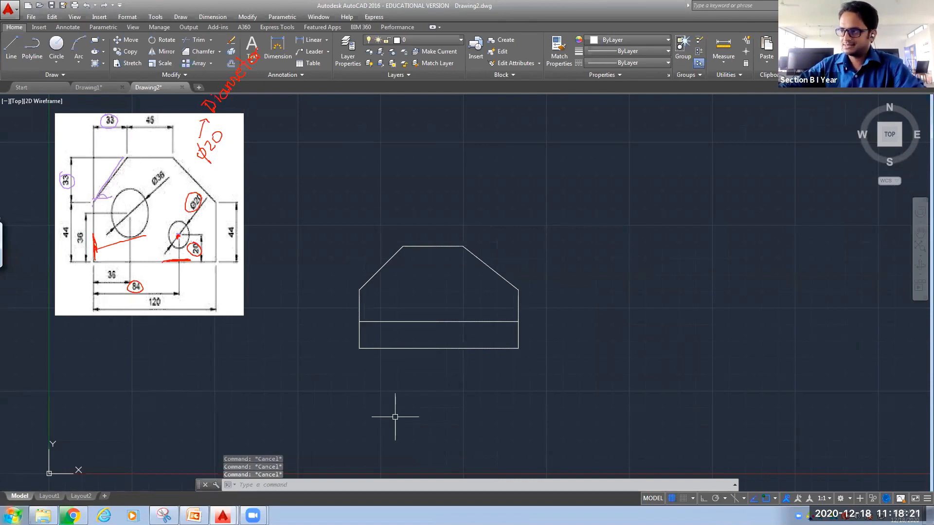
Offset the plate's left edge 84 mm to the right, inside the outline, to locate the smaller hole's centre horizontally.
click(246, 486)
text(off)
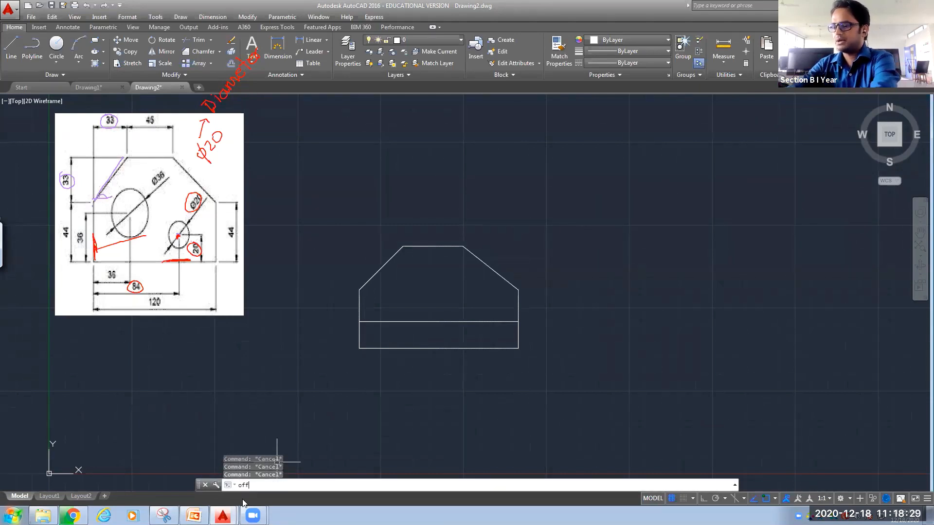
text(set)
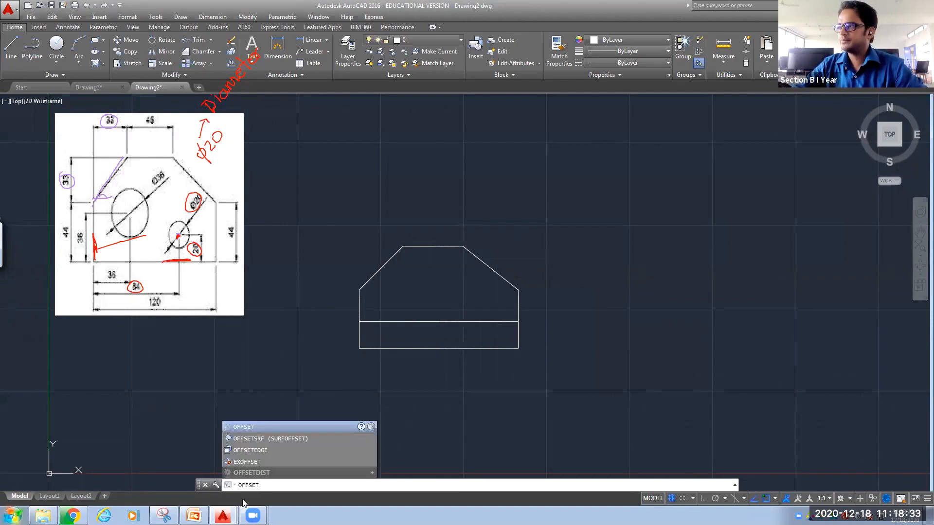
key(Return)
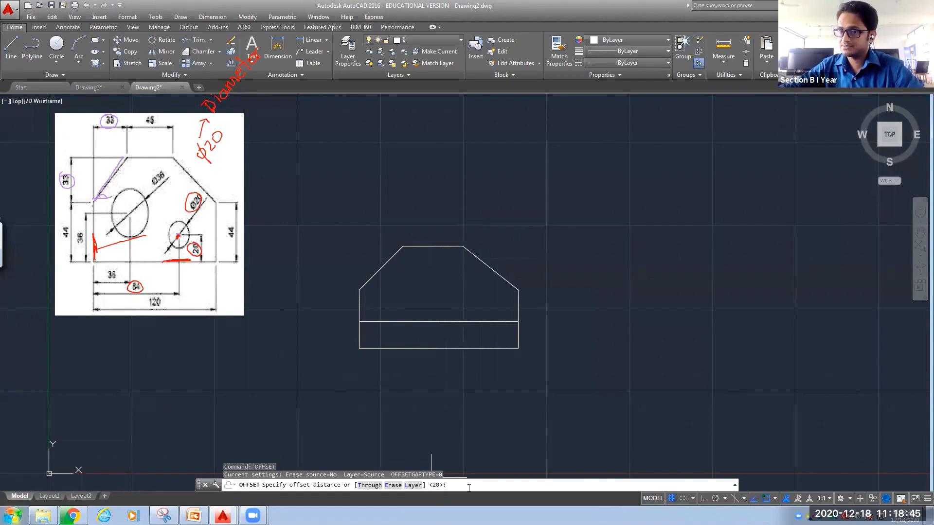
text(84)
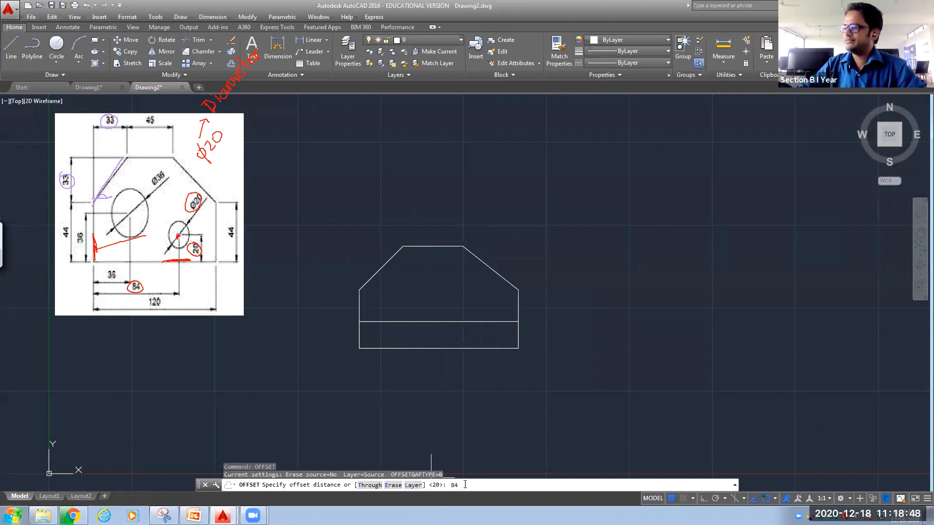
key(Return)
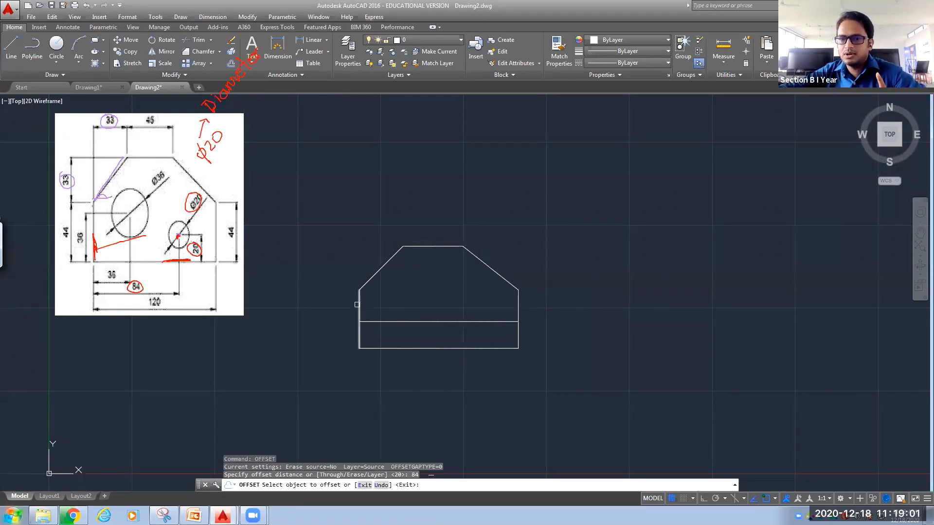
click(360, 304)
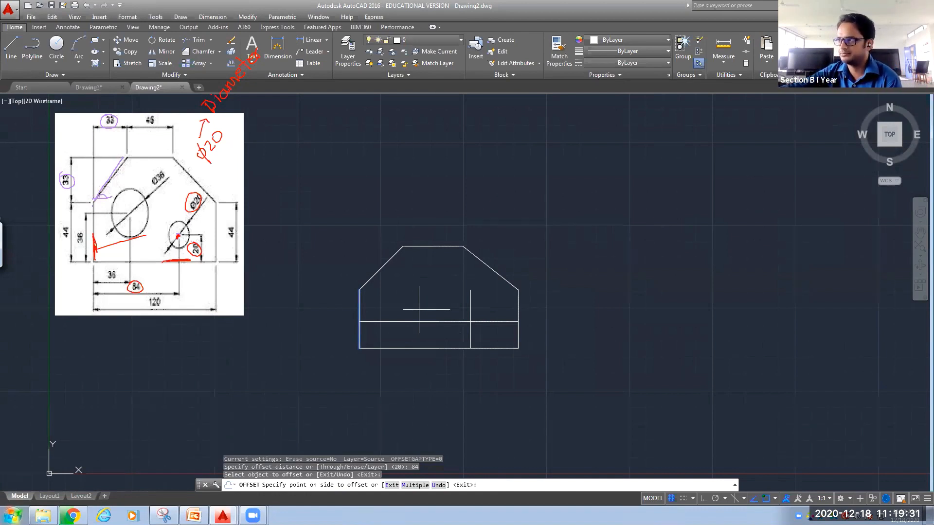
click(462, 322)
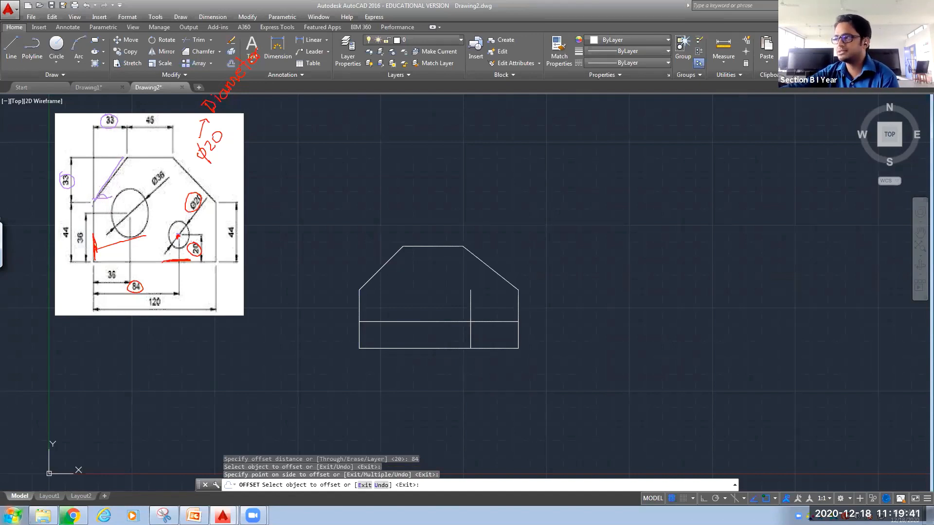
click(474, 321)
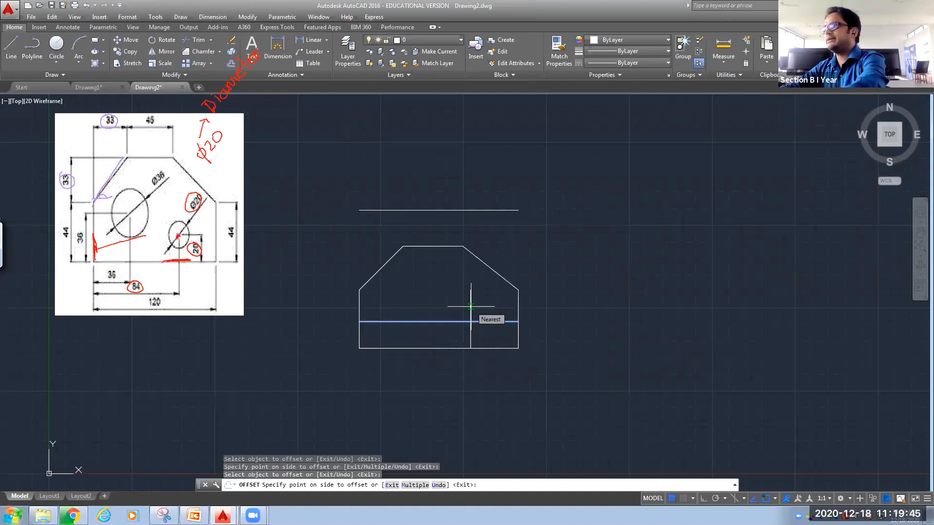
key(Escape)
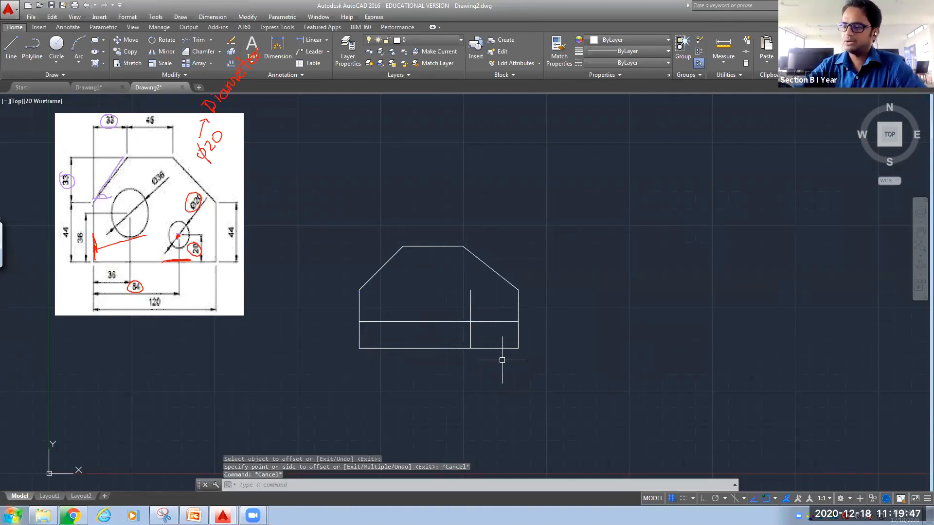
Draw the smaller hole as a circle of radius 10 mm centred on the intersection of the two offset lines.
text(c)
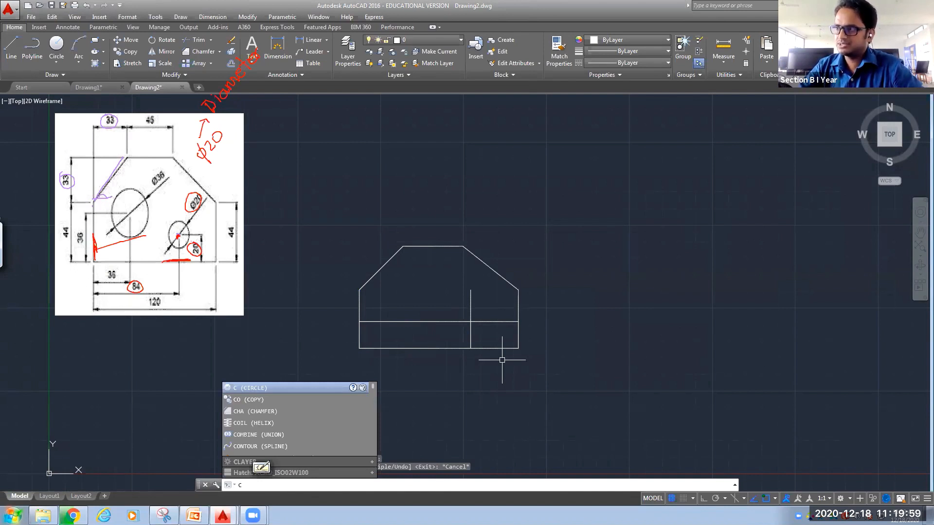
key(Return)
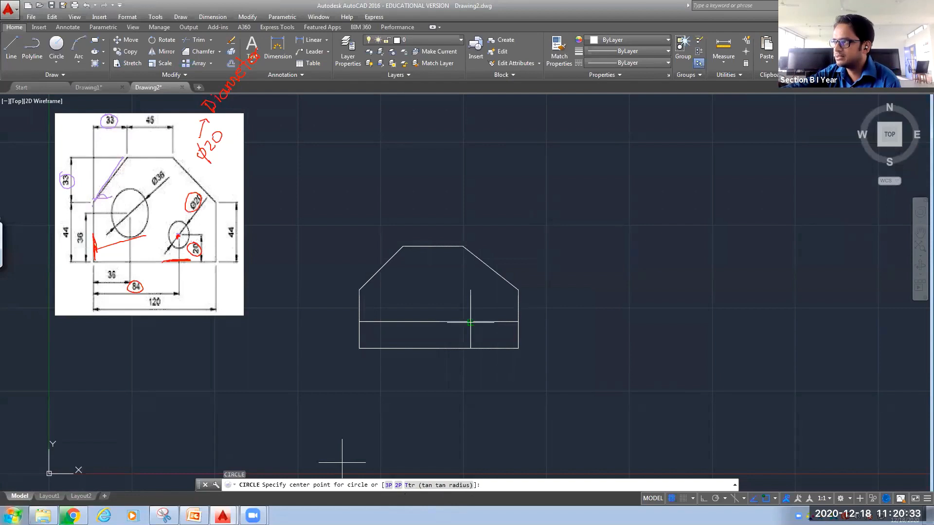
scroll(470, 322, up, 5)
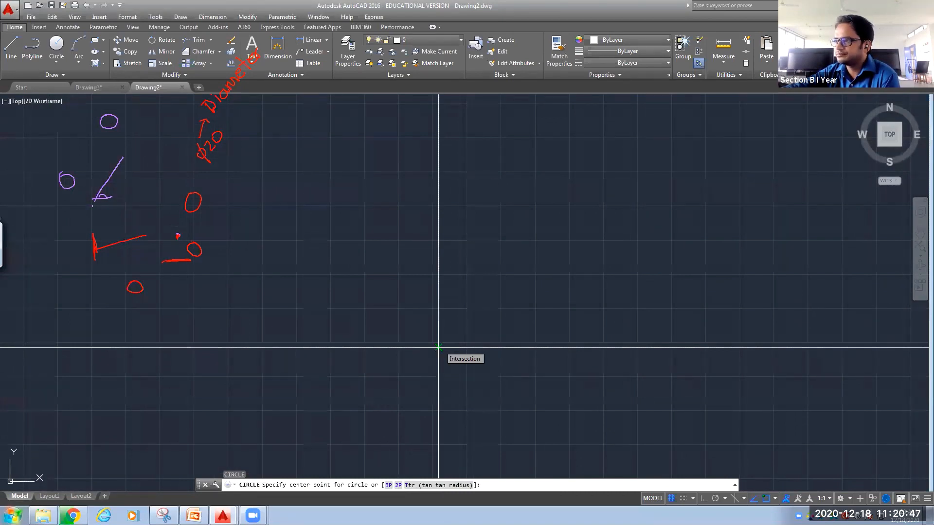
click(438, 347)
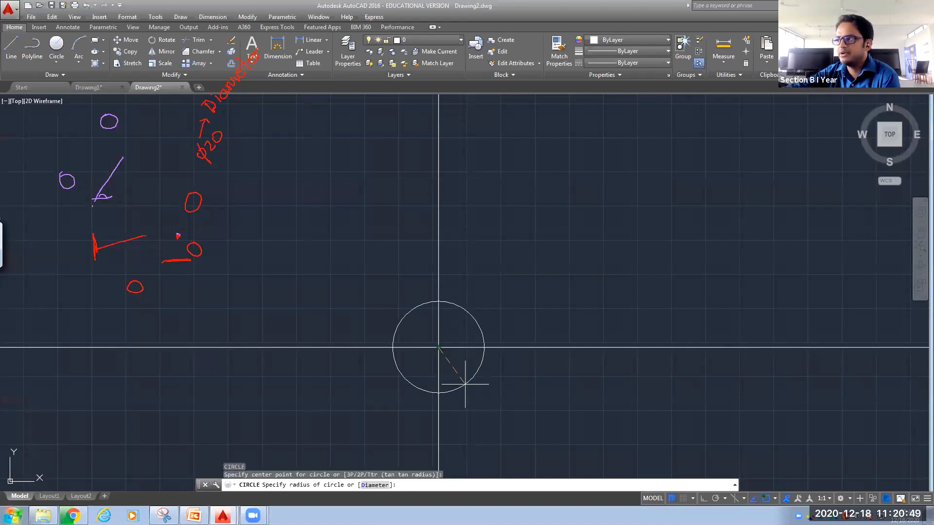
scroll(464, 381, down, 3)
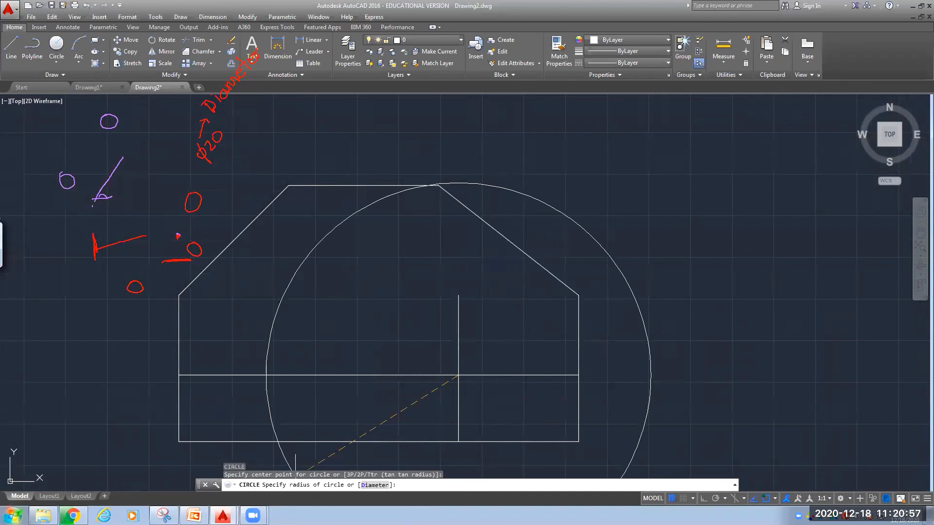
scroll(243, 418, down, 3)
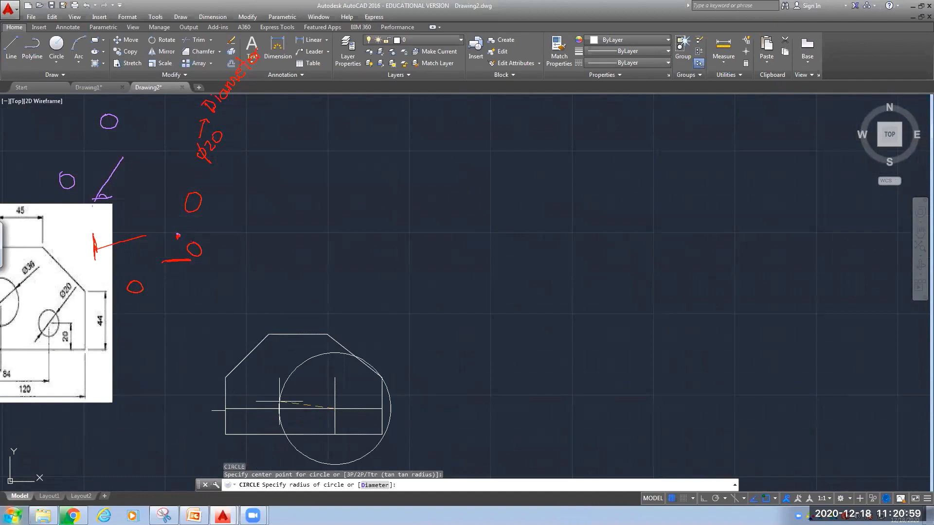
mouse_move(281, 399)
middle_down()
mouse_move(506, 375)
mouse_move(488, 333)
mouse_move(383, 323)
mouse_move(385, 308)
middle_up()
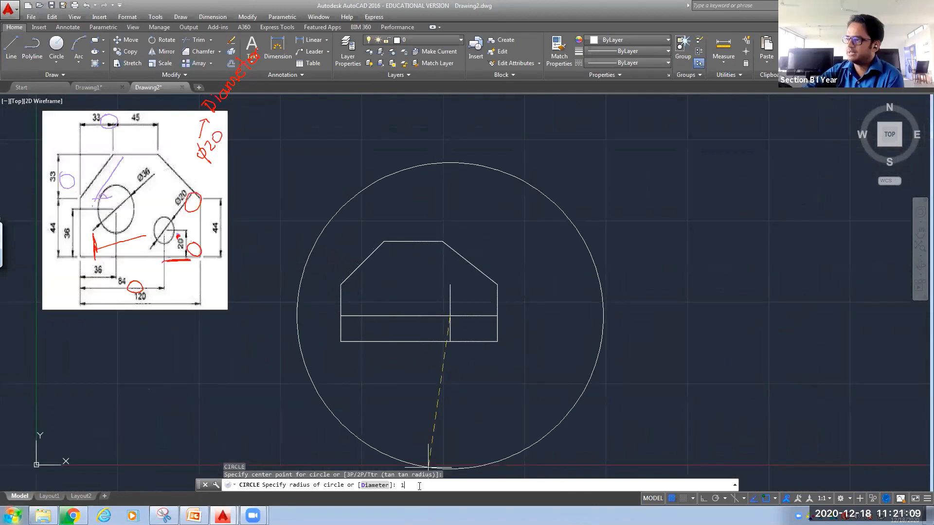
text(10)
key(Return)
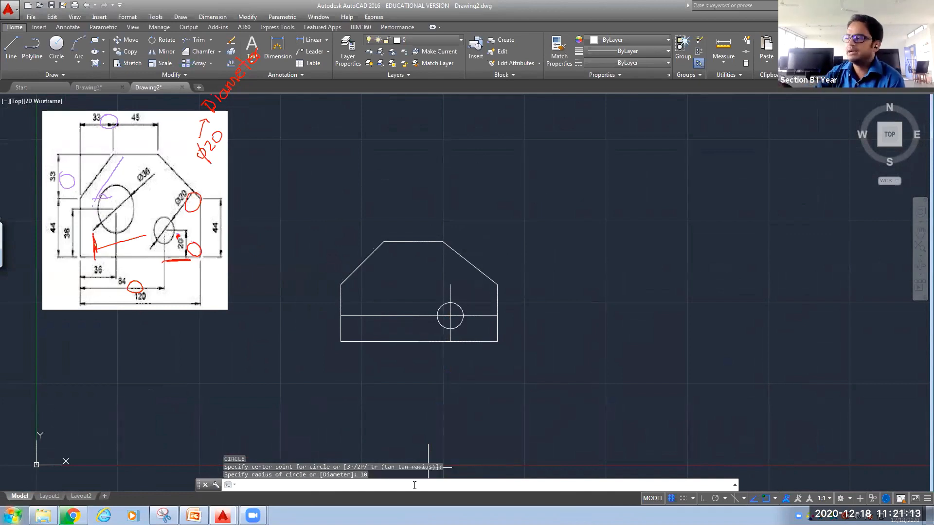
scroll(390, 343, up, 2)
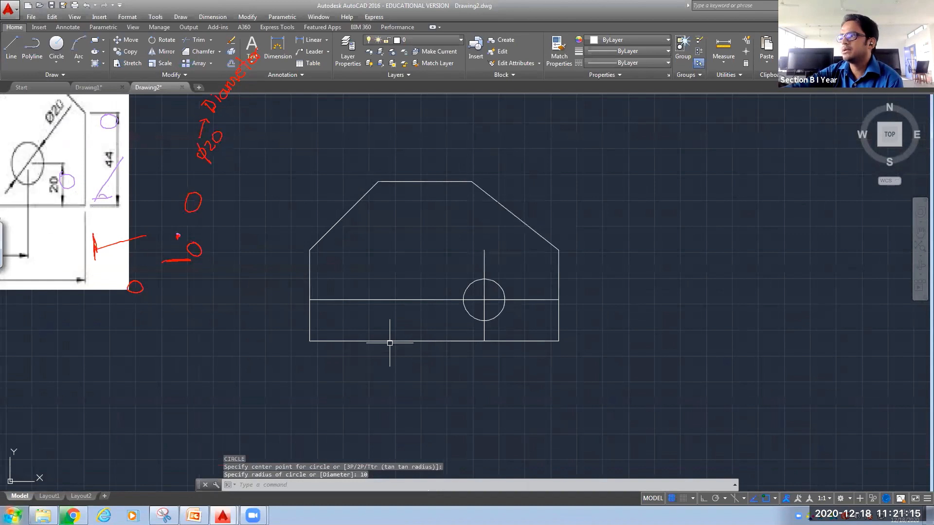
middle_drag(387, 340, 454, 375)
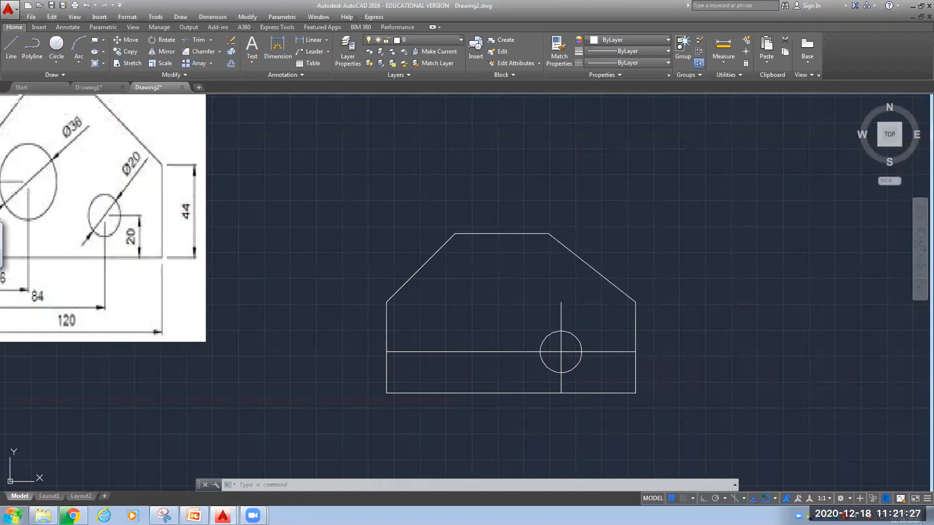
mouse_move(230, 297)
middle_down()
mouse_move(321, 302)
mouse_move(311, 328)
middle_up()
scroll(319, 302, down, 2)
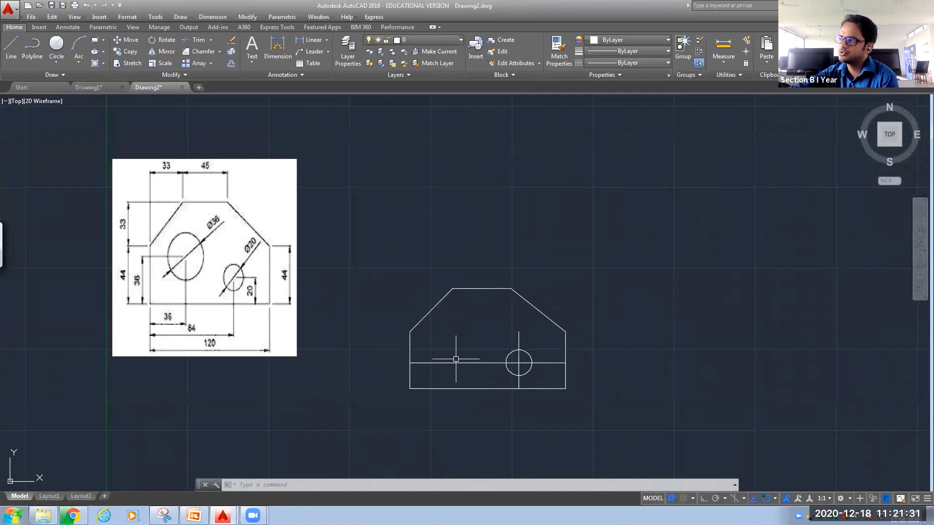
click(455, 362)
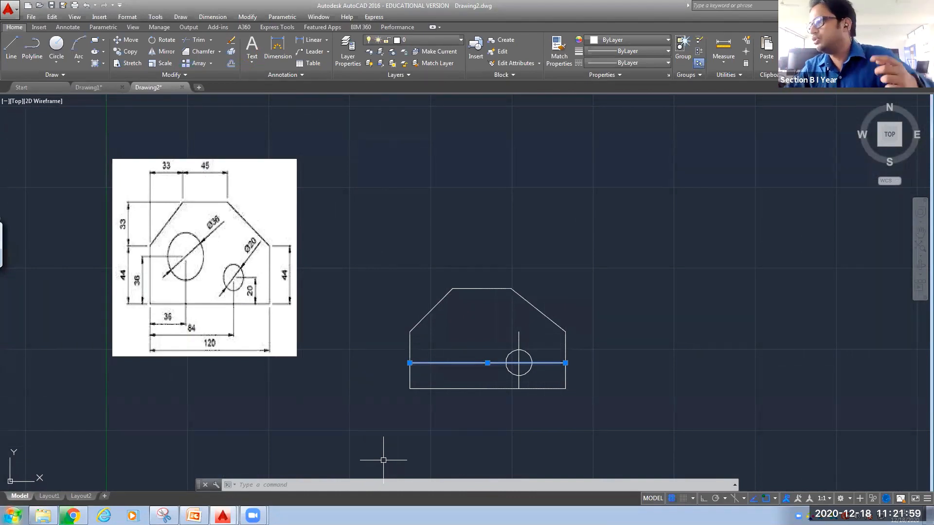
click(410, 362)
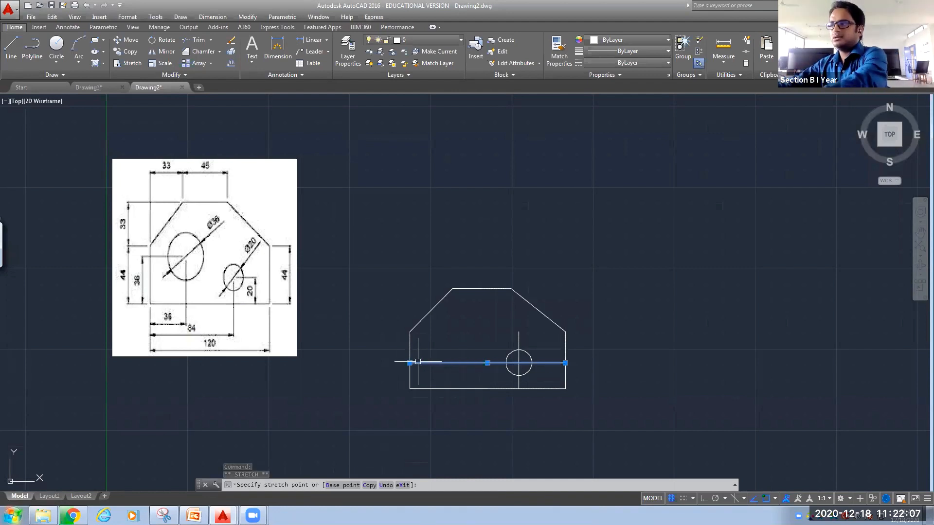
key(Escape)
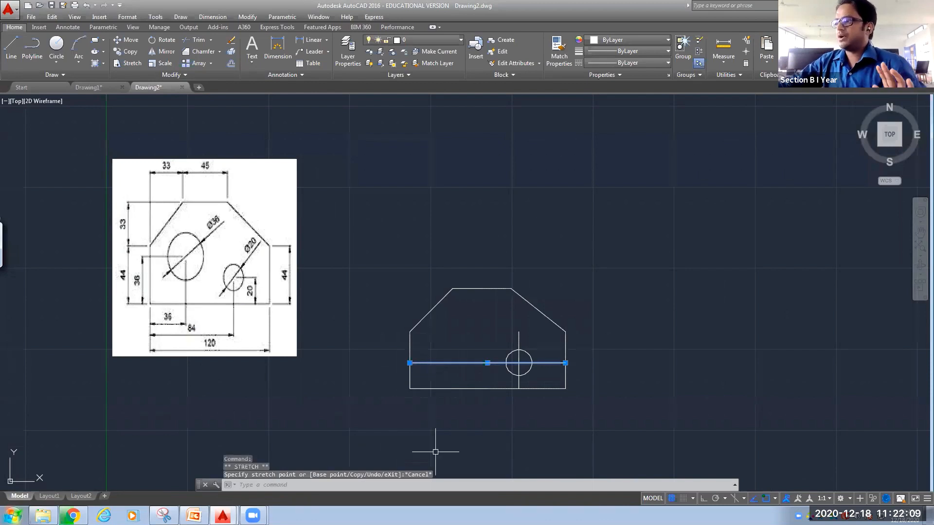
key(Escape)
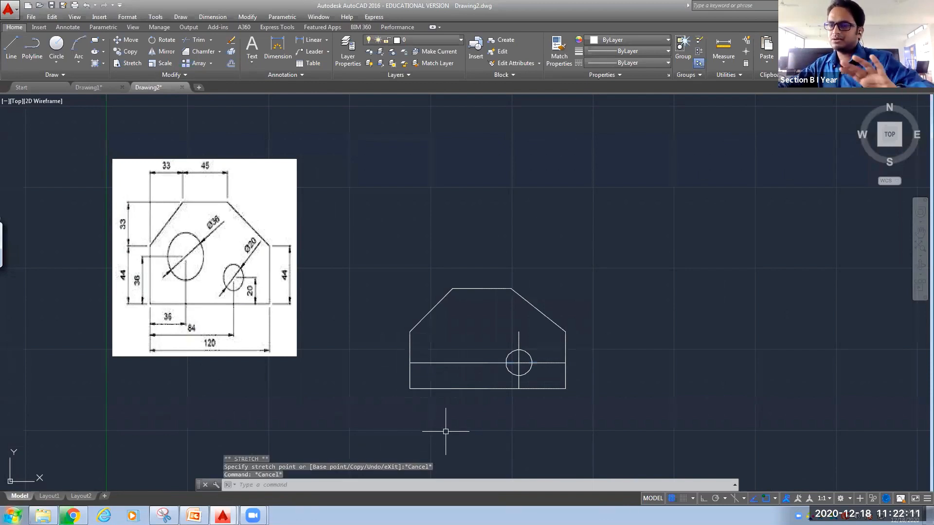
With Ortho on, shorten both ends of the horizontal offset line so it extends only slightly beyond the small circle.
click(466, 363)
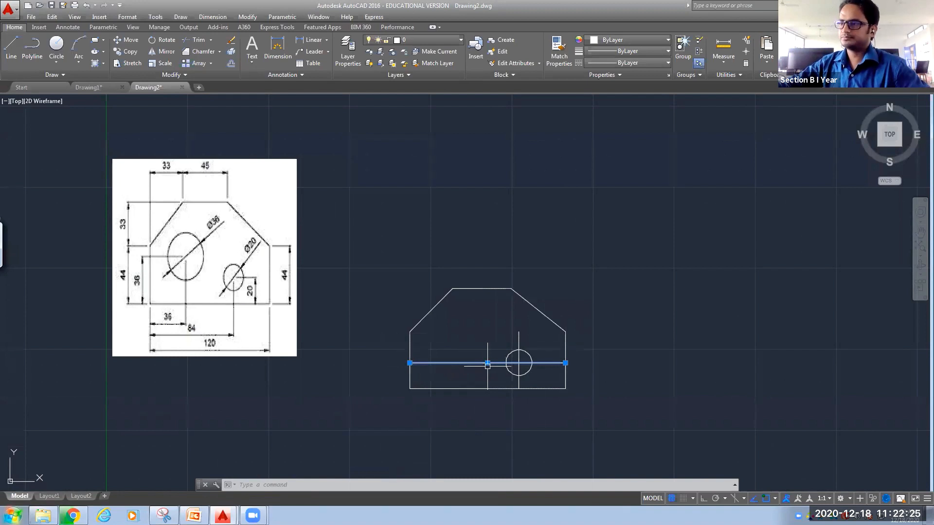
mouse_move(410, 364)
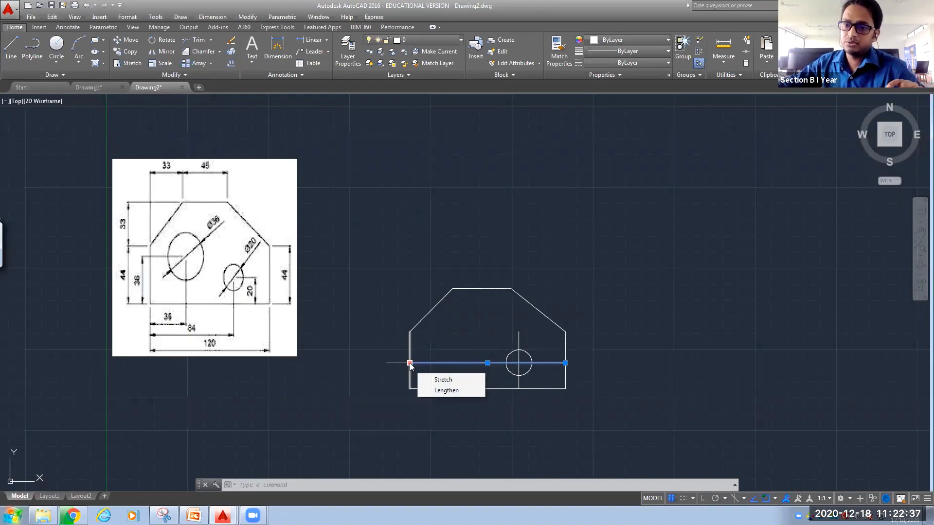
click(410, 363)
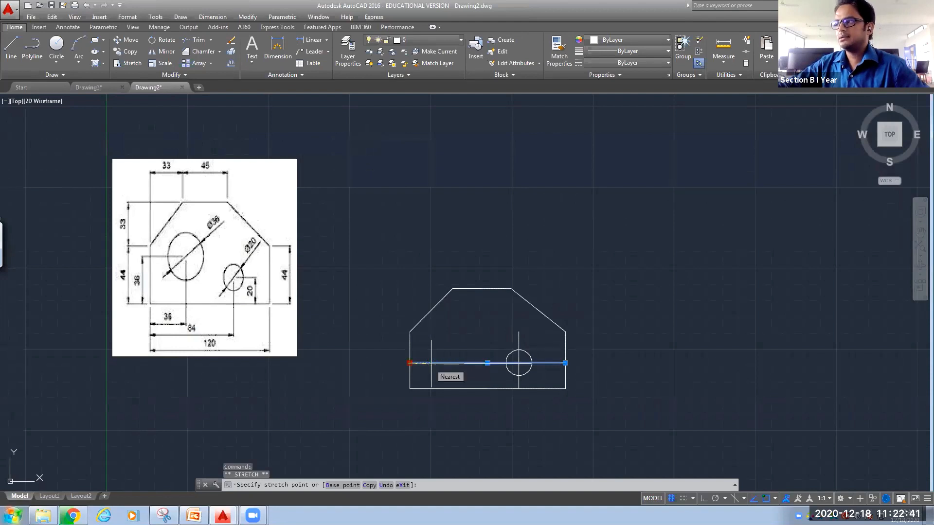
click(705, 498)
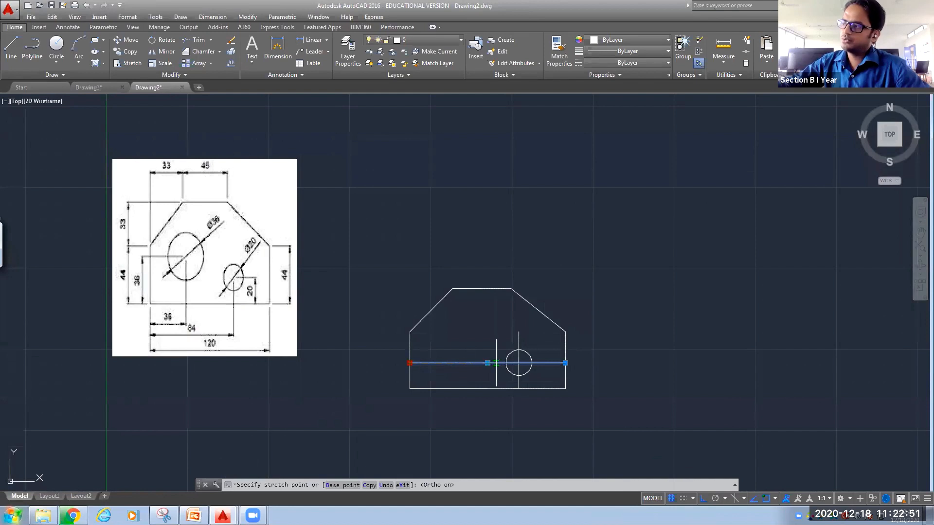
click(495, 363)
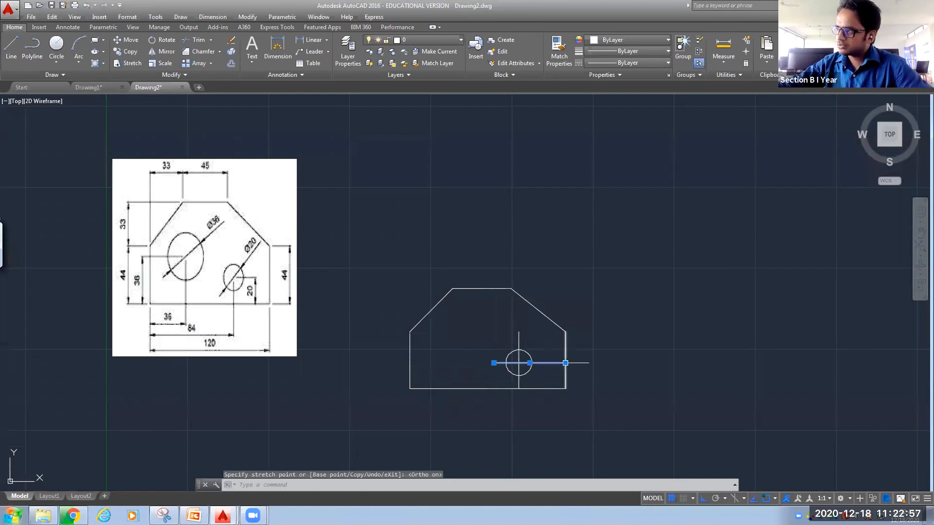
click(564, 363)
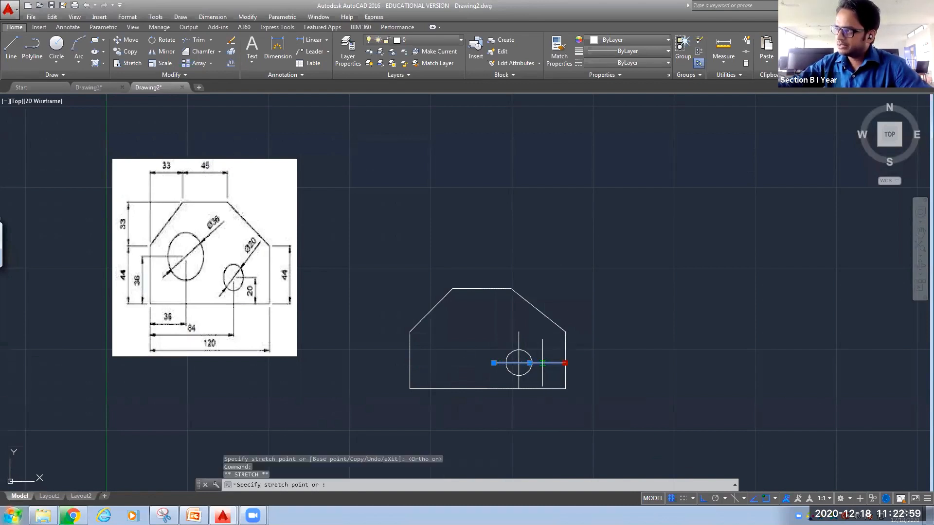
click(540, 363)
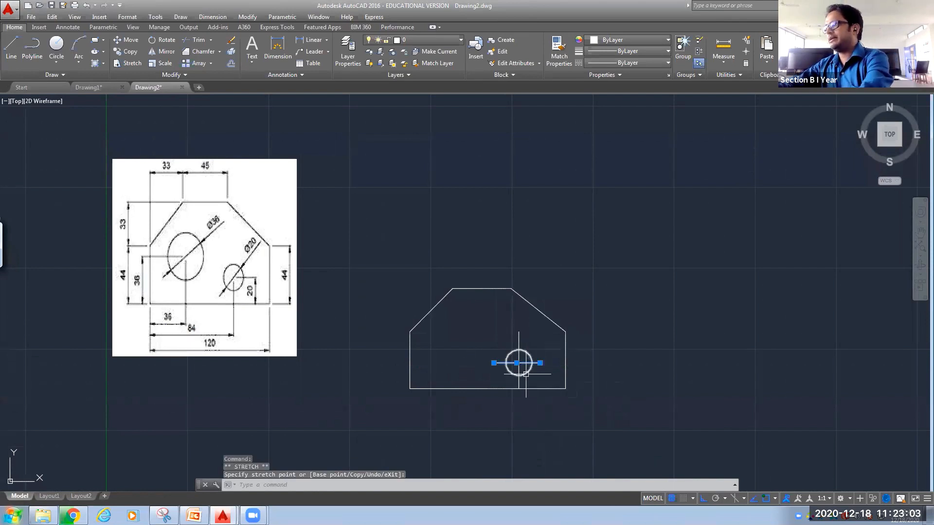
key(Escape)
Shorten both ends of the vertical offset line so it extends only slightly above and below the small circle.
click(519, 340)
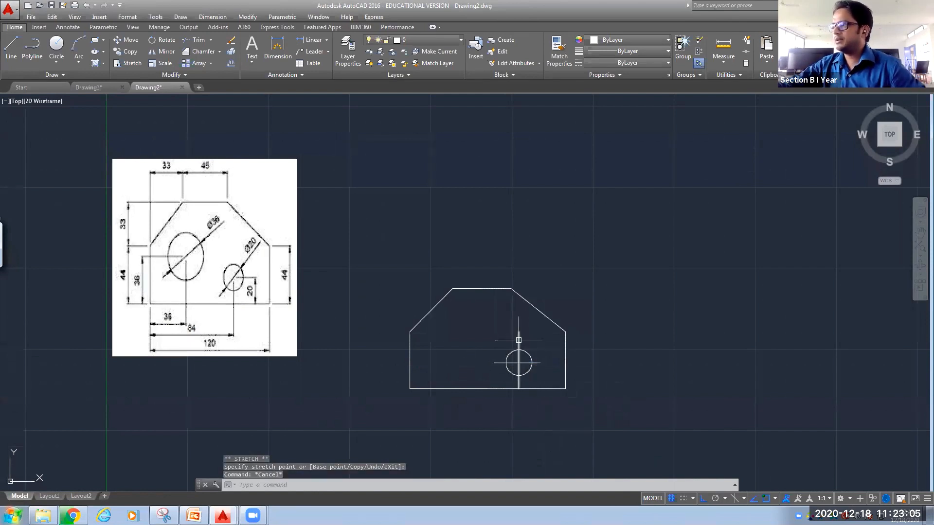
click(519, 332)
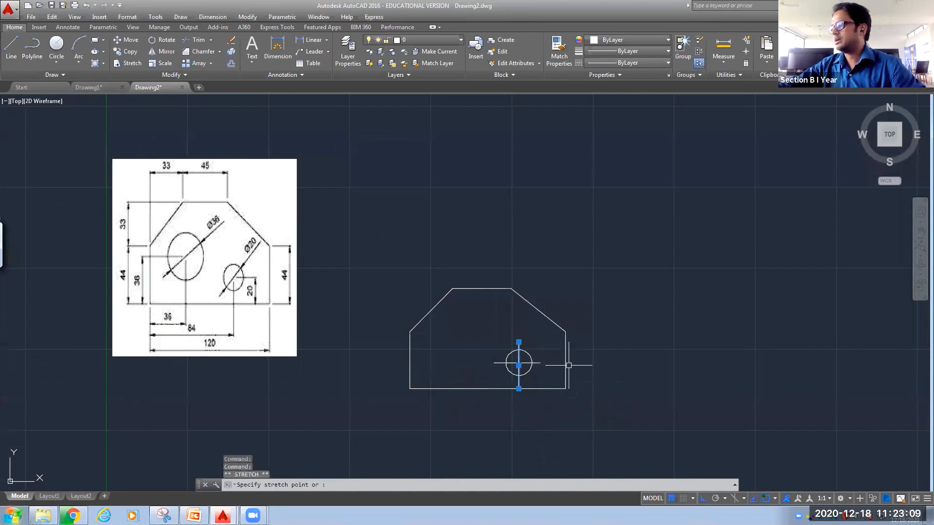
click(518, 388)
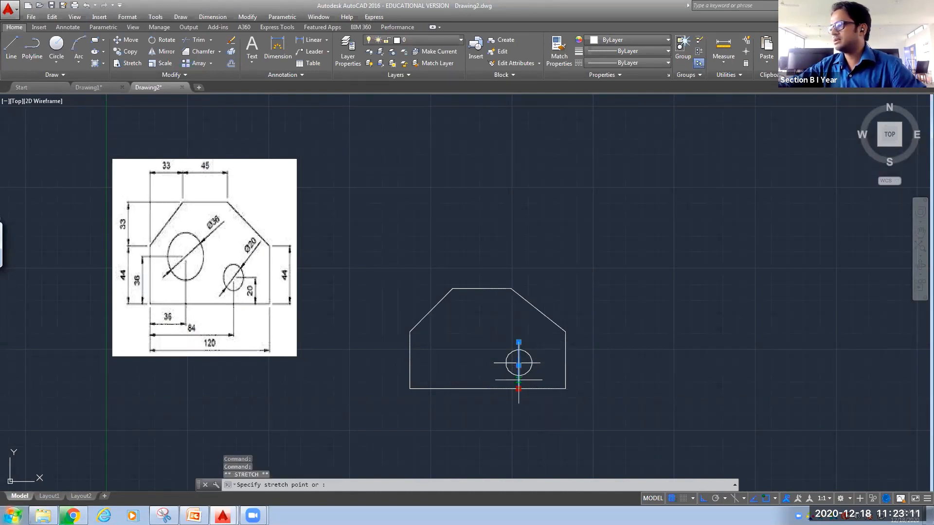
click(519, 382)
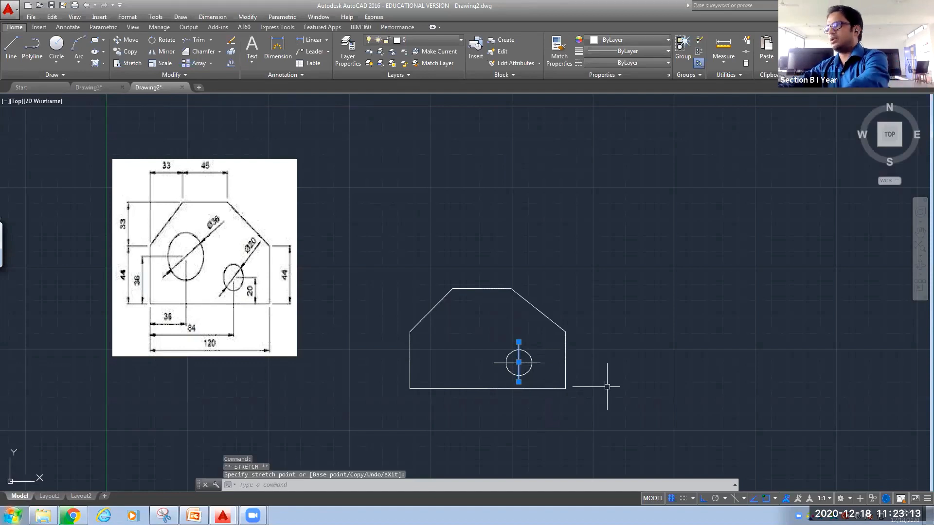
key(Escape)
scroll(534, 382, up, 5)
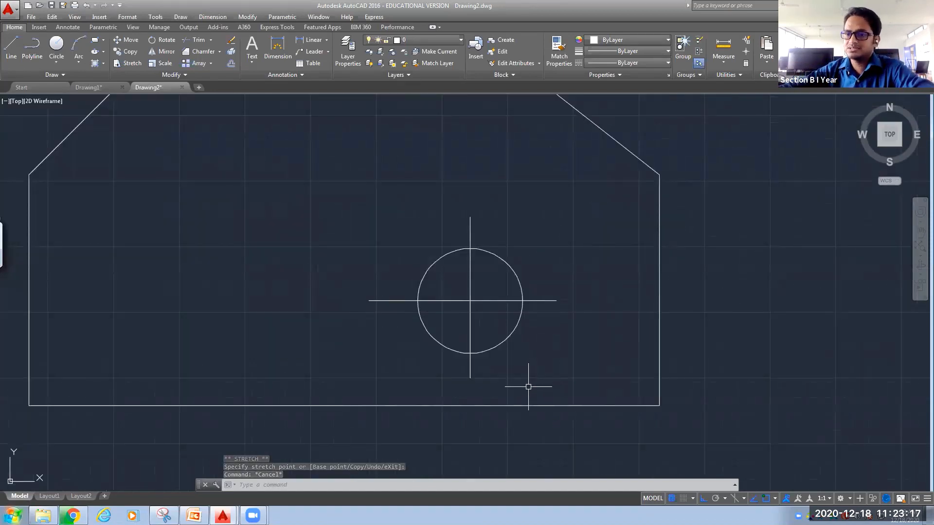
middle_drag(528, 387, 517, 416)
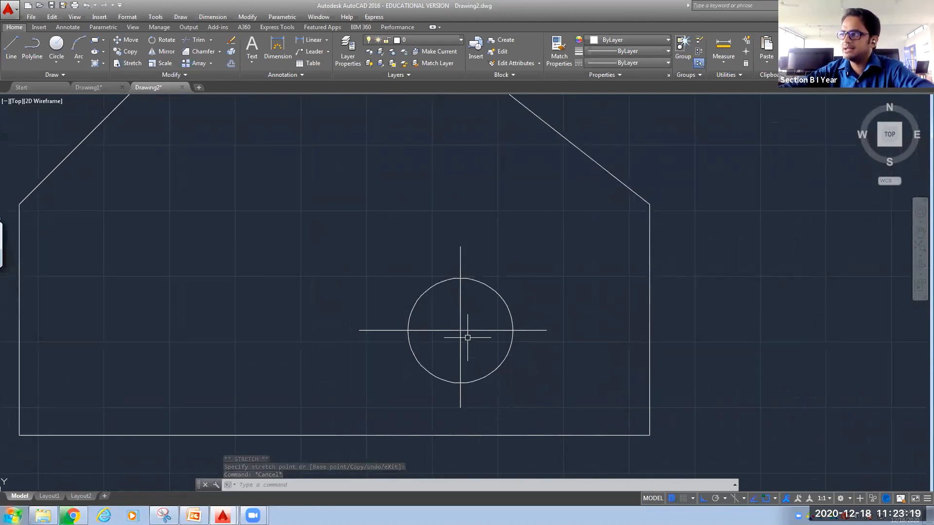
click(649, 337)
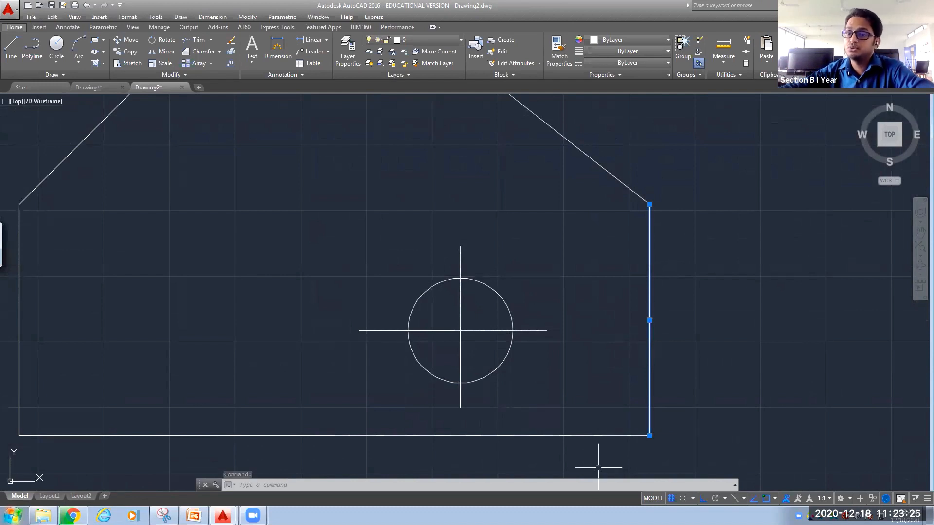
key(Escape)
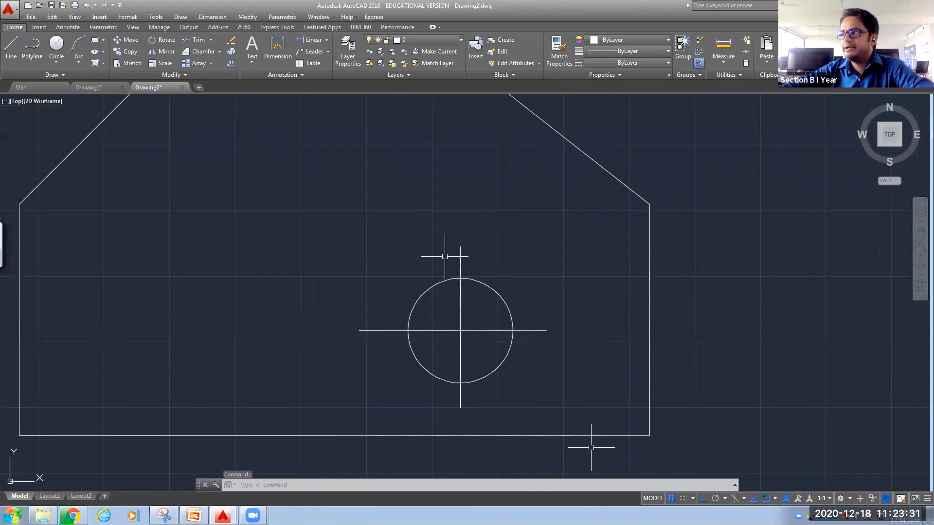
Check which linetypes are available in the properties of the small circle's horizontal centre line.
click(368, 331)
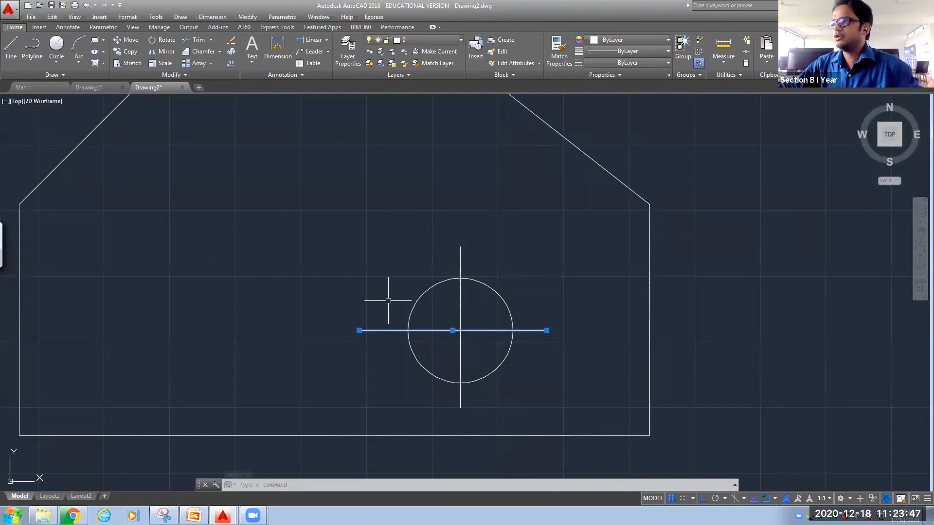
right_click(377, 330)
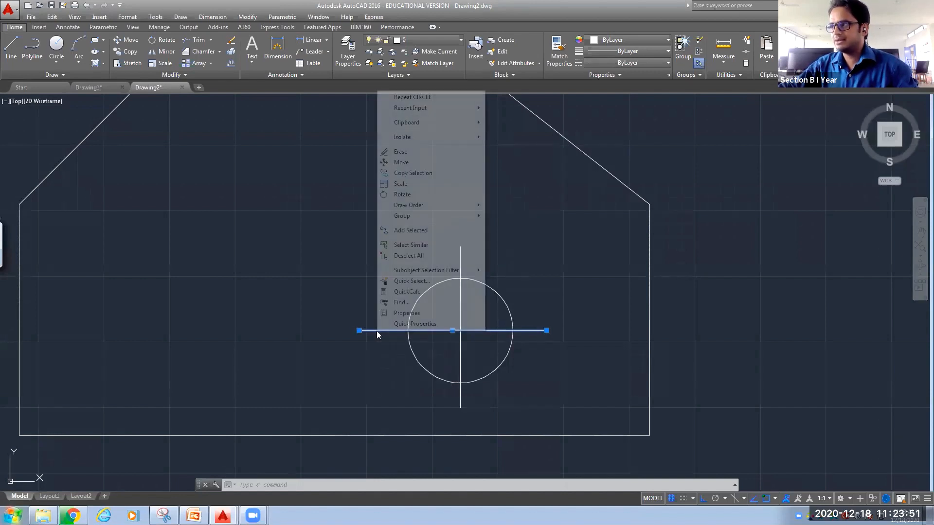
click(399, 315)
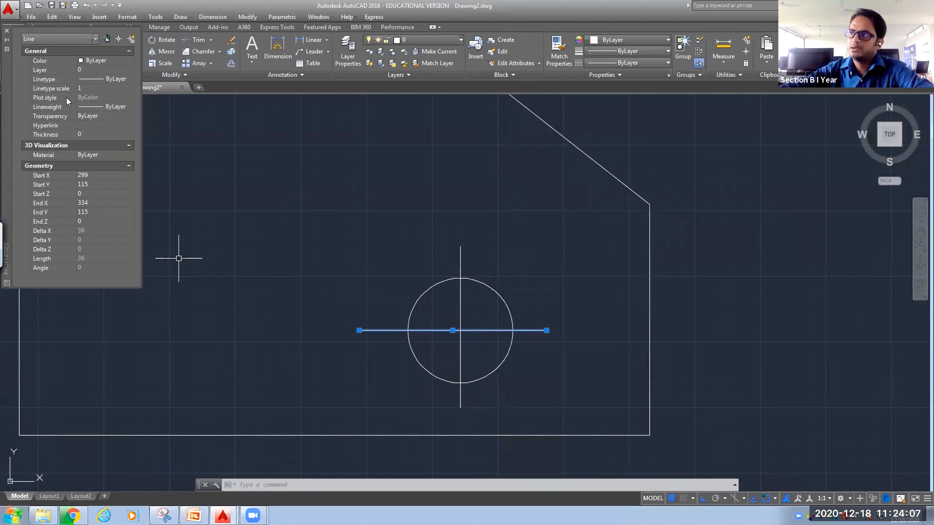
click(127, 78)
click(122, 78)
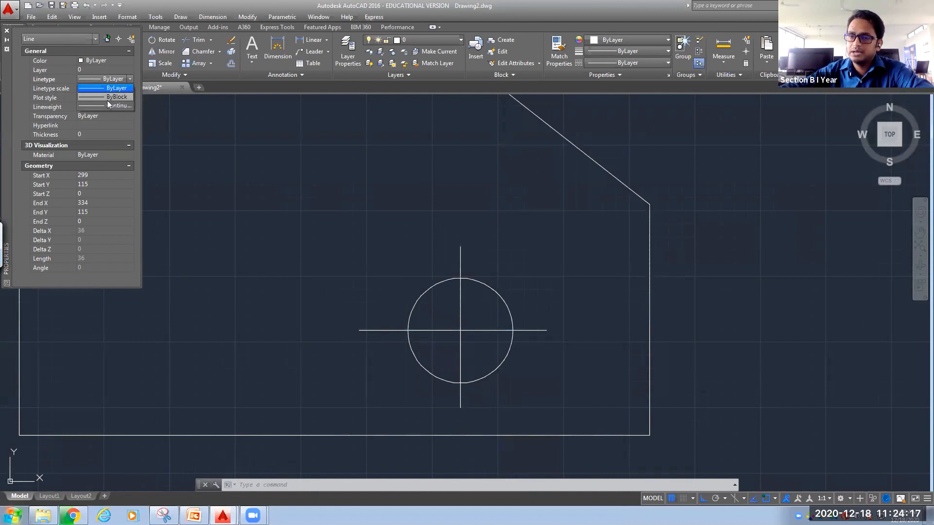
click(7, 32)
click(7, 32)
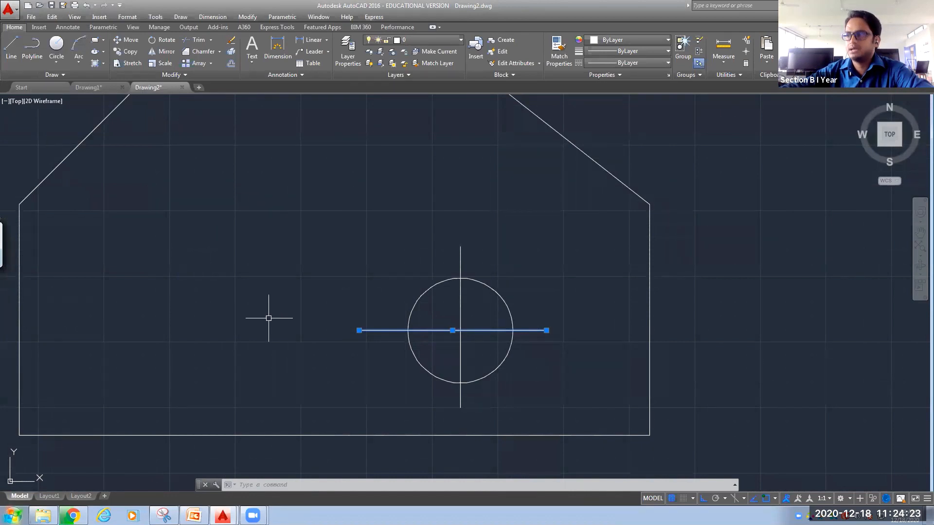
key(Escape)
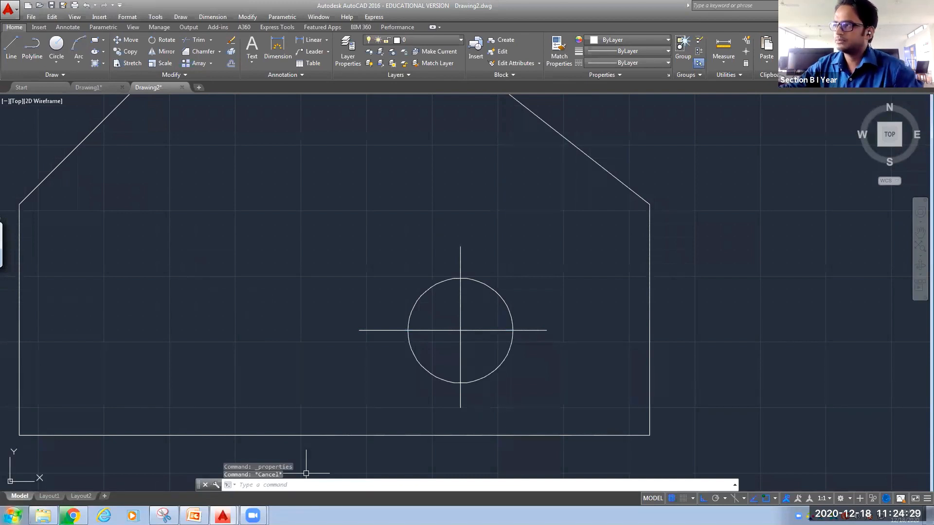
click(383, 332)
right_click(384, 333)
click(402, 314)
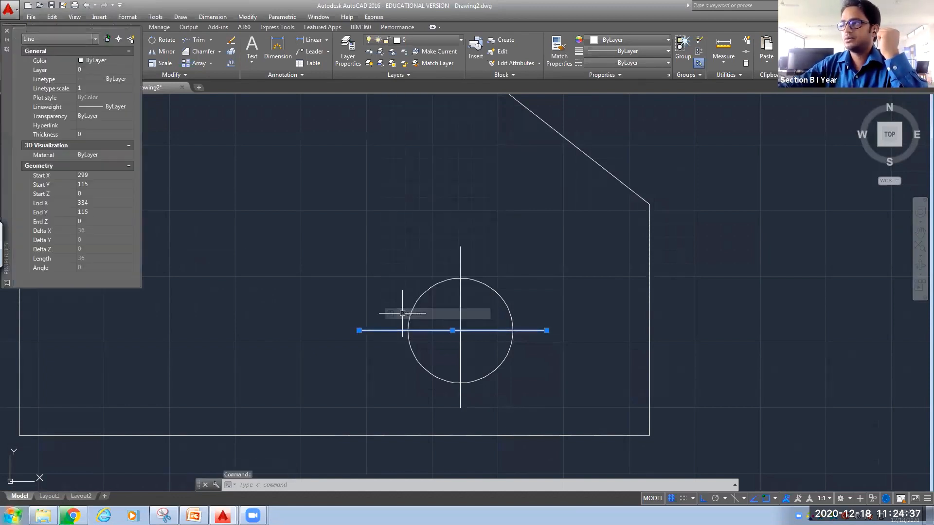
click(108, 81)
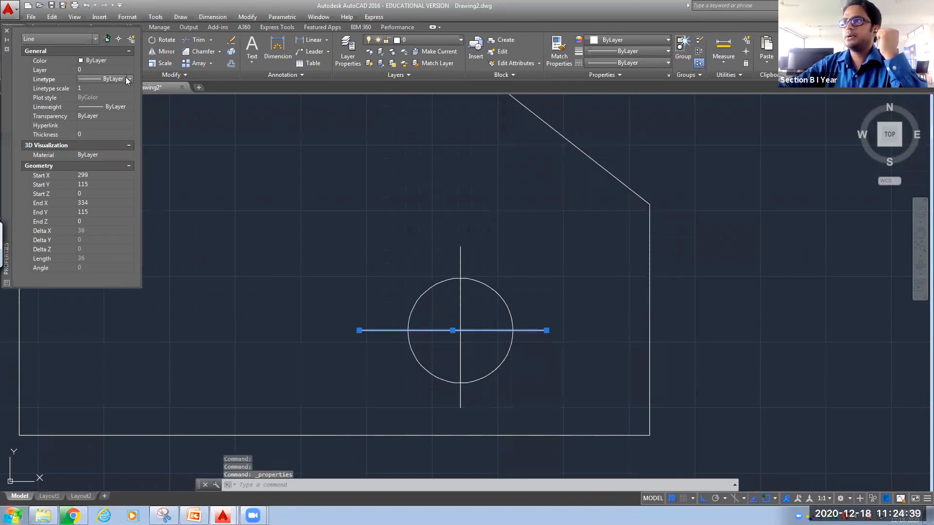
click(130, 81)
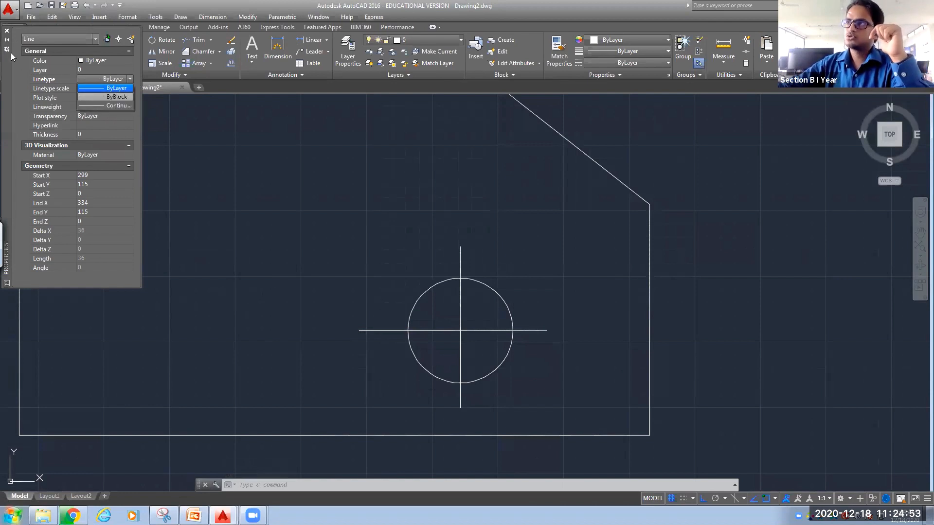
click(7, 33)
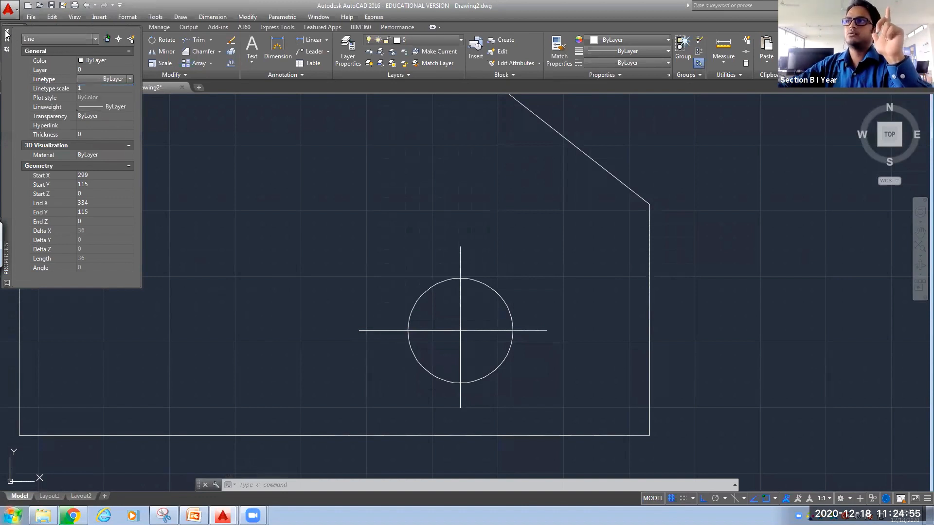
click(6, 33)
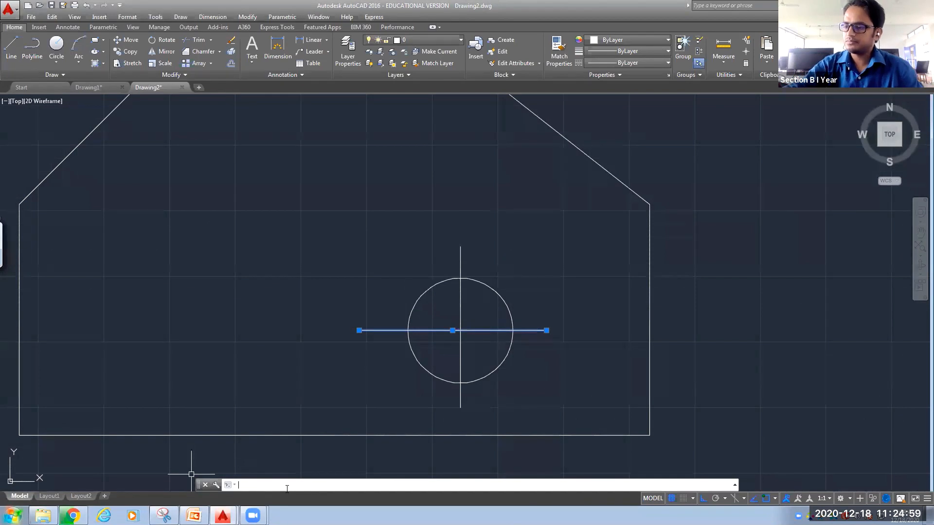
Load the CENTER linetype from acad.lin into the drawing with the LINETYPE command.
text(linetyp)
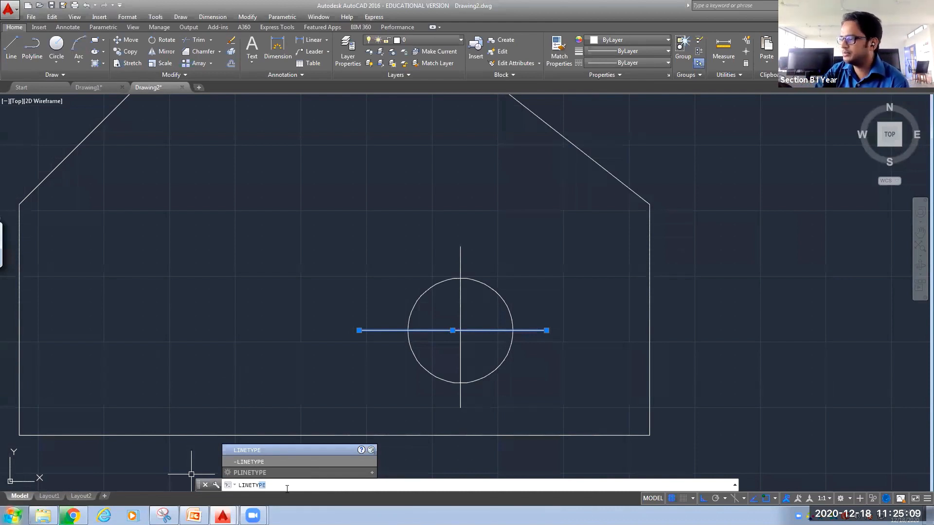
key(Return)
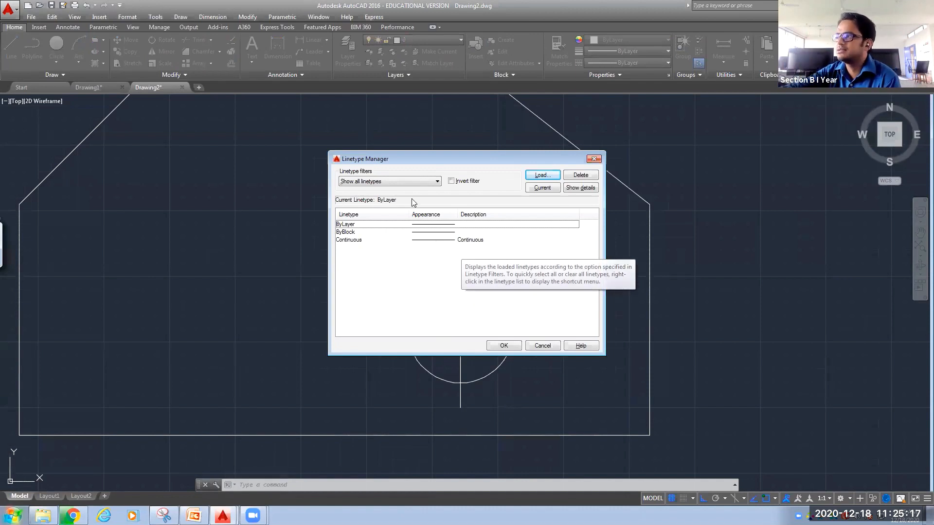
click(350, 226)
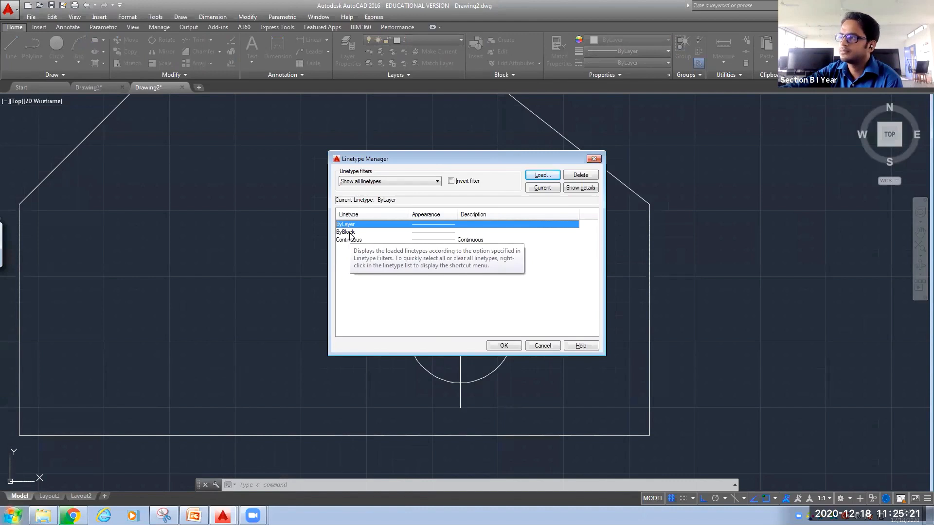
click(350, 232)
click(347, 240)
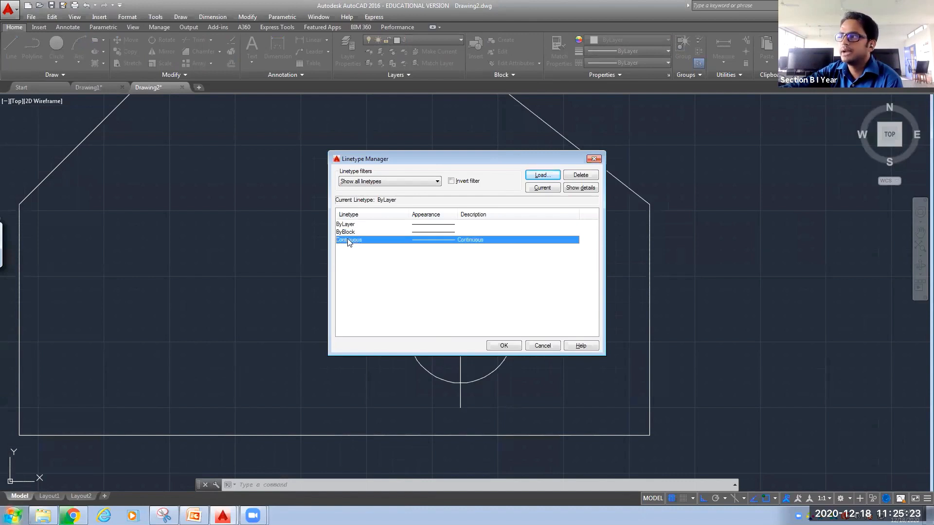
click(537, 178)
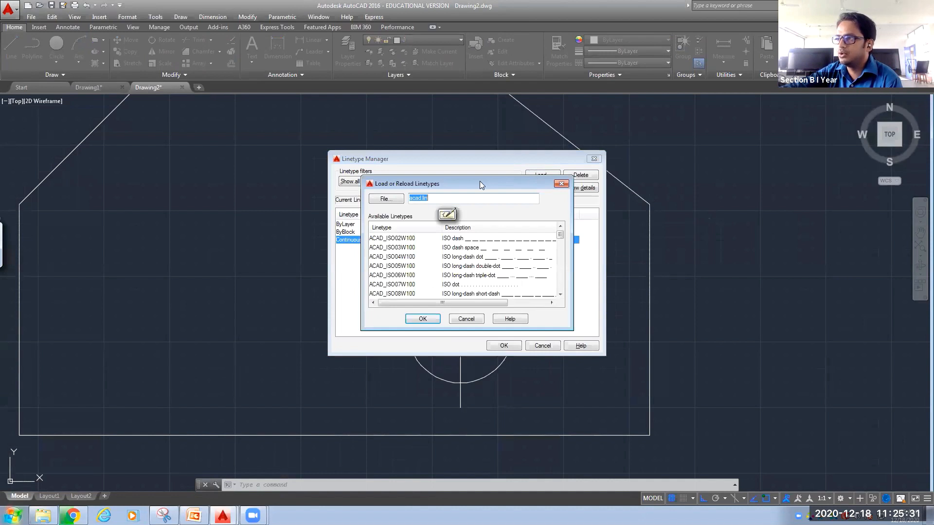
drag(479, 181, 197, 191)
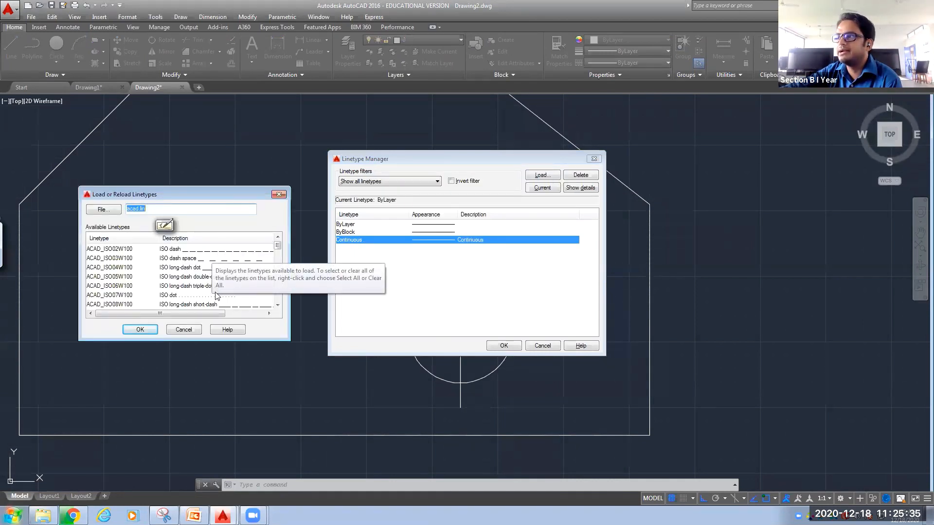
click(277, 305)
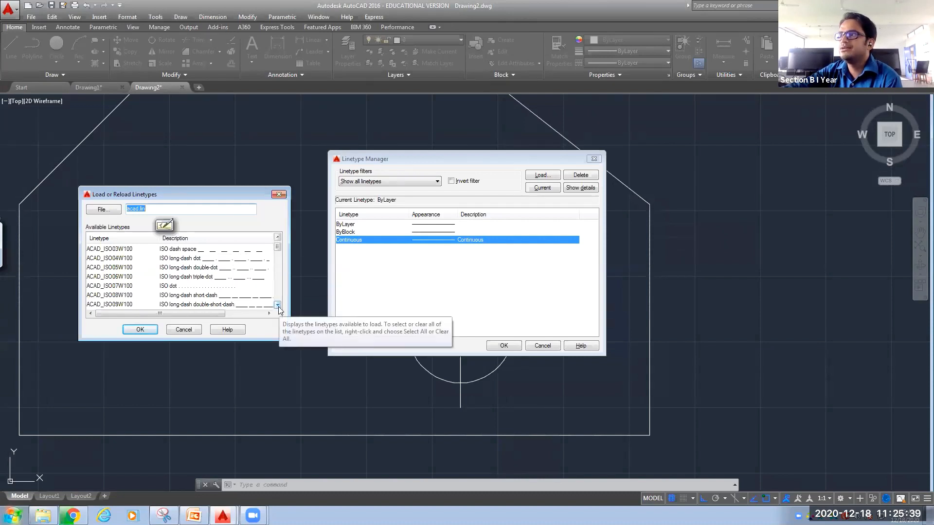
click(278, 307)
click(279, 306)
click(279, 307)
click(279, 306)
click(279, 307)
click(278, 307)
click(279, 307)
click(279, 306)
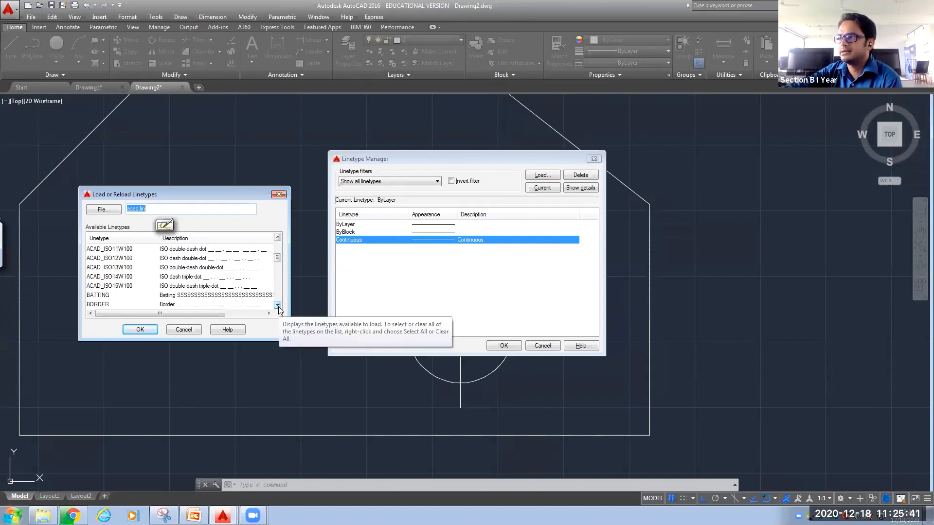
click(277, 305)
click(277, 305)
click(277, 305)
click(277, 305)
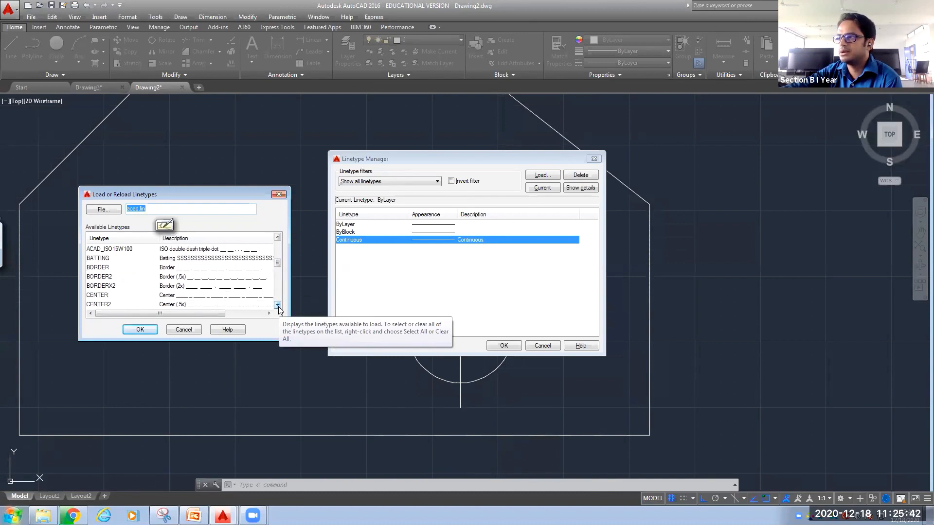
click(202, 298)
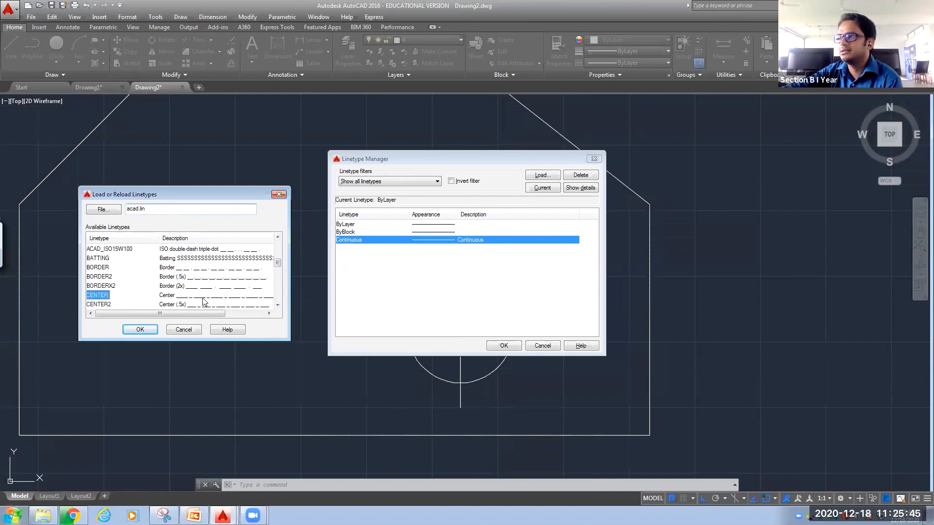
click(277, 305)
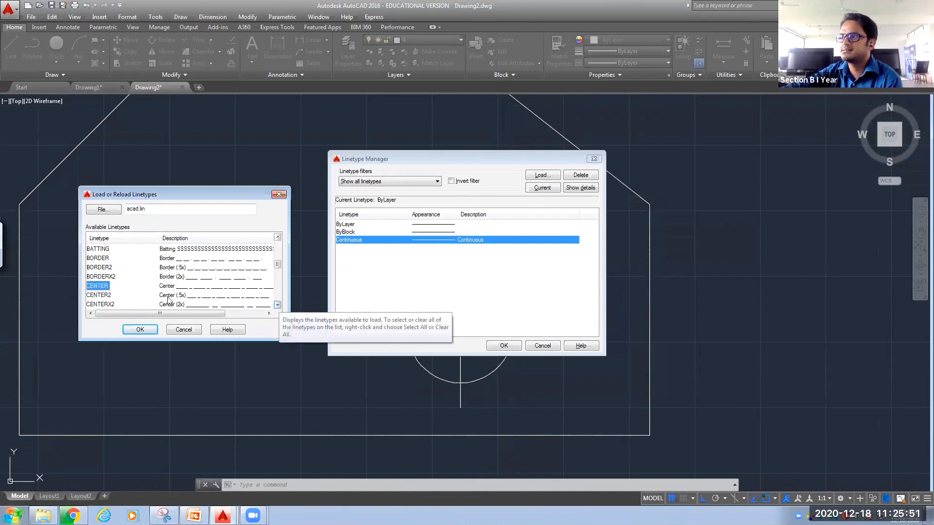
click(138, 331)
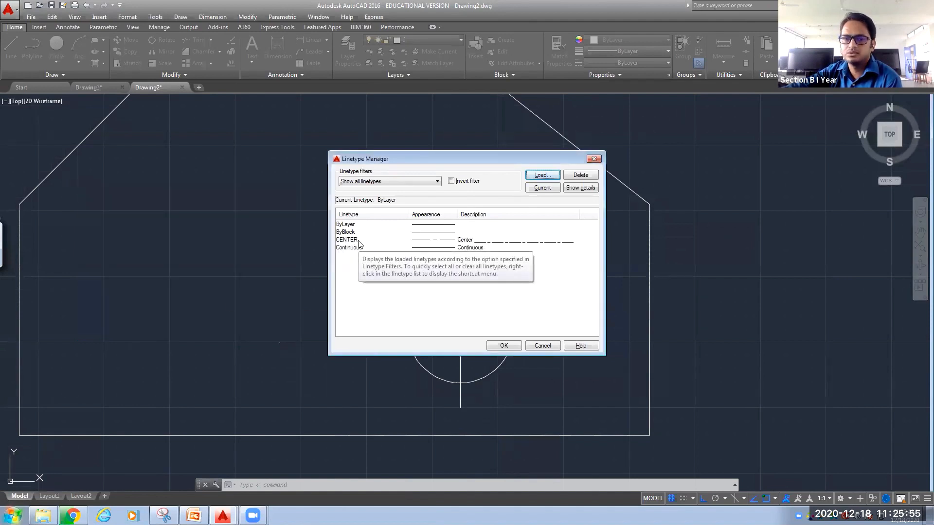
click(503, 346)
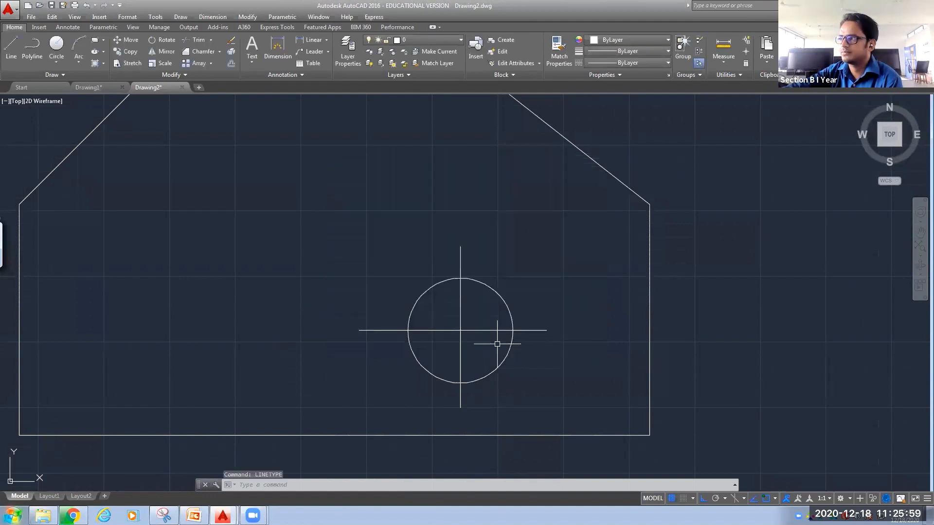
Set the linetype of the small circle's horizontal centre line to CENTER.
click(388, 330)
right_click(390, 331)
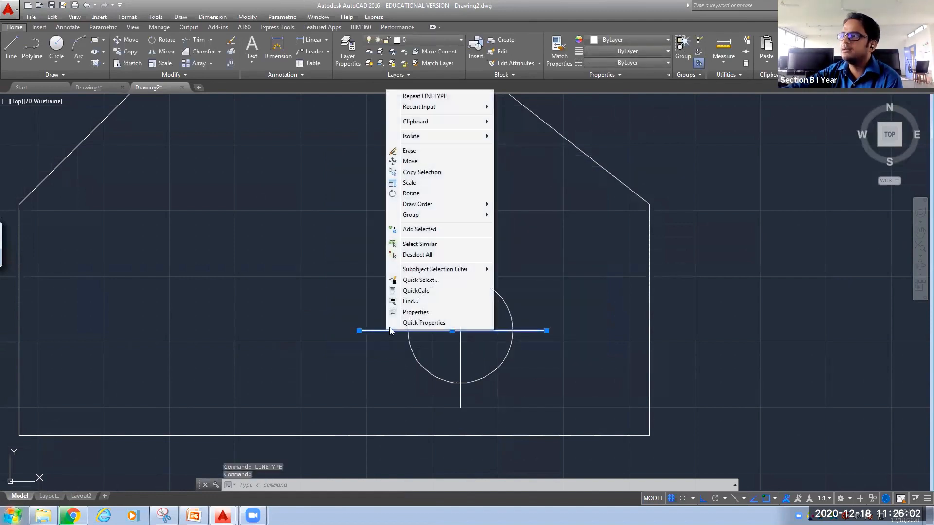
click(414, 312)
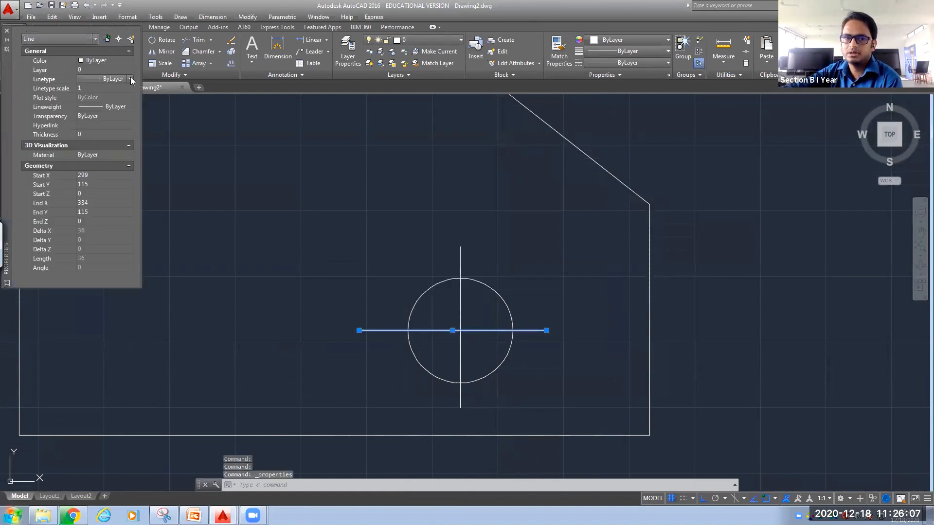
click(130, 79)
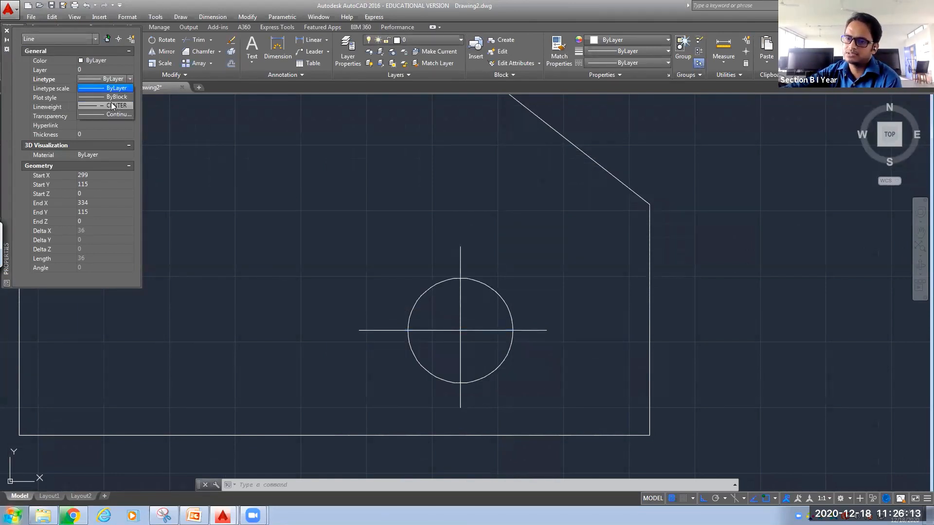
click(112, 105)
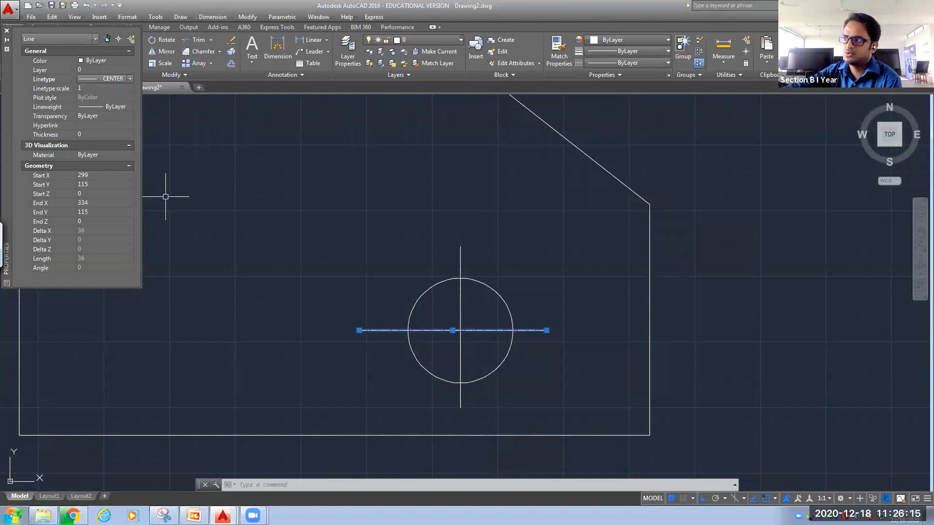
click(7, 30)
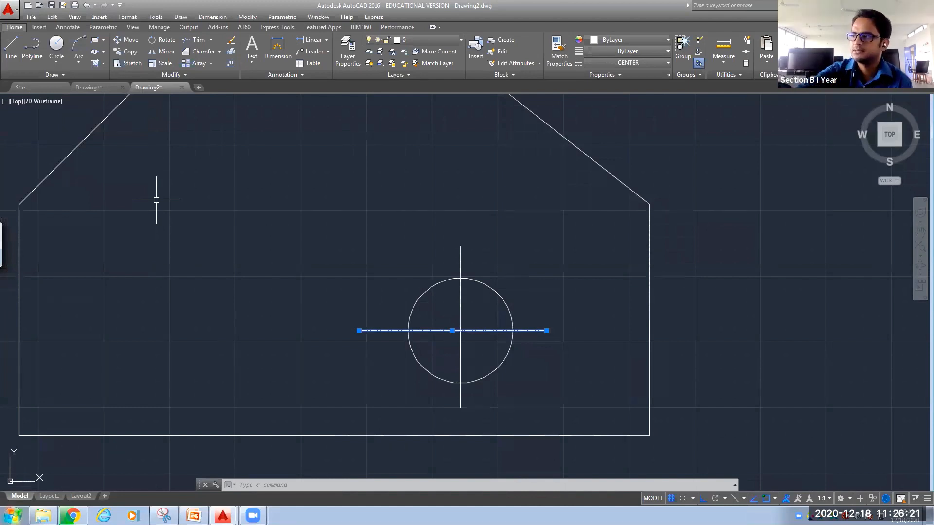
key(Escape)
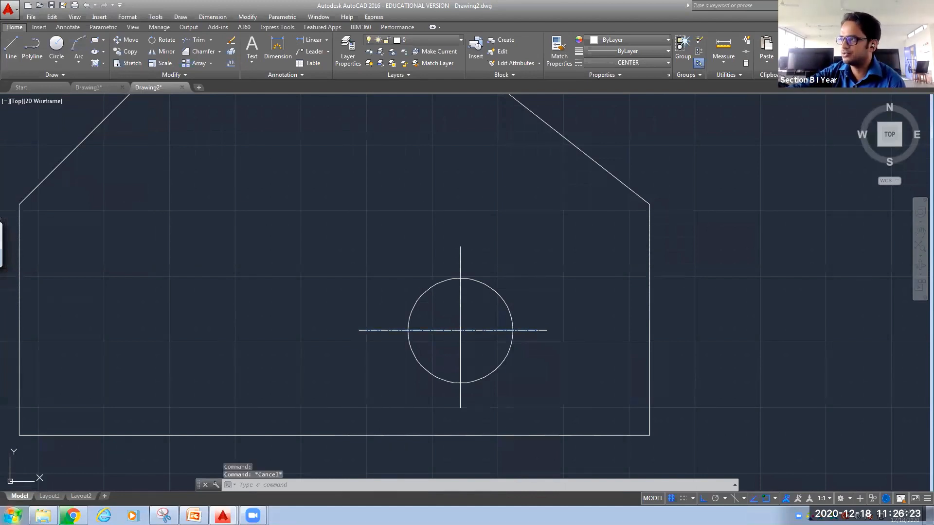
scroll(462, 351, up, 8)
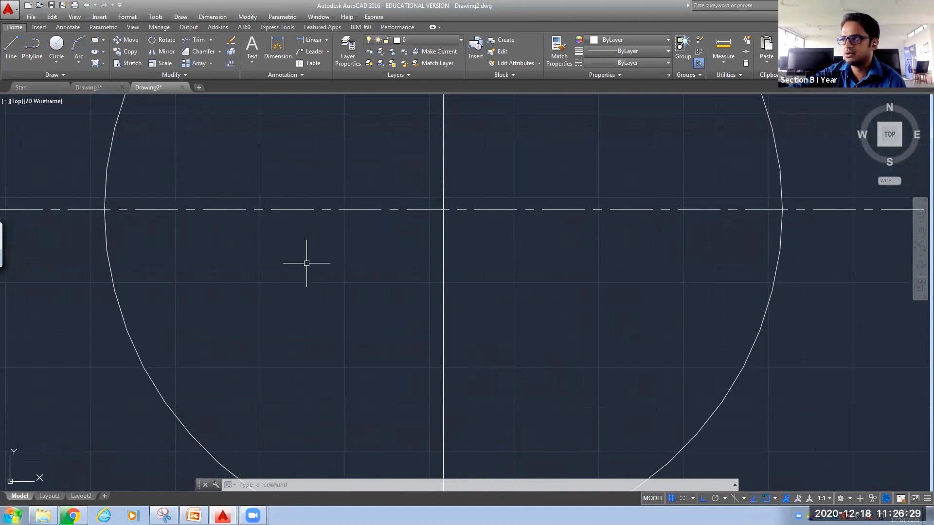
Examine how the CENTER linetype displays on the small circle's horizontal centre line at different zoom levels.
scroll(306, 285, down, 4)
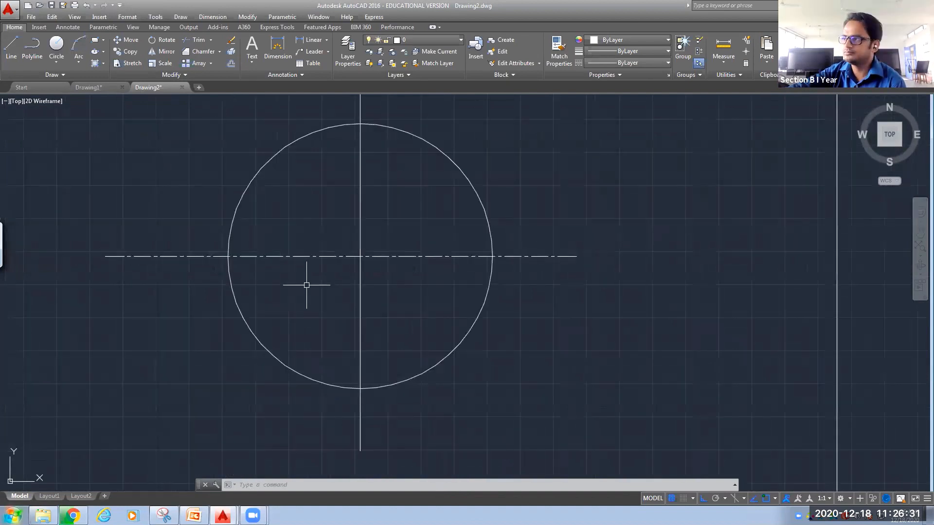
scroll(306, 285, down, 2)
middle_drag(321, 296, 423, 329)
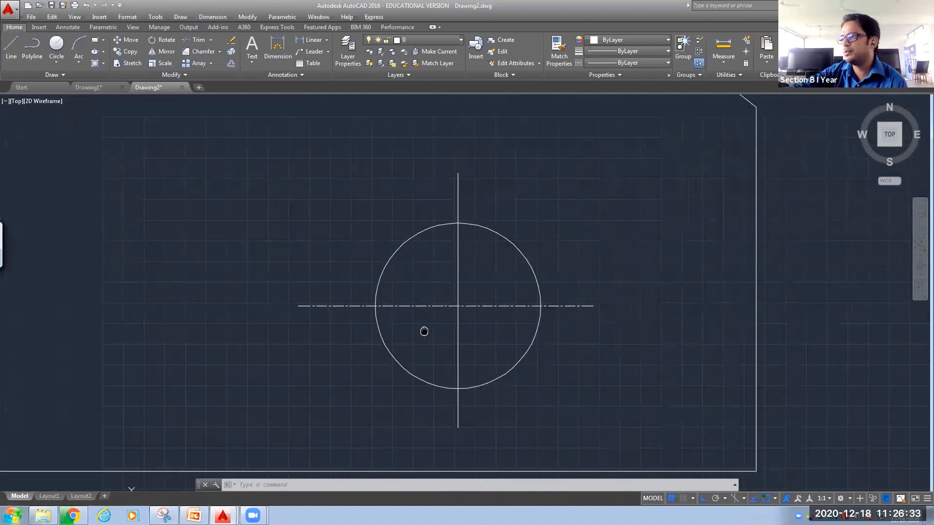
scroll(421, 333, down, 2)
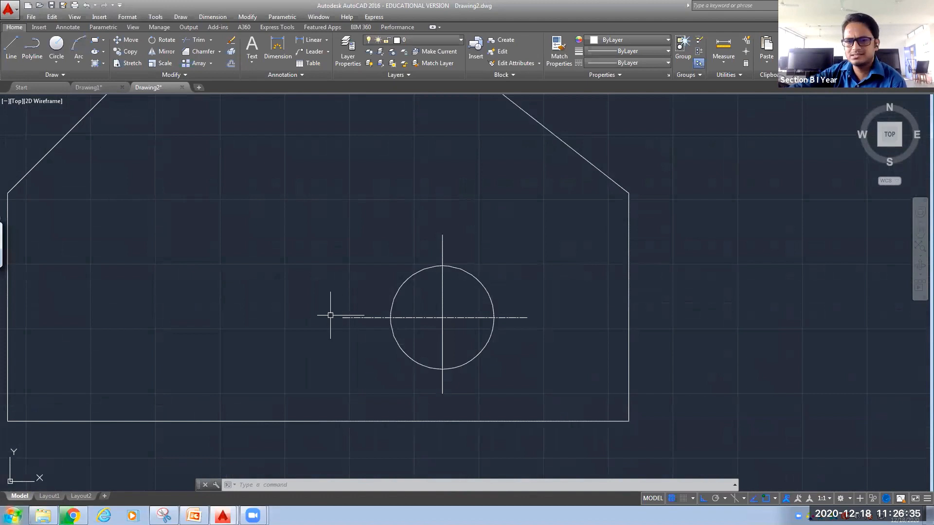
scroll(330, 316, down, 2)
scroll(323, 321, down, 2)
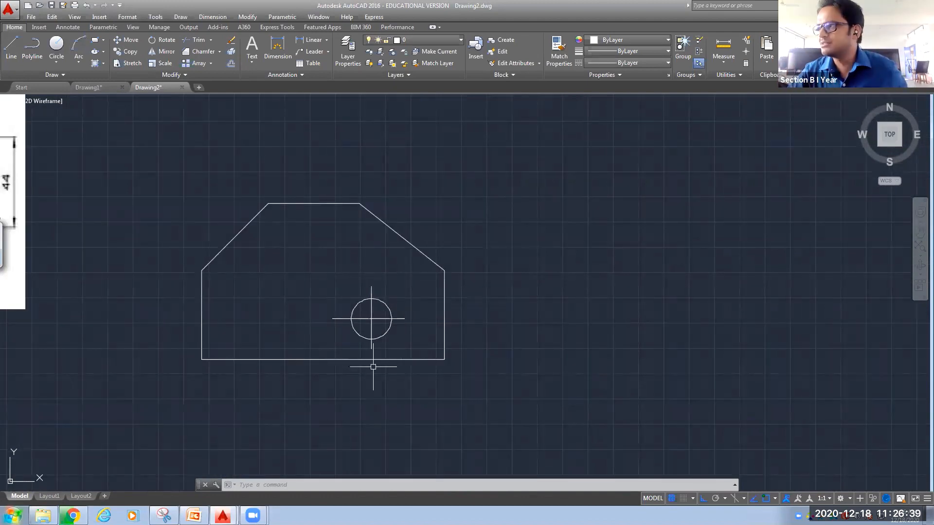
scroll(351, 322, up, 4)
scroll(350, 319, up, 8)
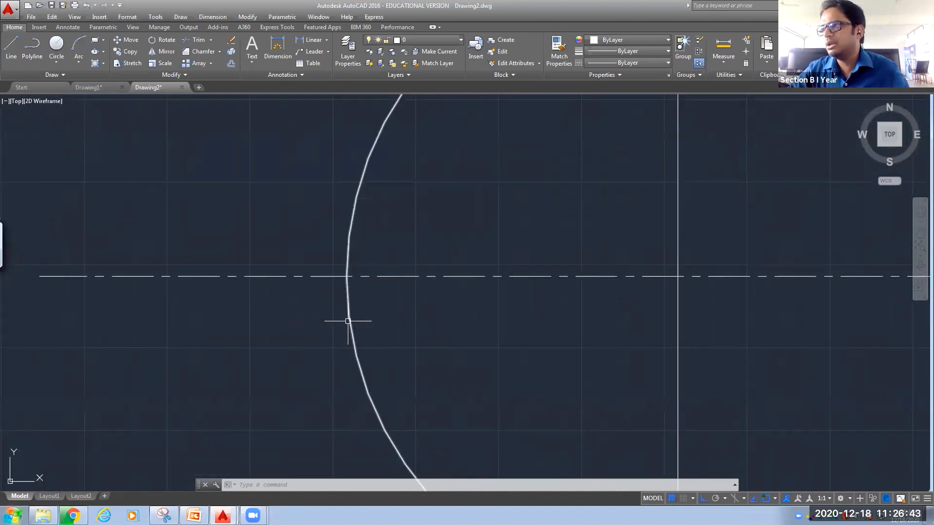
scroll(233, 289, down, 6)
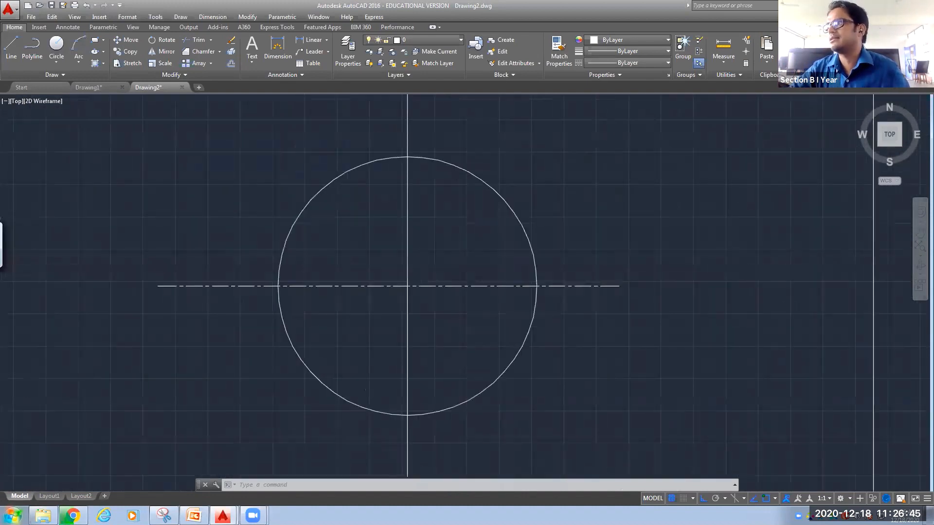
Set the linetype scale of the small circle's horizontal centre line to 3.
click(233, 290)
right_click(214, 289)
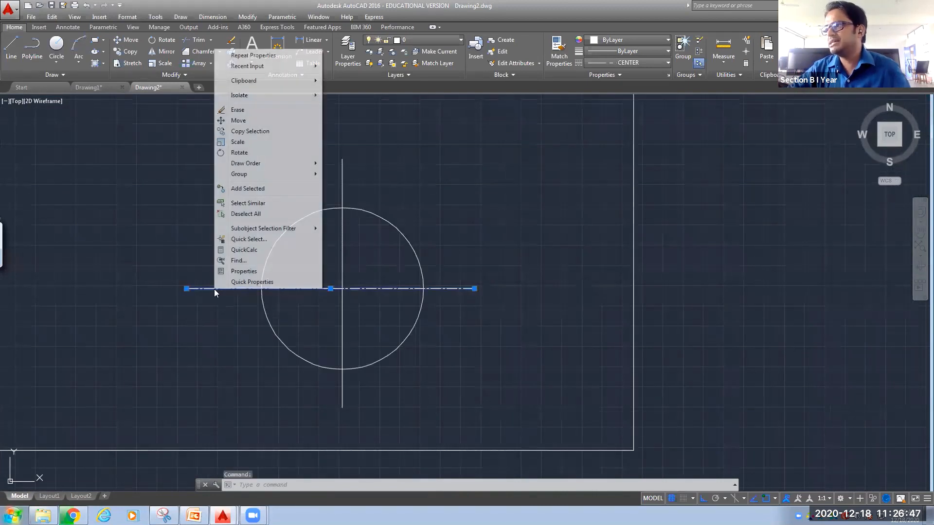
click(204, 321)
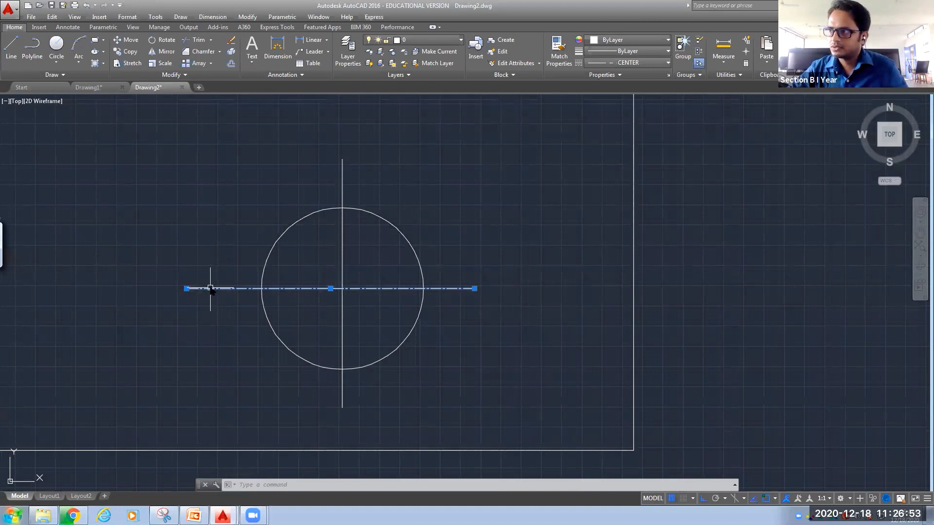
right_click(210, 290)
click(223, 268)
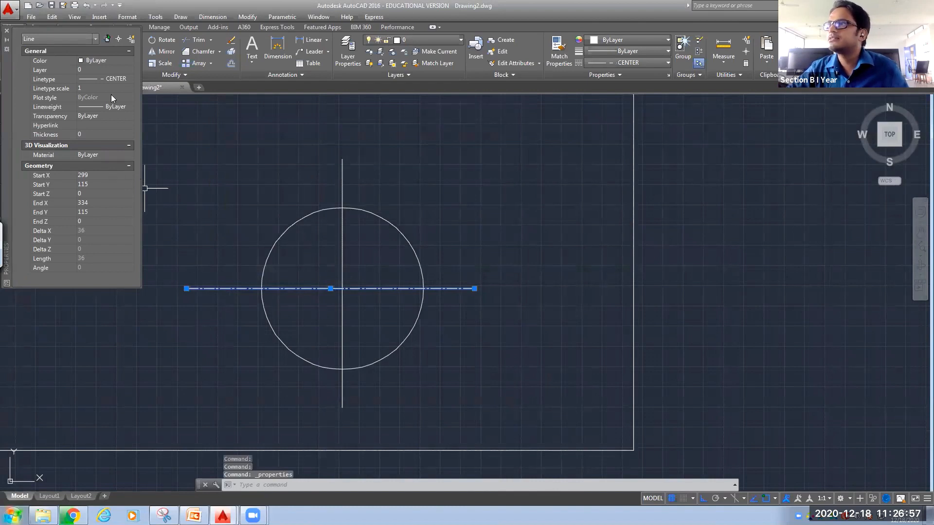
click(84, 88)
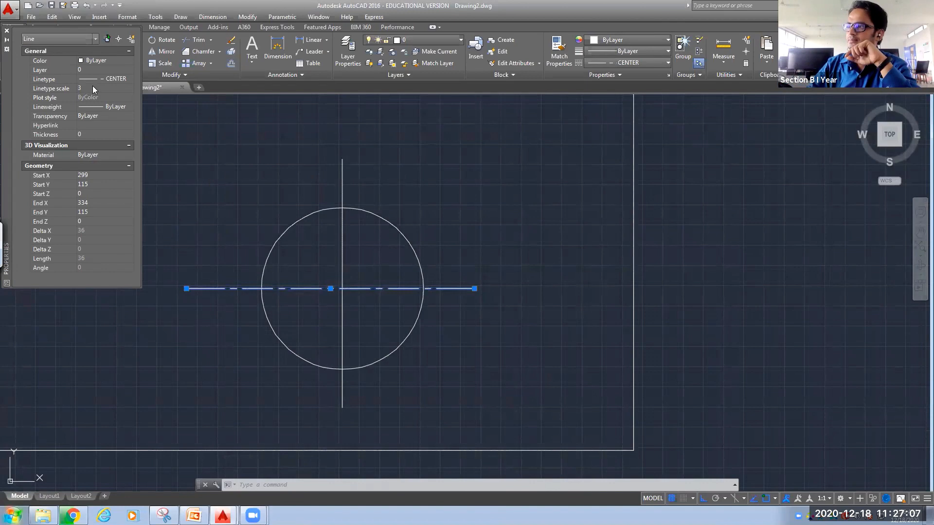
click(6, 32)
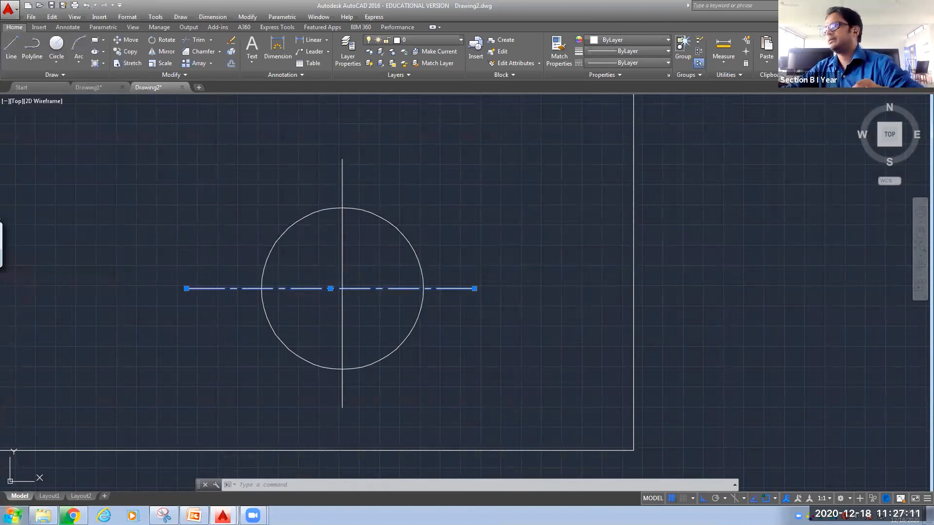
key(Escape)
Try a linetype scale of 4 on the small circle's horizontal centre line, and set it to 5.
scroll(201, 318, down, 5)
middle_drag(177, 317, 396, 353)
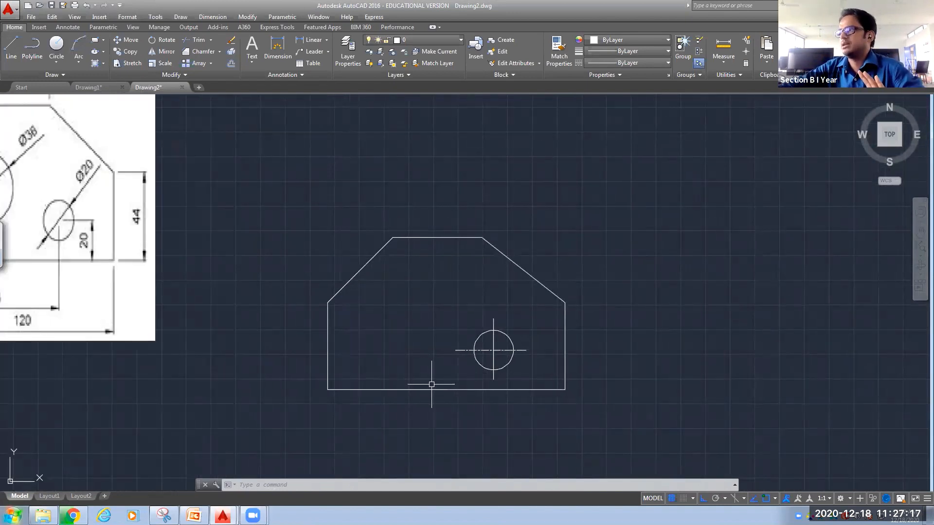
click(460, 350)
right_click(466, 350)
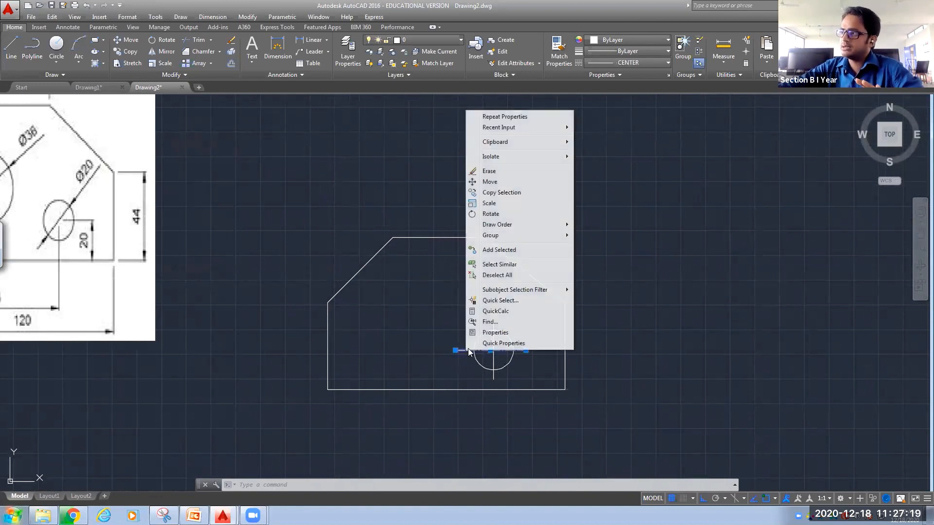
click(495, 332)
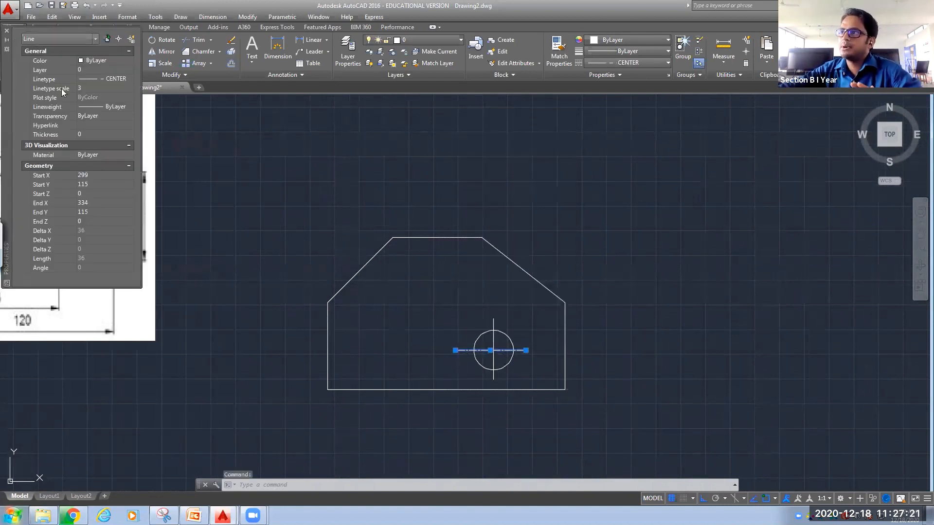
click(93, 87)
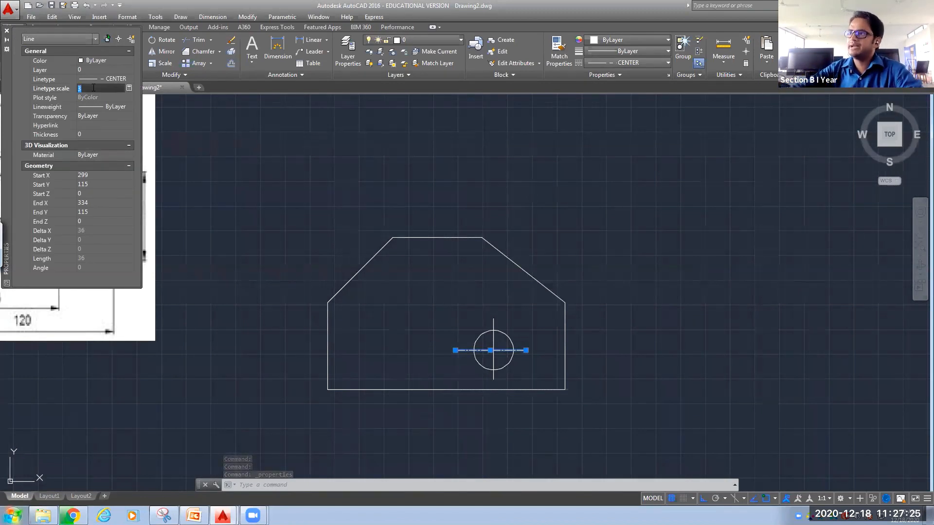
text(4)
key(Return)
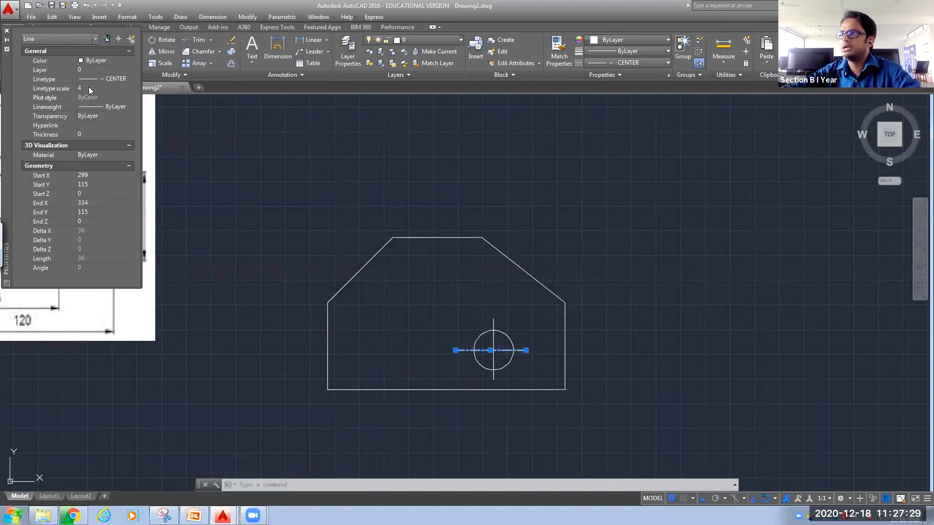
click(89, 87)
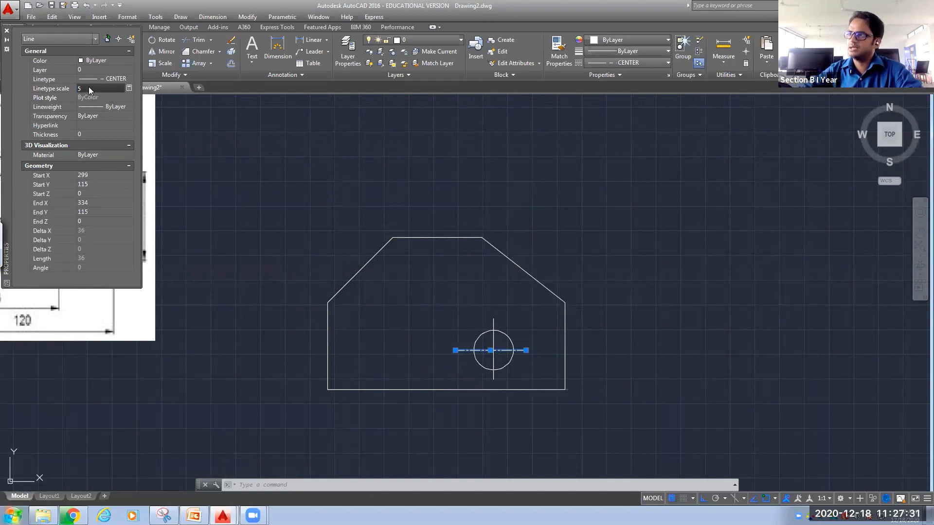
key(Return)
click(7, 32)
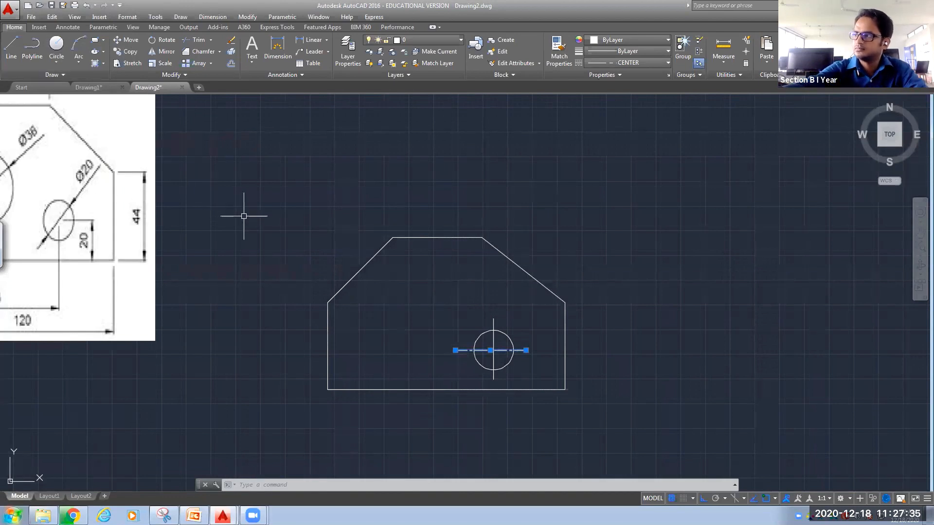
key(Escape)
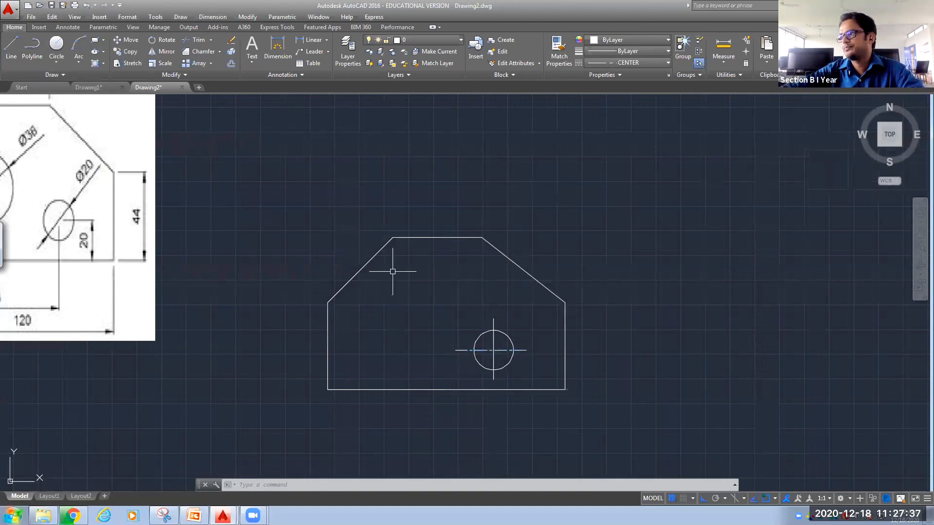
scroll(507, 348, up, 2)
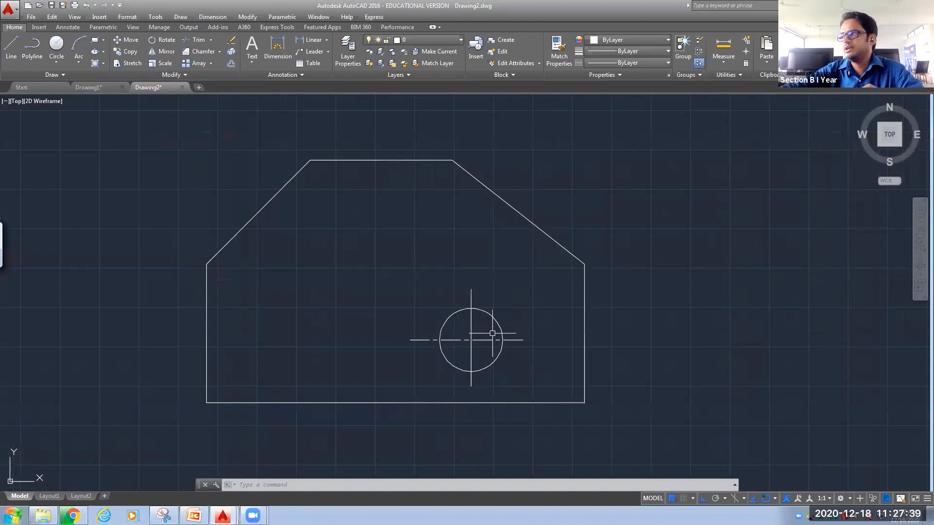
click(421, 341)
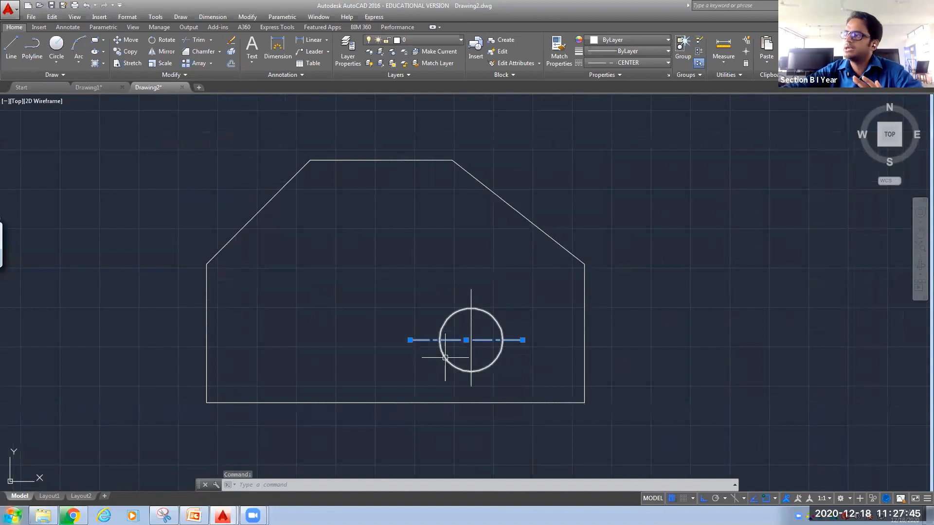
key(Escape)
key(Escape)
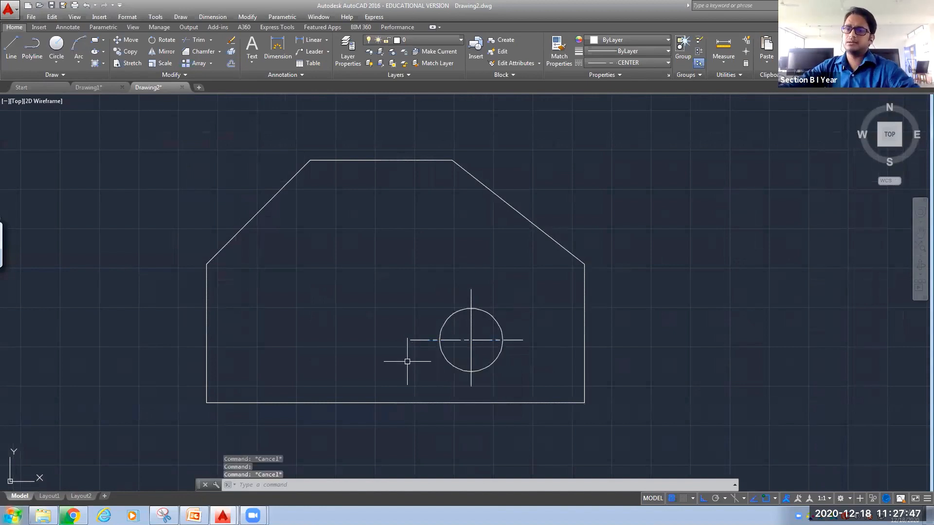
Review the small circle's centre coordinates, radius, diameter, circumference and area in its quick properties without changing them.
click(445, 359)
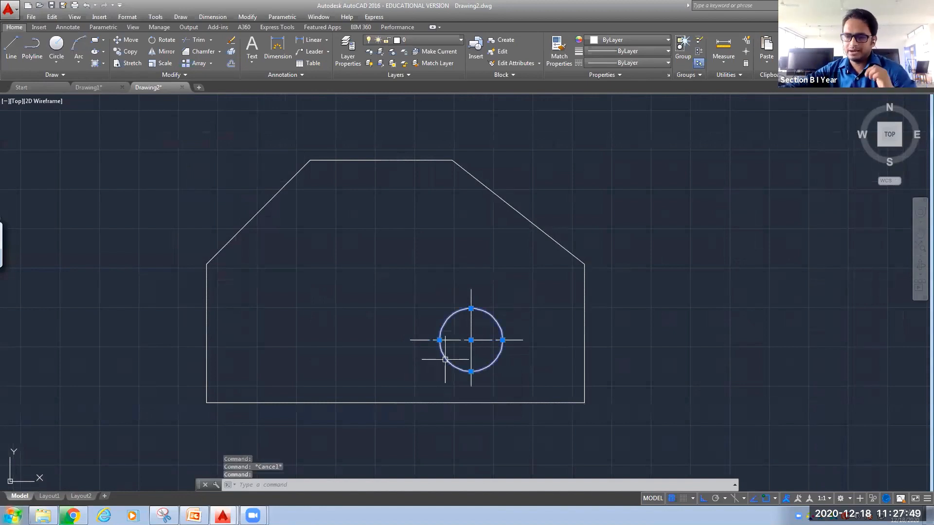
right_click(451, 370)
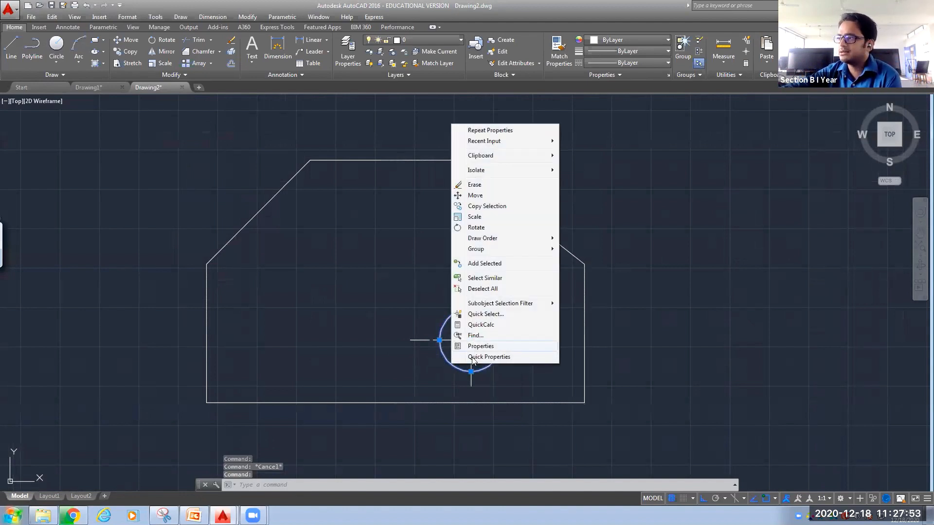
click(475, 358)
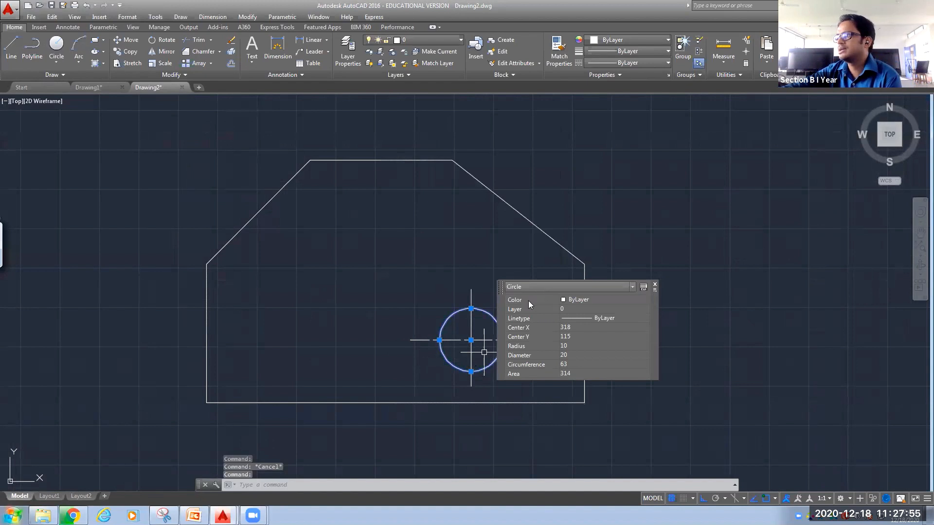
click(569, 355)
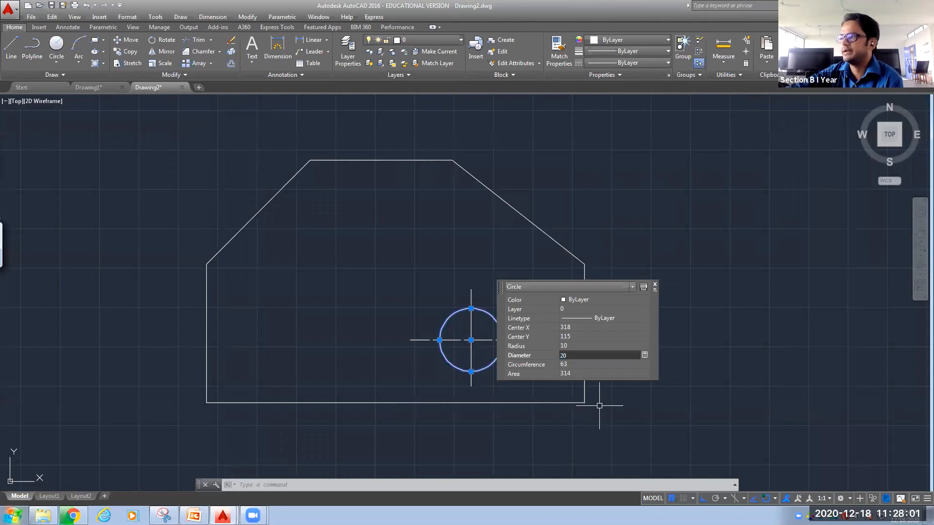
click(570, 329)
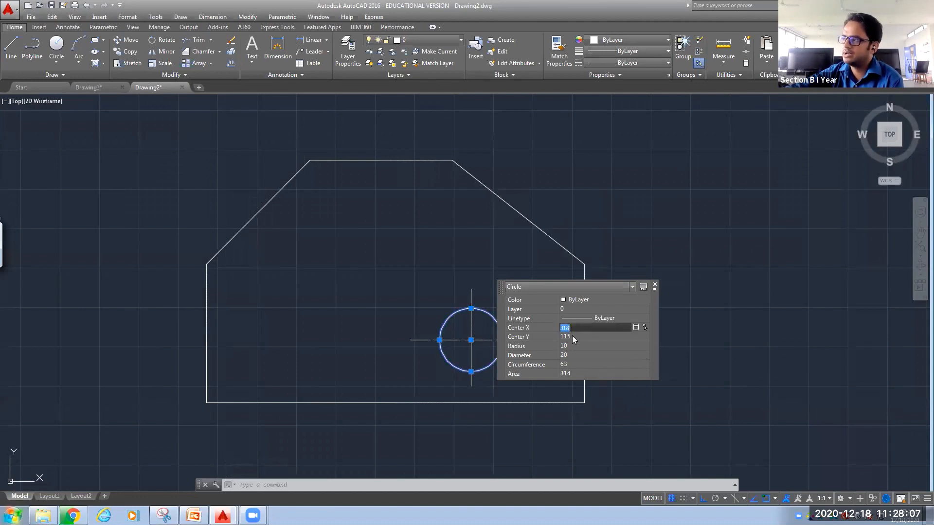
click(573, 337)
click(574, 347)
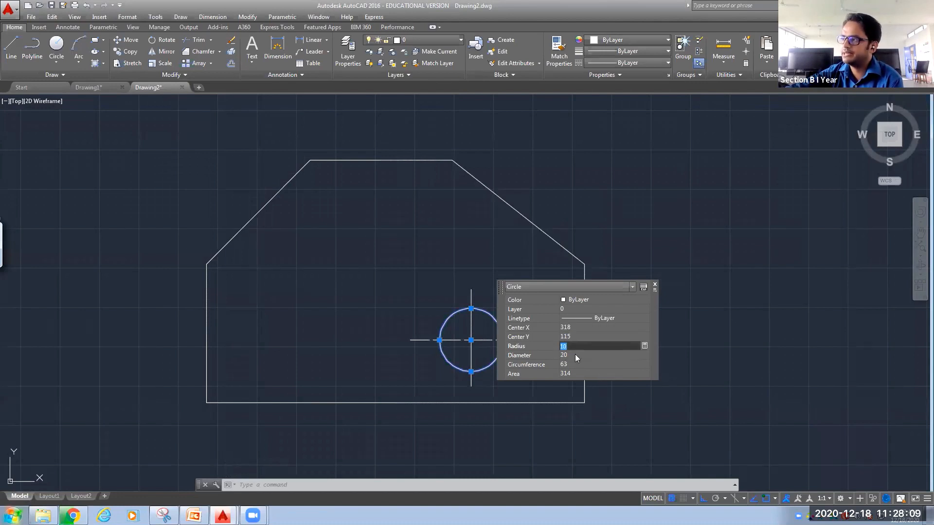
click(575, 355)
click(575, 366)
click(574, 372)
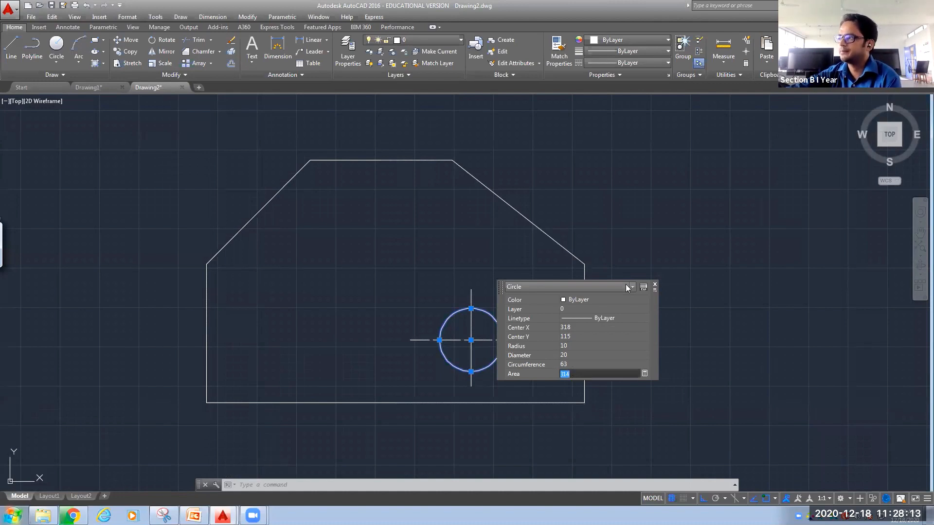
click(655, 284)
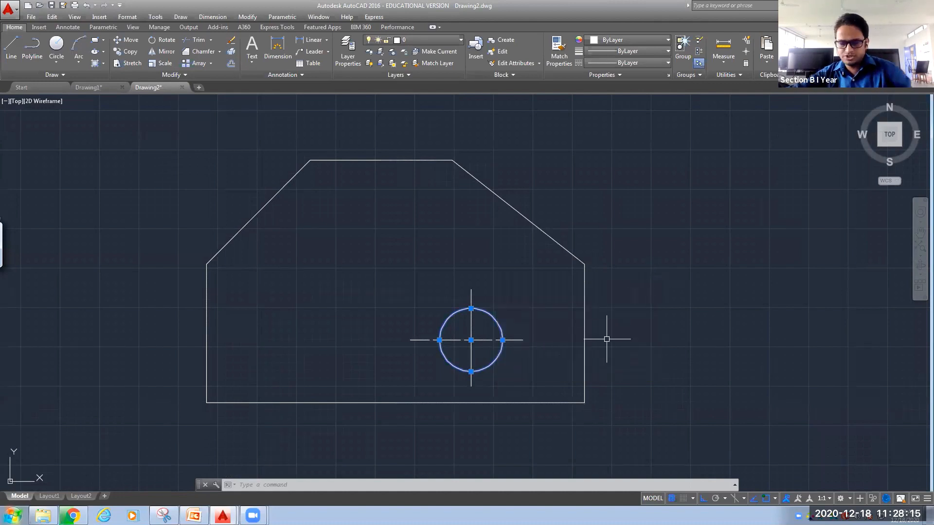
key(Escape)
key(Escape)
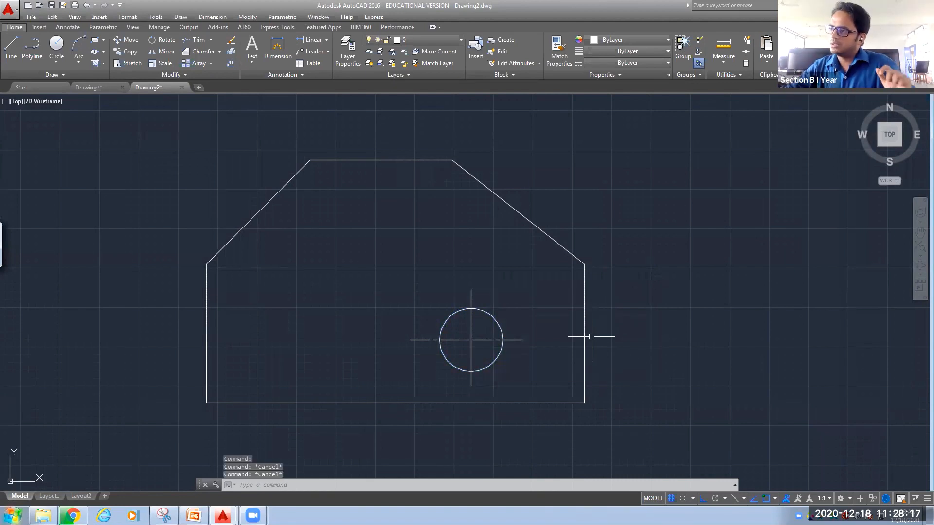
Assign the CENTER linetype to the small circle's vertical centre line through its properties.
click(469, 300)
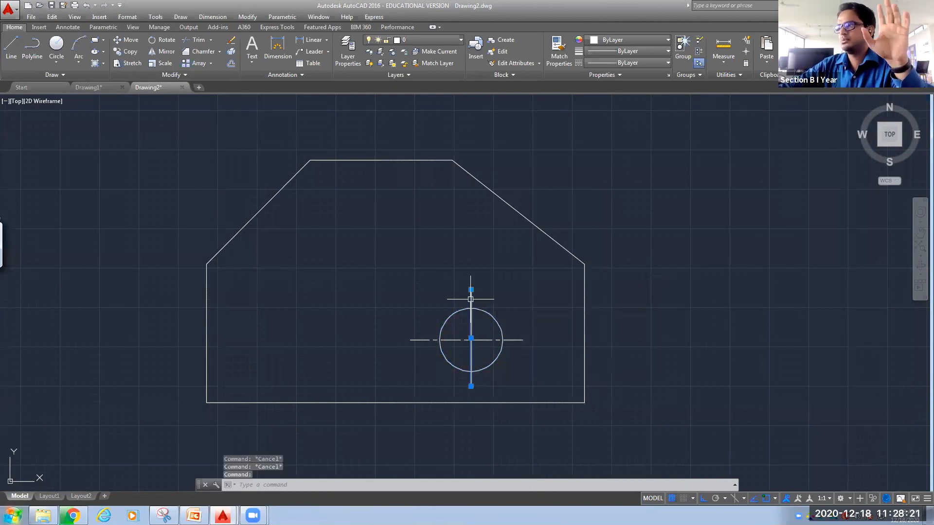
right_click(471, 300)
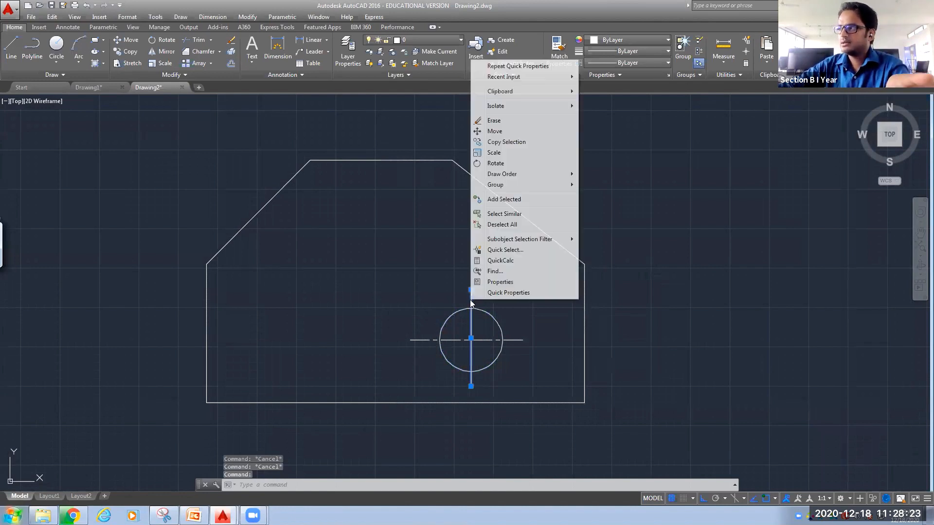
click(510, 286)
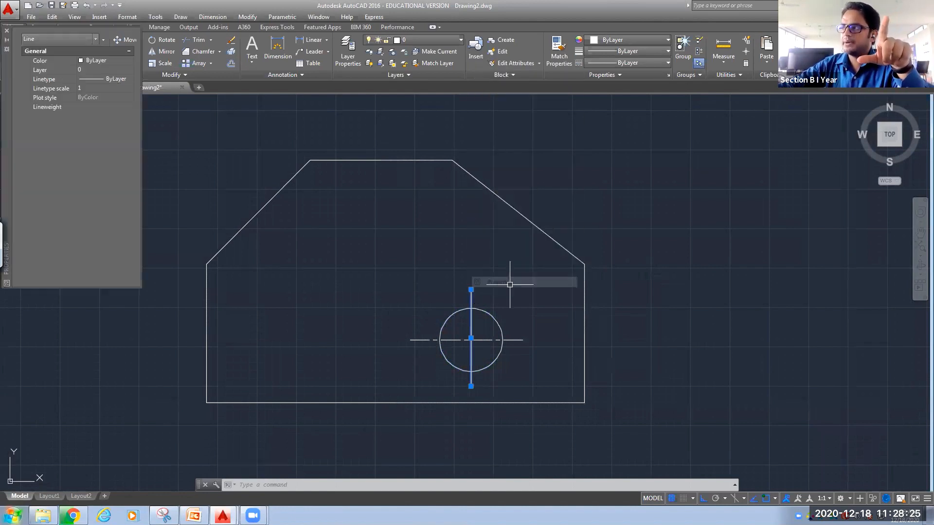
click(54, 78)
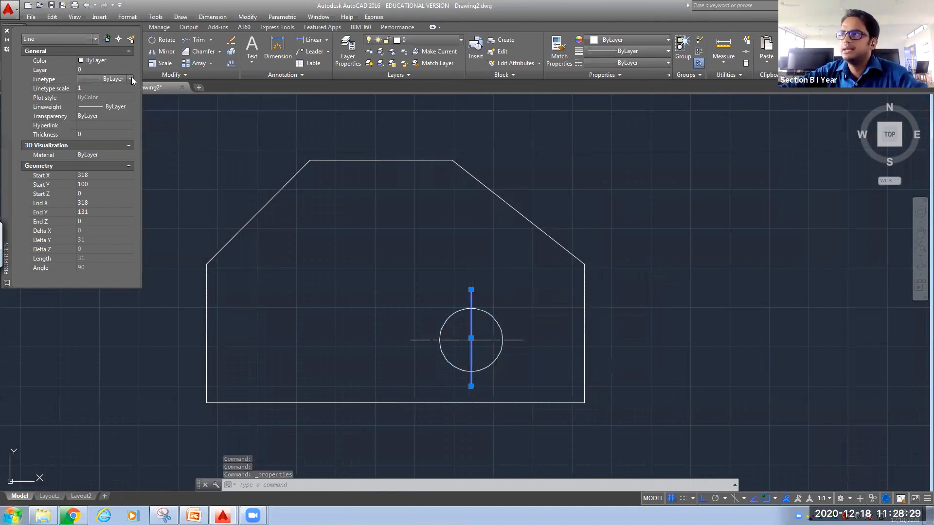
click(130, 79)
click(116, 105)
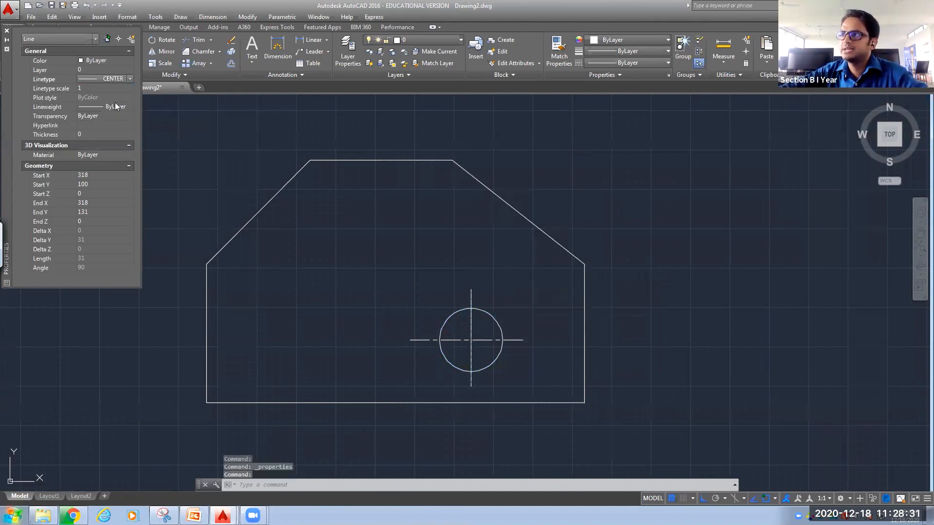
Set the linetype scale of the small circle's vertical centre line to 5 and close its properties.
click(91, 87)
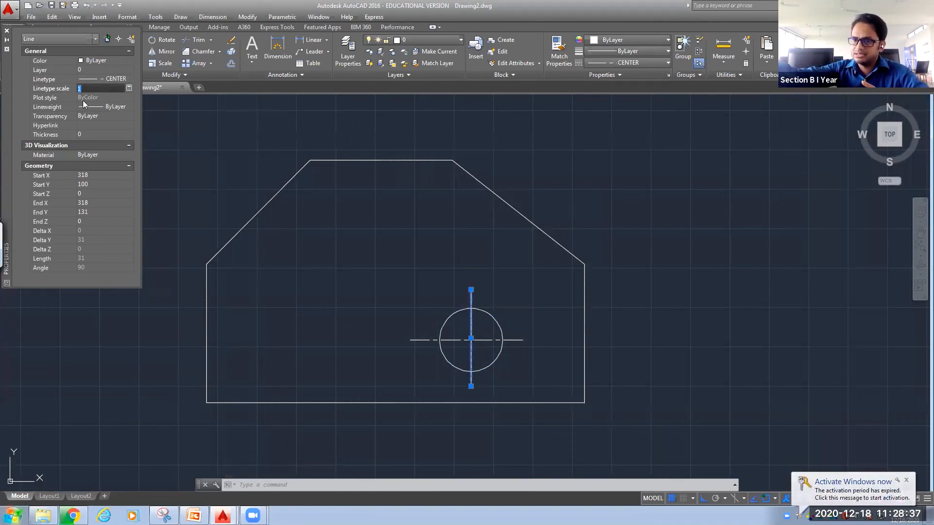
text(5)
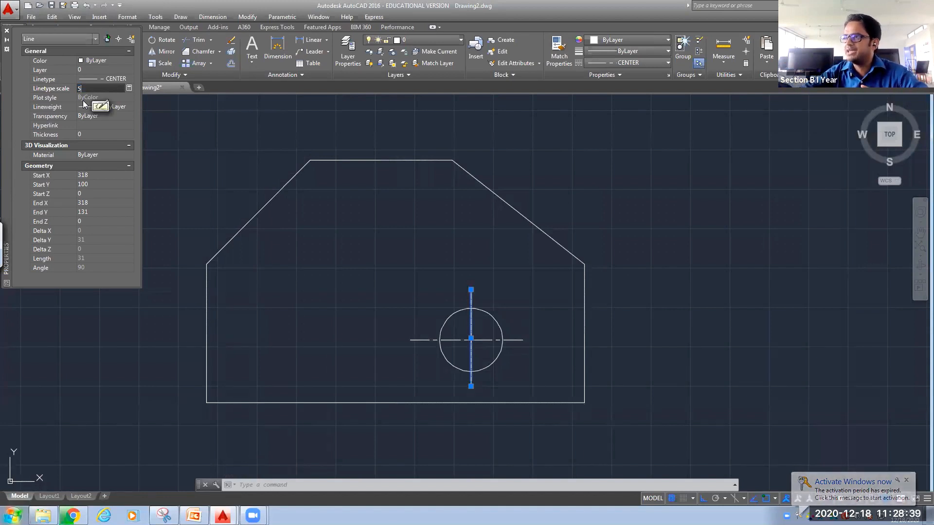
key(Return)
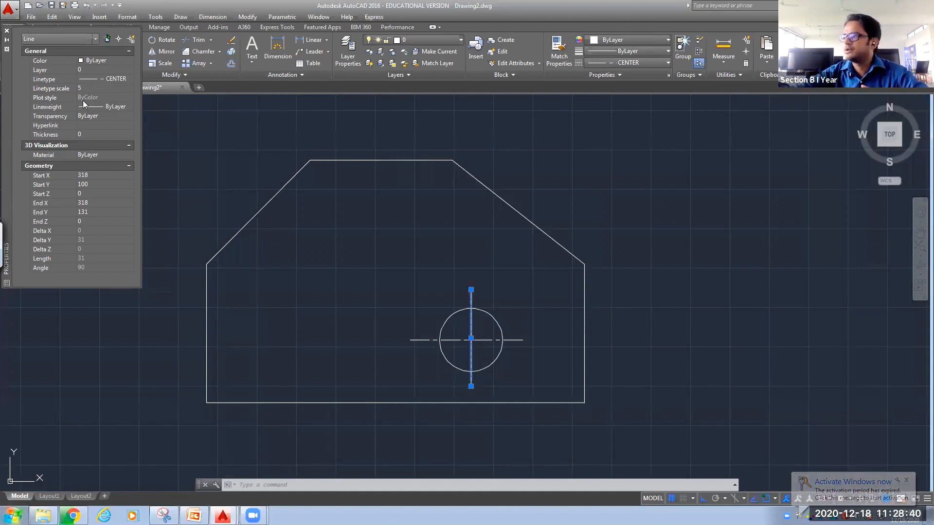
click(6, 31)
key(Escape)
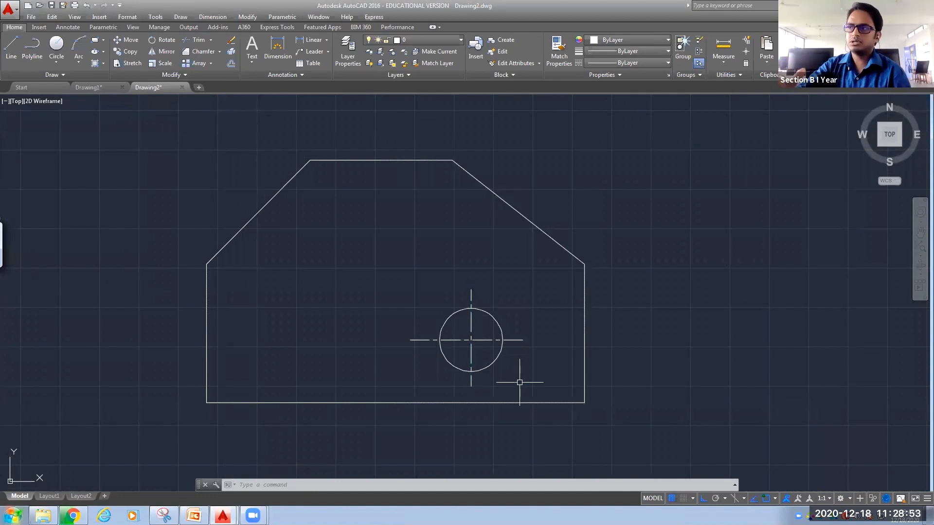
middle_drag(86, 329, 240, 379)
scroll(235, 378, down, 2)
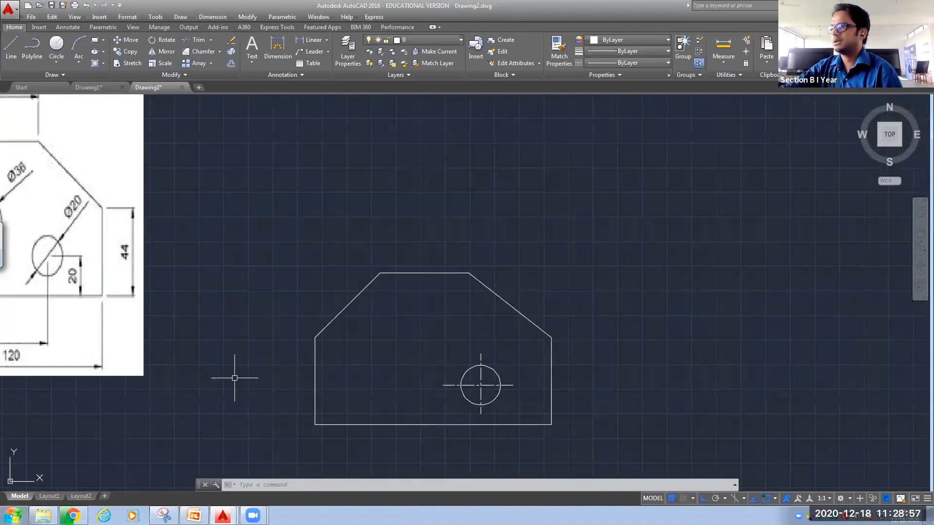
click(45, 283)
click(44, 282)
click(43, 282)
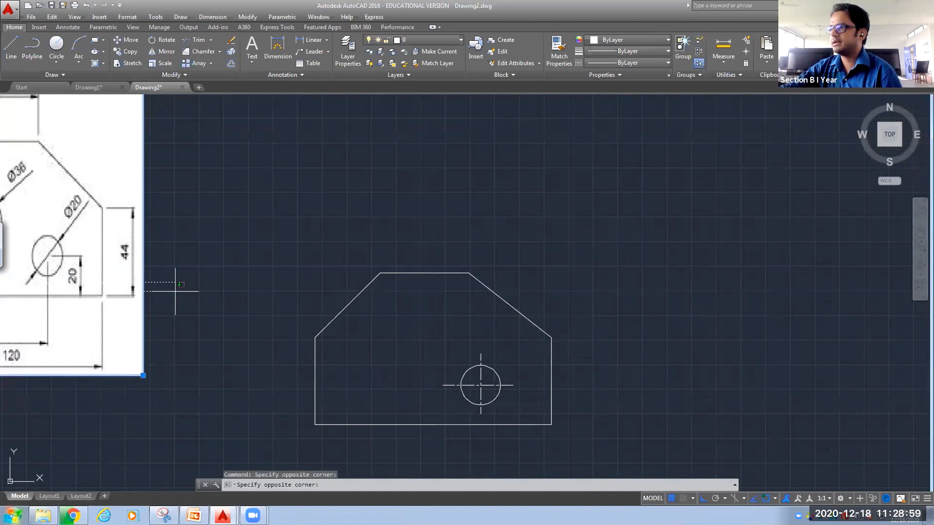
click(156, 332)
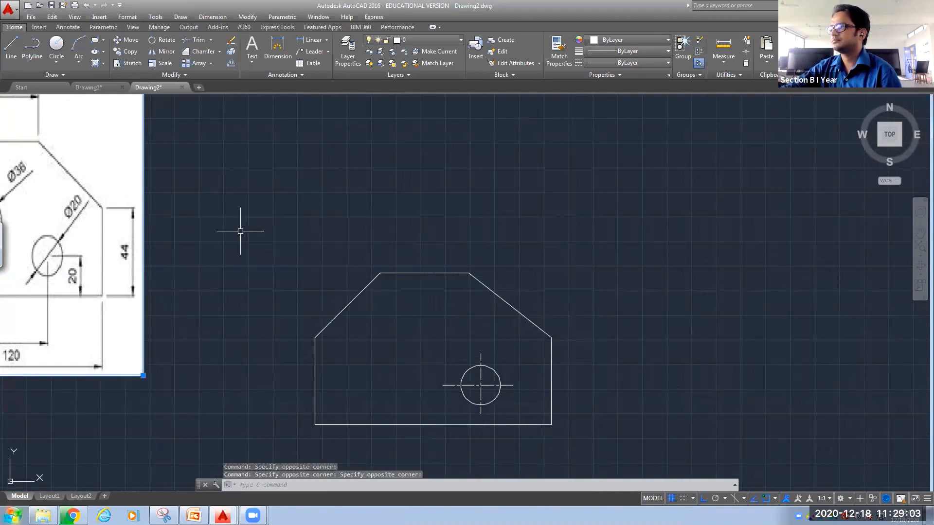
middle_drag(240, 231, 433, 265)
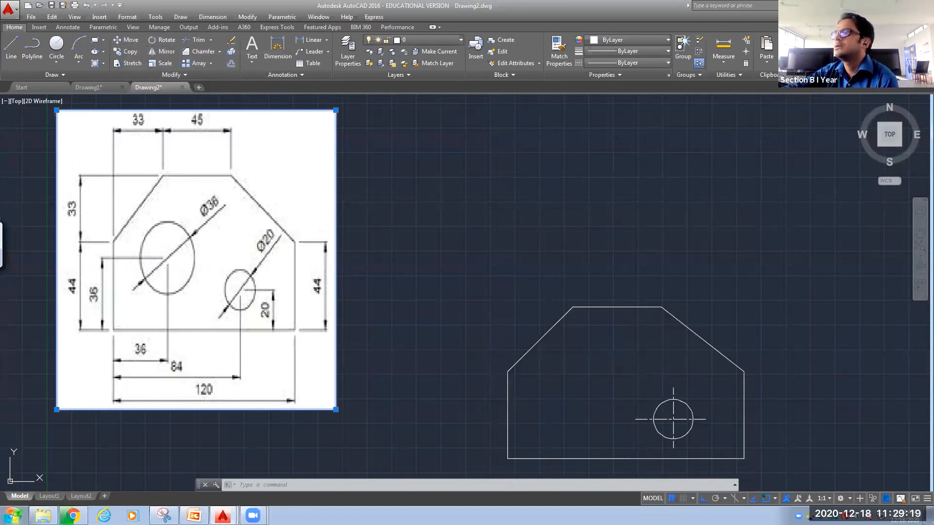
click(333, 410)
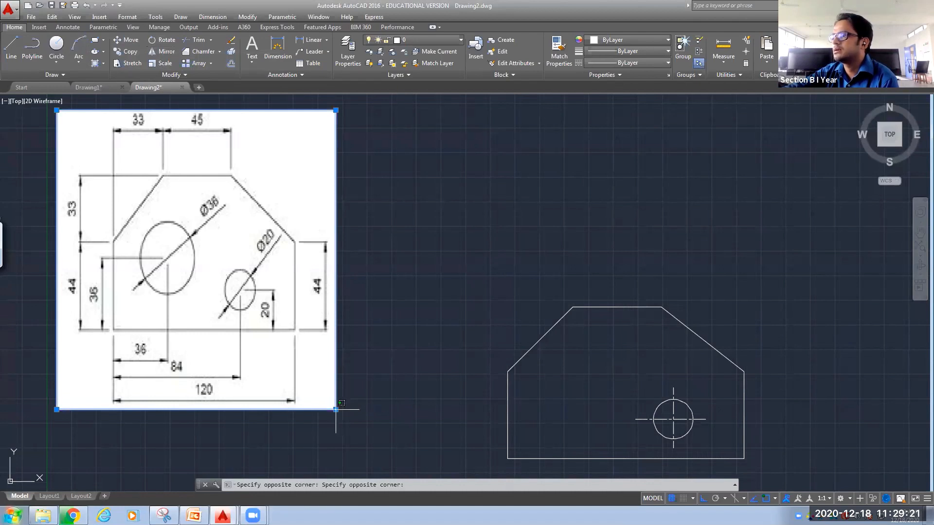
click(335, 410)
click(269, 345)
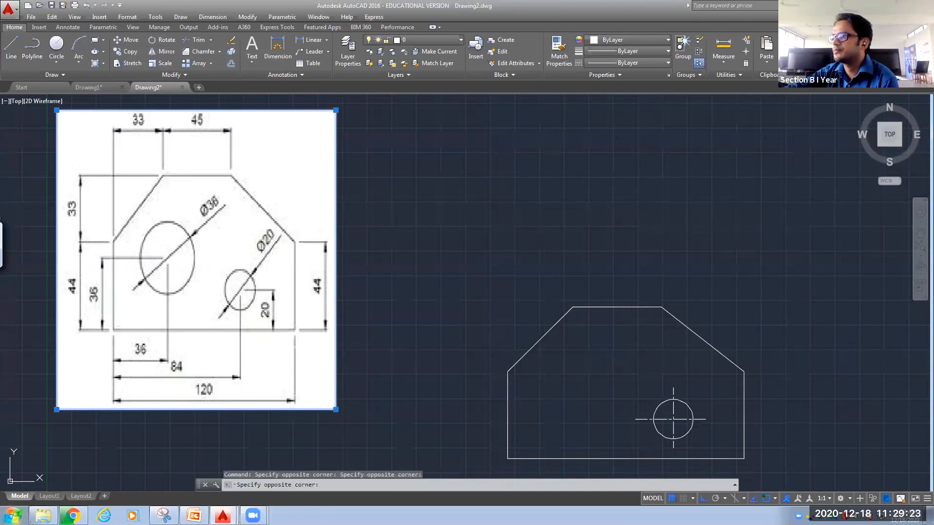
click(322, 400)
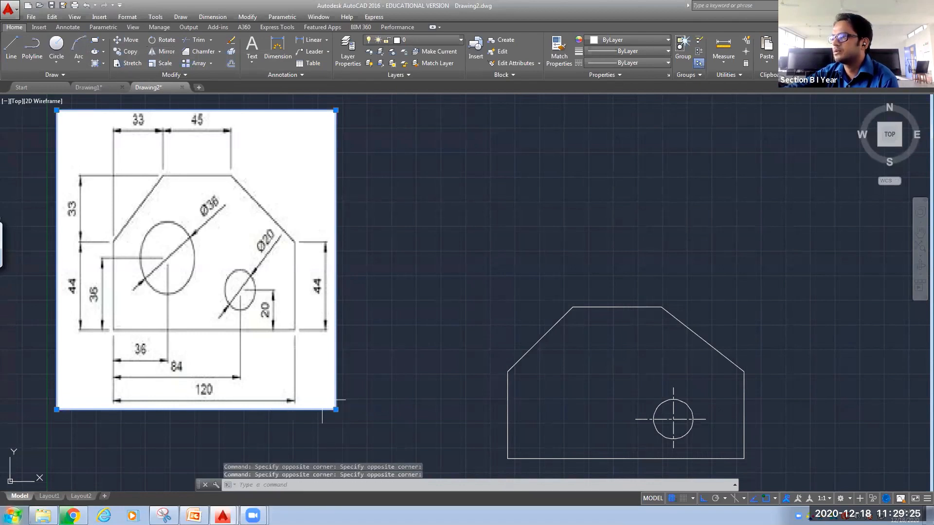
click(335, 399)
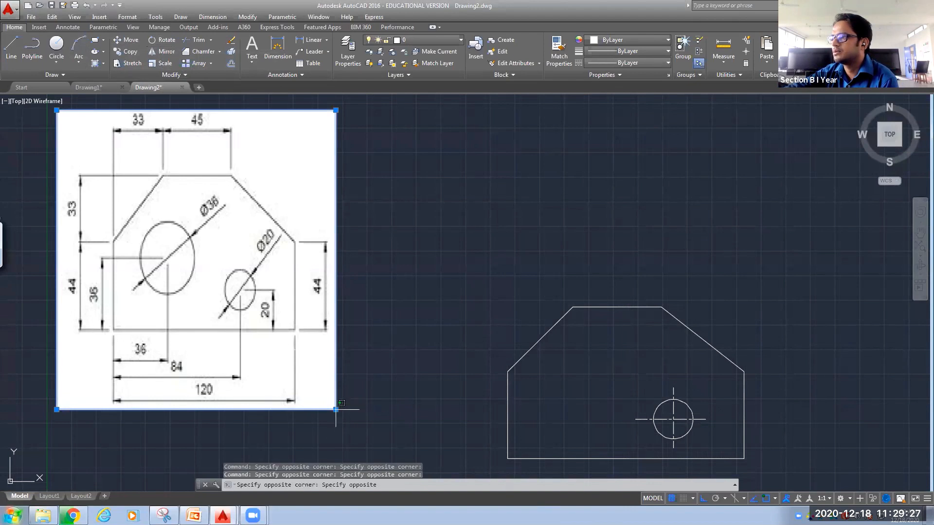
click(406, 421)
click(335, 409)
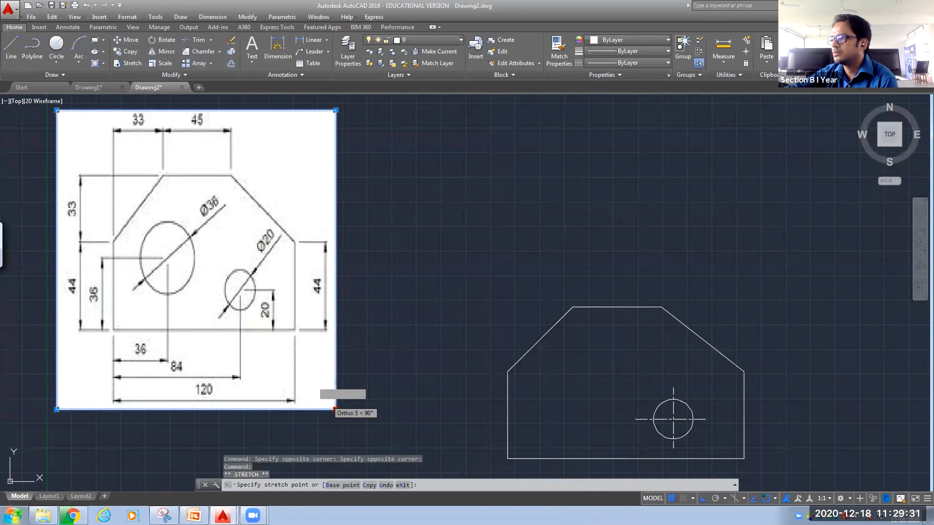
click(335, 409)
key(Escape)
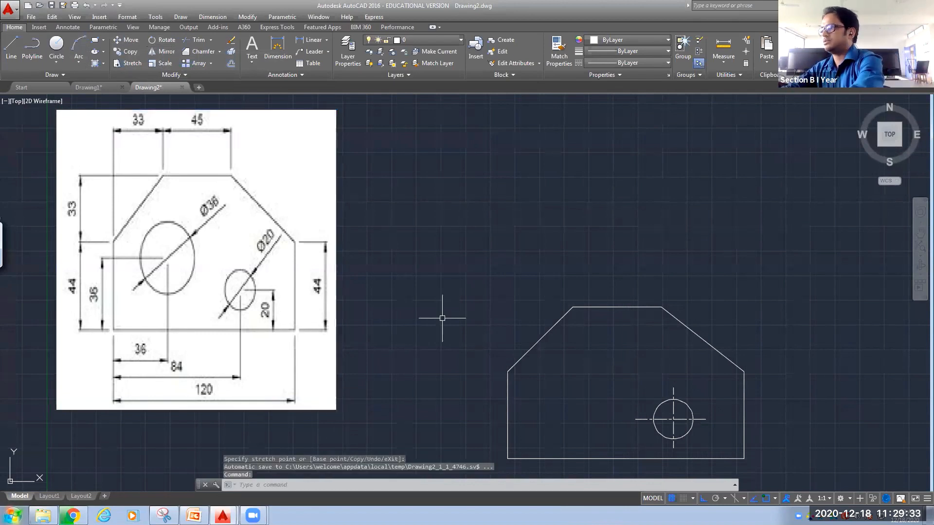
key(Escape)
key(Escape)
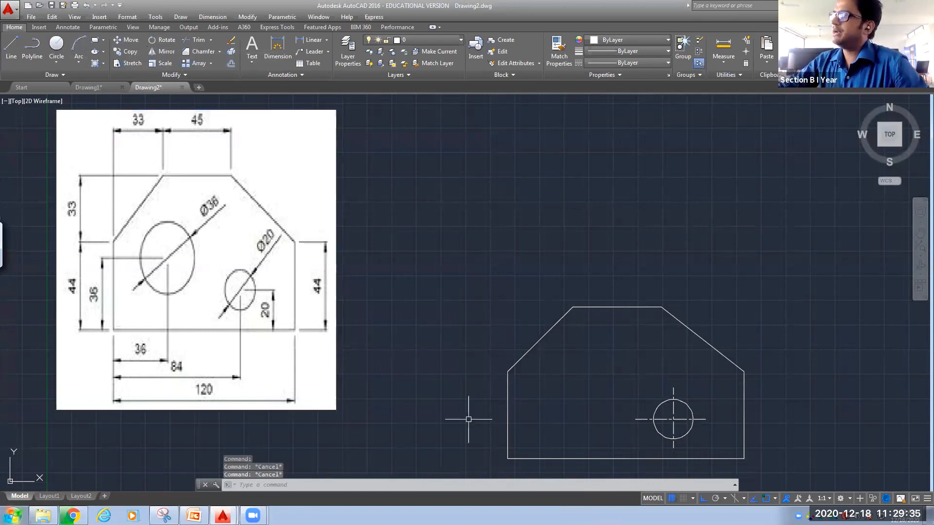
Offset the plate's bottom edge 36 upward to locate the large hole's horizontal centre line.
mouse_move(468, 419)
middle_down()
mouse_move(473, 355)
mouse_move(494, 381)
mouse_move(487, 414)
middle_up()
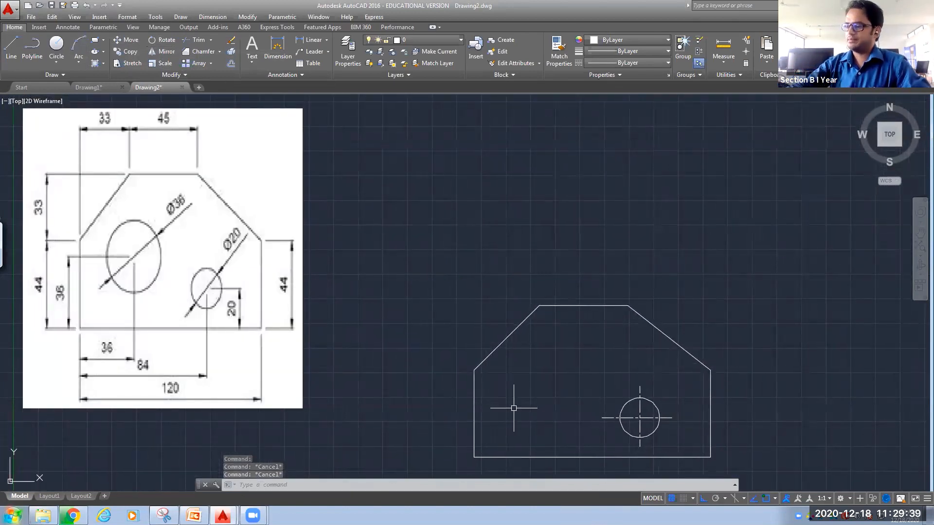
text(off)
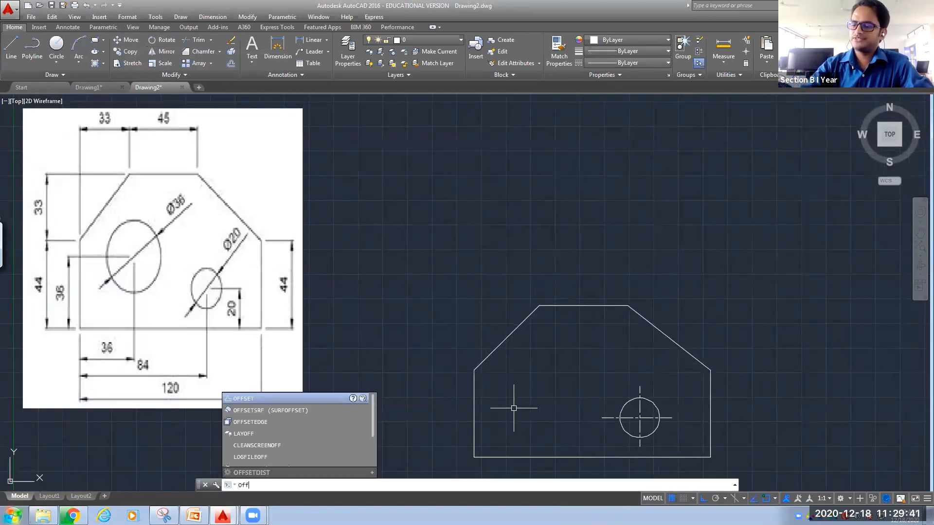
text(set)
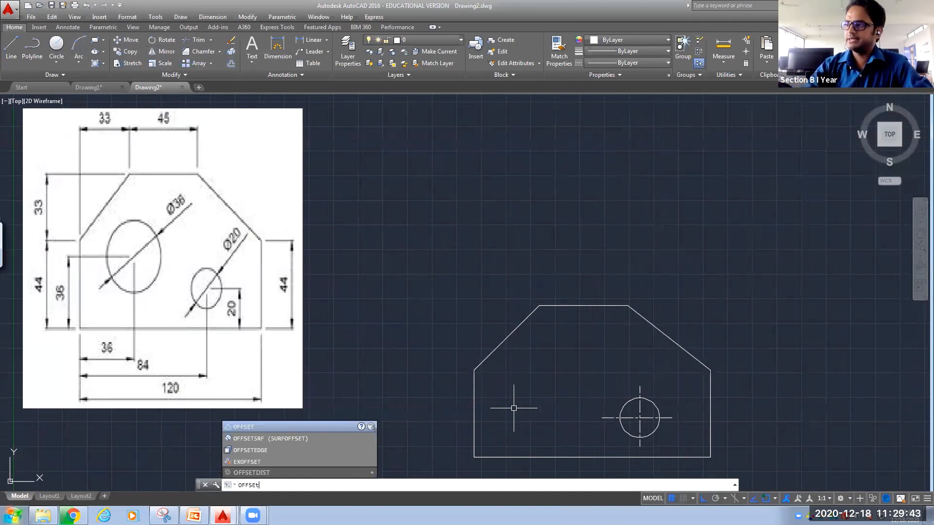
key(Return)
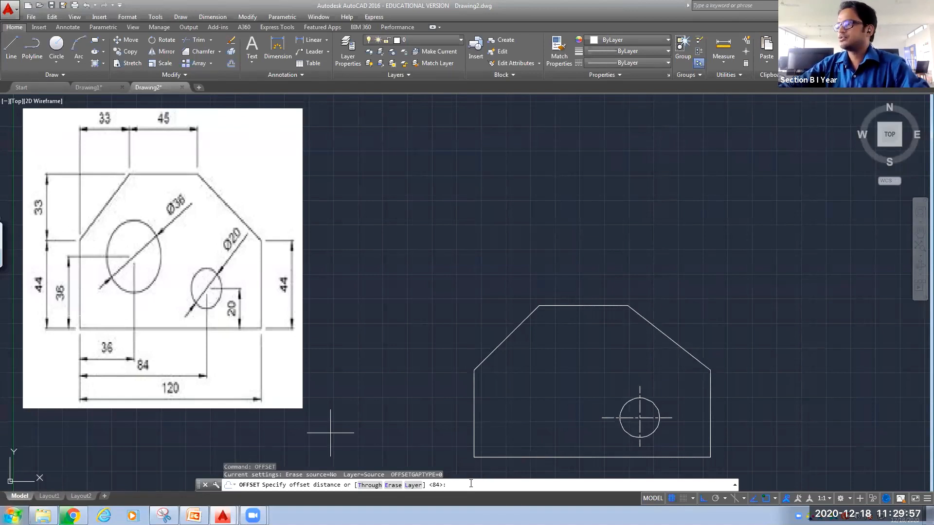
text(36)
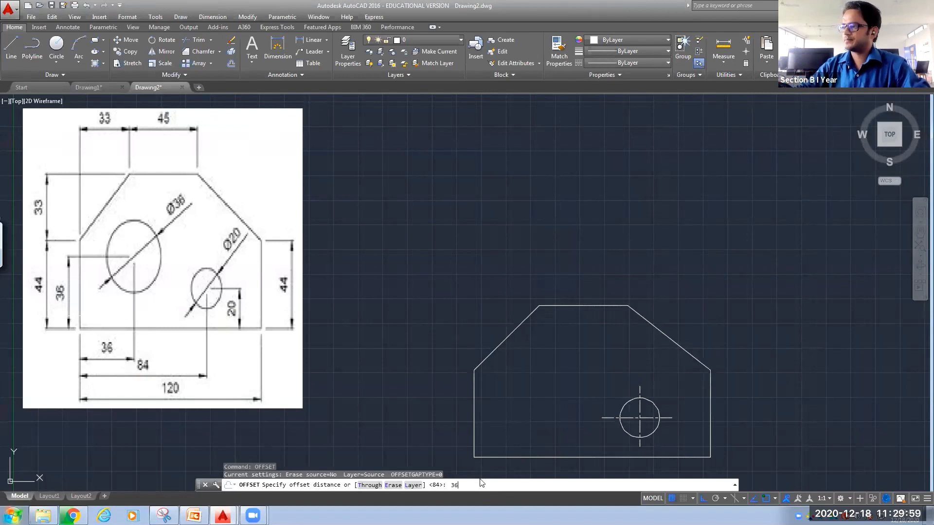
key(Return)
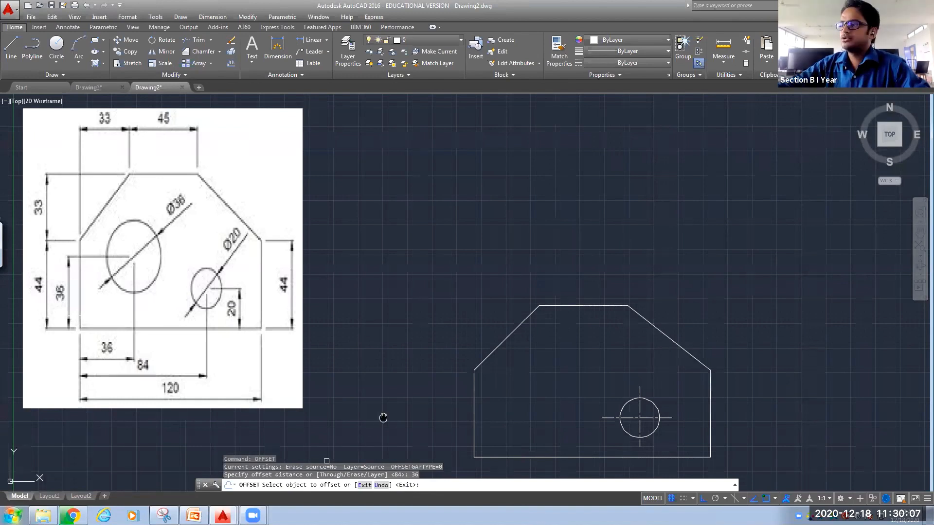
mouse_move(381, 389)
middle_down()
mouse_move(346, 382)
mouse_move(333, 361)
middle_up()
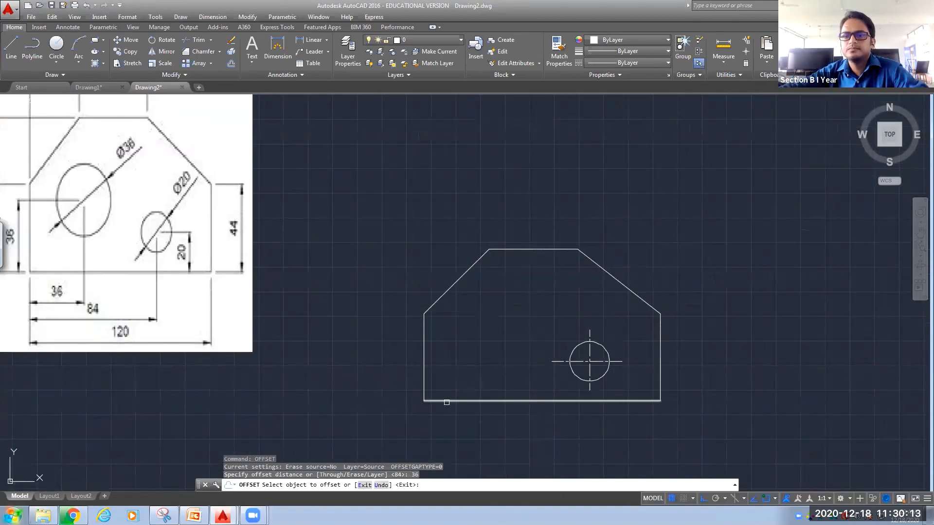
click(446, 402)
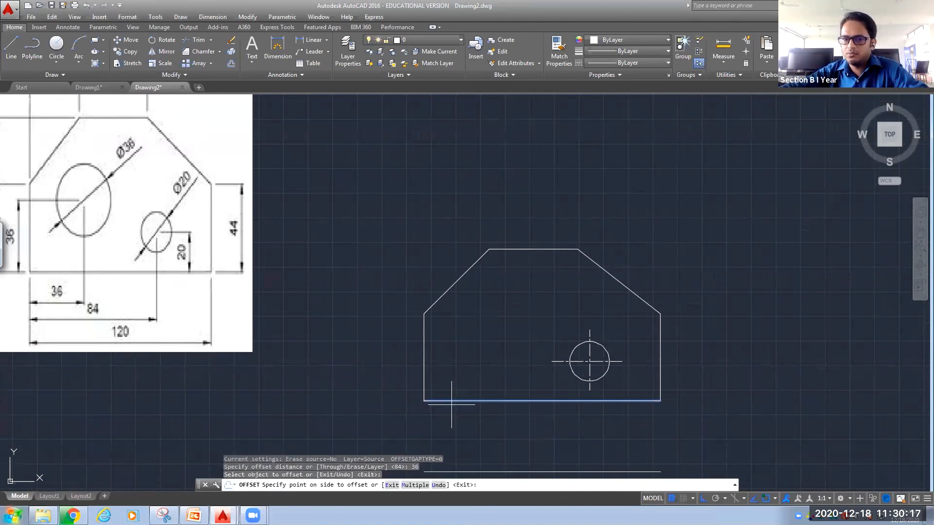
click(453, 372)
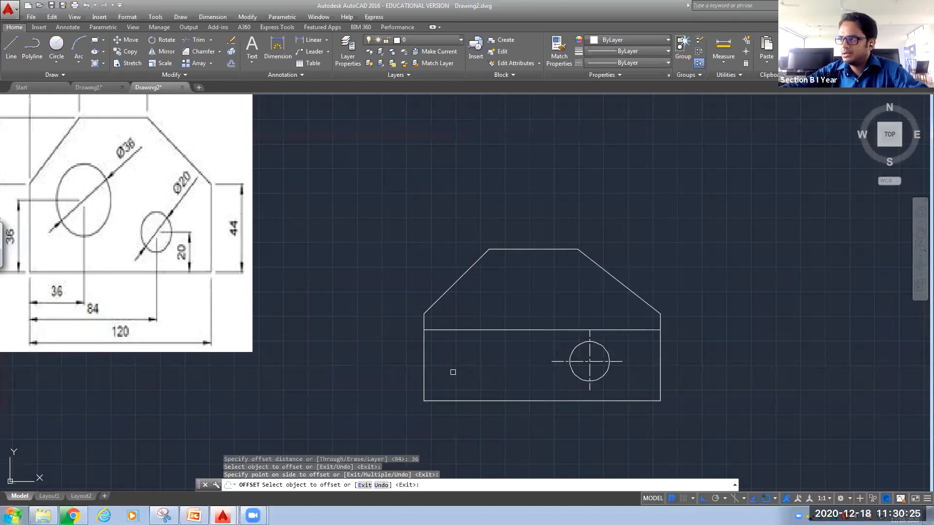
Offset the plate's left vertical edge 36 inward for the large hole's vertical centre line, and end the Offset command.
click(424, 371)
click(477, 365)
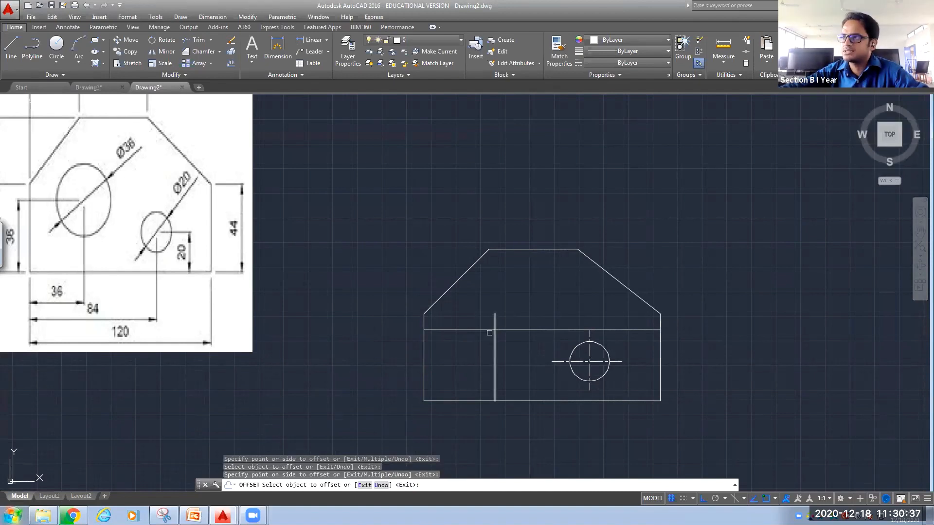
middle_drag(296, 414, 335, 434)
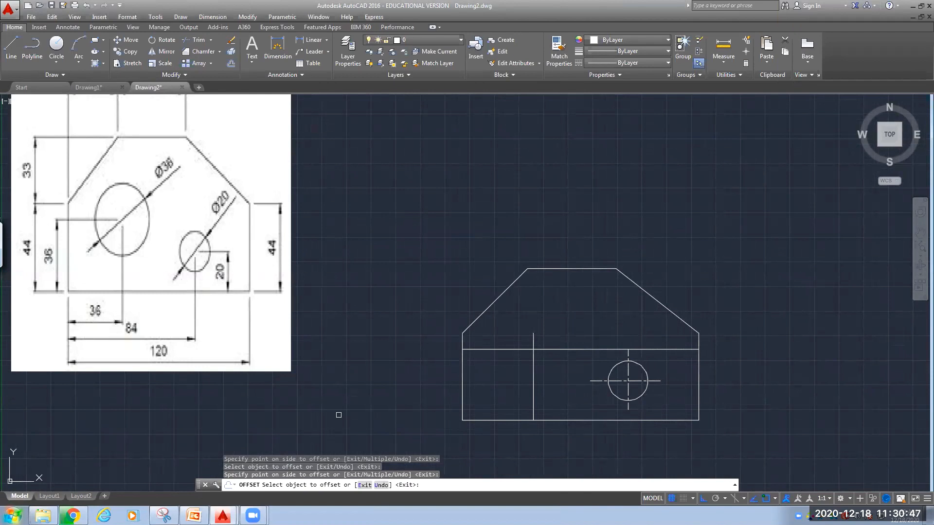
text(c)
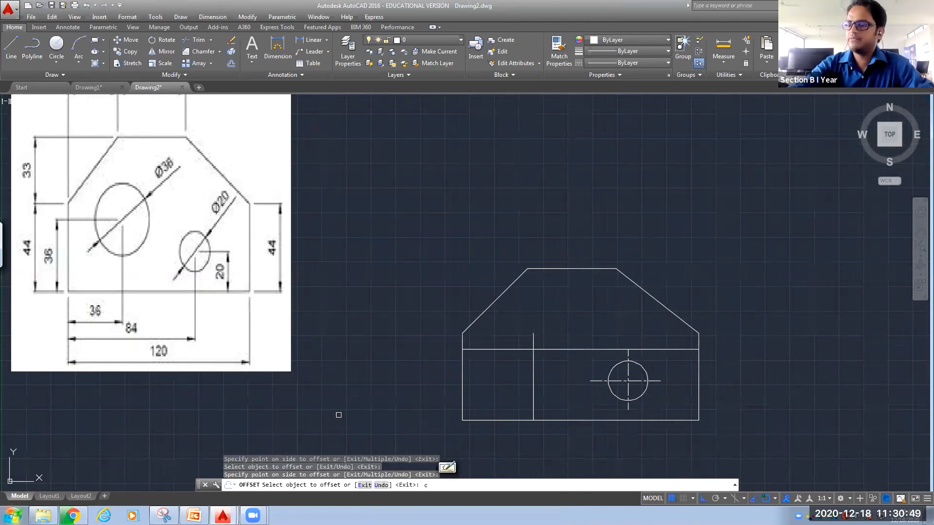
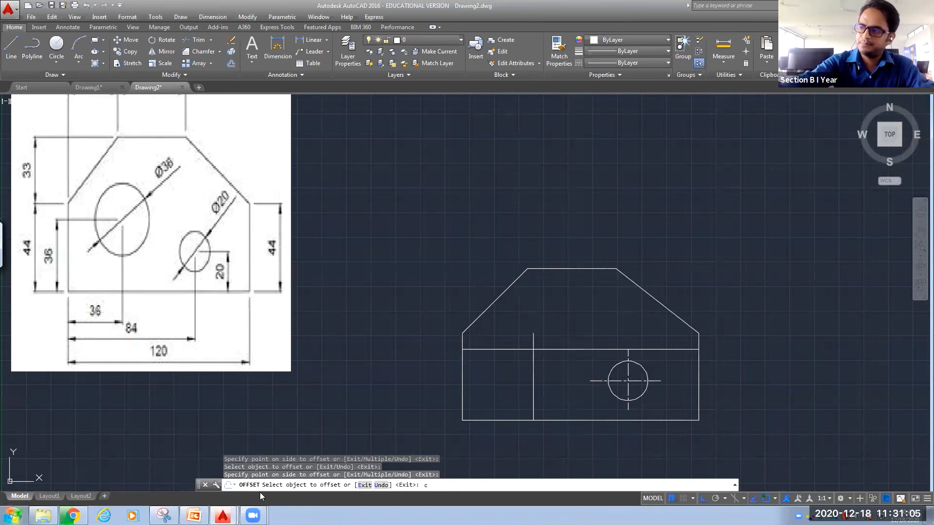
key(Escape)
key(Escape)
key(Escape)
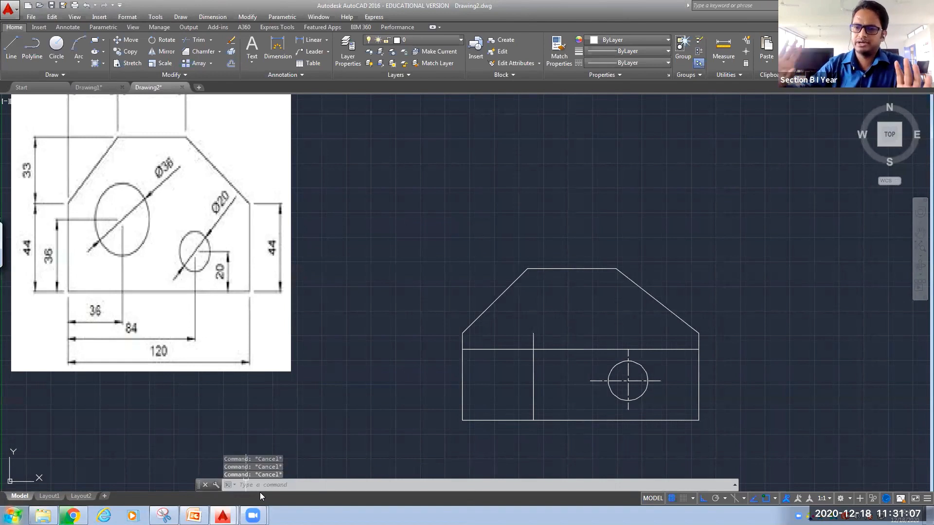
Draw a circle of radius 18 centred on the intersection of the vertical and horizontal construction lines.
click(261, 483)
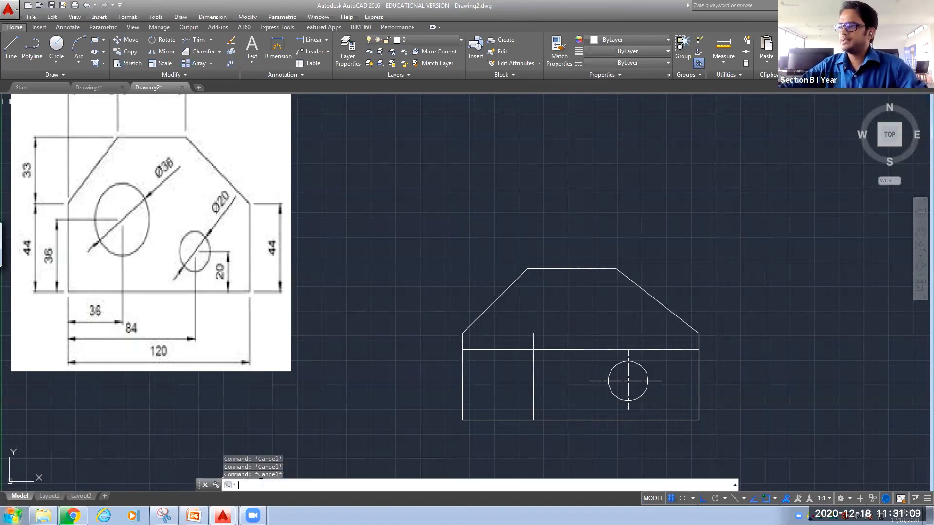
text(c)
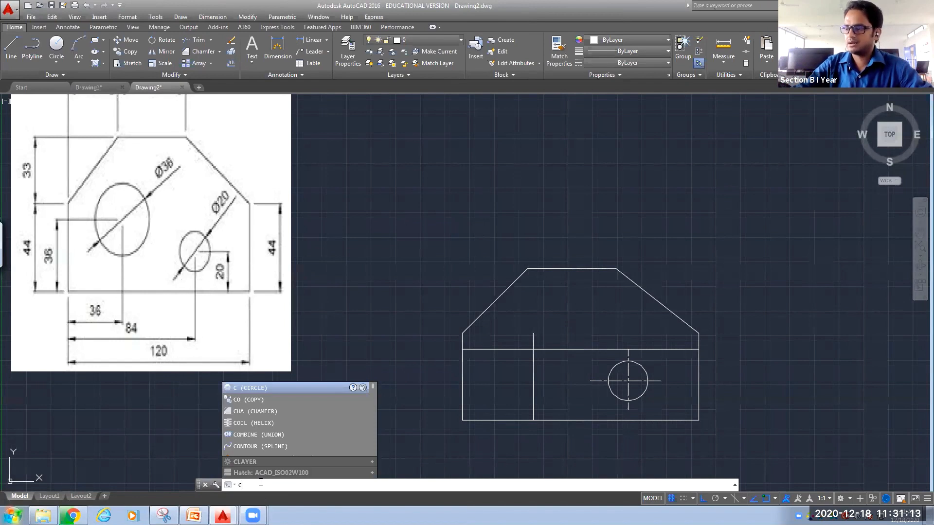
key(Return)
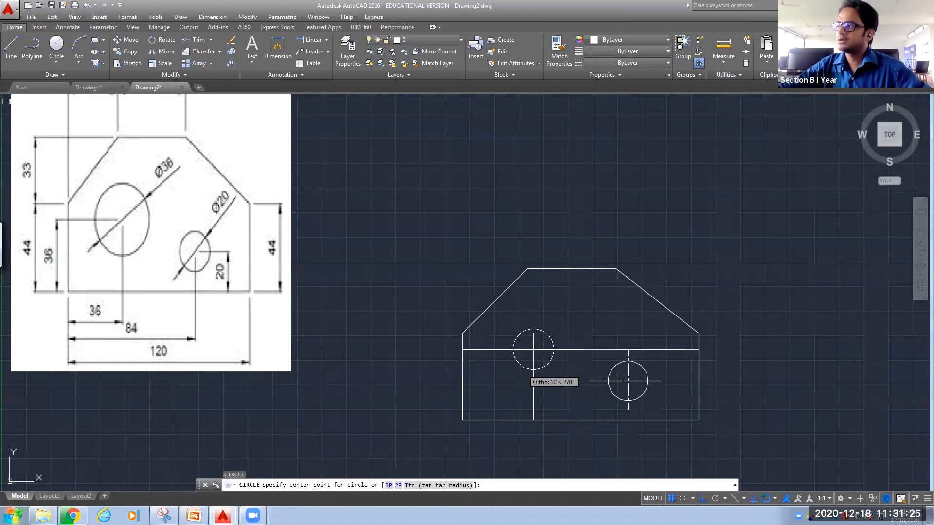
click(533, 349)
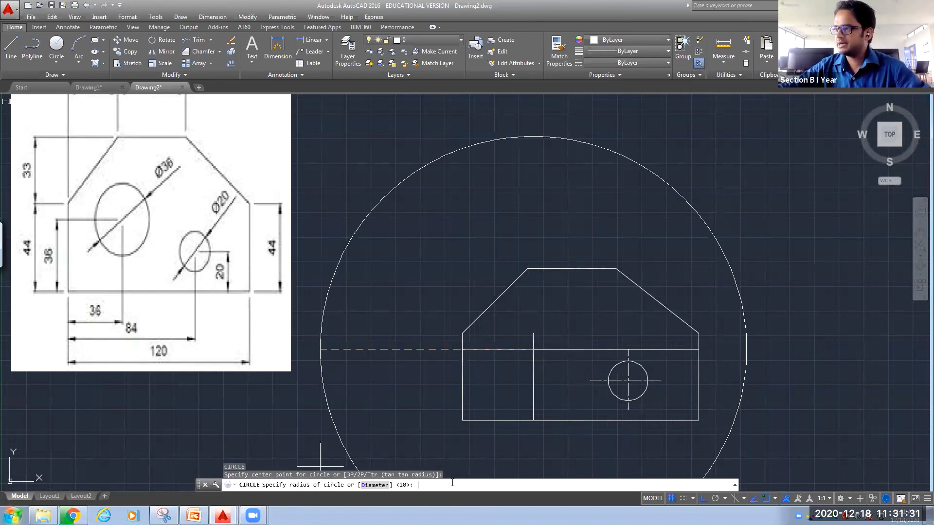
text(18)
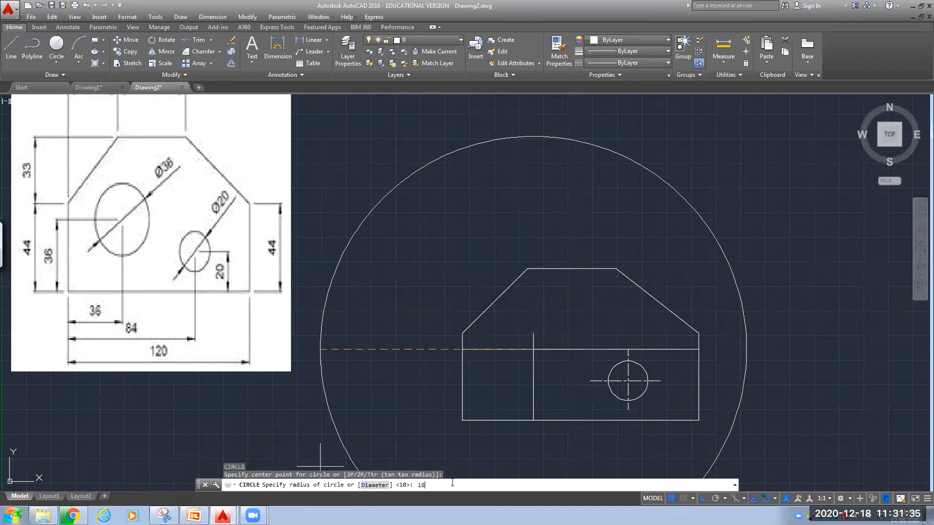
key(Return)
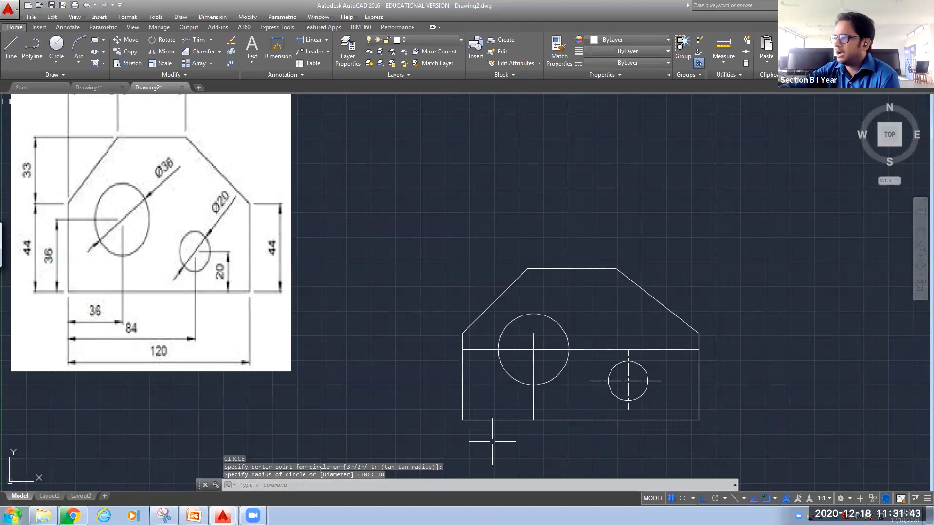
Stretch both ends of the vertical construction line so it is about 52 long and extends just past the large circle.
click(533, 337)
click(533, 333)
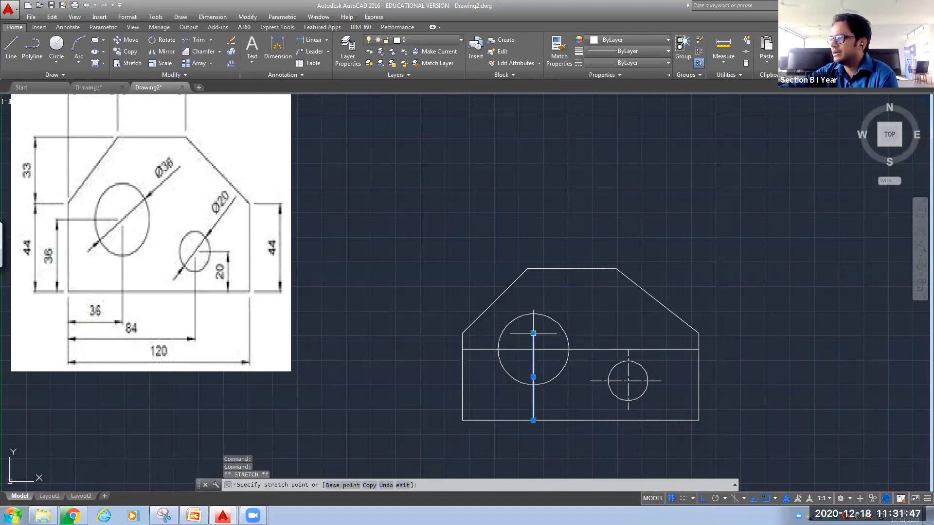
click(536, 298)
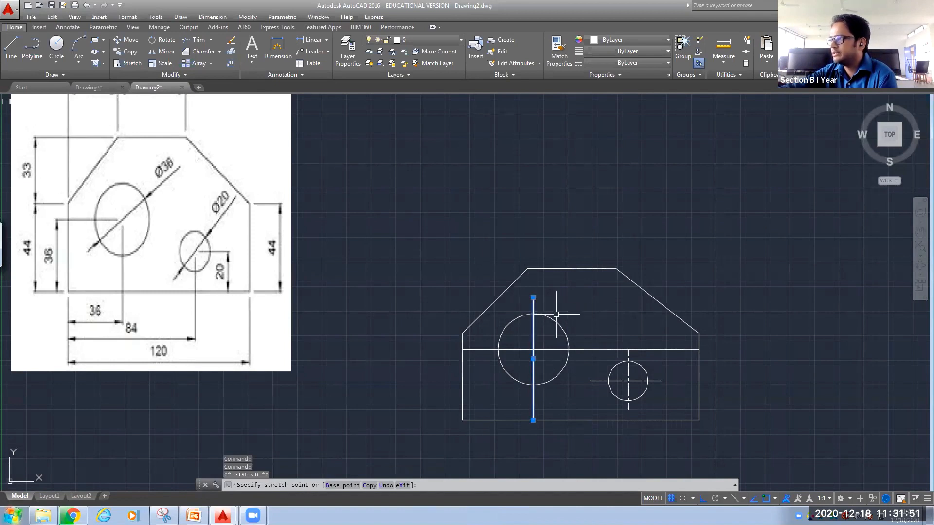
click(533, 419)
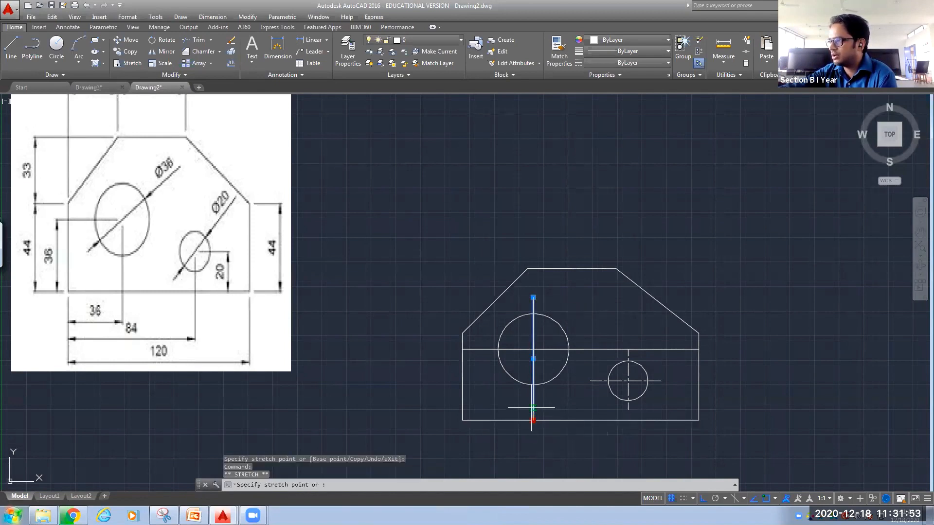
click(533, 400)
key(Escape)
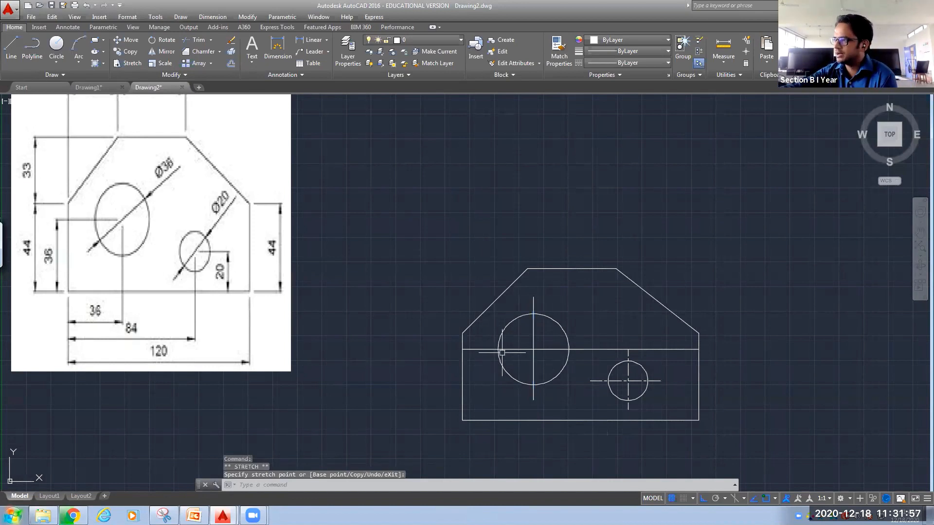
key(Escape)
key(Escape)
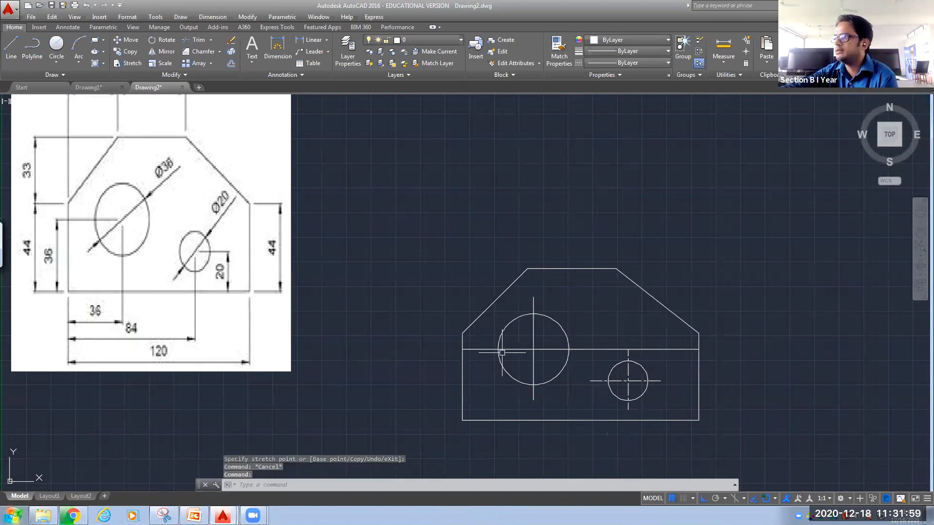
Shorten the horizontal construction line from both ends to about 51 long, extending just past the large circle on each side.
click(502, 350)
click(462, 349)
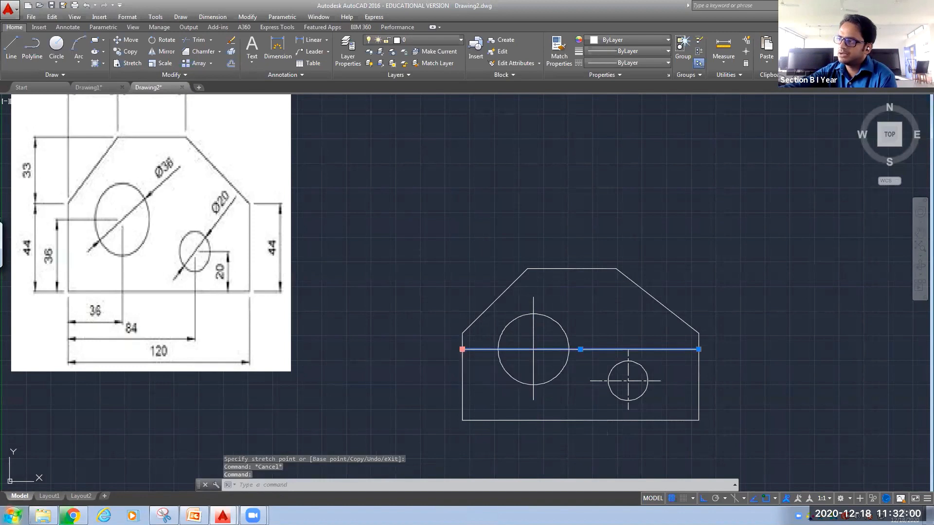
click(483, 349)
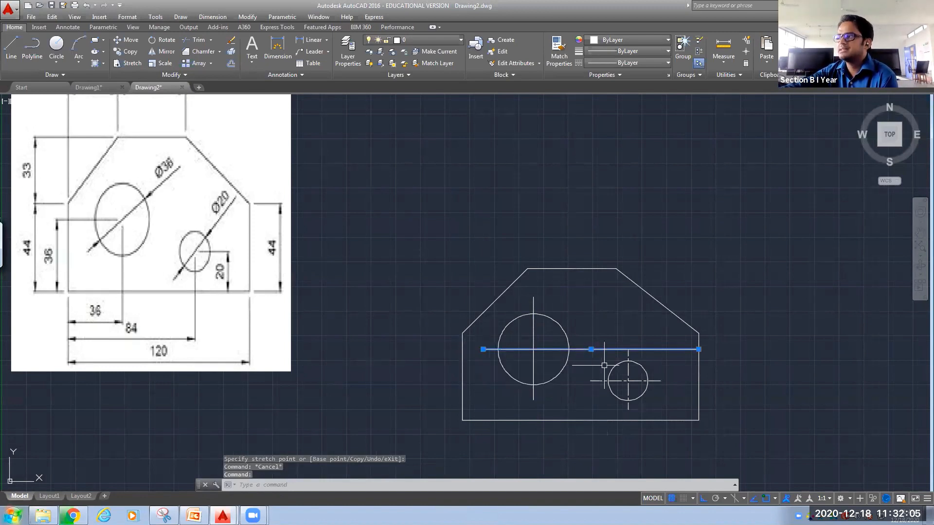
click(698, 349)
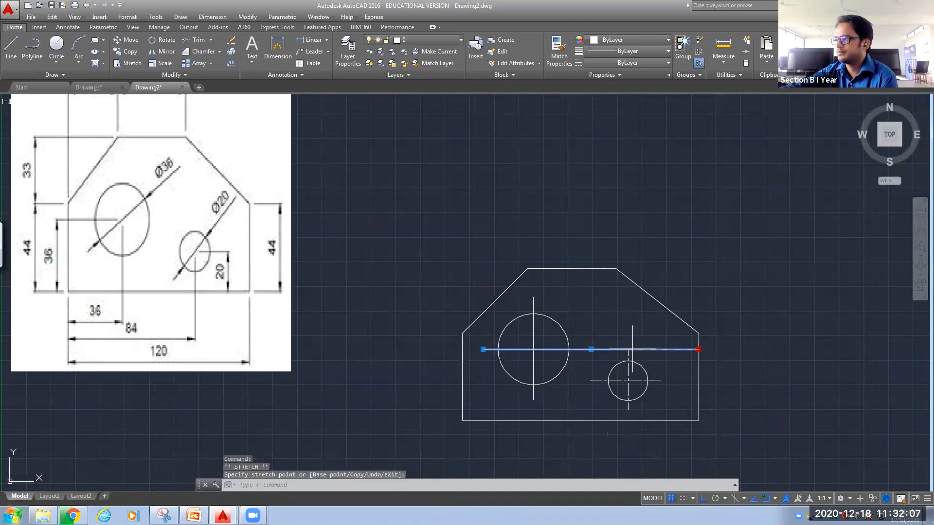
click(583, 349)
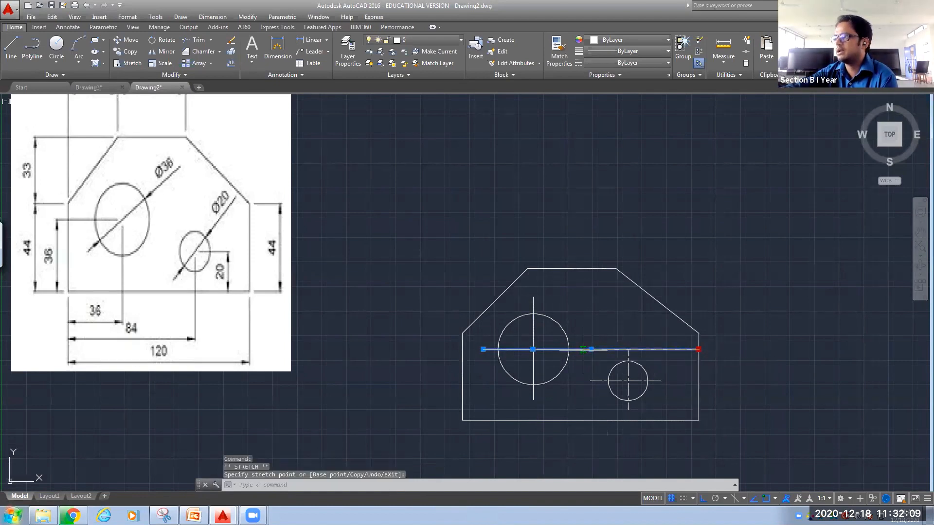
key(Escape)
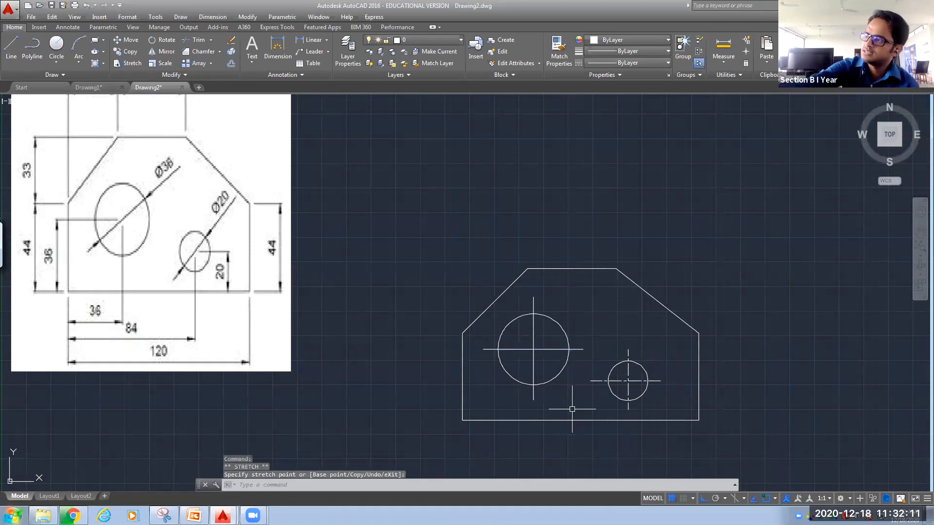
key(Escape)
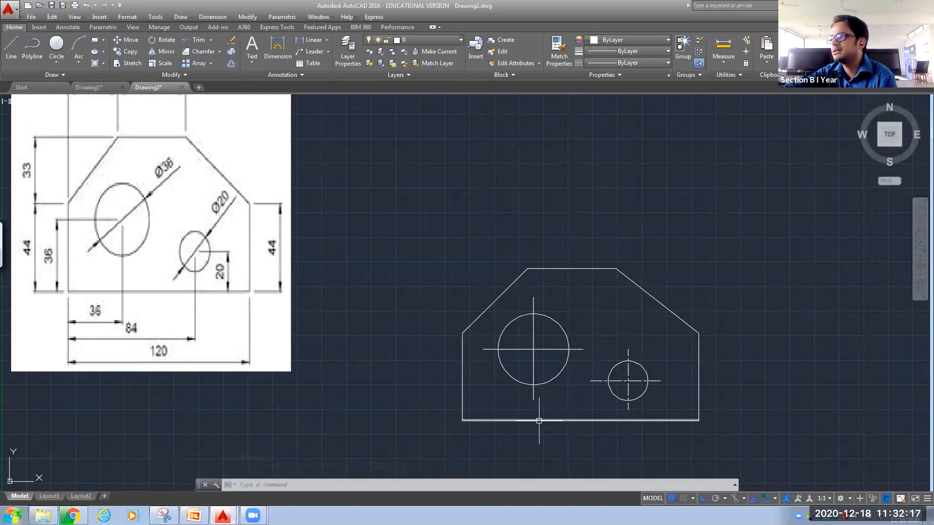
click(533, 368)
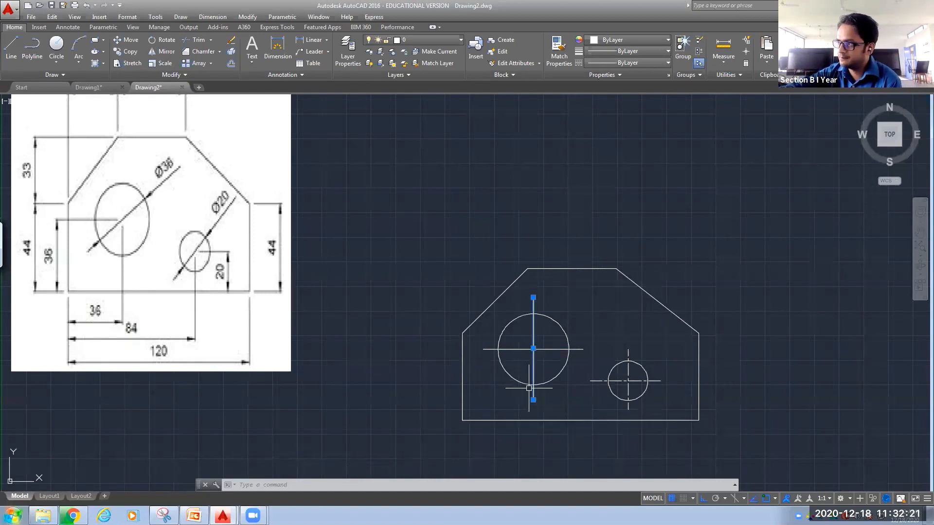
right_click(532, 381)
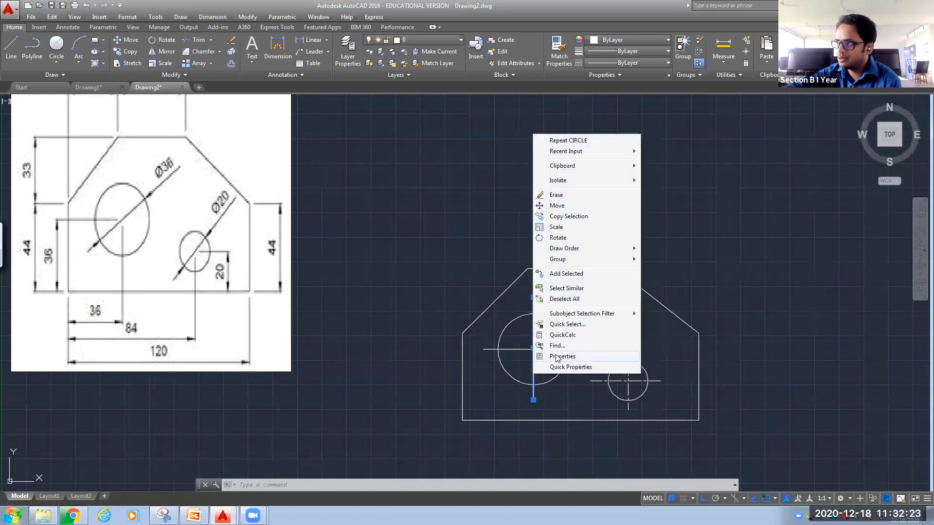
click(498, 370)
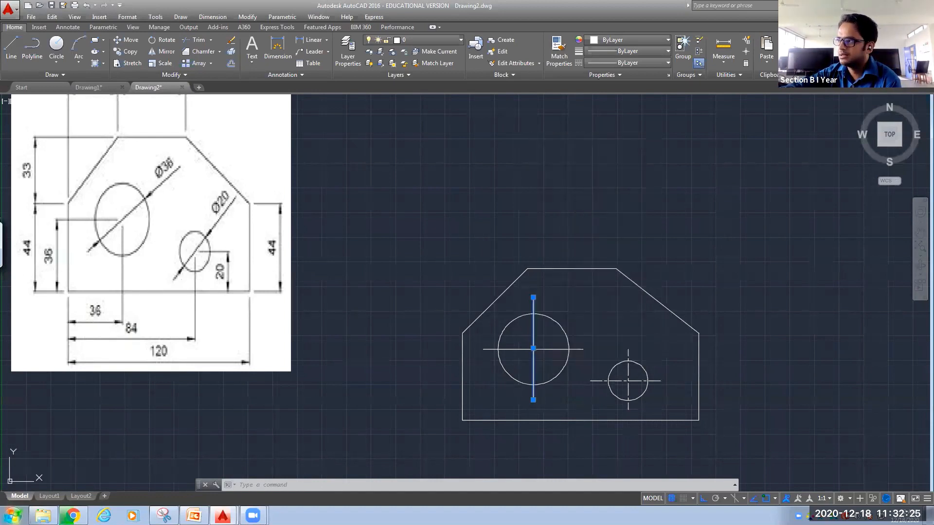
click(533, 368)
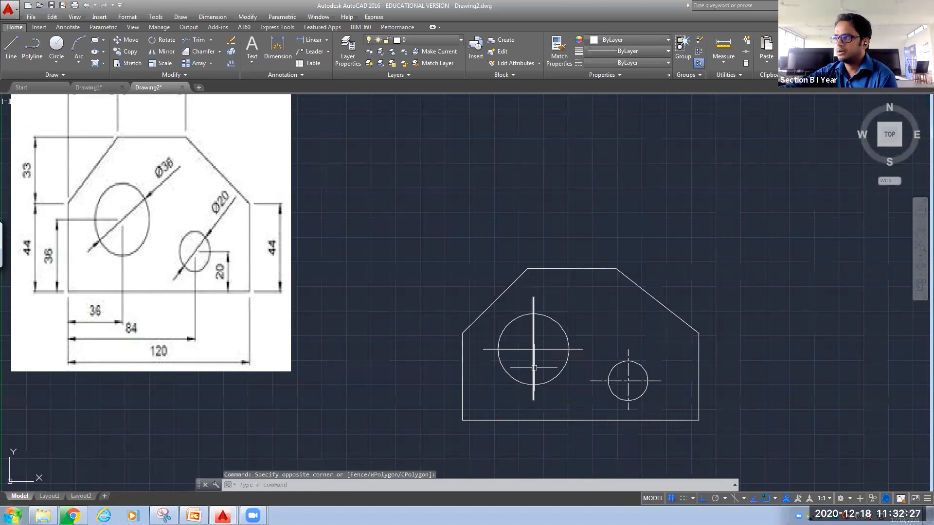
Set the large circle's vertical centre line to the CENTER linetype with a linetype scale of 5.
click(534, 368)
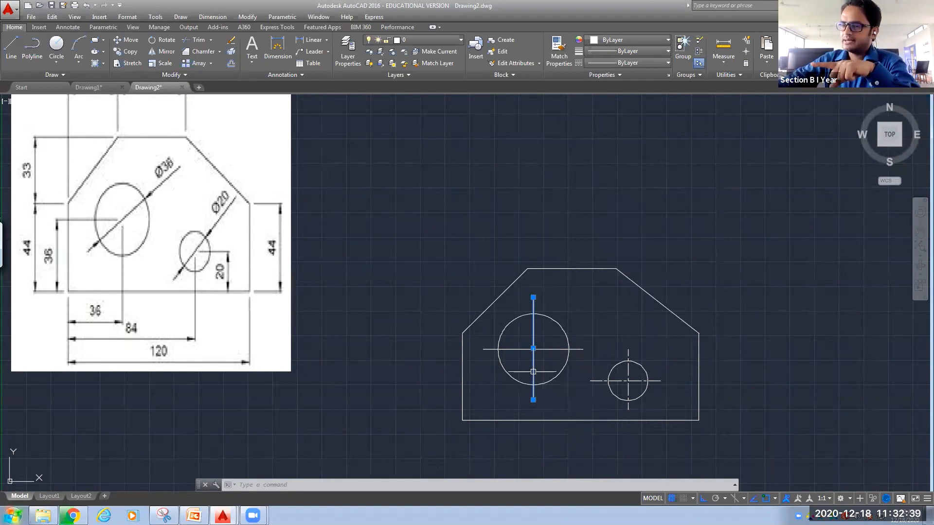
right_click(533, 372)
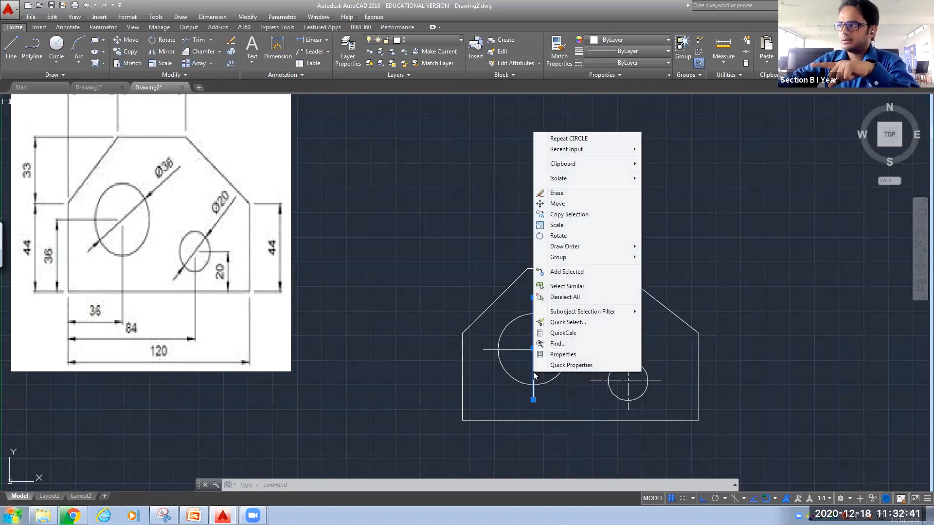
click(562, 354)
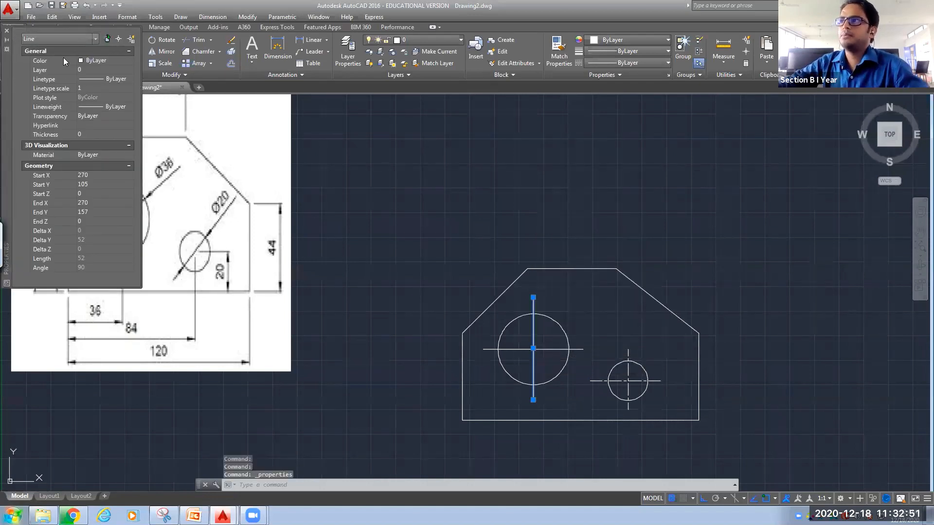
click(118, 78)
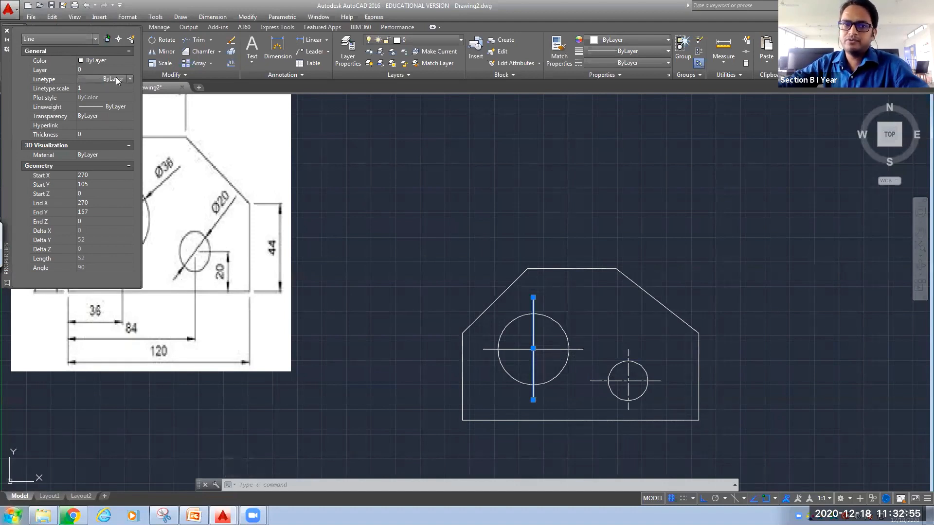
click(131, 79)
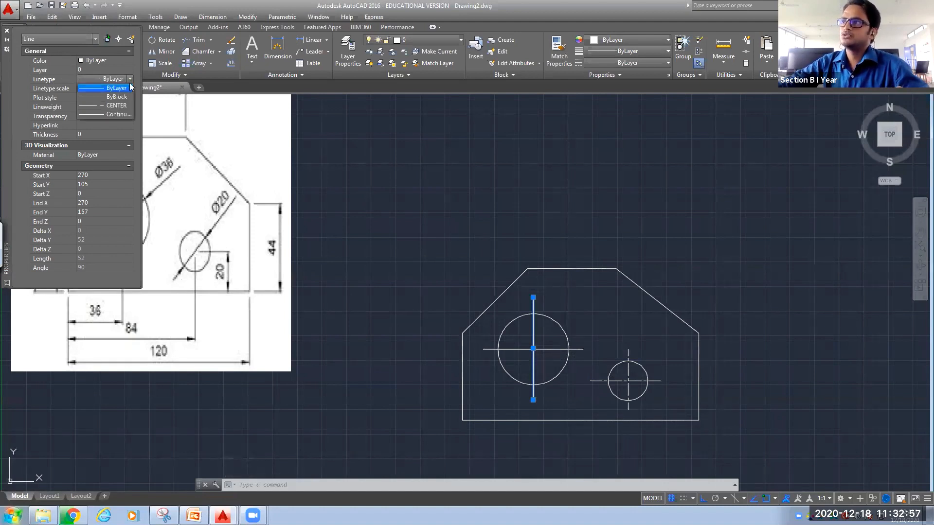
click(115, 106)
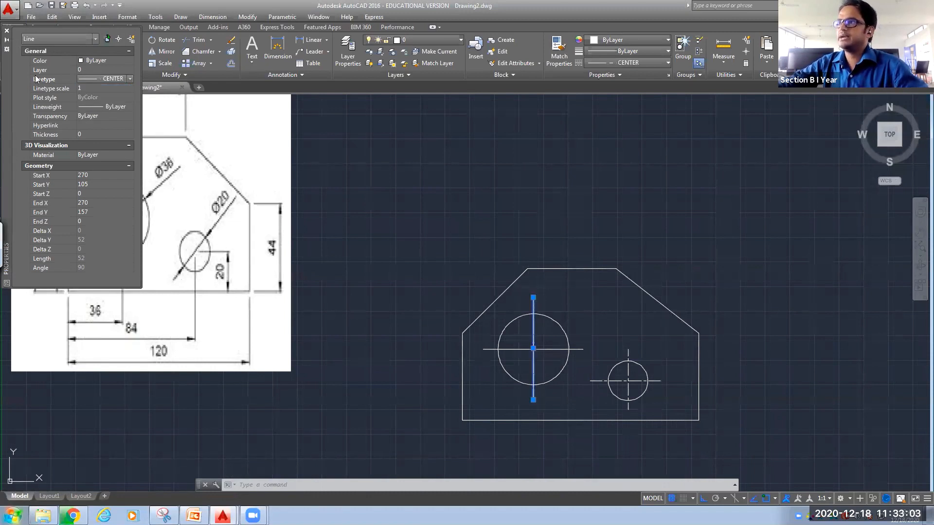
click(83, 88)
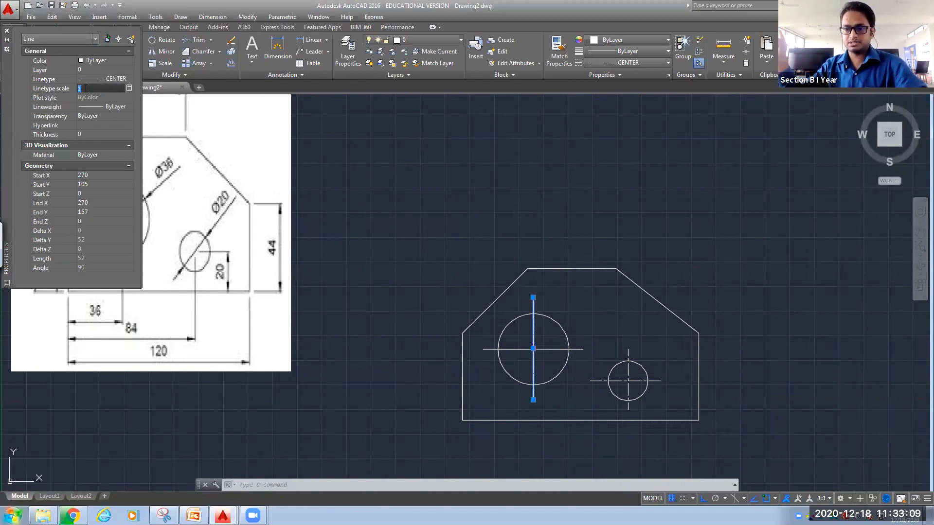
text(5)
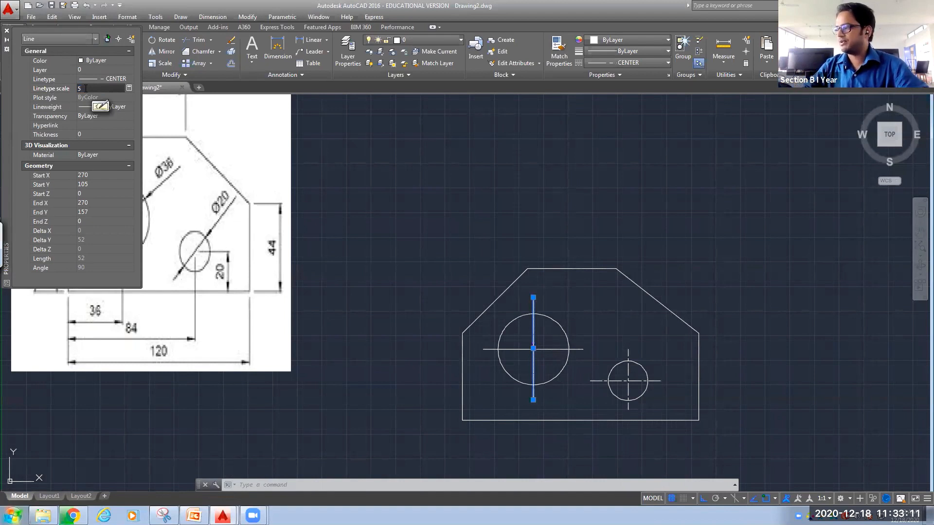
key(Return)
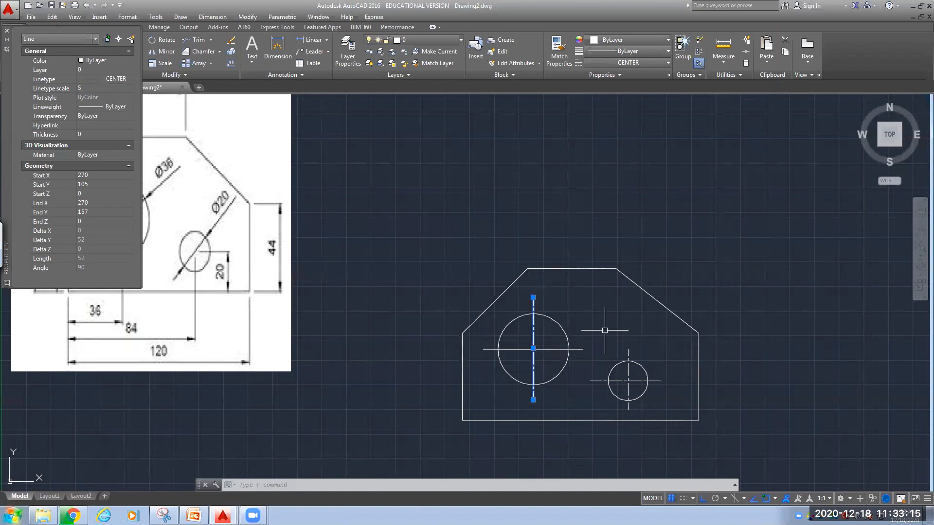
key(Escape)
Give the large circle's horizontal centre line the CENTER linetype and a linetype scale of 5.
click(578, 350)
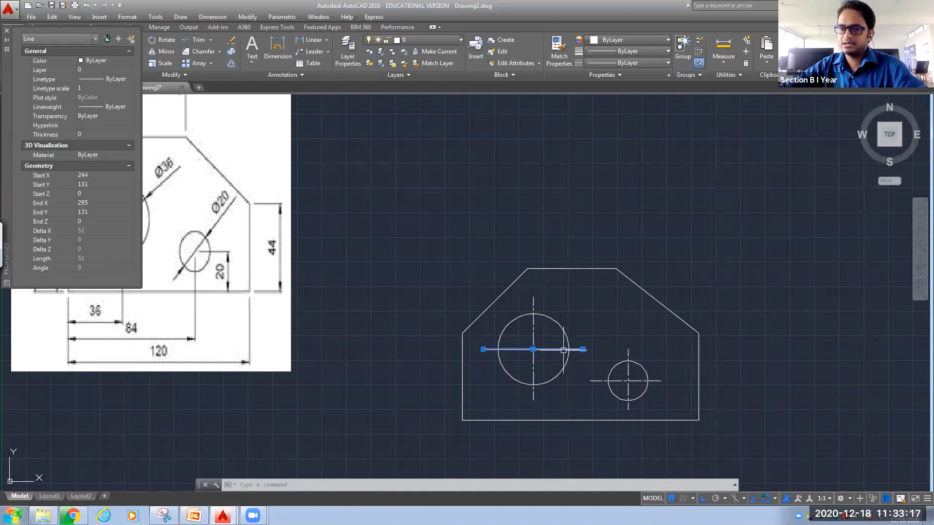
click(118, 78)
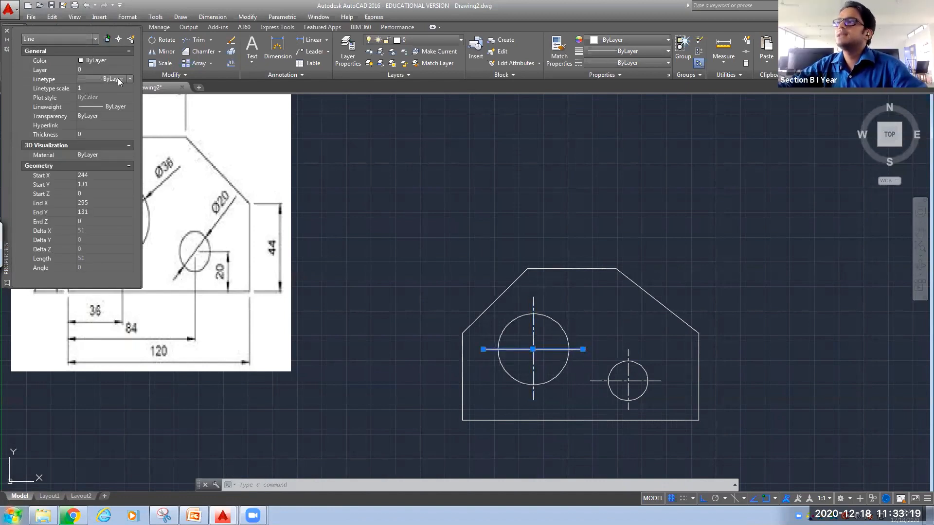
click(128, 80)
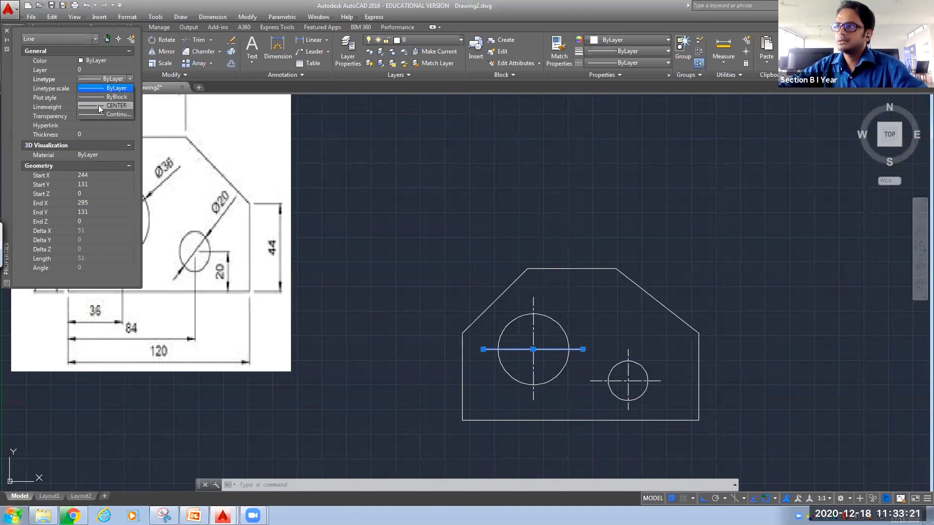
click(98, 105)
click(97, 88)
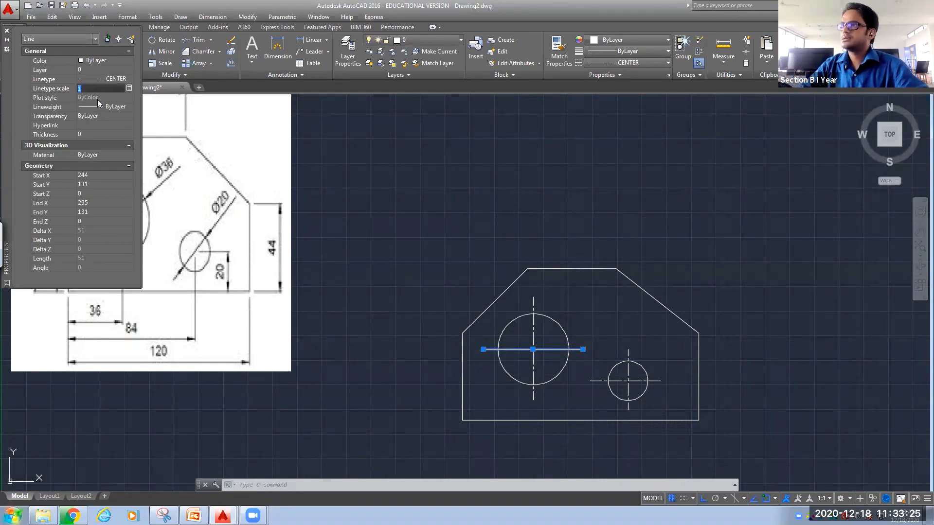
text(5)
key(Return)
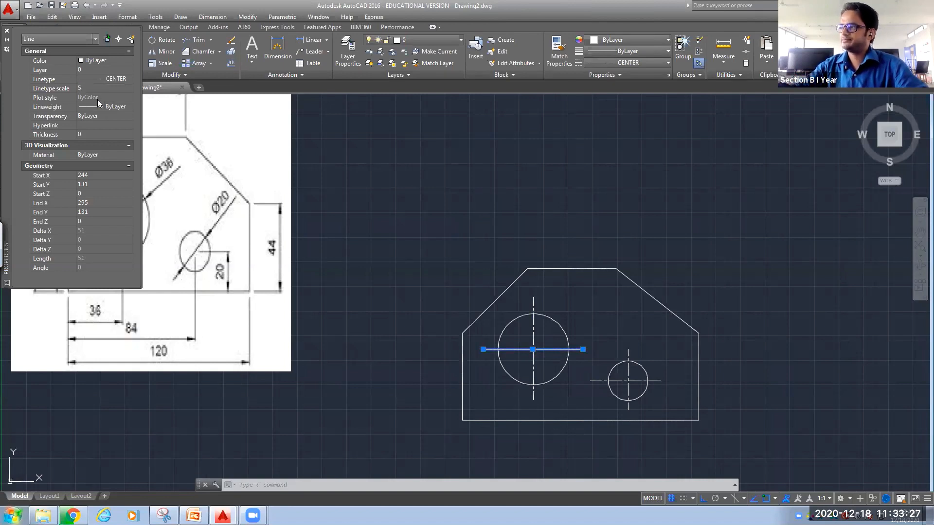
Close the object properties and deselect the large circle's horizontal centre line.
click(7, 31)
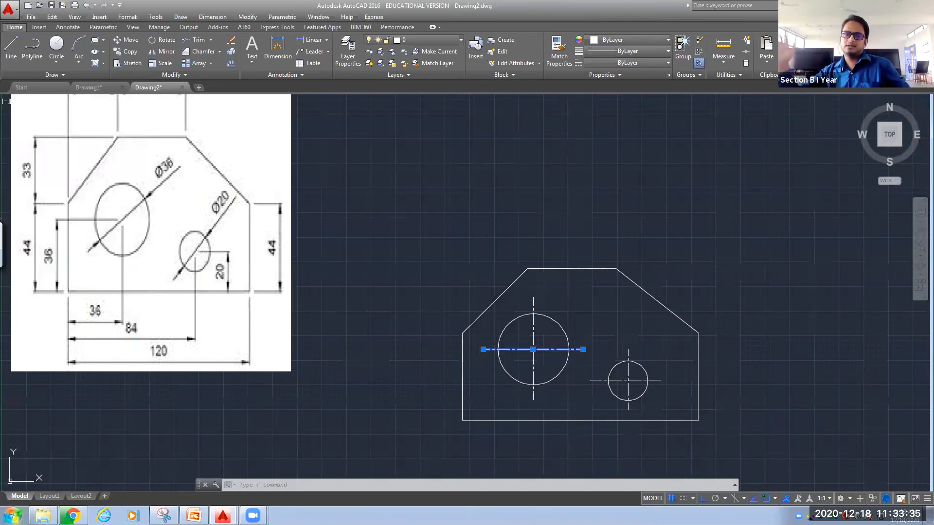
key(Escape)
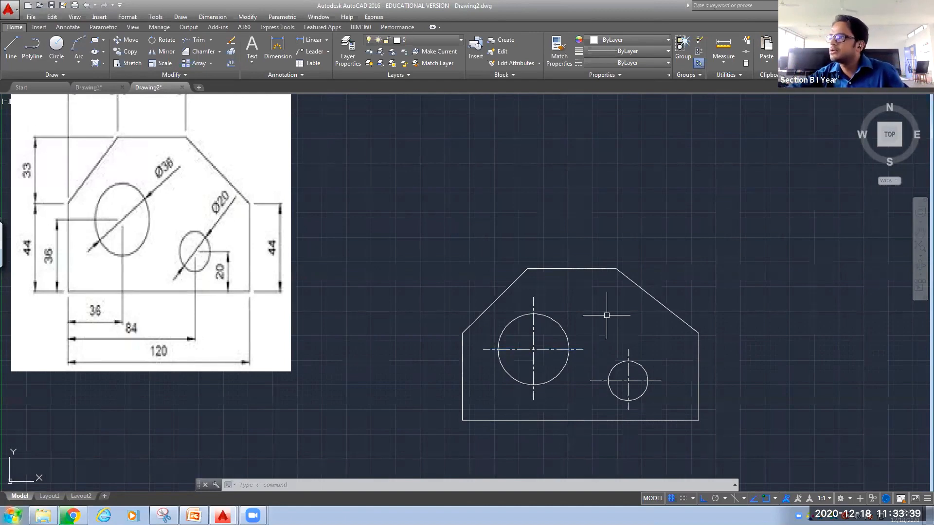
middle_drag(358, 333, 384, 361)
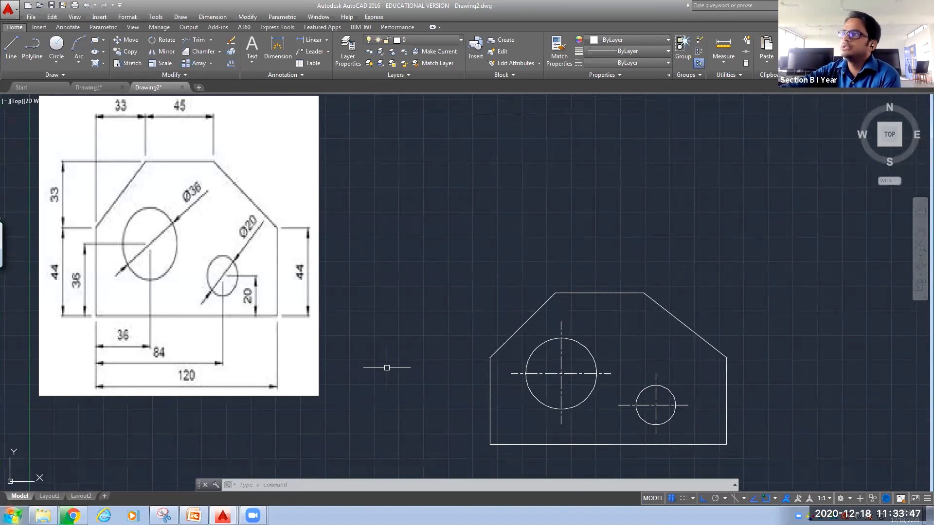
Dimension the full width of the plate's bottom edge, placing the dimension line just below the plate.
click(278, 46)
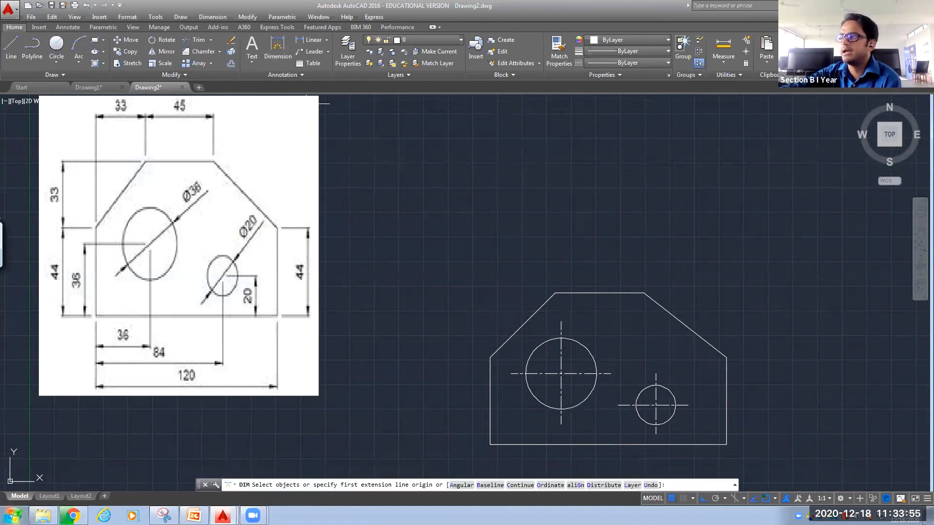
click(490, 444)
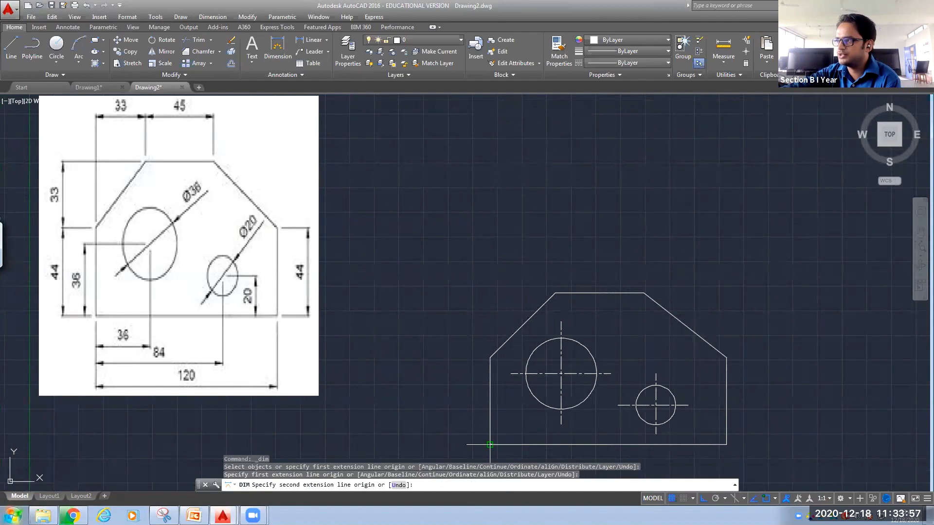
click(727, 444)
mouse_move(640, 453)
middle_down()
mouse_move(613, 321)
mouse_move(598, 351)
middle_up()
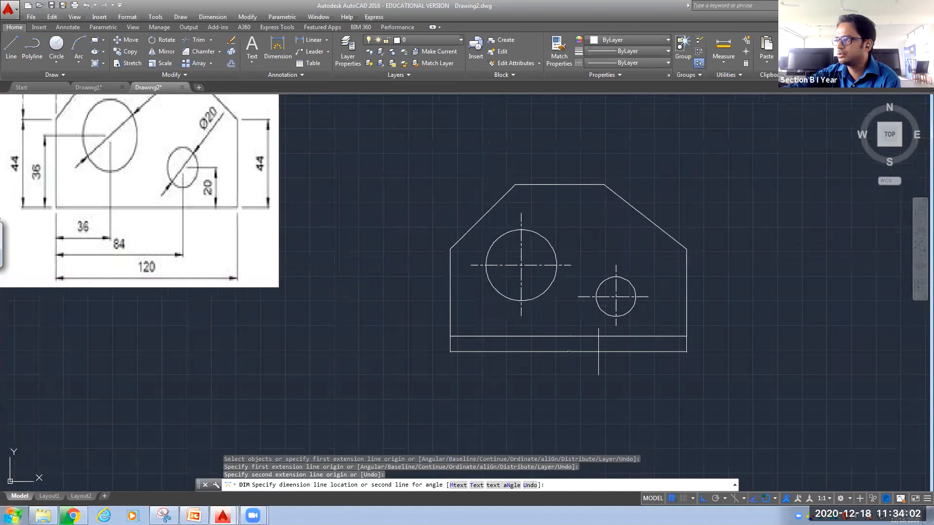
click(567, 349)
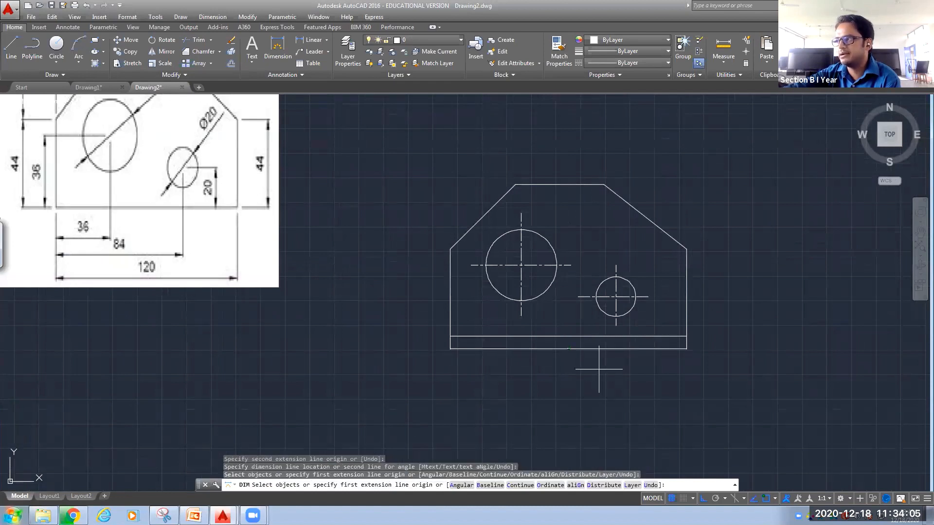
Examine the text and arrow size of the new bottom dimension and end the Dimension command.
scroll(576, 346, up, 10)
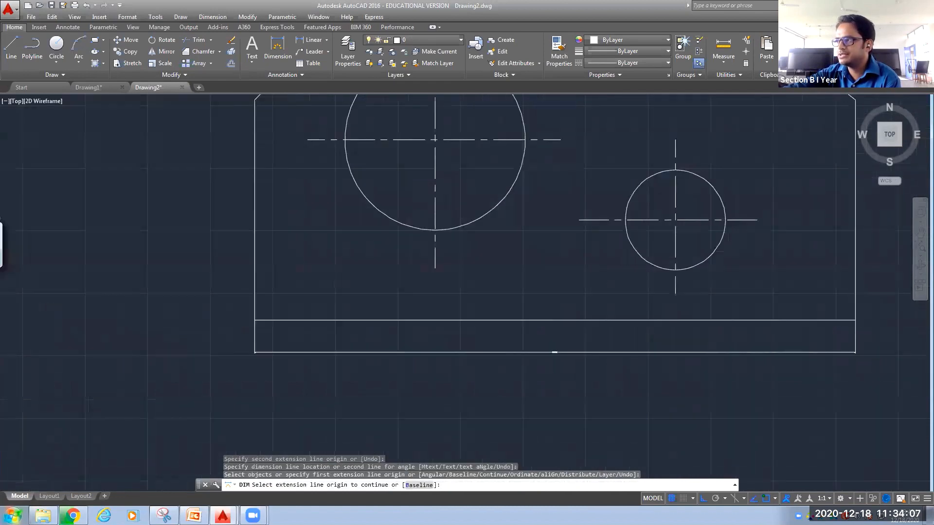
scroll(423, 263, down, 5)
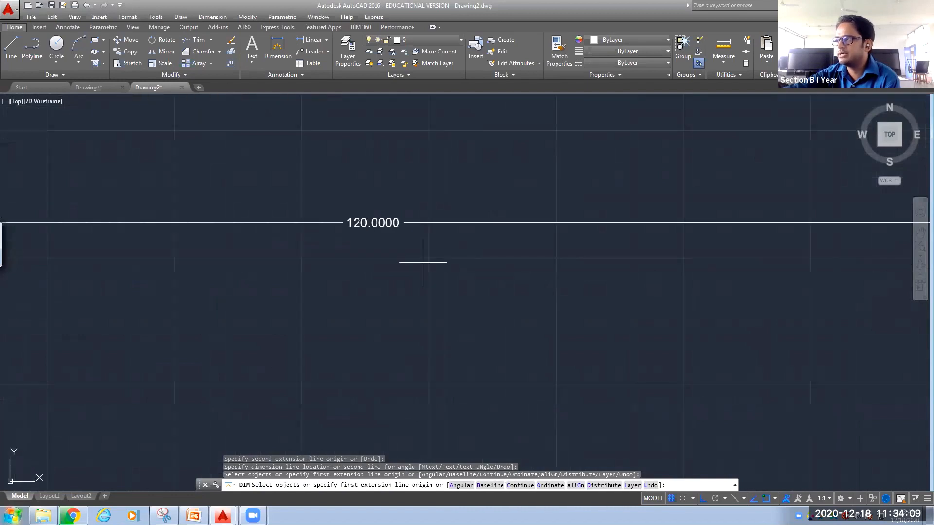
scroll(423, 262, down, 6)
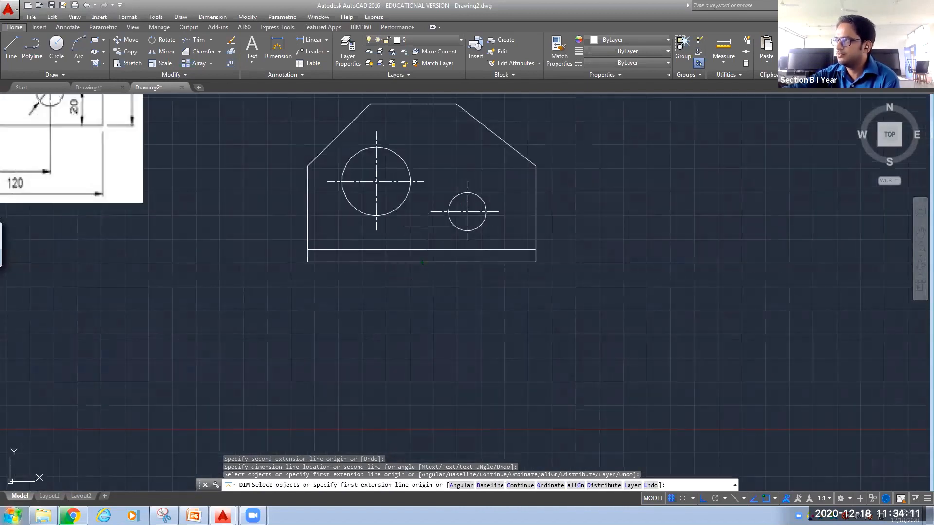
mouse_move(422, 241)
middle_down()
mouse_move(425, 311)
mouse_move(462, 371)
mouse_move(467, 324)
middle_up()
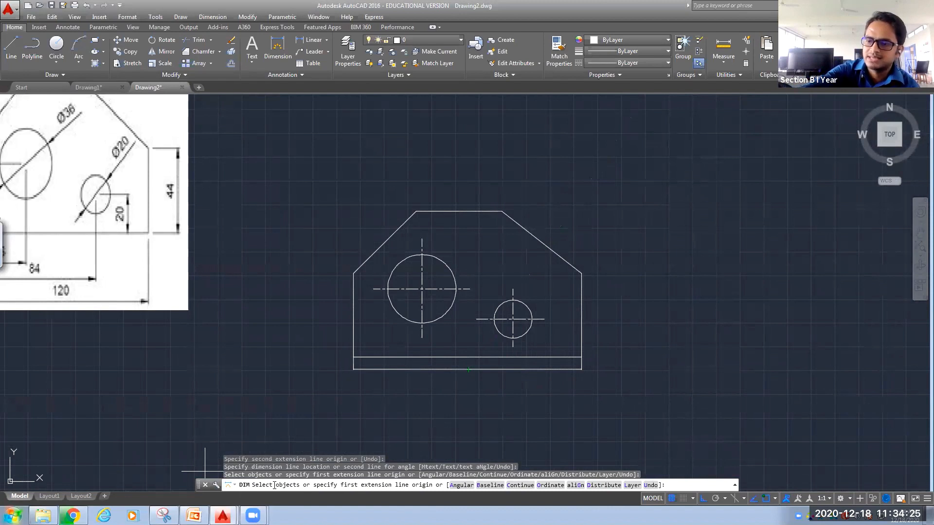
key(Escape)
key(Escape)
key(Escape)
key(Escape)
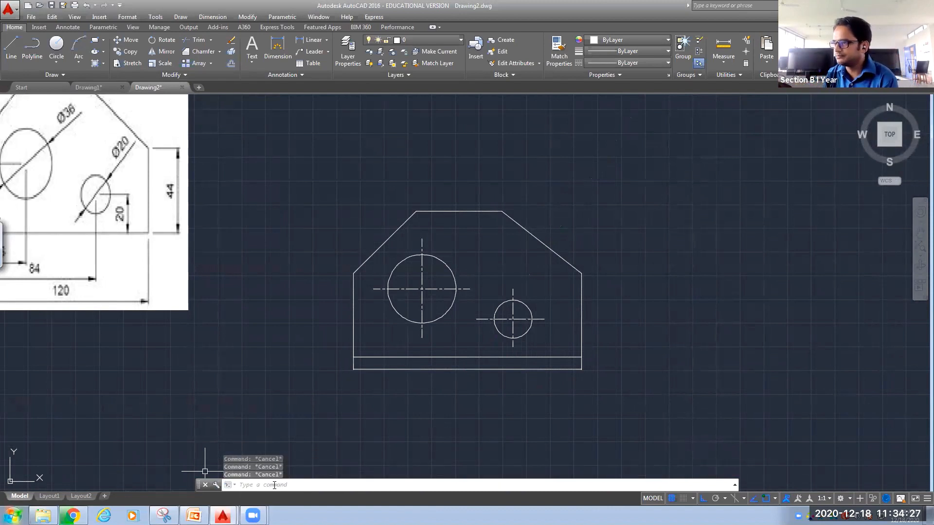
click(205, 471)
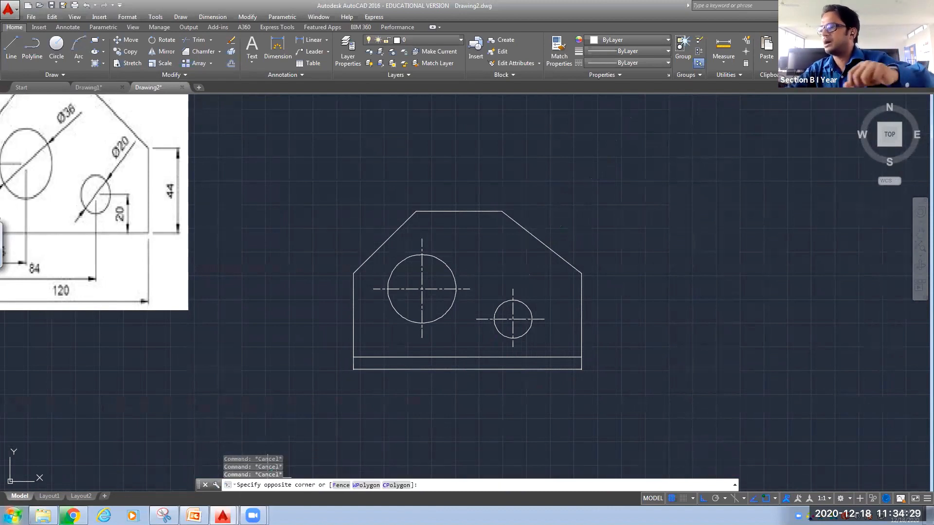
key(Escape)
Modify the Standard dimension style so that its dimension lines and extension lines are both Green.
text(dim)
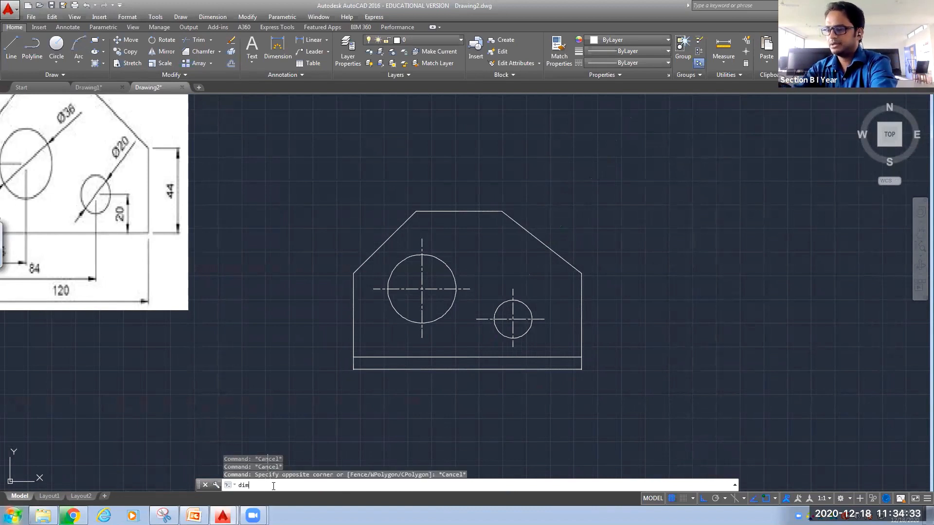
text(style)
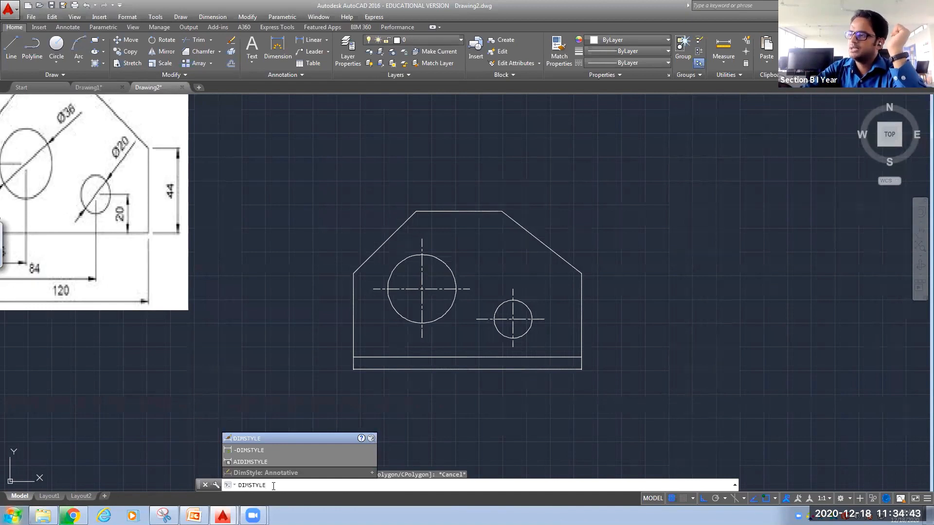
key(Return)
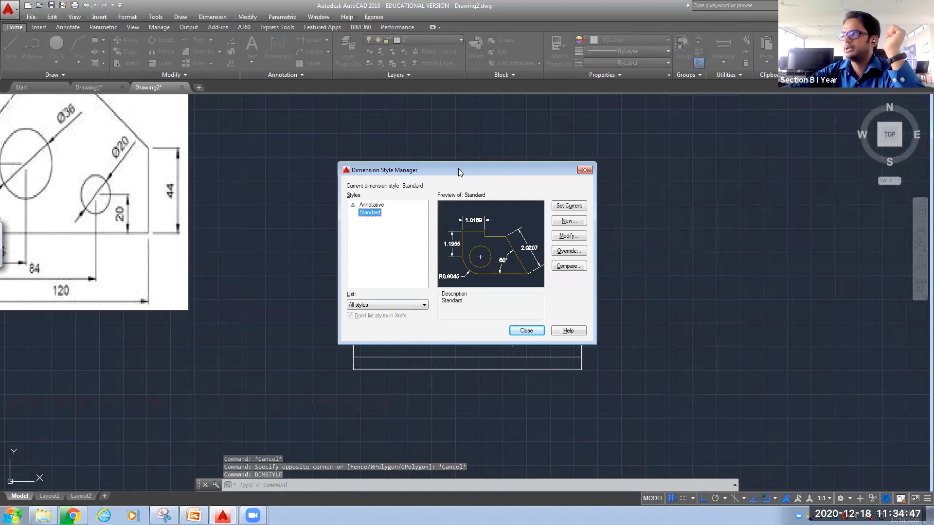
drag(458, 168, 104, 167)
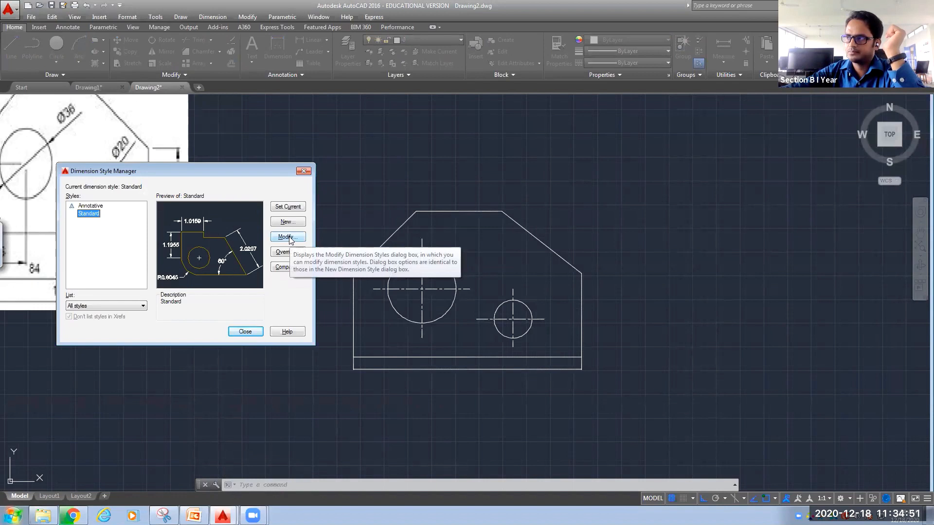
click(288, 237)
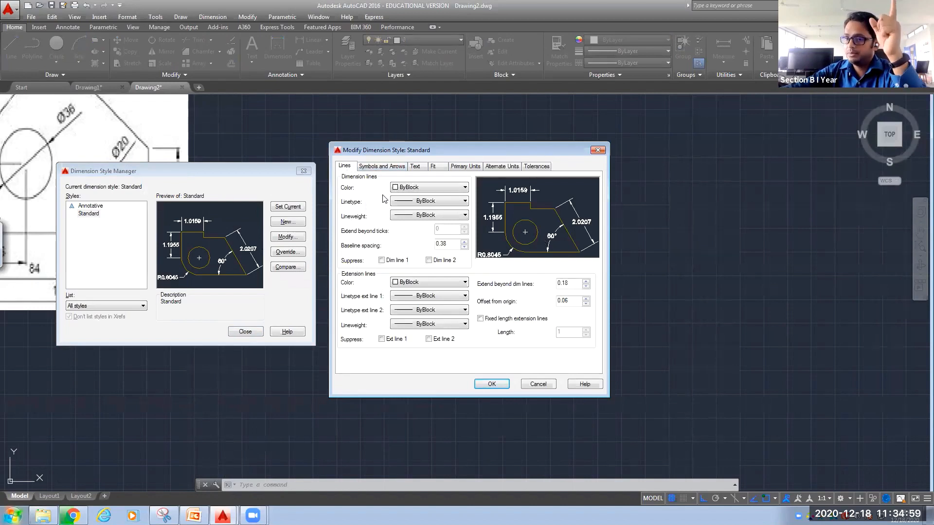
click(448, 187)
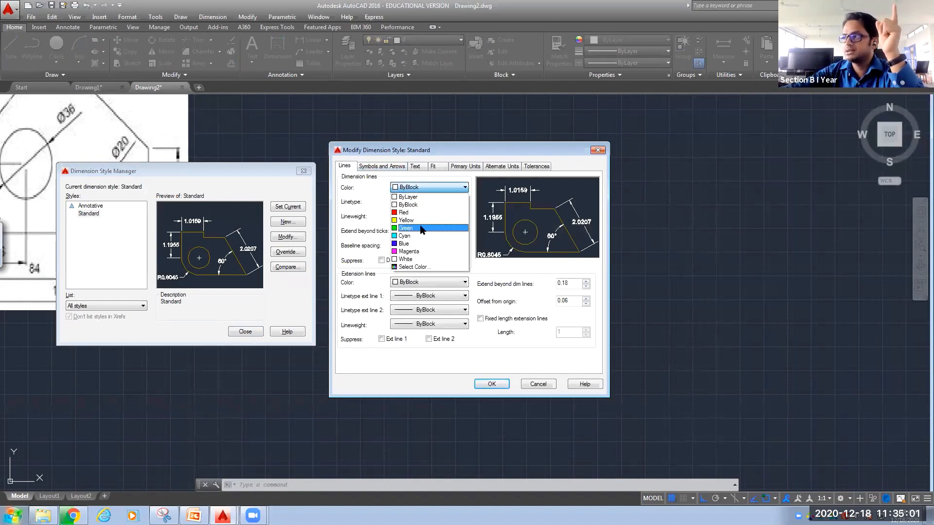
click(421, 228)
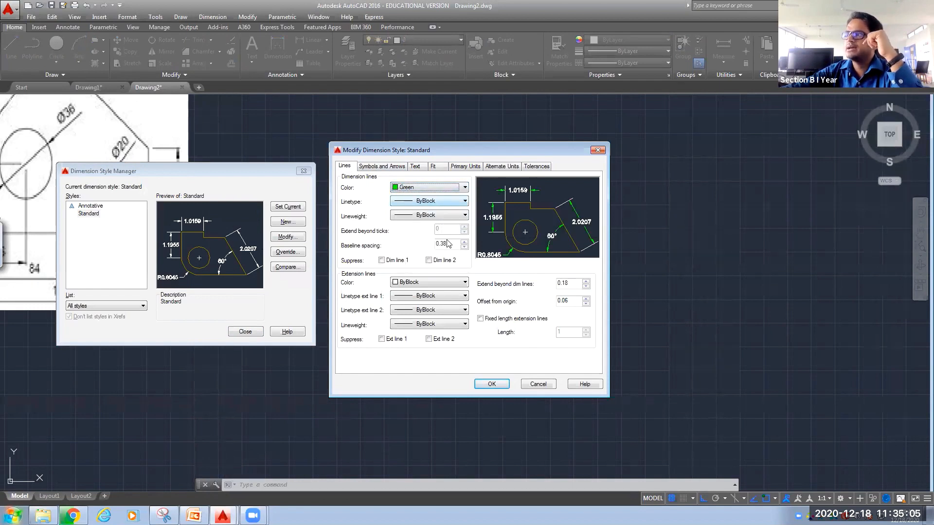
click(437, 283)
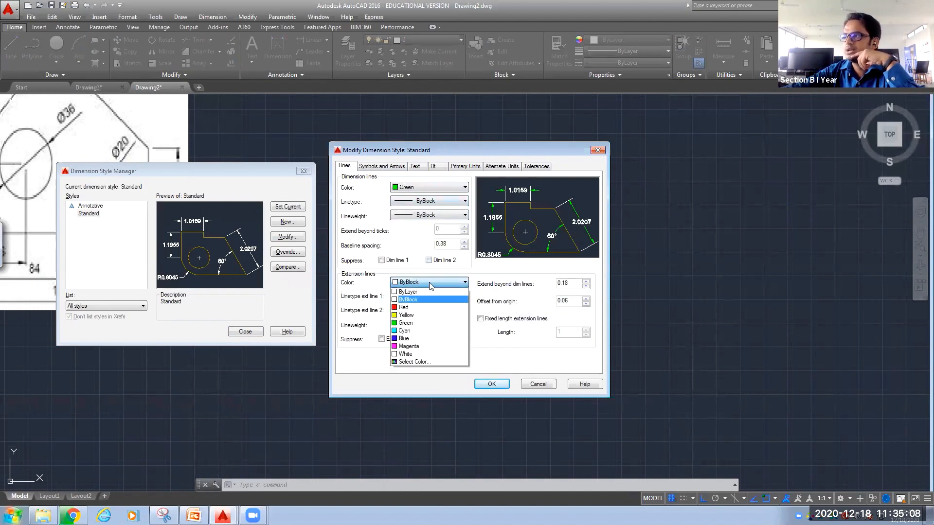
click(412, 324)
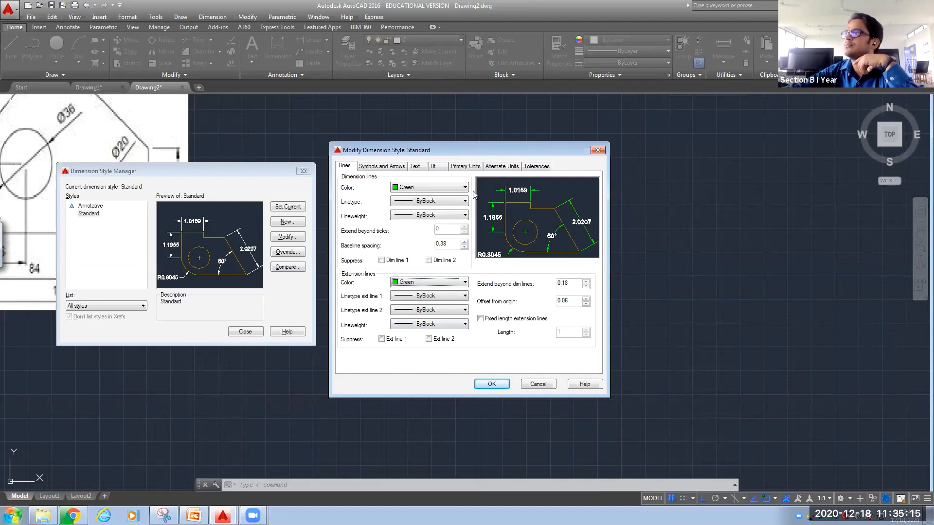
Set the arrow size of the Standard dimension style to 3.
click(375, 167)
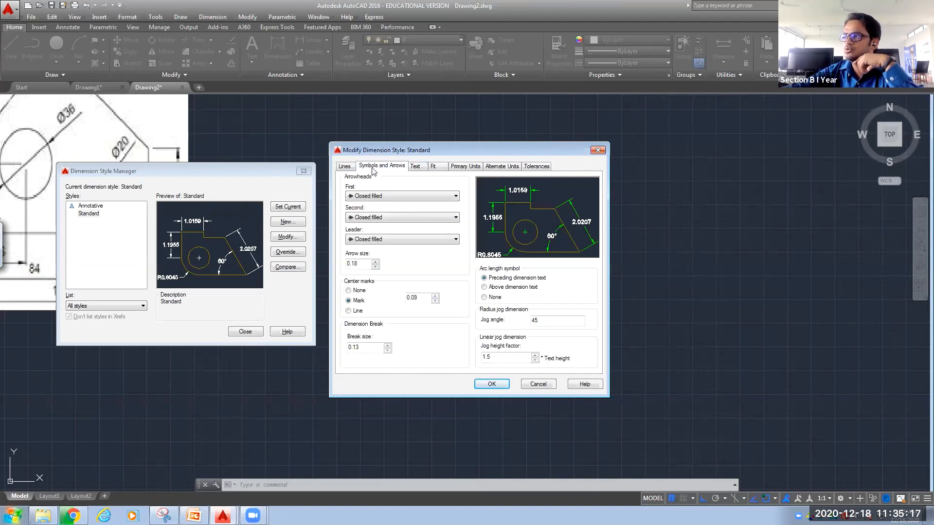
double_click(364, 263)
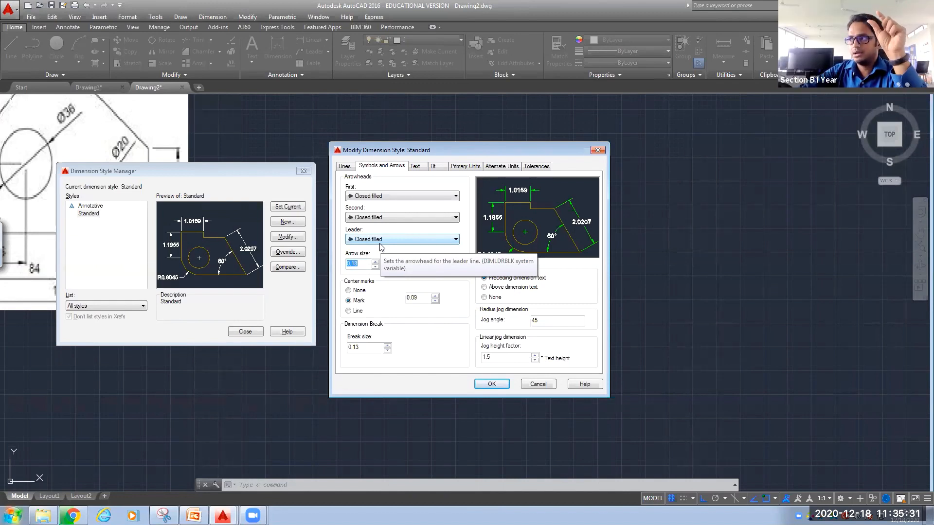
text(3)
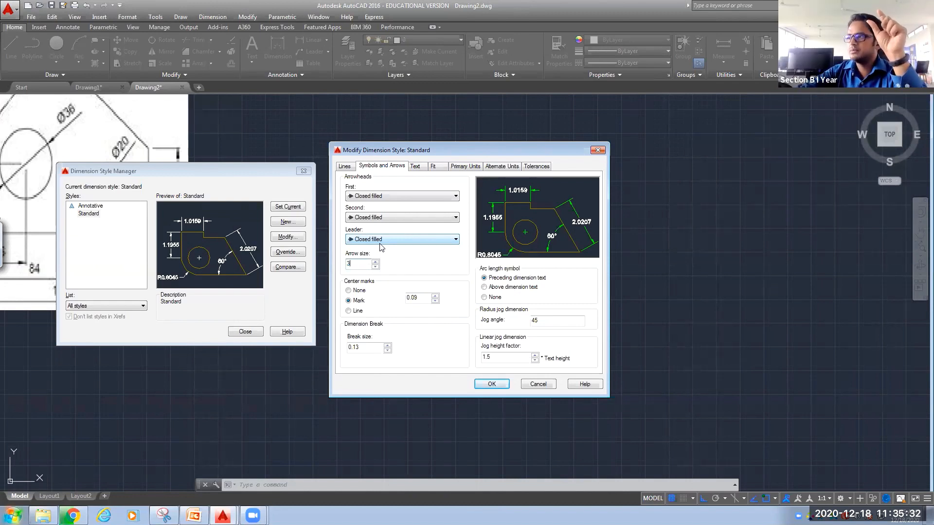
Give the Standard dimension style a text height of 8 and the text color Red.
click(415, 167)
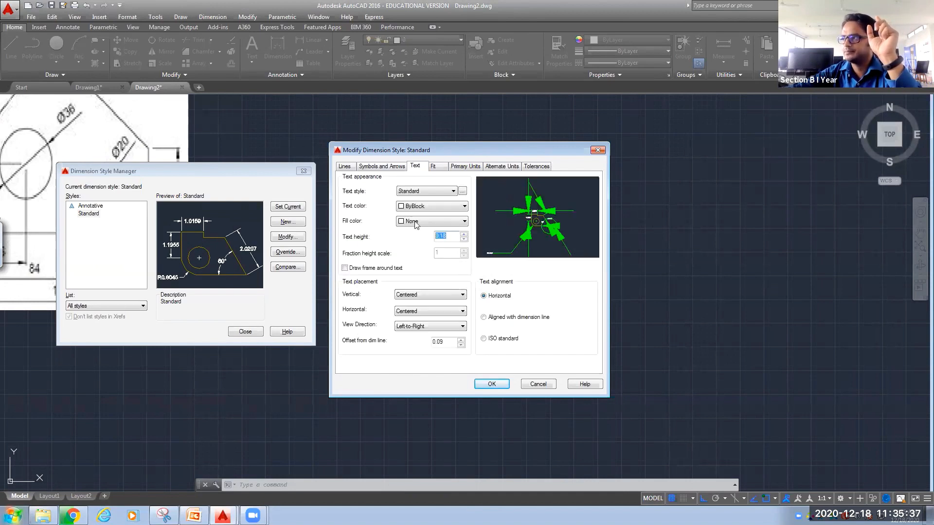
text(8)
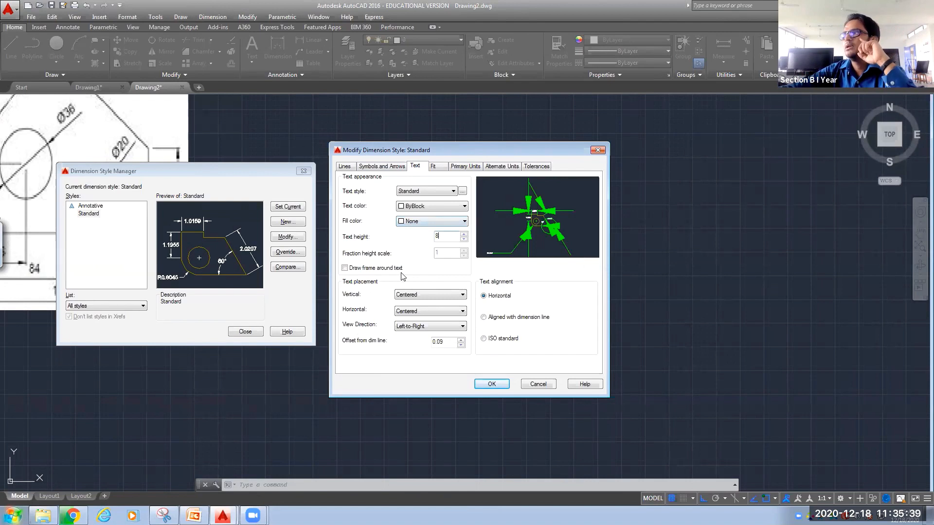
click(460, 206)
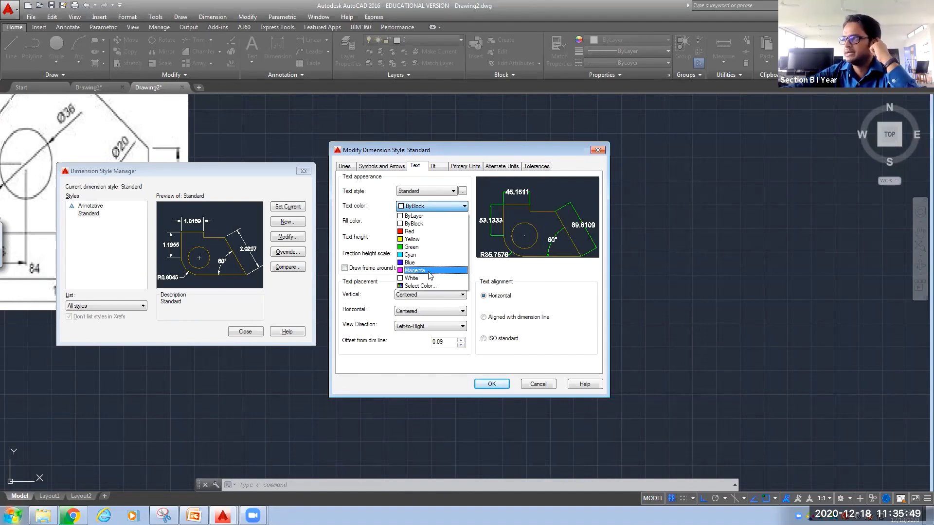
click(435, 232)
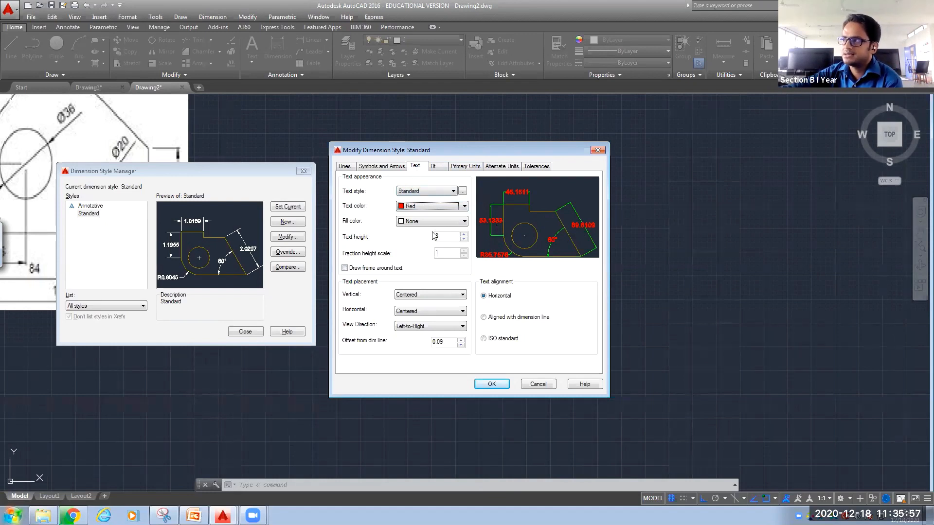
Set the linear dimension precision of the Standard style's primary units to 0.
click(432, 166)
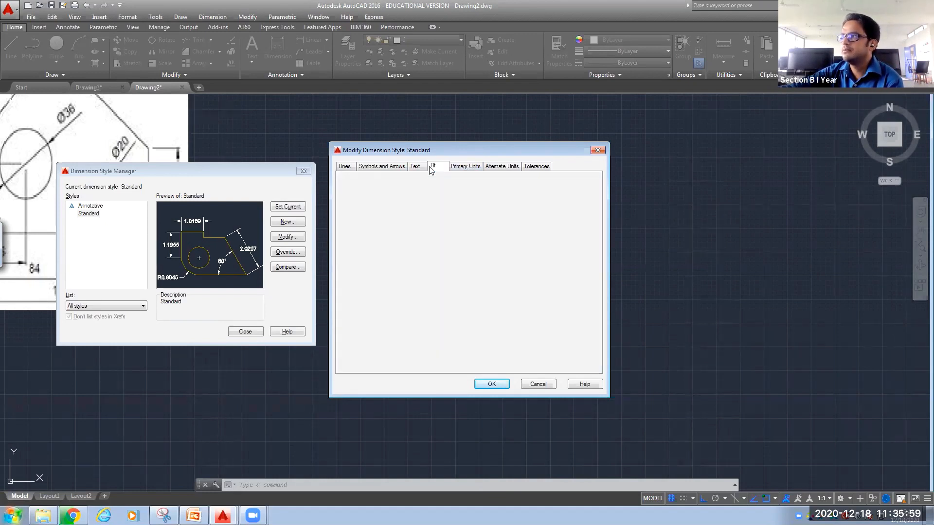
click(461, 166)
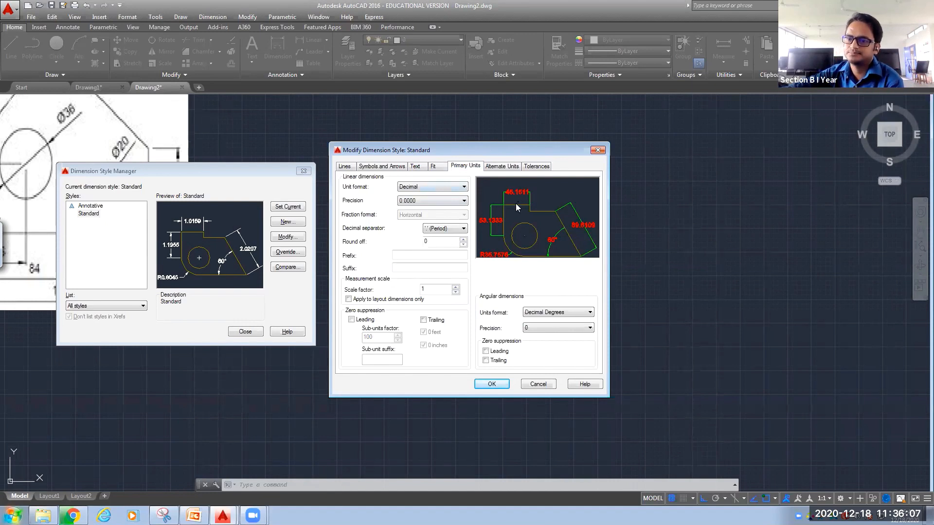
click(444, 203)
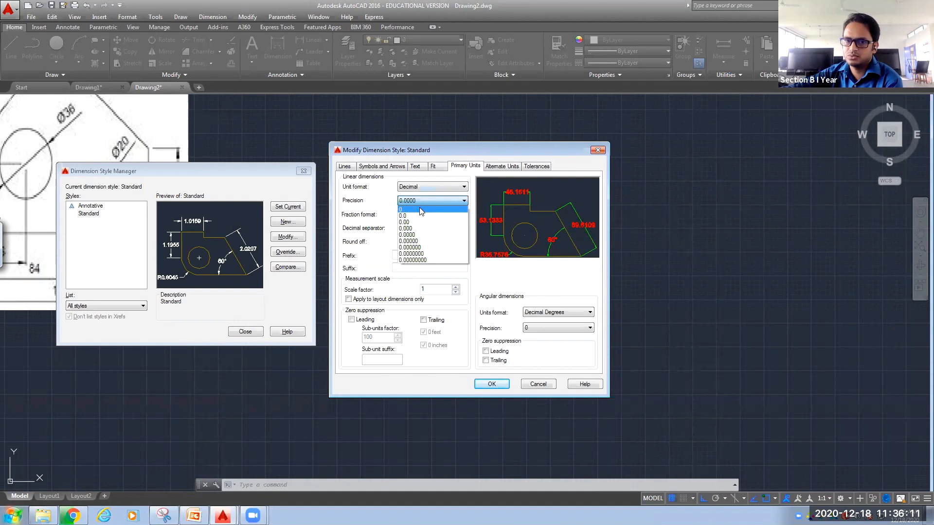
click(419, 208)
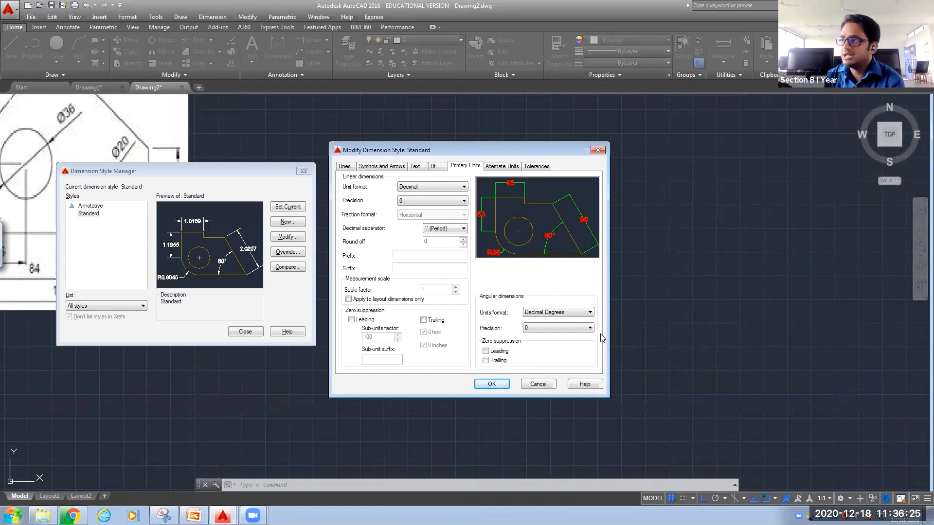
click(447, 201)
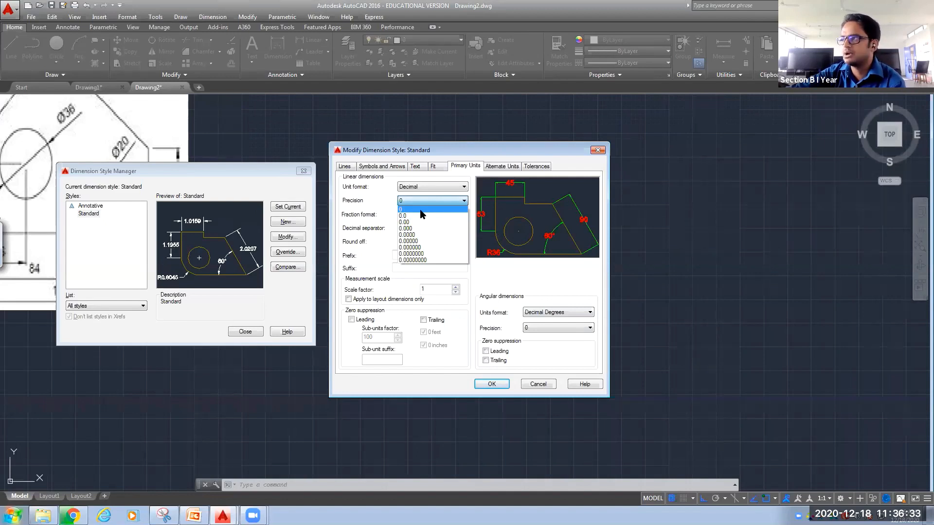
click(420, 209)
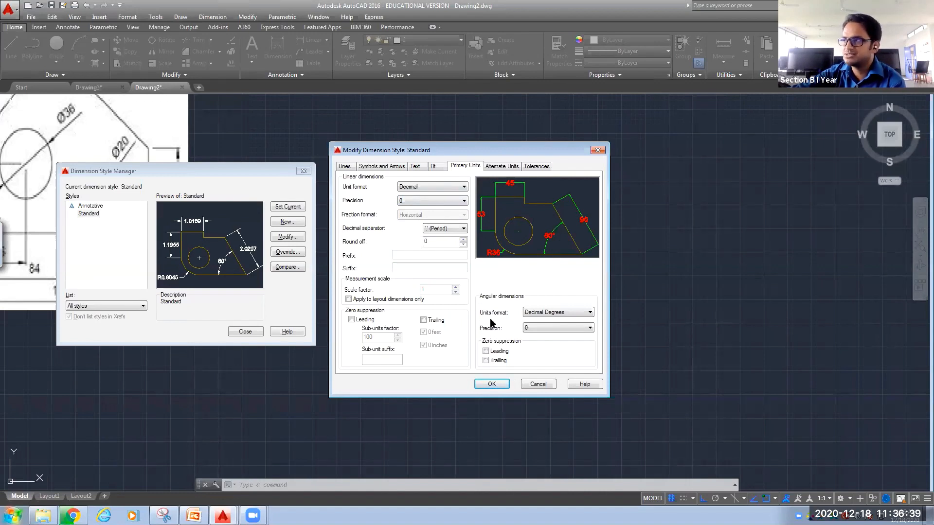
Apply the changes to the Standard dimension style and close the Dimension Style Manager.
click(490, 384)
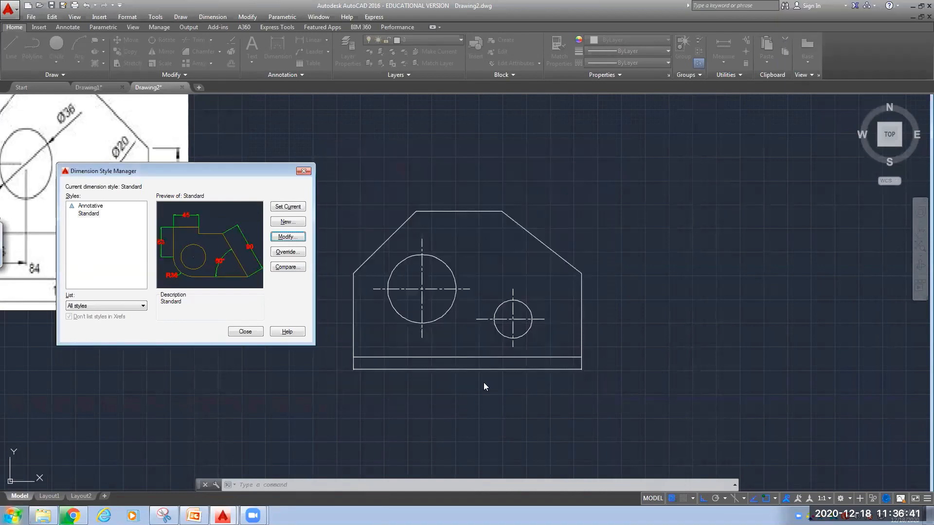
click(245, 331)
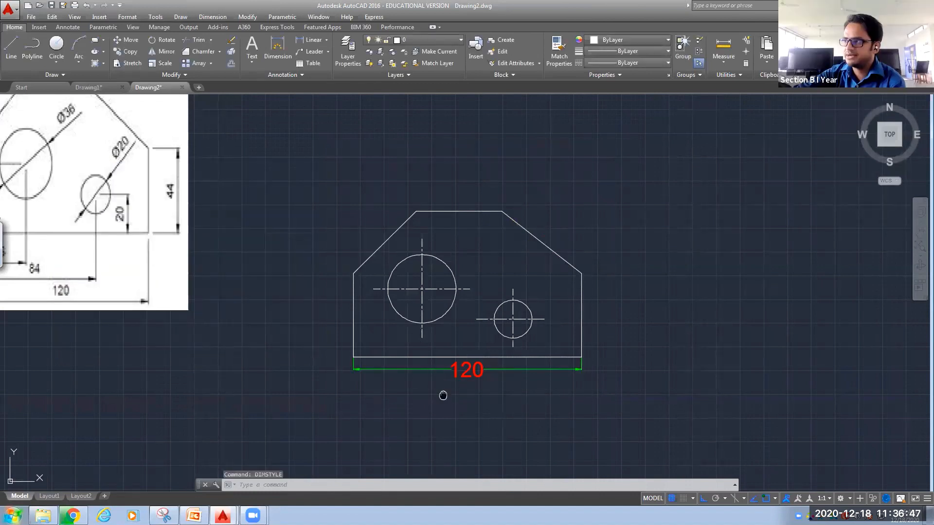
Stretch the 120 dimension straight down, well below the plate's bottom edge, leaving room for shorter dimensions between them.
middle_drag(443, 392, 467, 407)
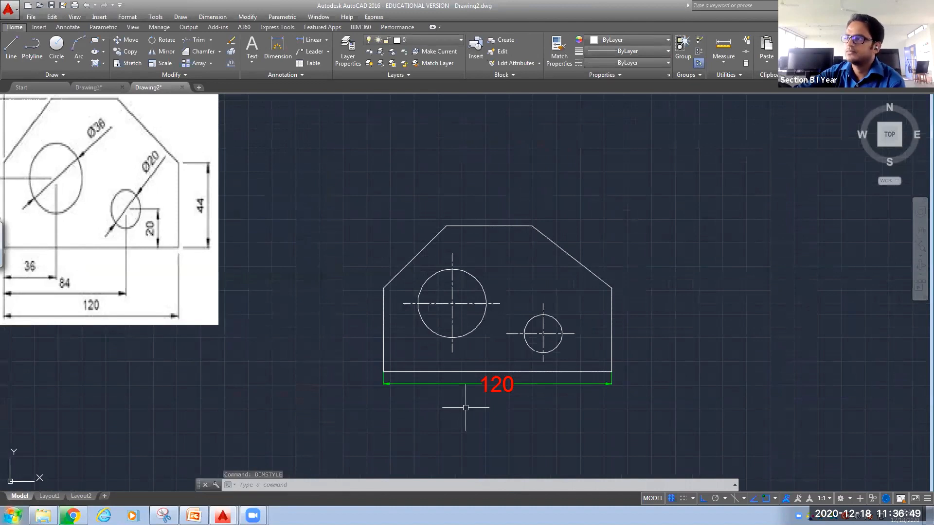
scroll(465, 407, down, 3)
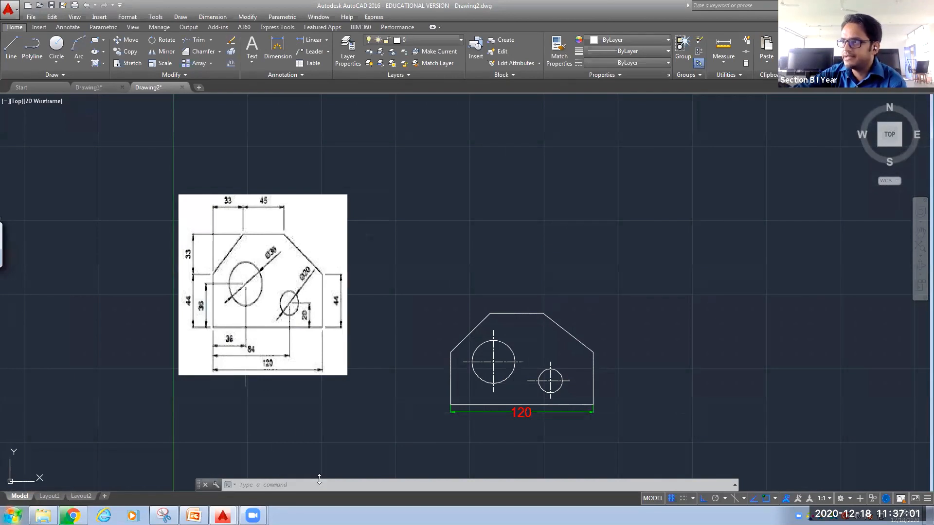
middle_drag(361, 421, 362, 397)
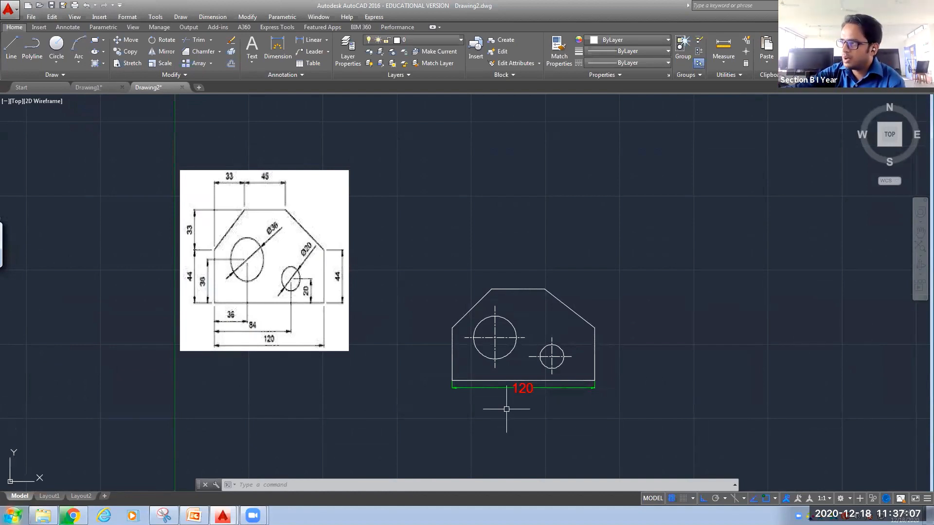
click(506, 388)
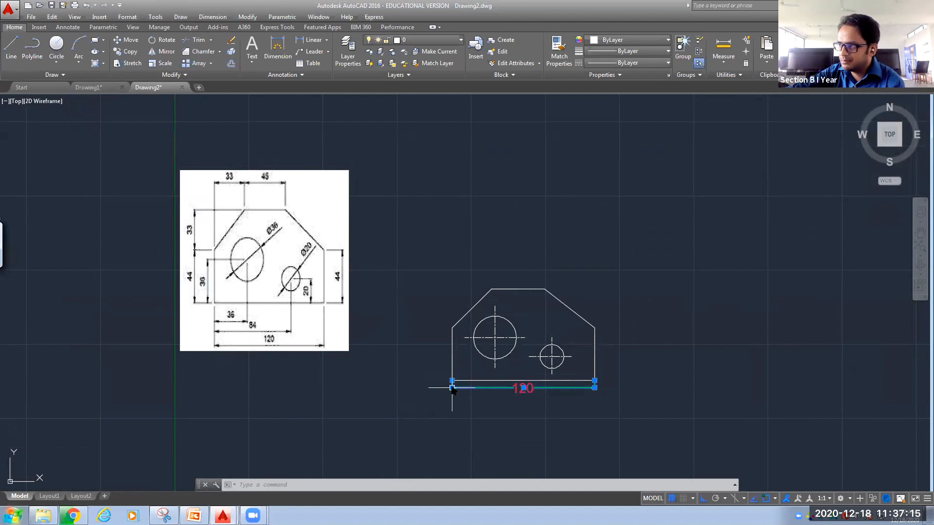
scroll(513, 370, up, 2)
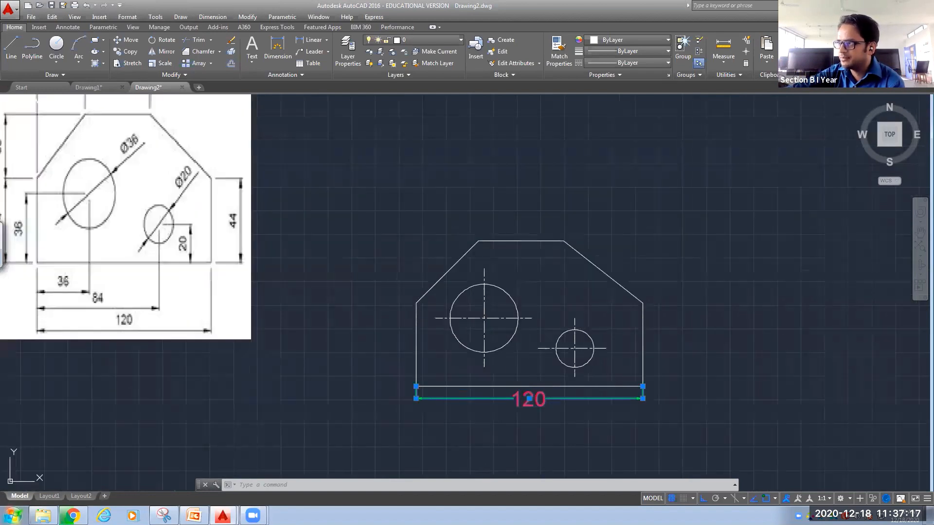
scroll(511, 371, up, 2)
mouse_move(510, 371)
middle_down()
mouse_move(425, 334)
mouse_move(377, 328)
middle_up()
scroll(371, 329, up, 2)
scroll(378, 327, down, 2)
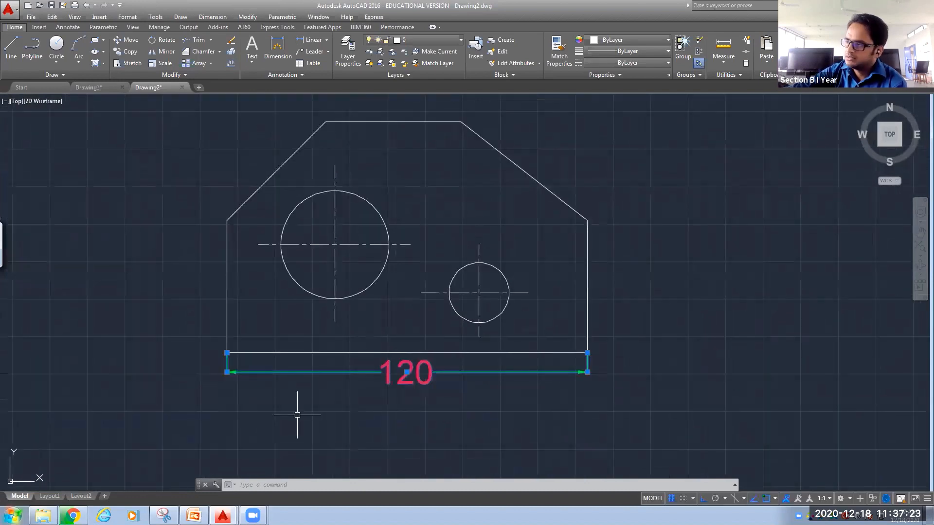
mouse_move(407, 372)
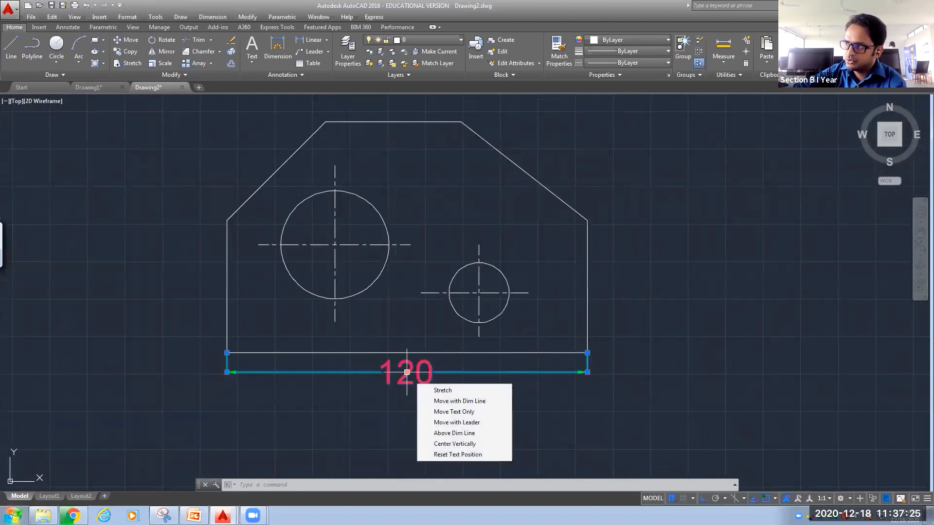
click(406, 372)
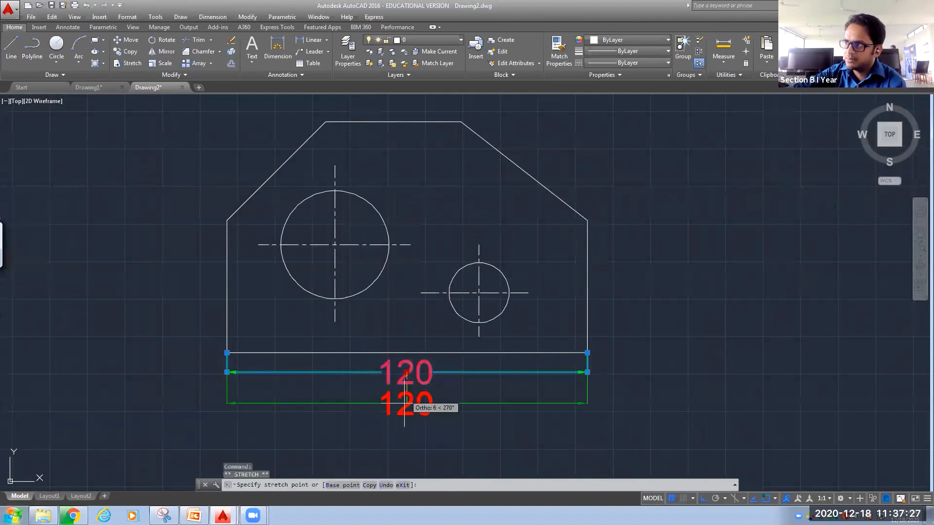
scroll(407, 435, down, 2)
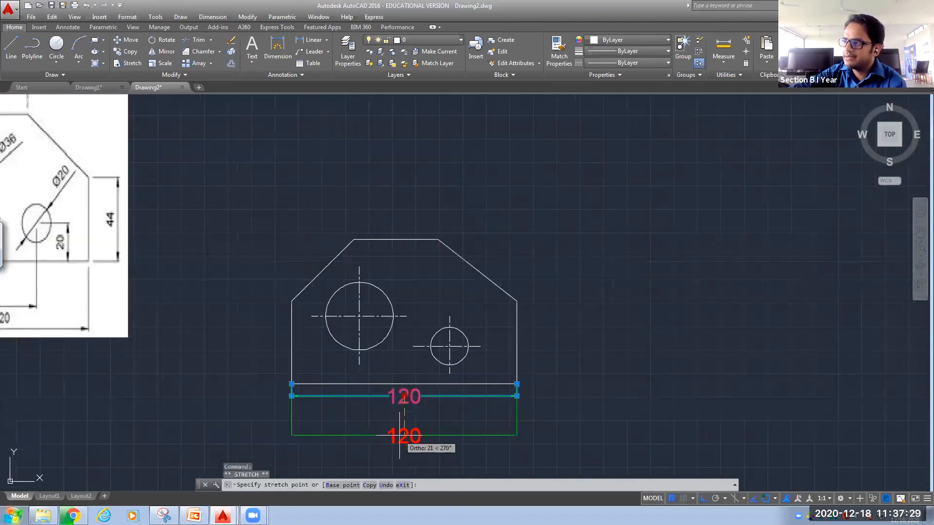
middle_drag(401, 417, 407, 376)
click(404, 407)
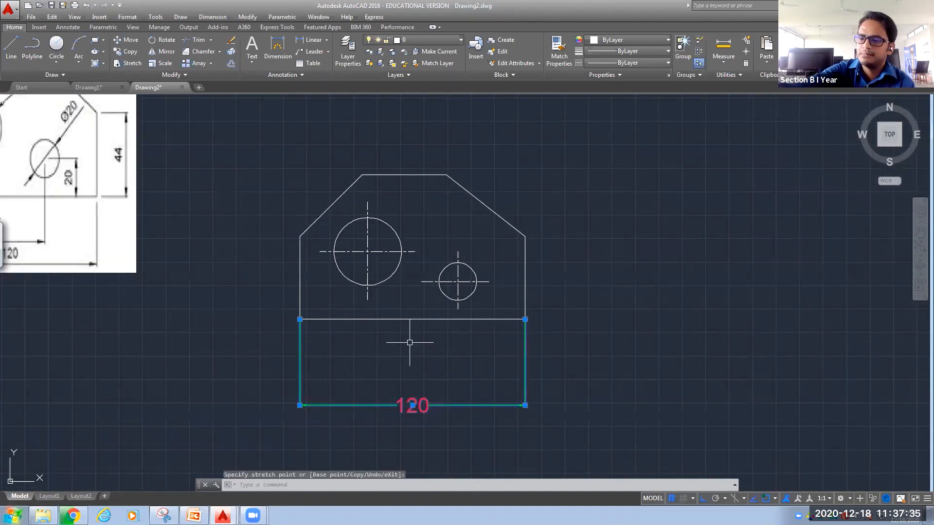
key(Escape)
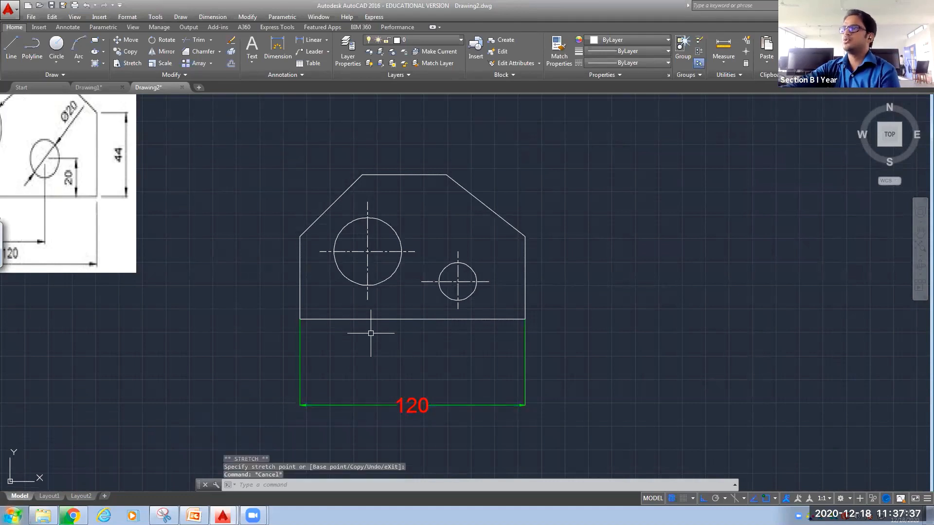
Try a horizontal dimension from the plate's lower-left corner to the small circle's centre line, then undo it.
middle_drag(236, 313, 312, 329)
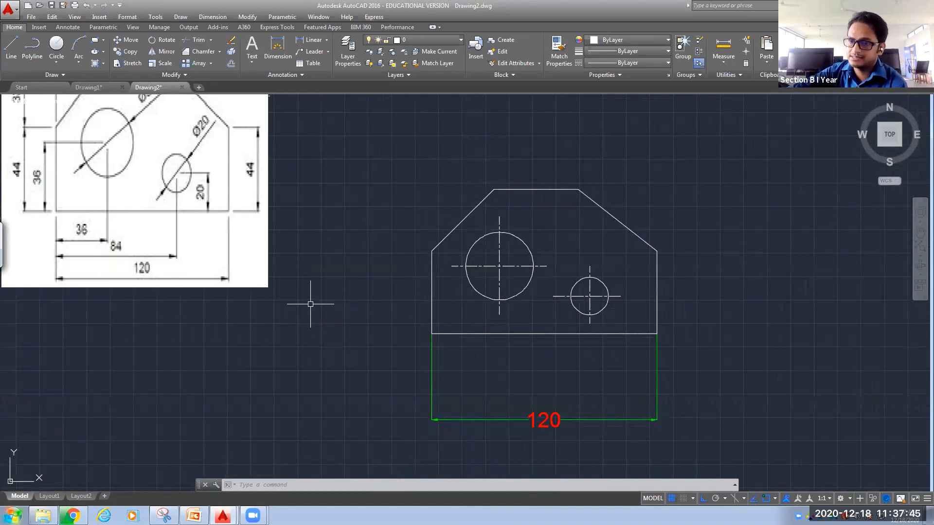
click(270, 47)
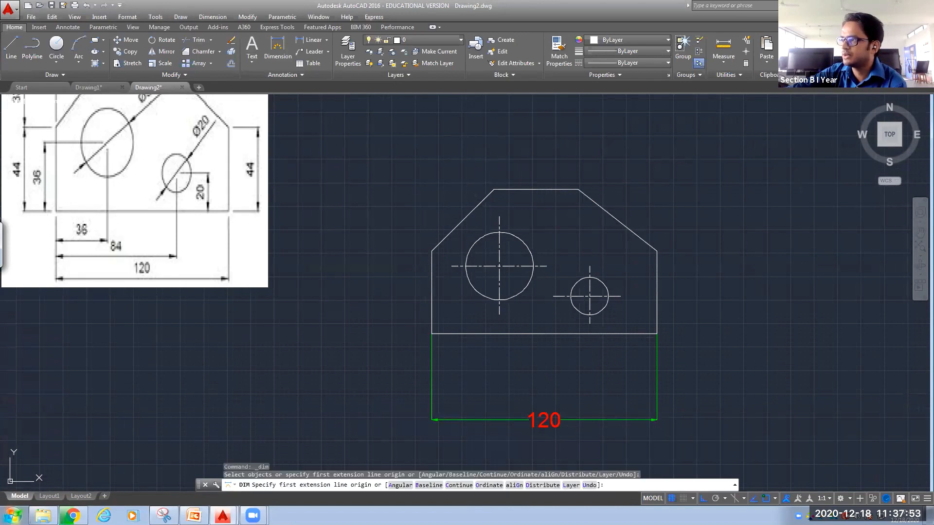
click(432, 334)
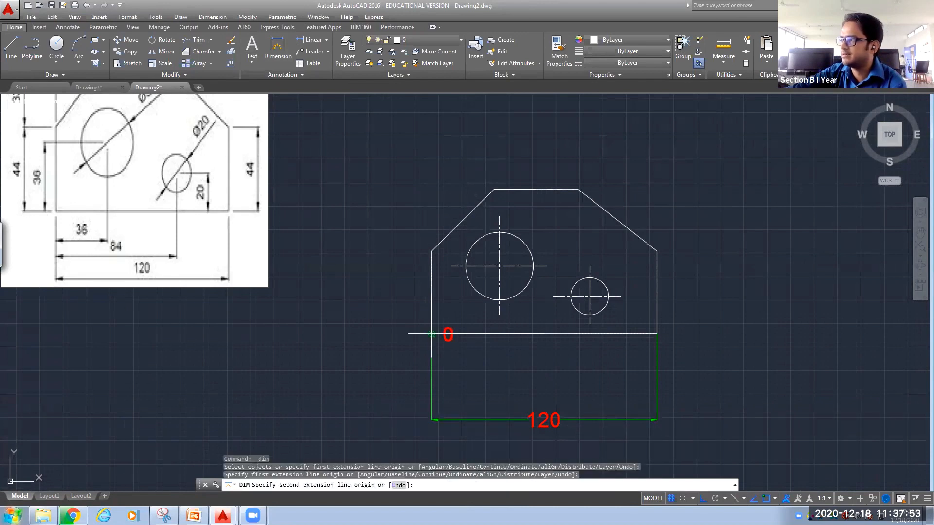
click(589, 334)
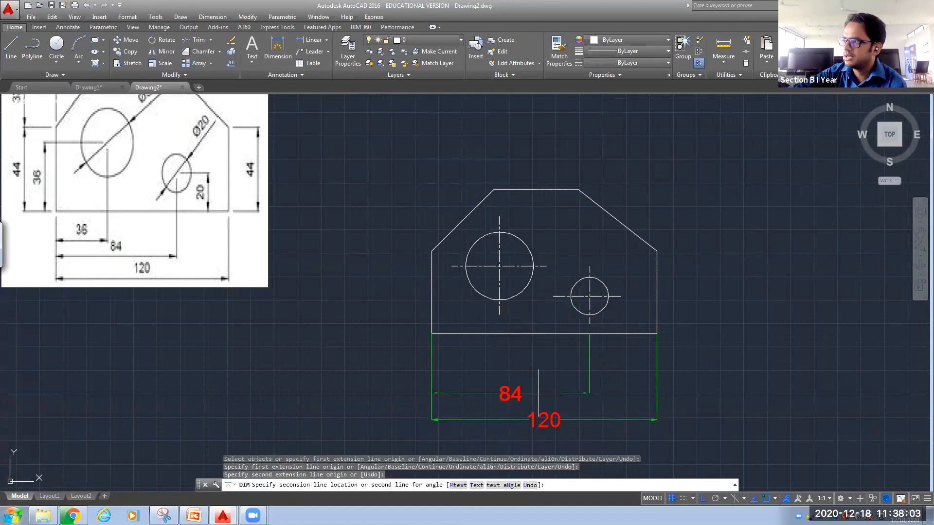
click(538, 393)
key(Escape)
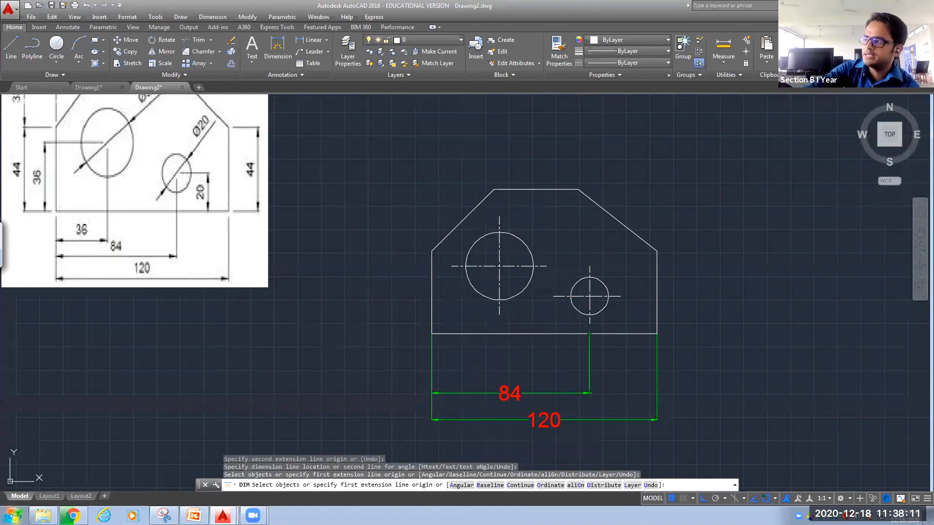
key(ctrl+z)
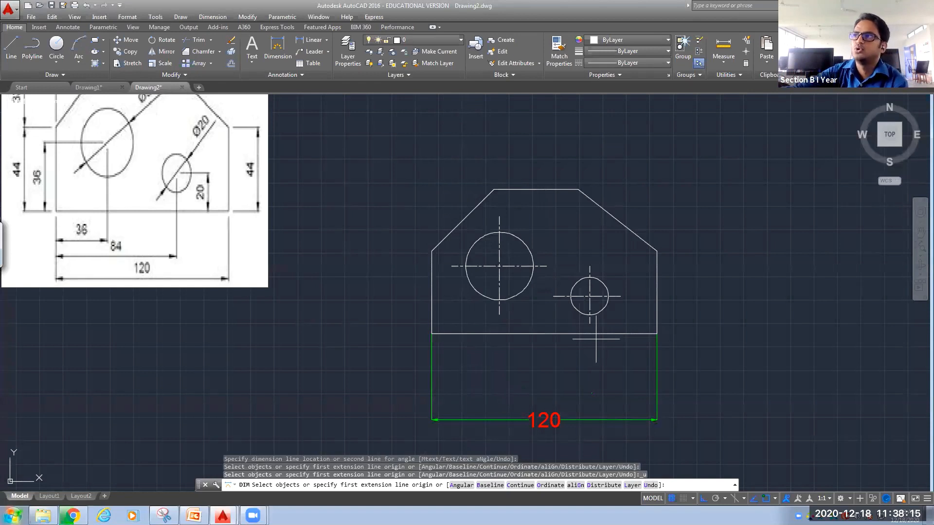
click(52, 17)
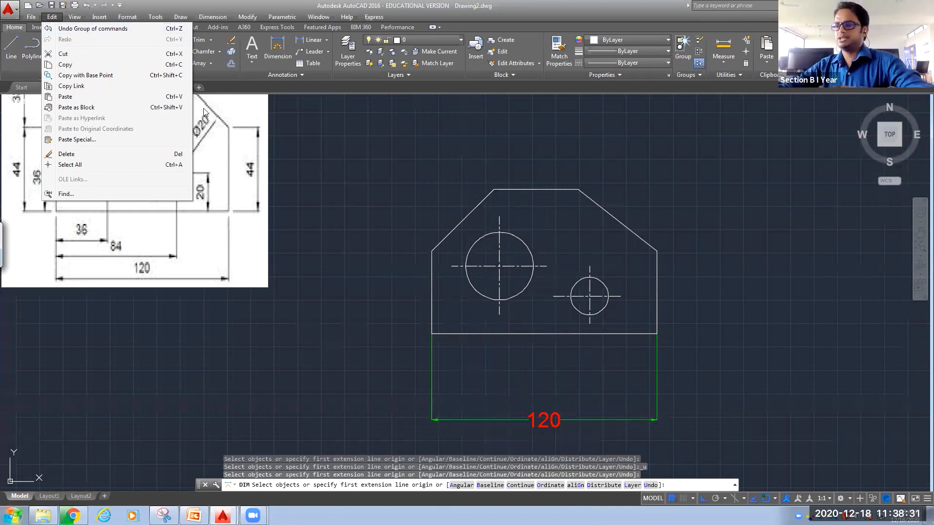
click(371, 187)
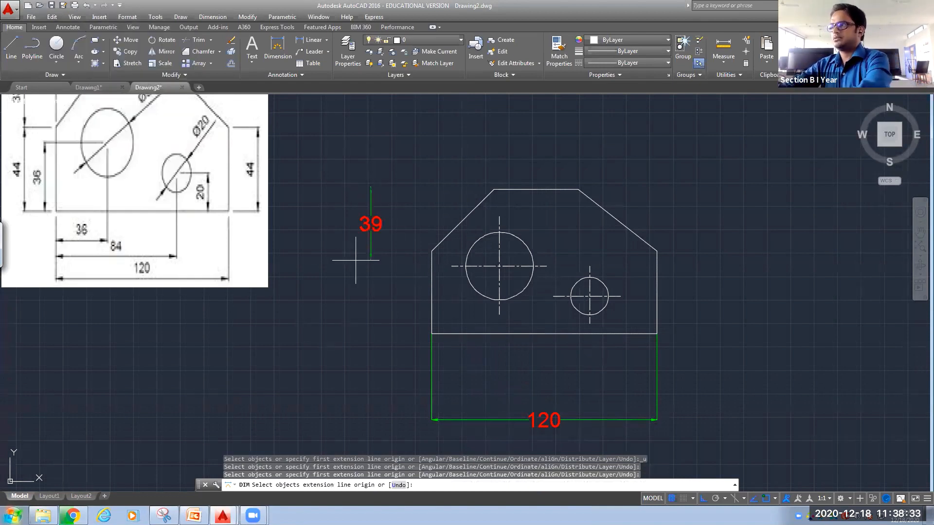
key(Escape)
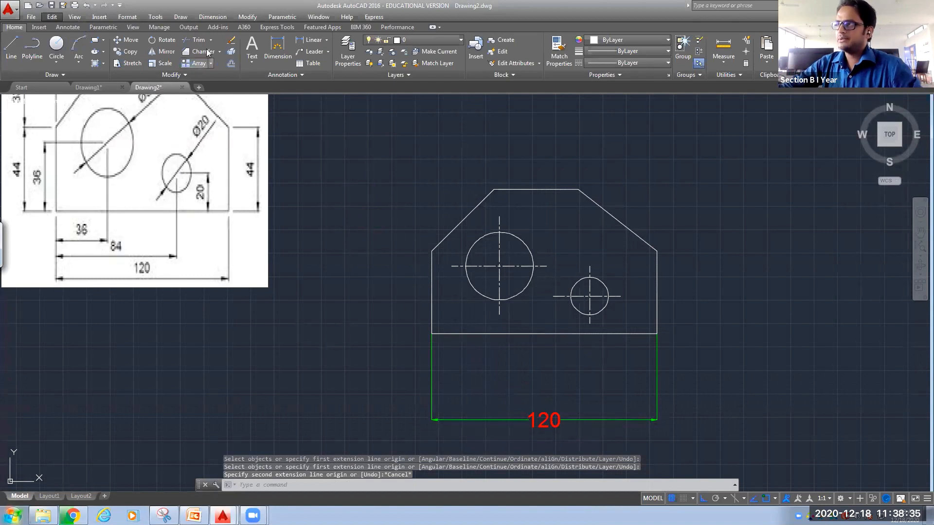
click(277, 47)
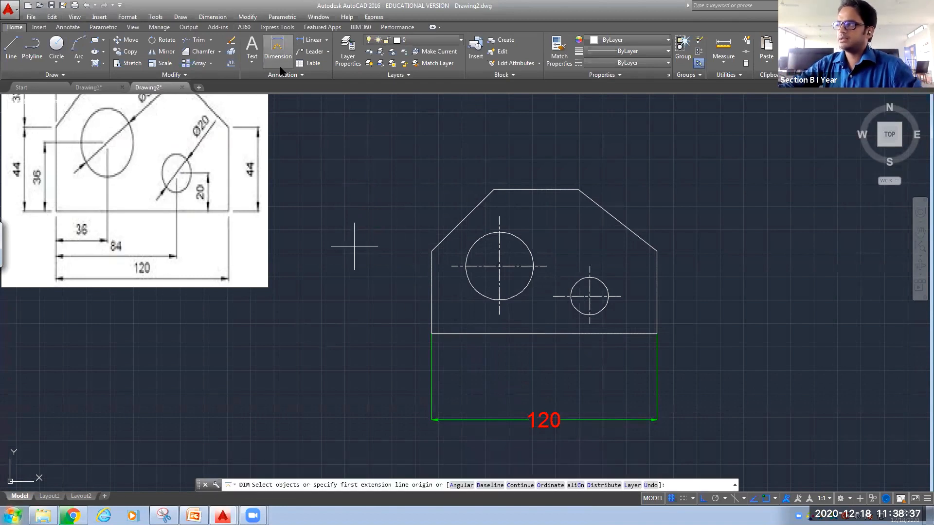
key(Escape)
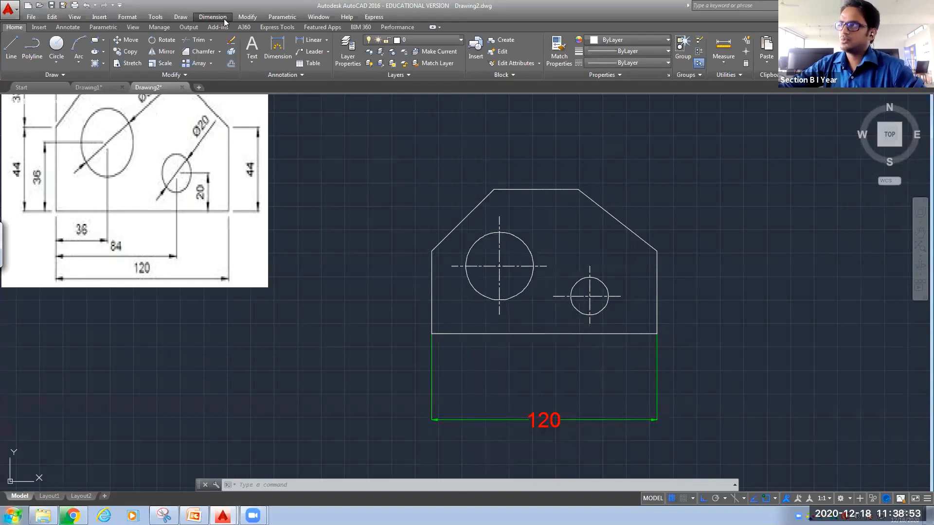
Dimension the horizontal distance from the plate's lower-left corner to the small circle's centre, placing it just above the 120 dimension.
click(278, 43)
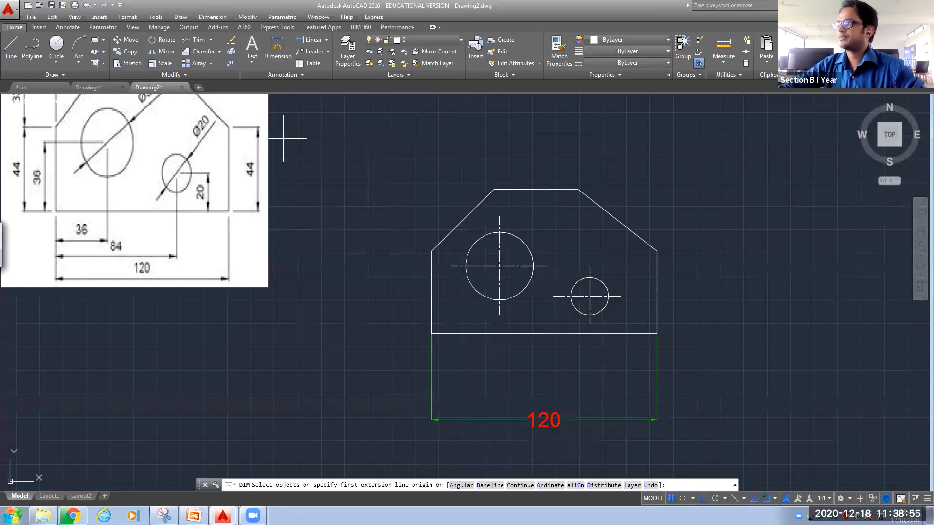
click(431, 334)
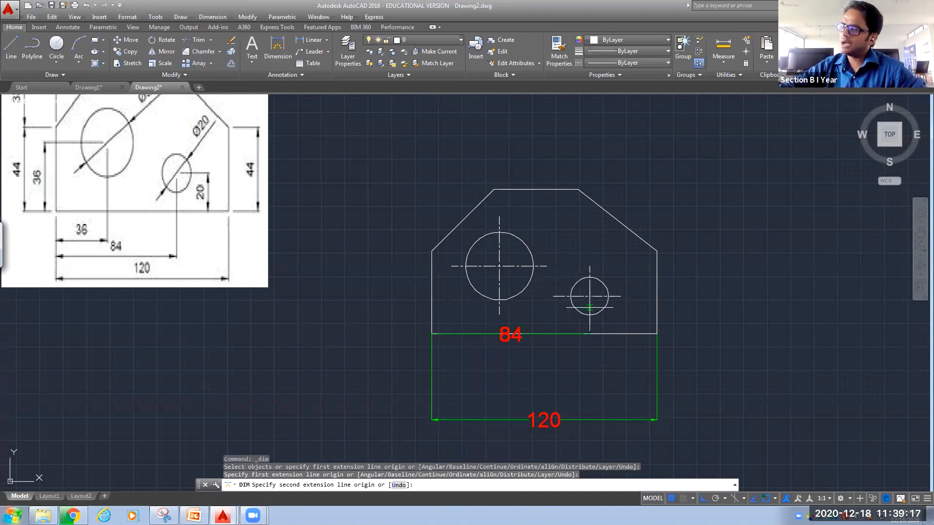
click(590, 334)
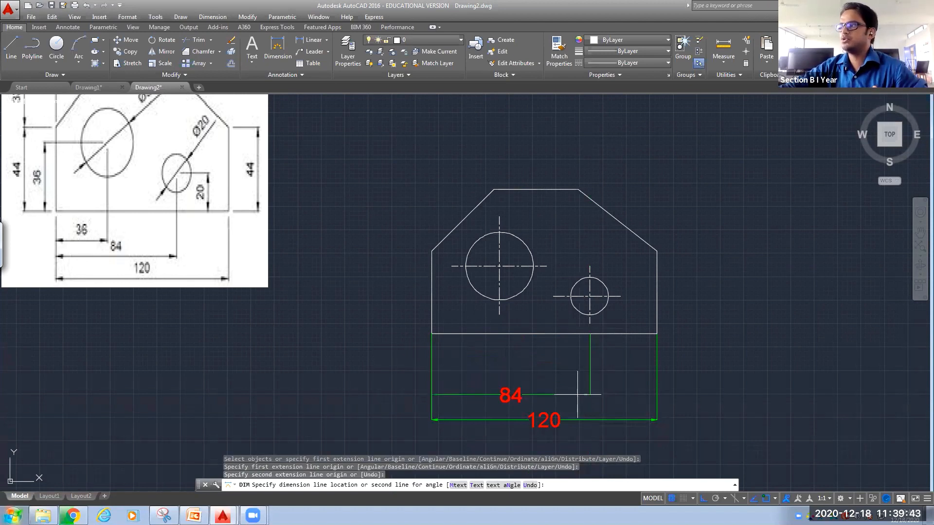
click(581, 397)
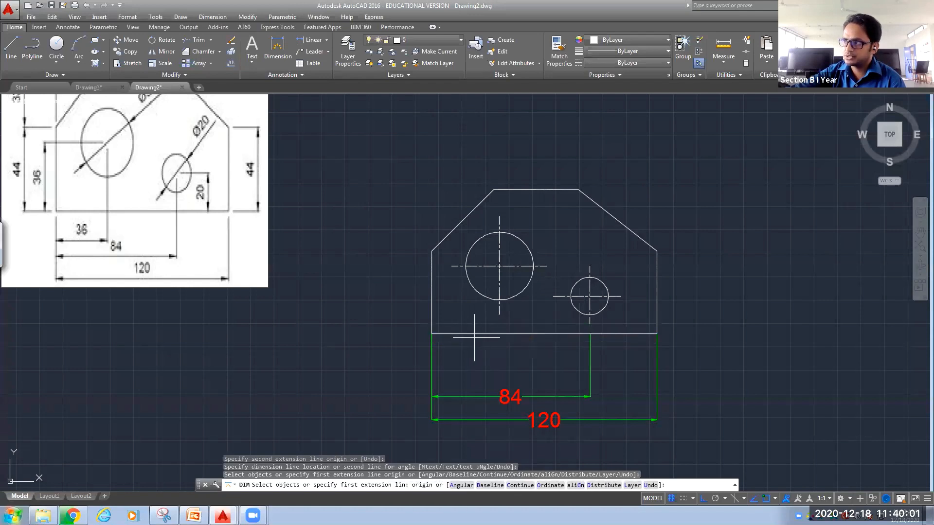
Dimension the horizontal distance from the plate's lower-left corner to the large circle's centre, placing it above the 84 dimension.
click(432, 333)
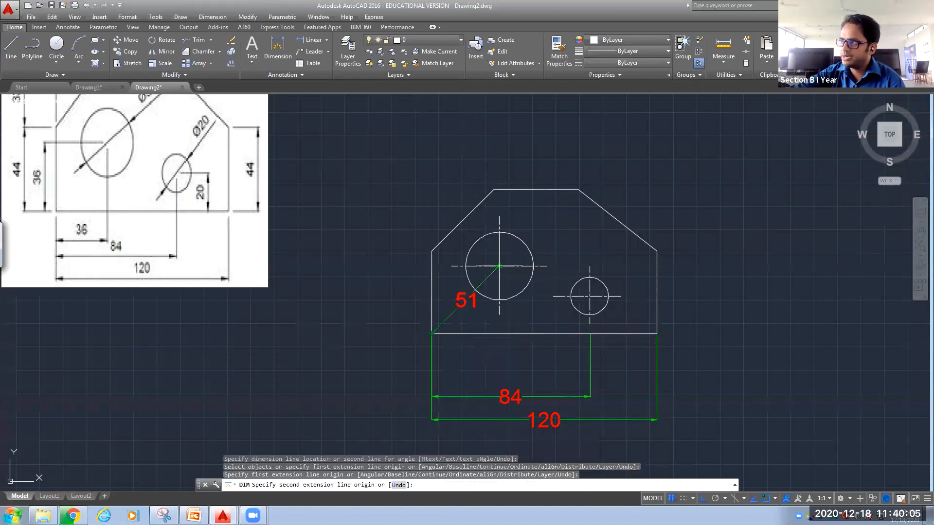
scroll(499, 266, up, 8)
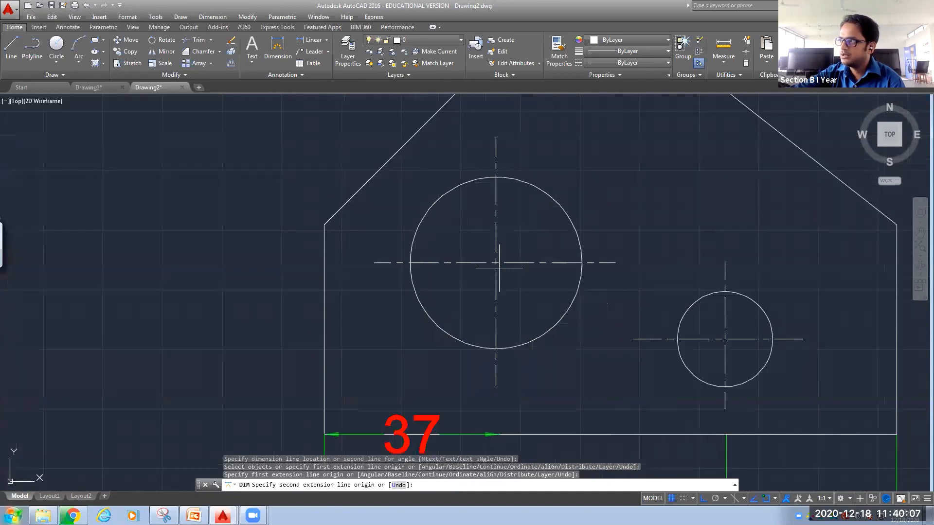
scroll(481, 255, up, 6)
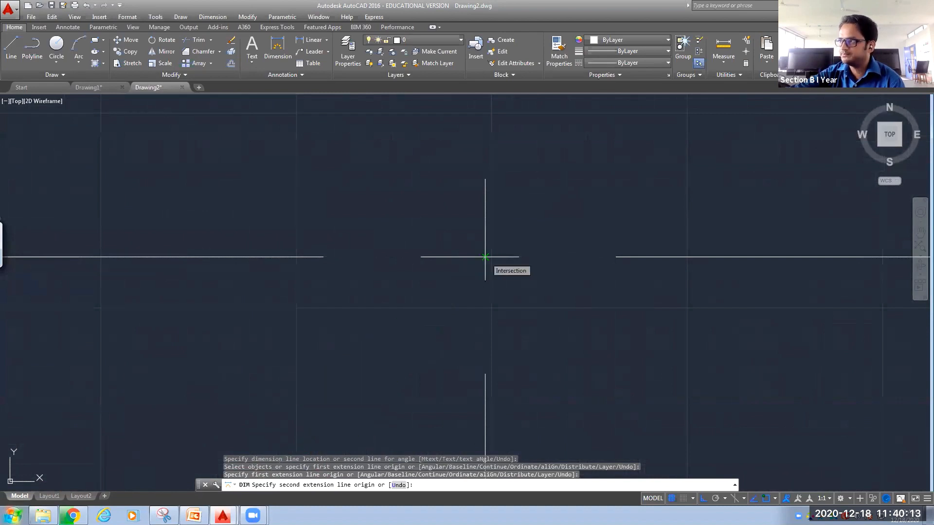
scroll(485, 256, down, 6)
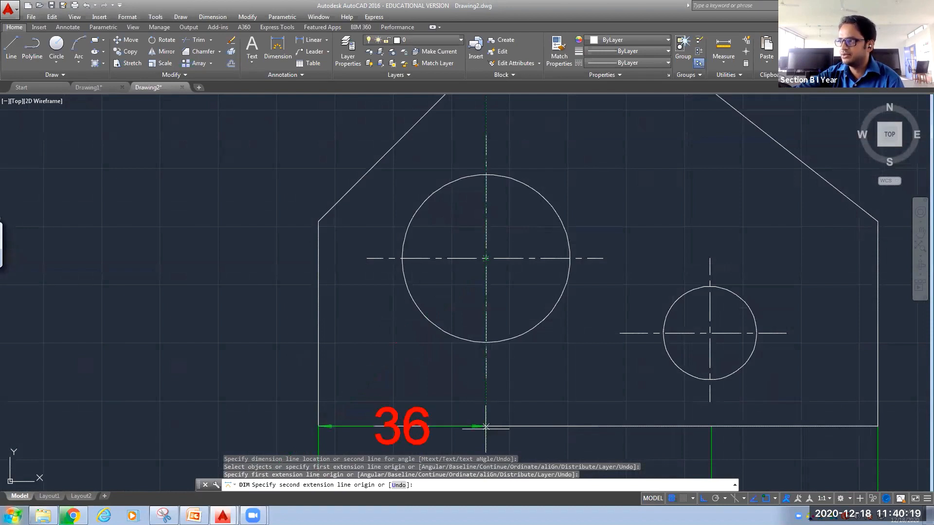
click(485, 427)
scroll(484, 426, down, 5)
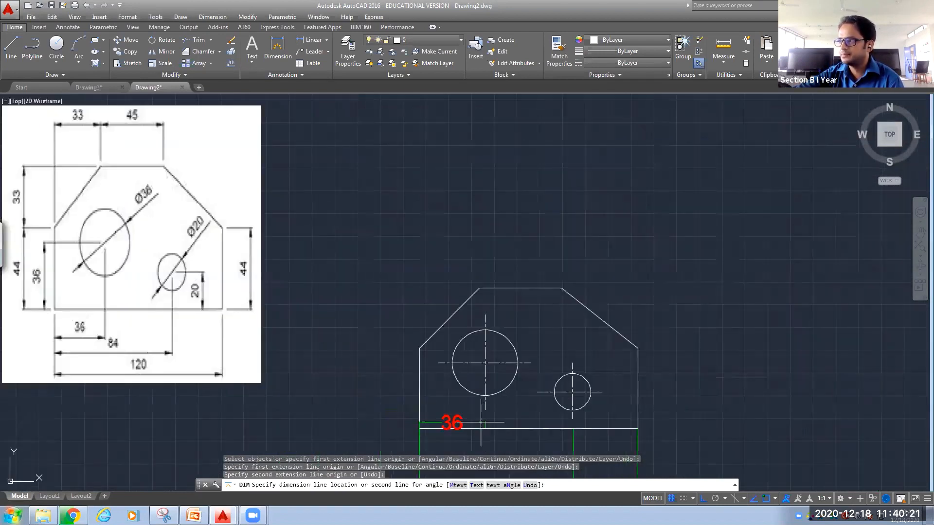
middle_drag(480, 408, 473, 282)
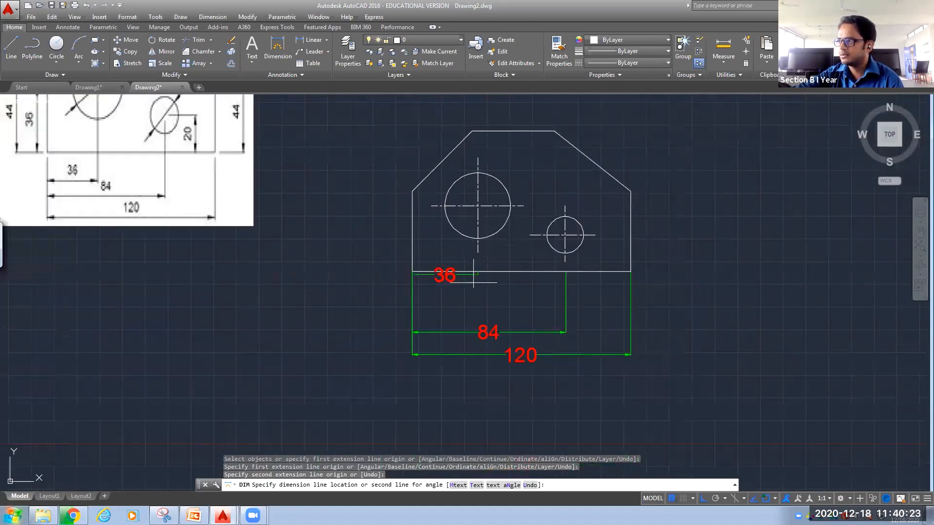
click(472, 307)
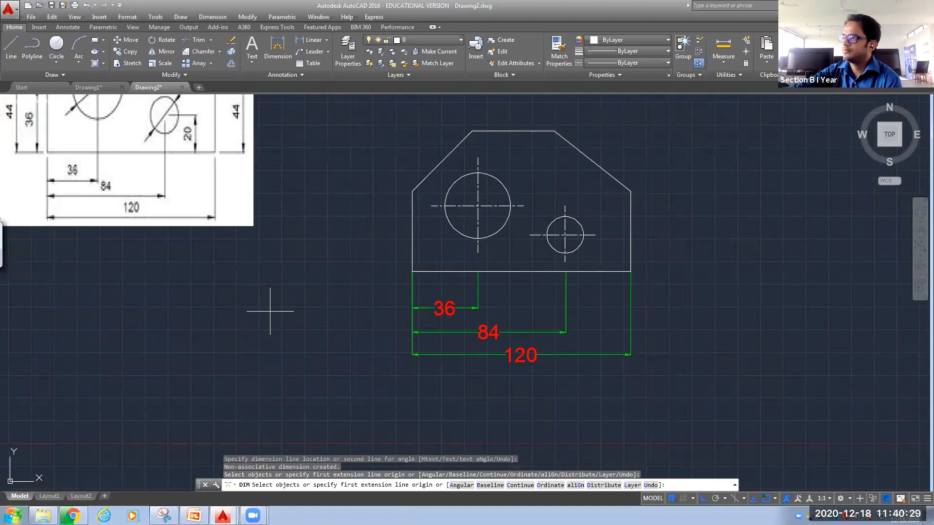
Dimension the vertical distance from the plate's lower-left corner to the large circle's centre height, placing it just outside the left edge.
middle_drag(270, 311, 333, 385)
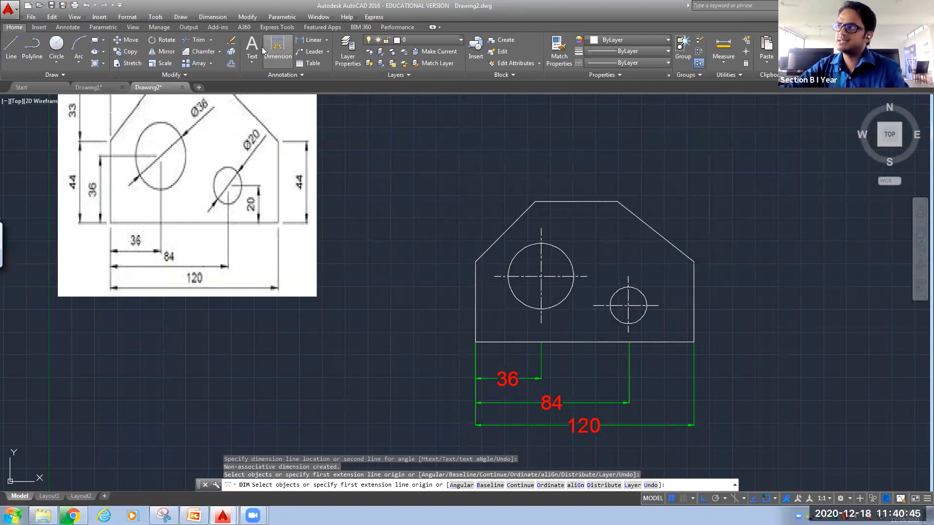
click(278, 49)
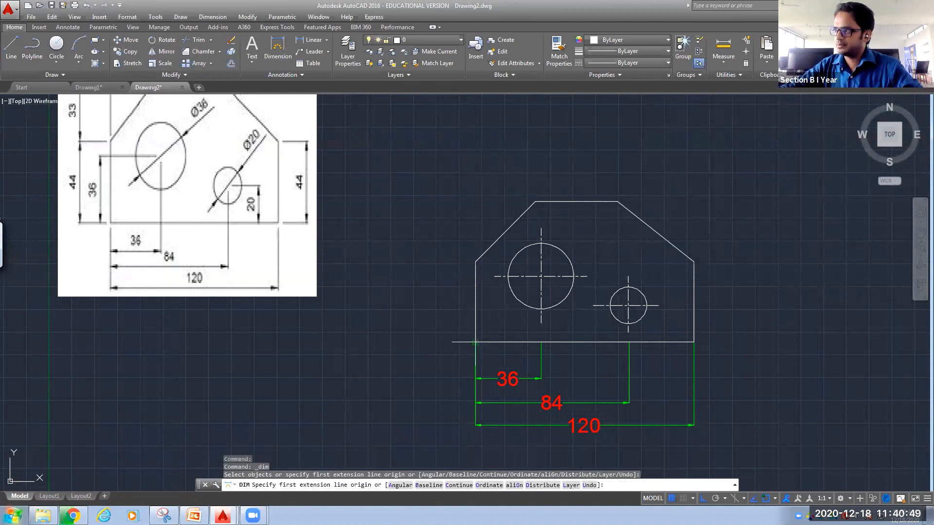
click(475, 342)
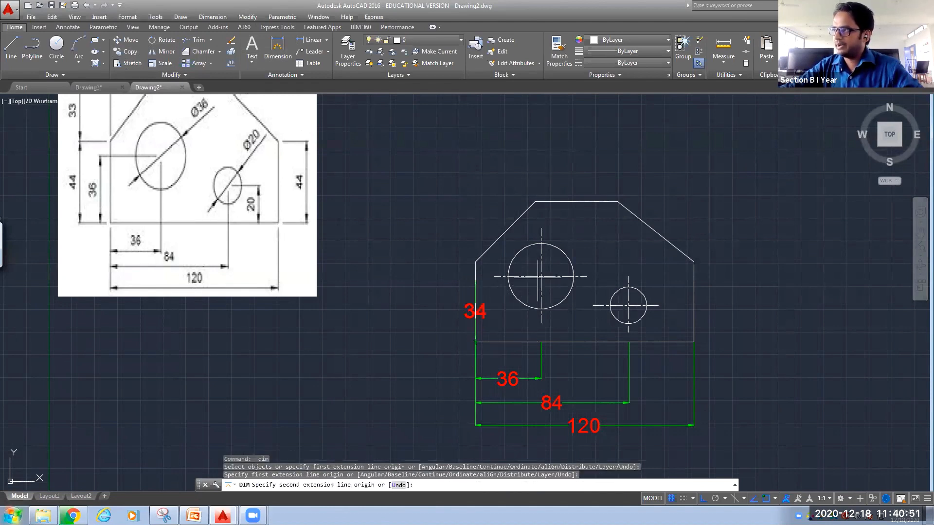
click(475, 277)
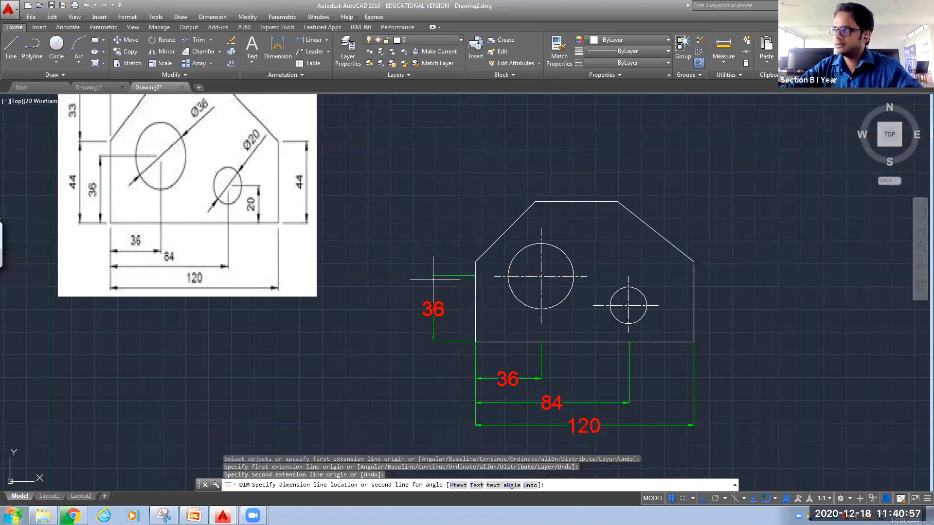
click(458, 275)
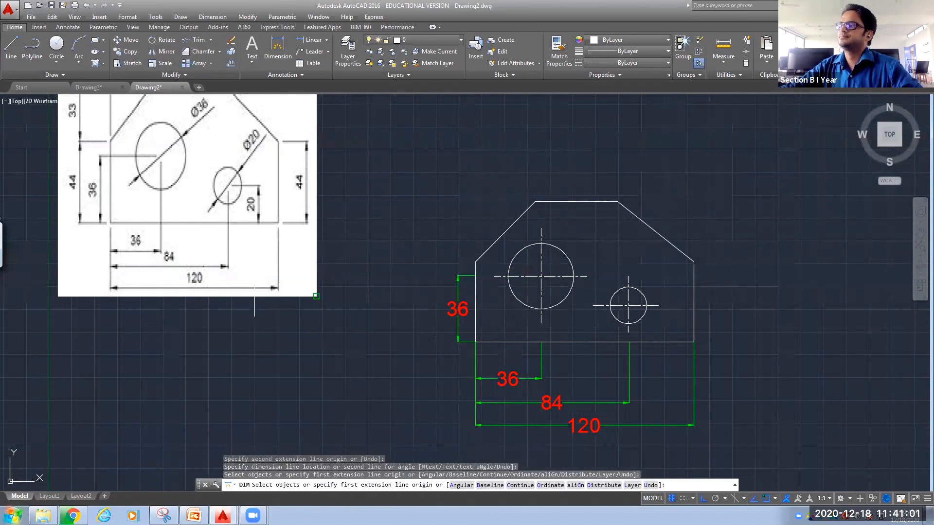
Dimension the height of the plate's vertical left edge, placing it outside the vertical 36 dimension.
click(278, 48)
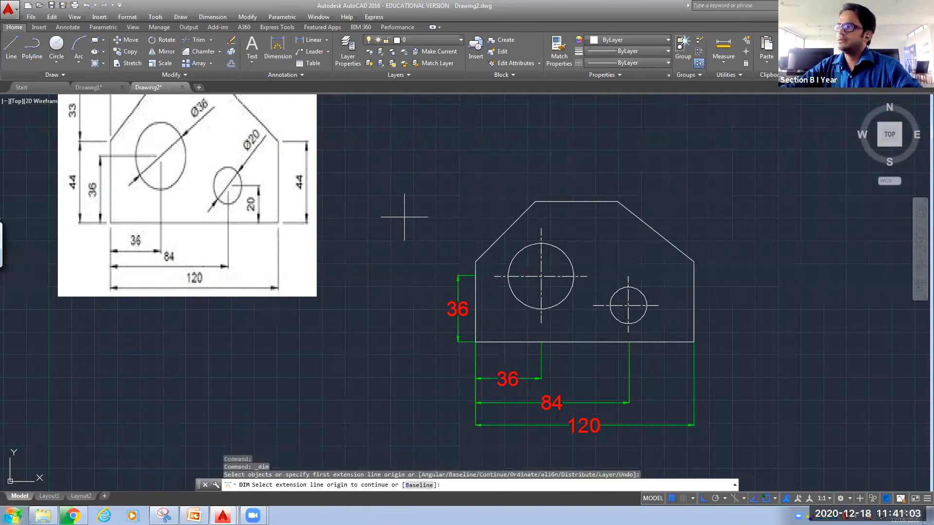
click(475, 343)
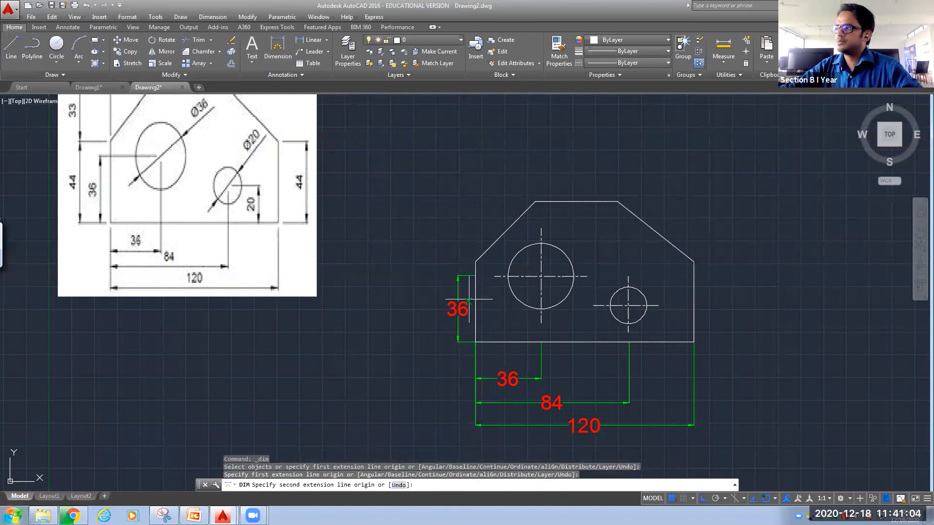
click(475, 263)
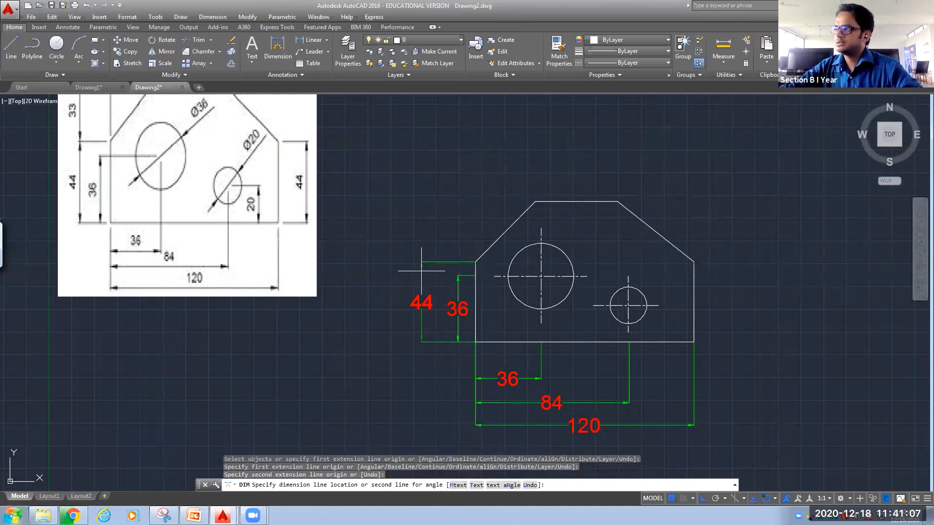
click(422, 273)
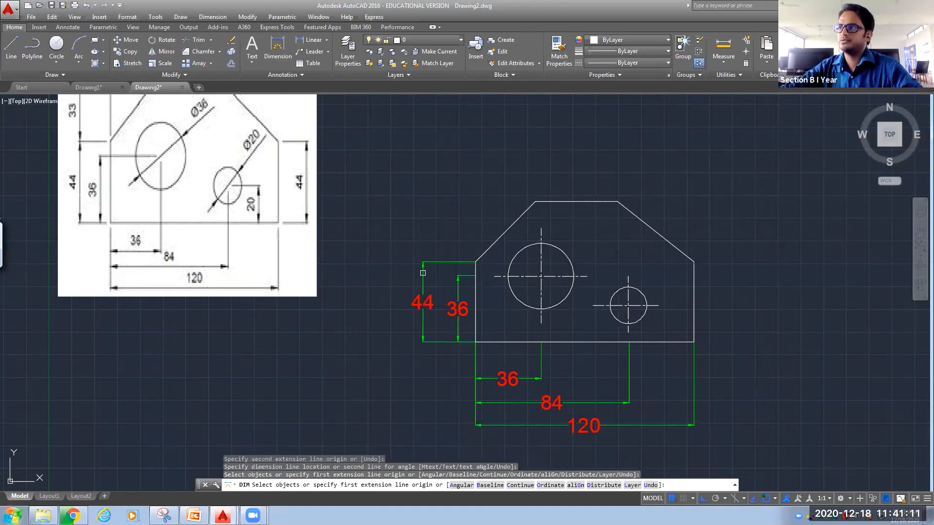
Dimension the vertical rise of the left slanted edge up to the top edge's level, in line above the 44 dimension.
middle_drag(183, 266, 179, 367)
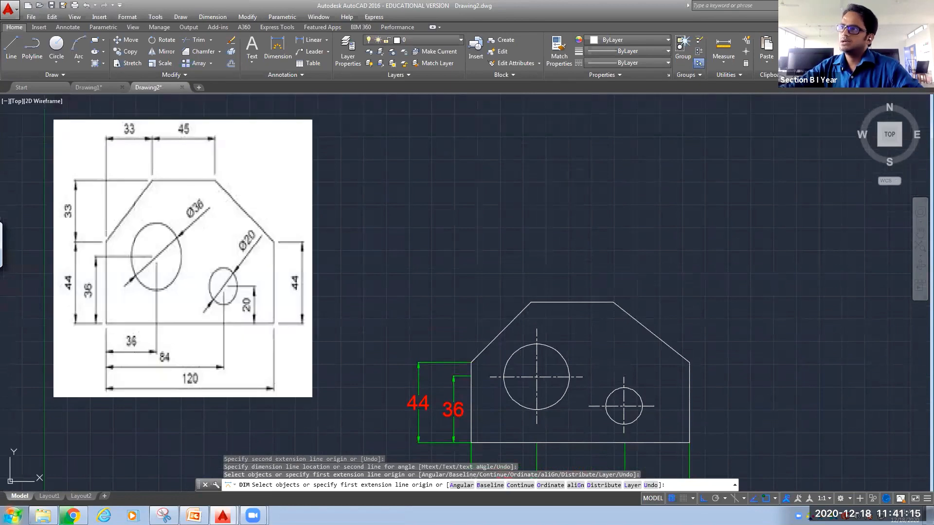
click(279, 53)
key(Return)
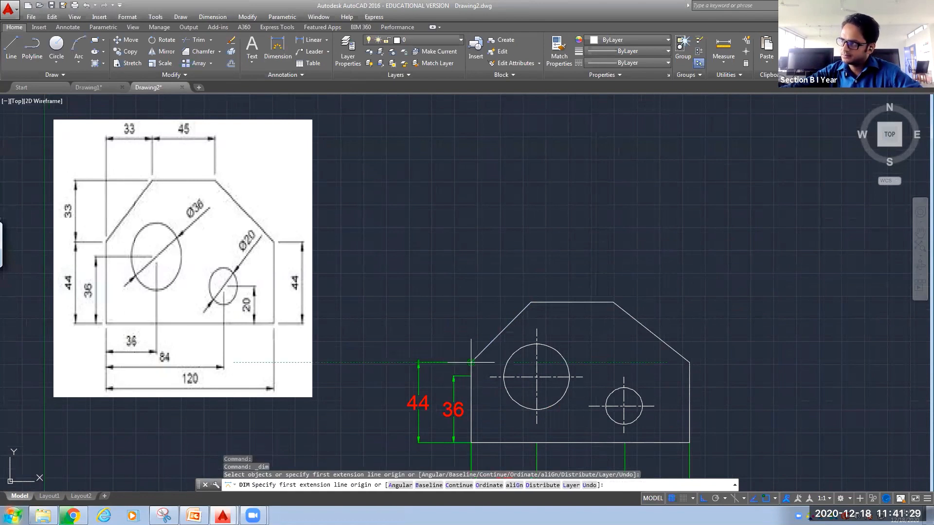
click(470, 363)
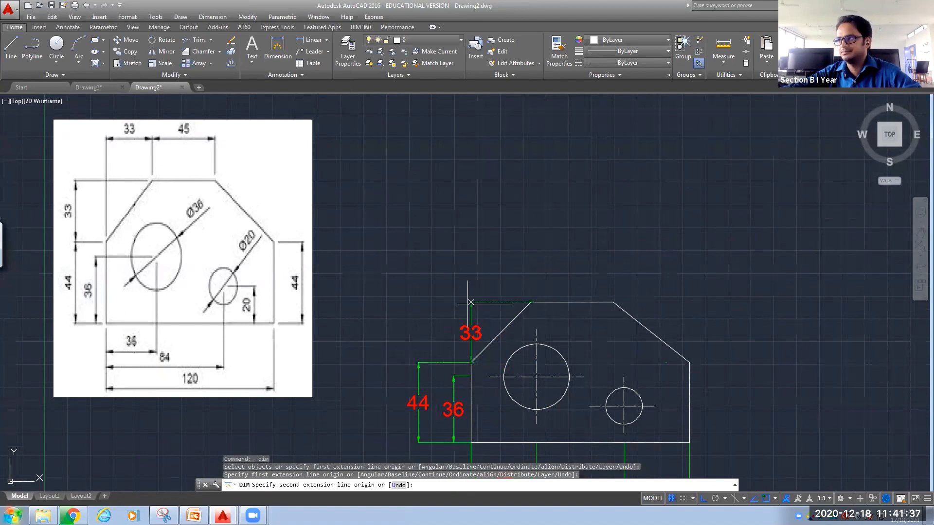
click(468, 304)
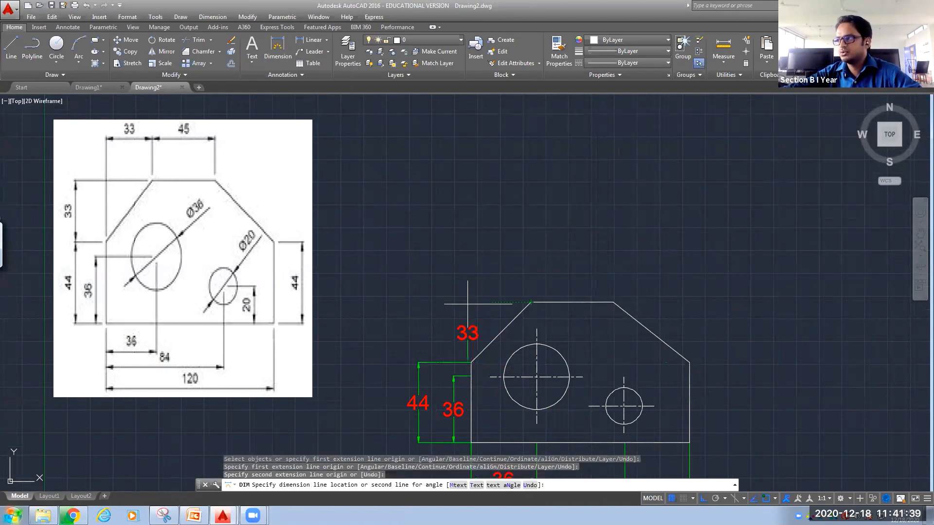
click(417, 311)
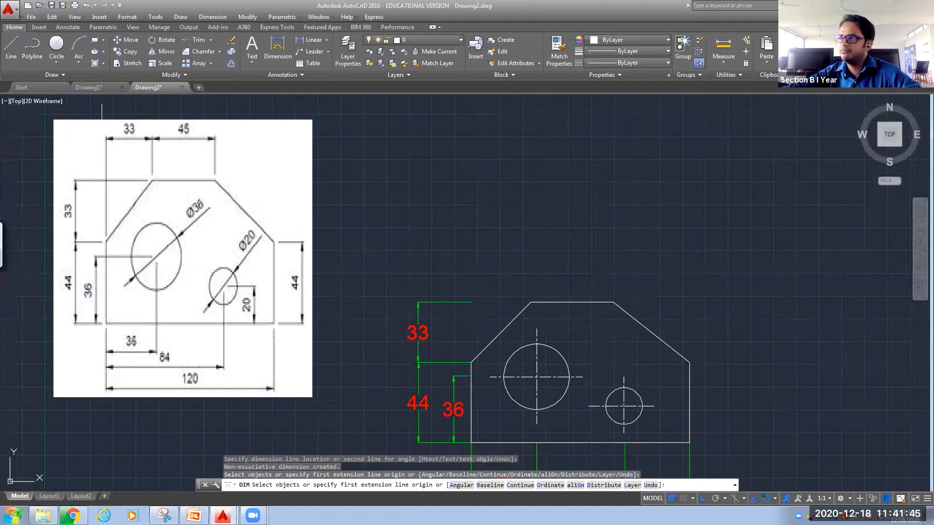
Dimension the horizontal run of the left slanted edge, placing the dimension above the plate's top edge.
click(277, 46)
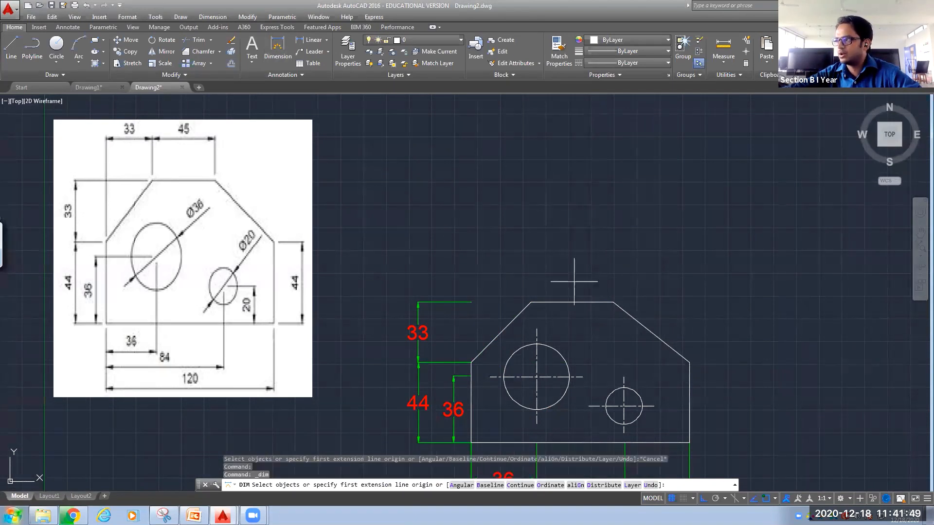
key(Return)
click(471, 302)
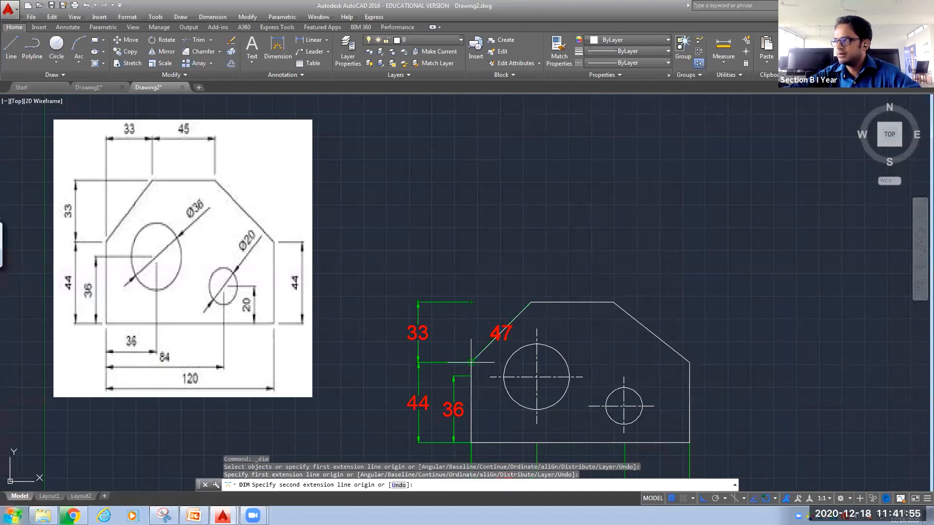
click(468, 303)
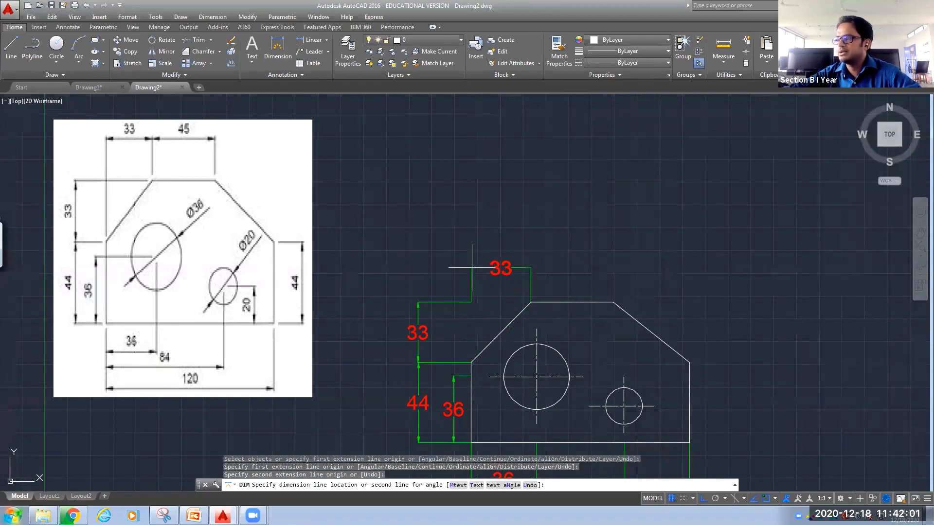
click(472, 267)
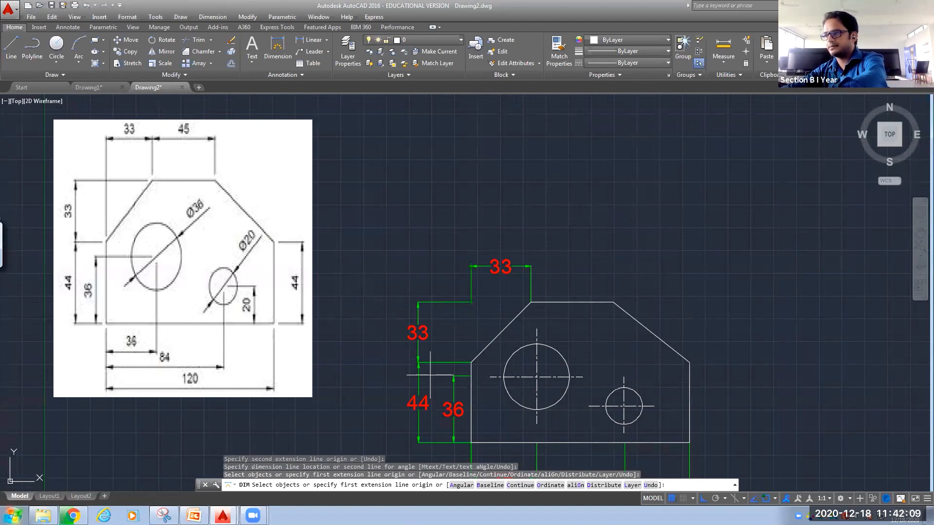
Undo the horizontal and vertical 33 dimensions of the left slanted edge.
key(ctrl+z)
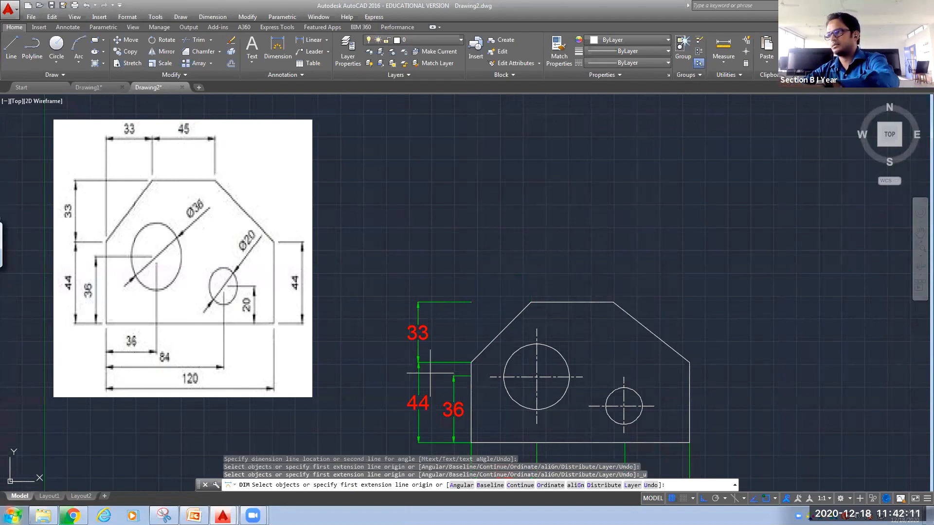
key(ctrl+z)
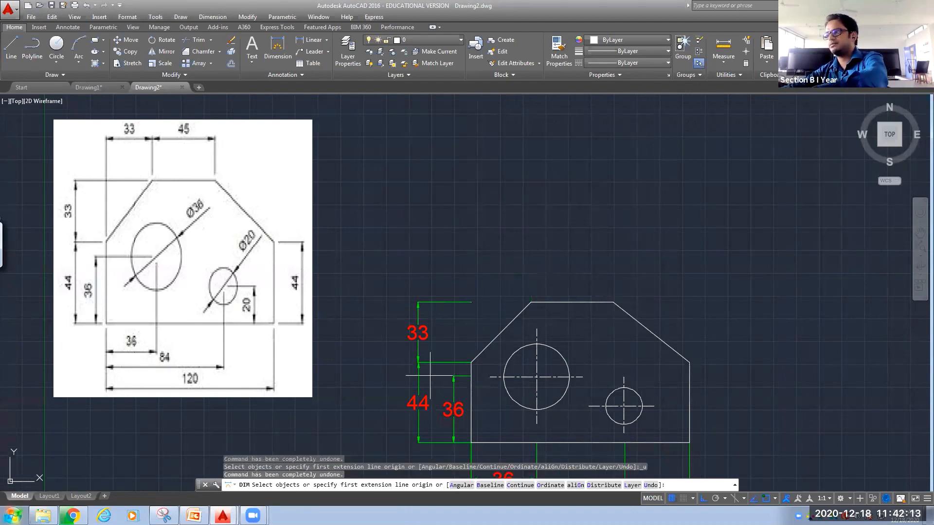
key(Escape)
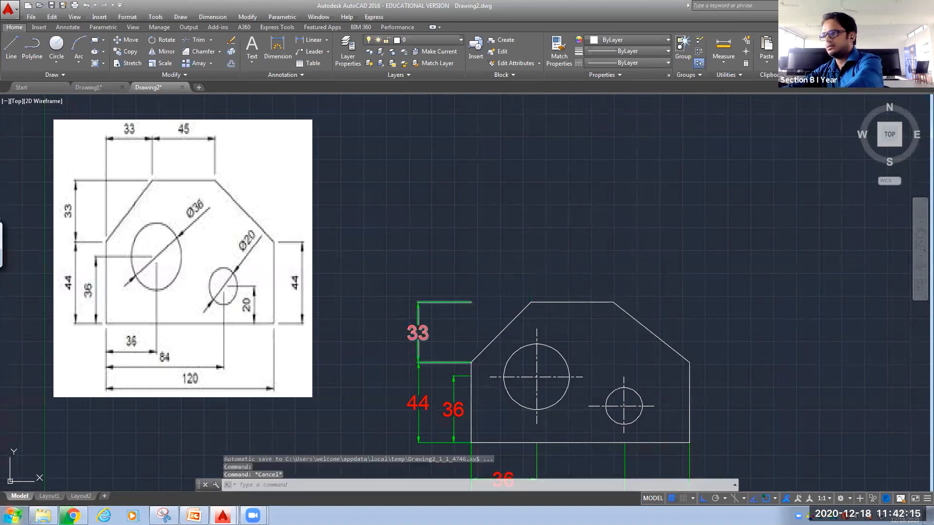
key(Escape)
key(ctrl+z)
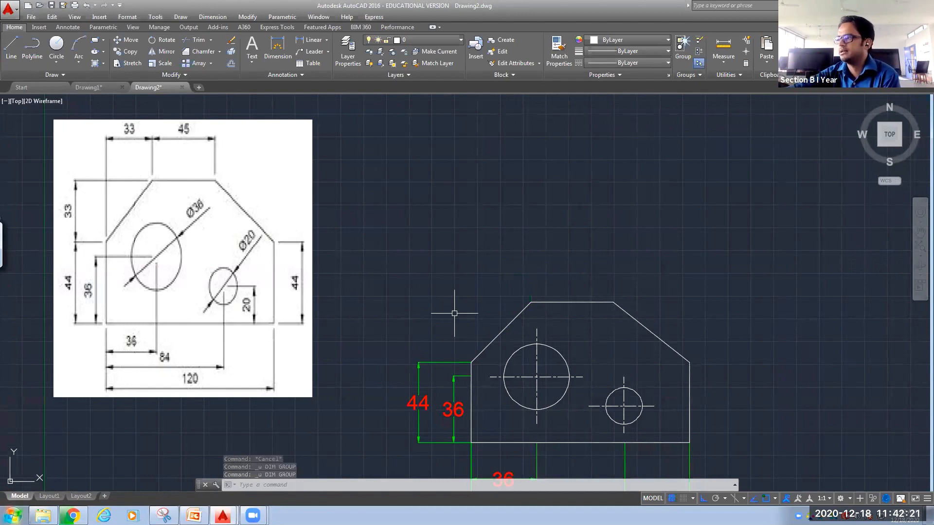
click(277, 42)
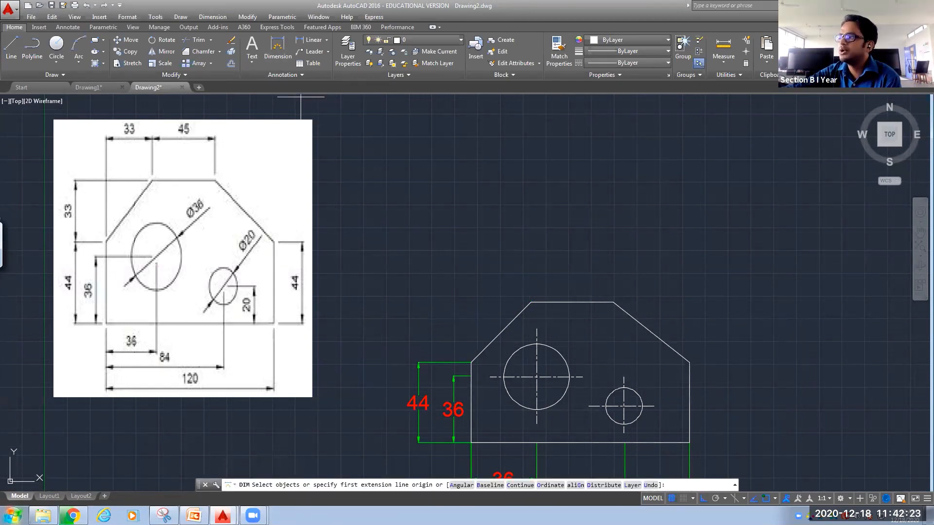
click(505, 328)
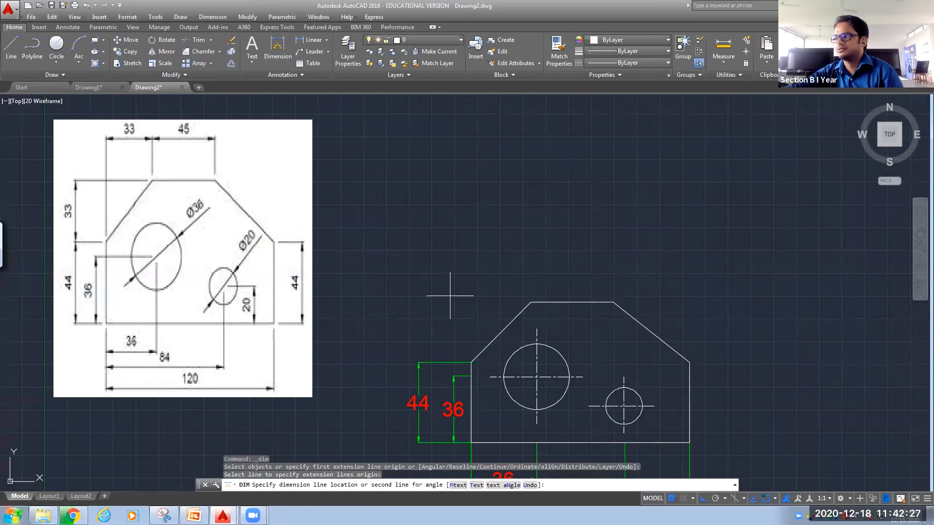
key(Escape)
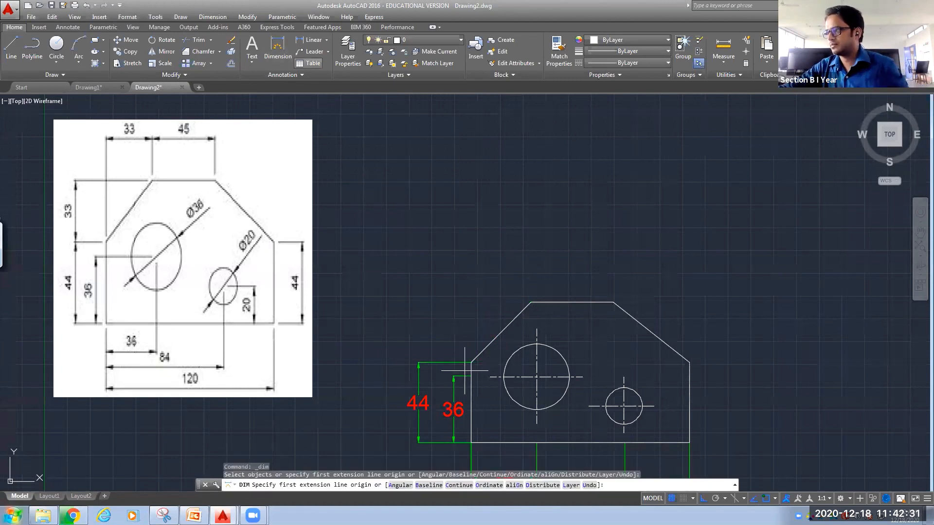
Turn Ortho off and add an aligned dimension along the left slanted edge, placed parallel outside the plate.
click(704, 499)
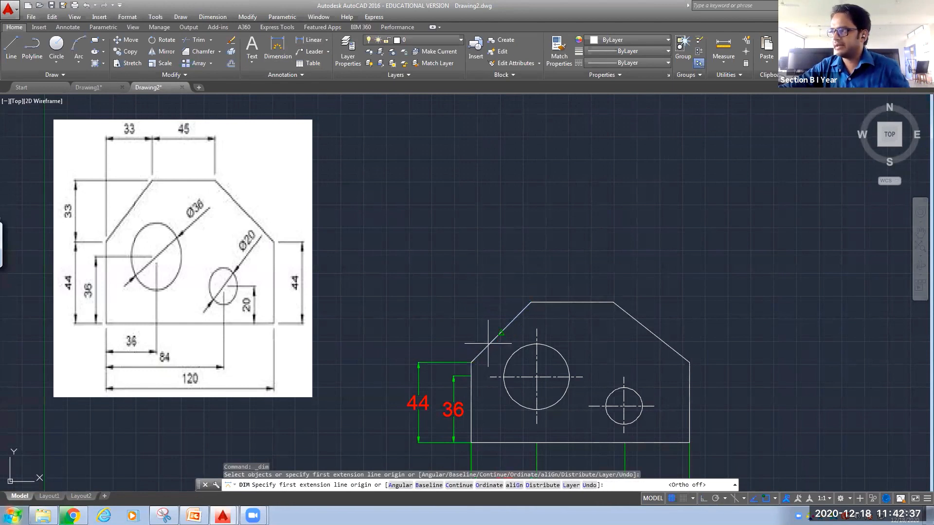
click(471, 362)
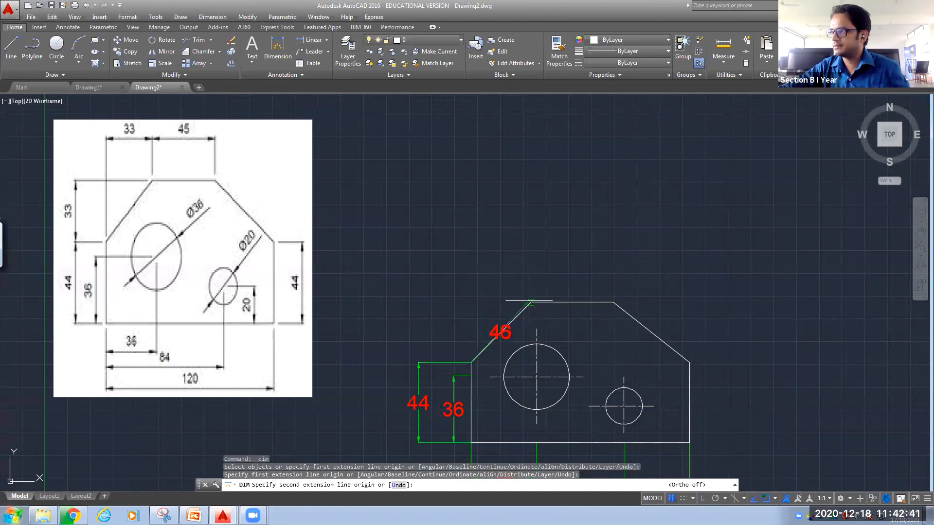
click(531, 302)
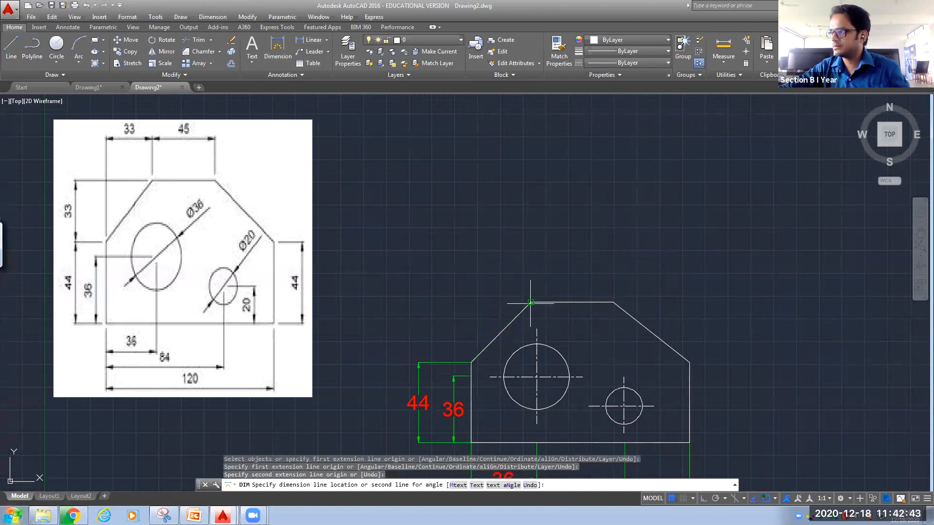
click(471, 313)
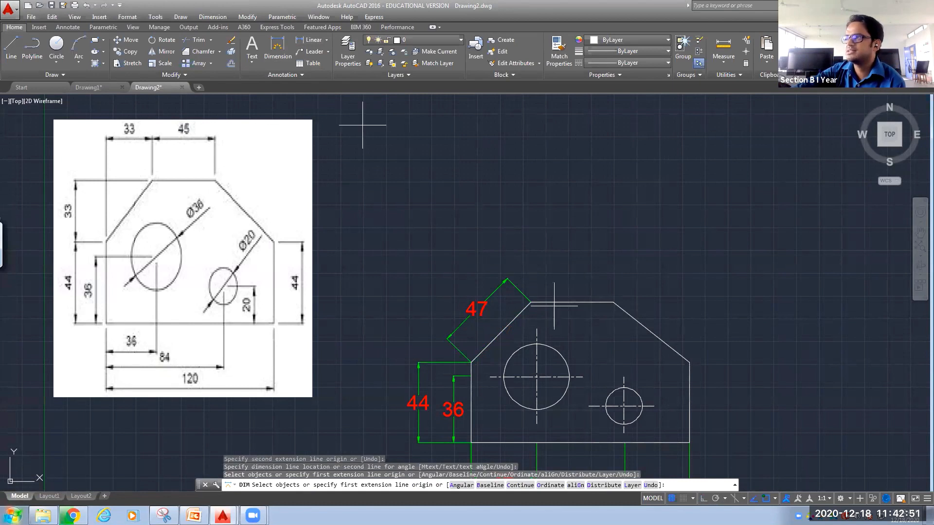
Dimension the length of the plate's horizontal top edge, placing the dimension above it.
click(277, 48)
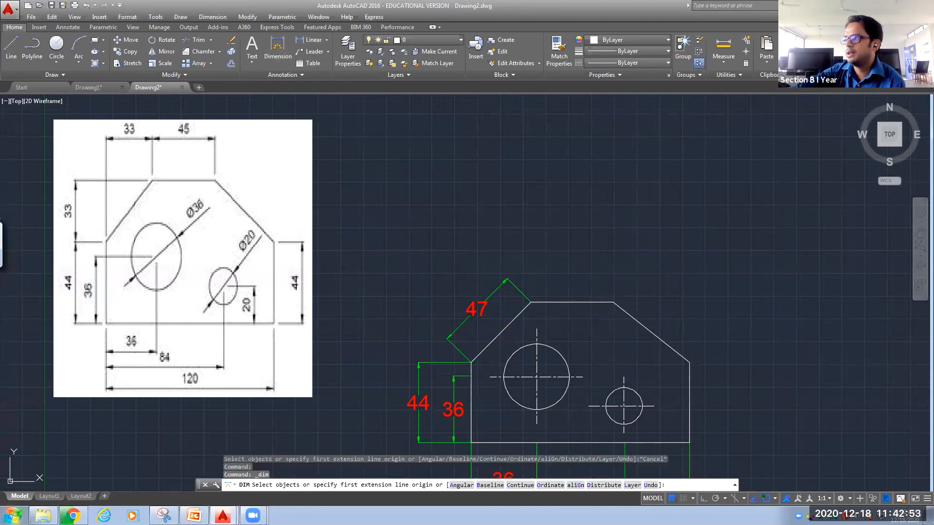
click(530, 302)
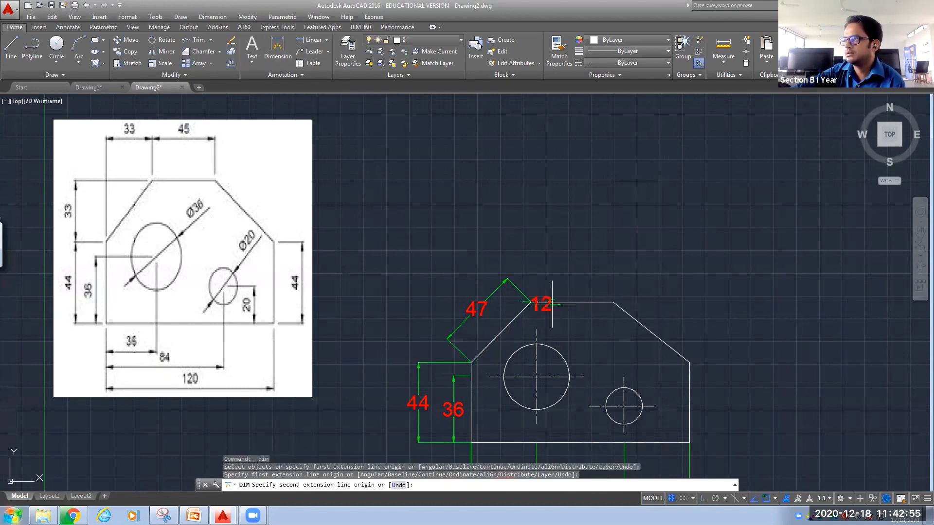
click(613, 302)
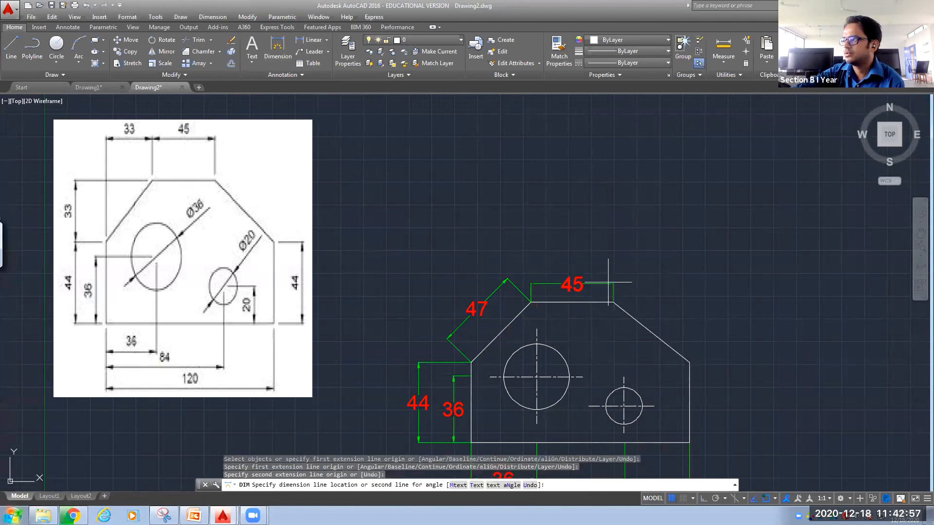
click(608, 267)
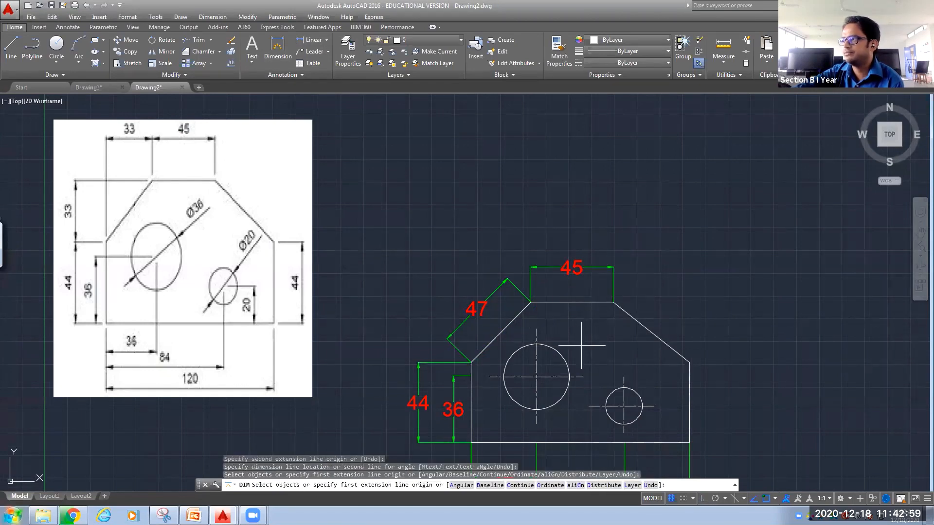
Dimension the height of the plate's right vertical edge, placing the dimension outside the plate.
mouse_move(576, 320)
middle_down()
mouse_move(547, 250)
mouse_move(590, 283)
middle_up()
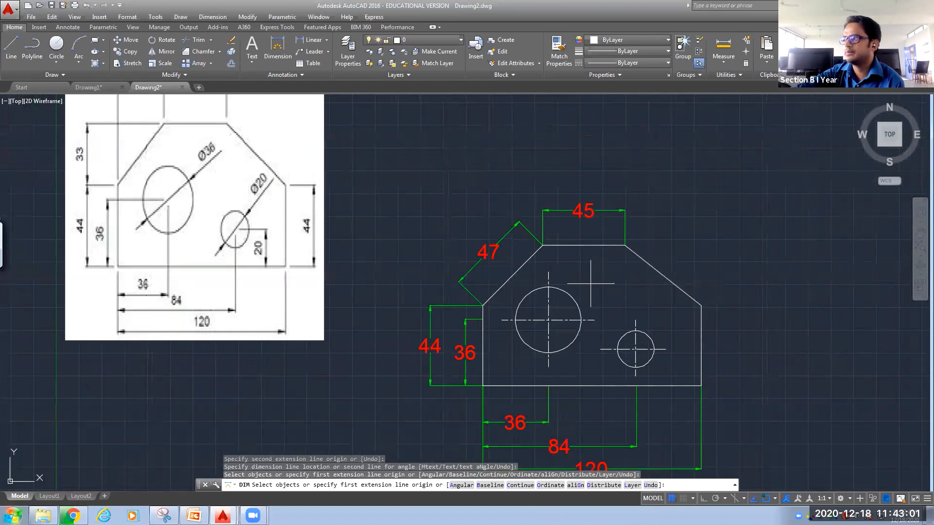
click(277, 48)
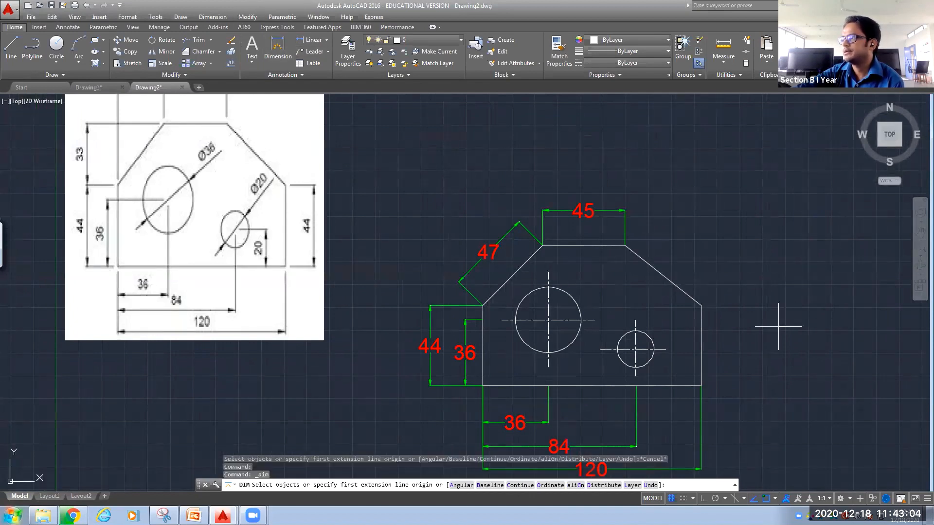
key(Return)
click(701, 386)
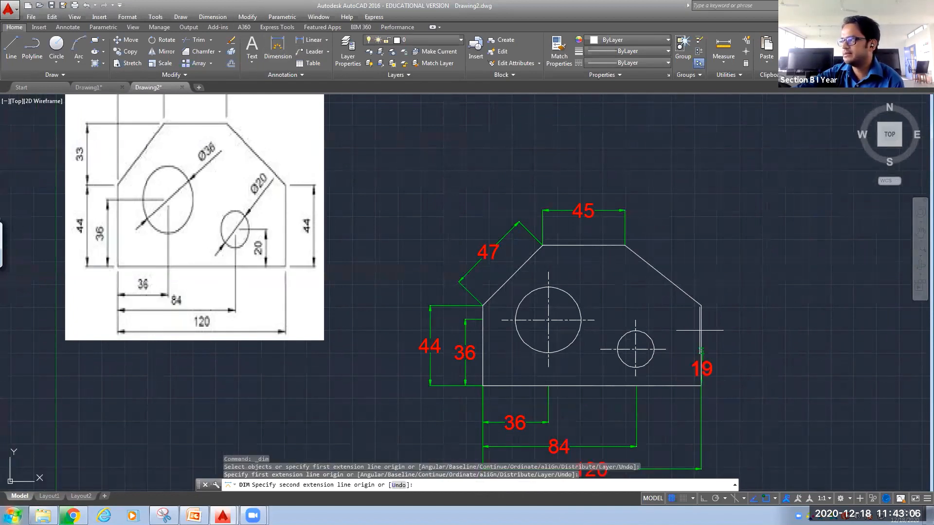
click(702, 306)
click(727, 321)
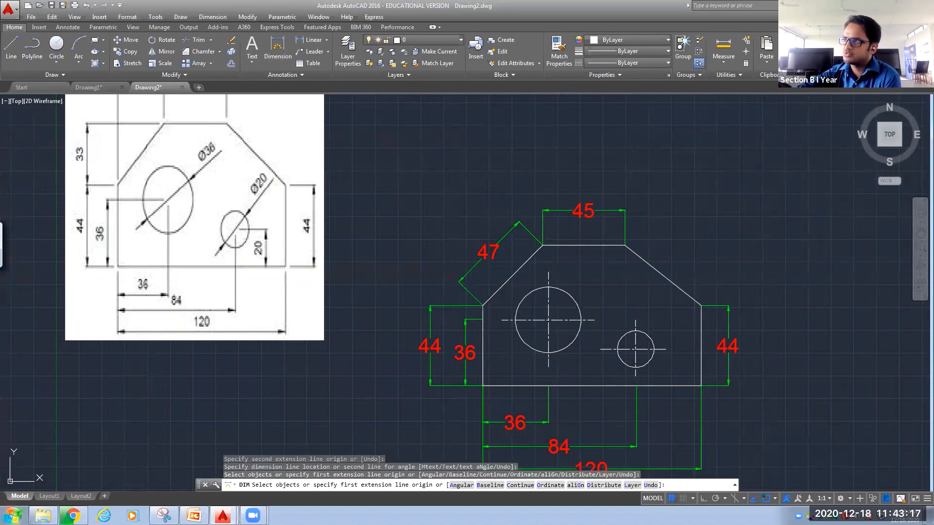
Dimension the height of the small circle's centre above the plate's bottom edge, placing the dimension between the circle and the right edge.
click(278, 49)
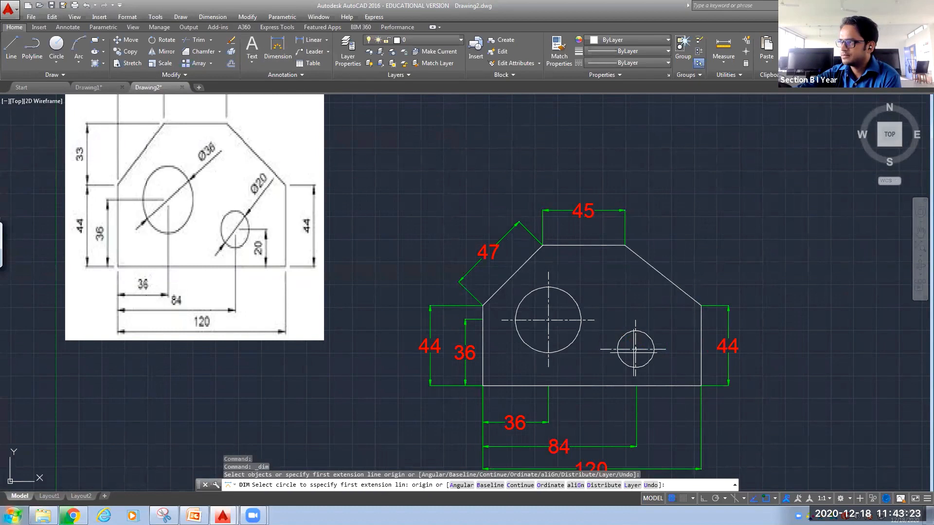
click(635, 349)
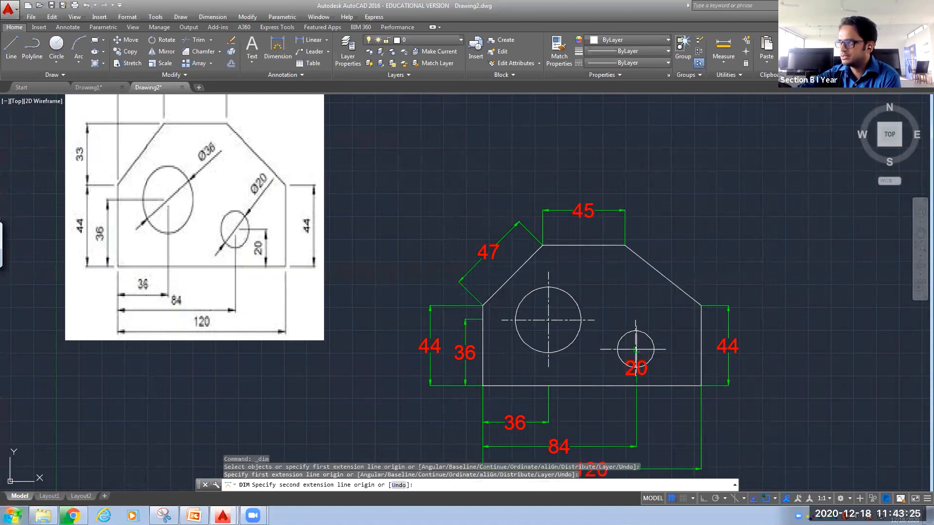
click(636, 385)
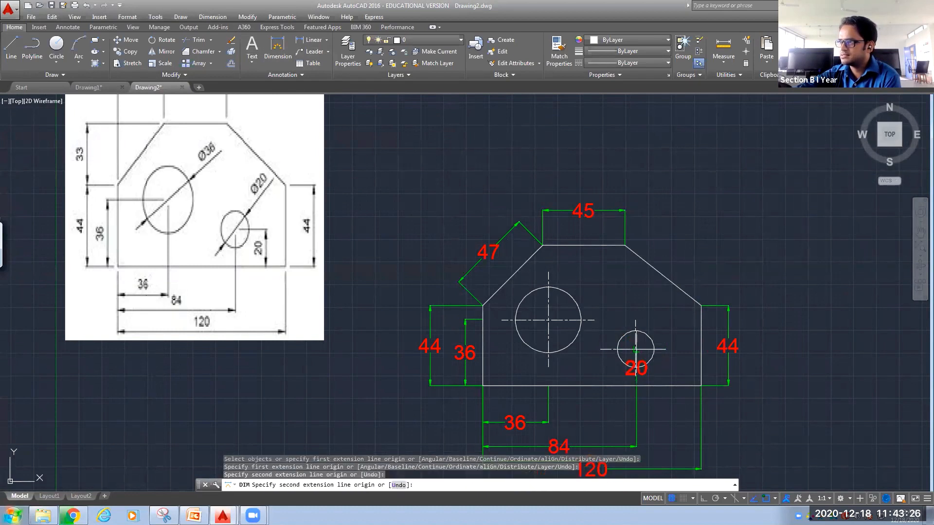
click(674, 354)
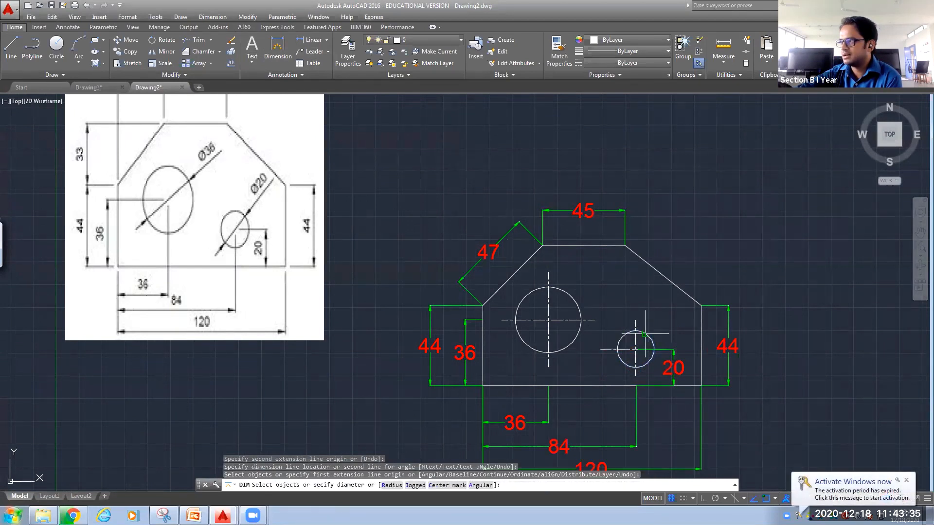
Add diameter dimensions to the small and large circles, placing each label above and right of its circle, and end the Dimension command.
click(647, 336)
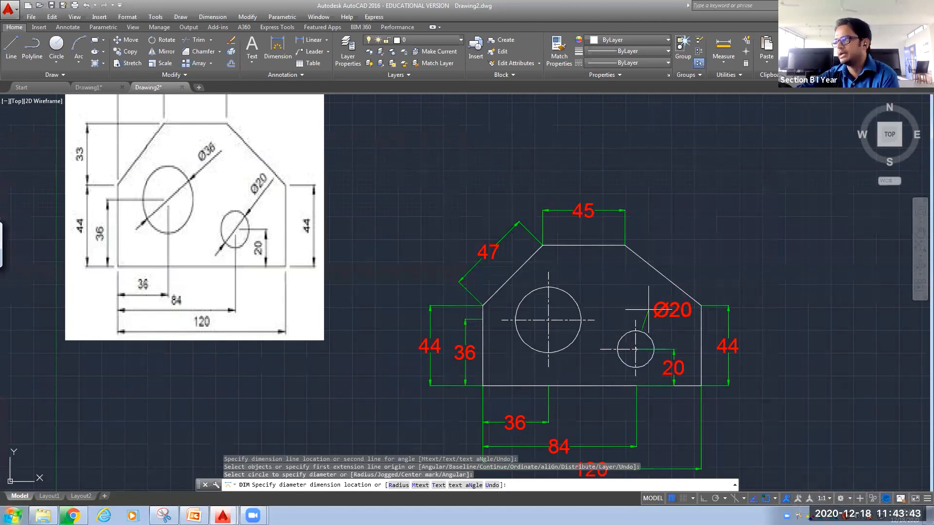
click(649, 308)
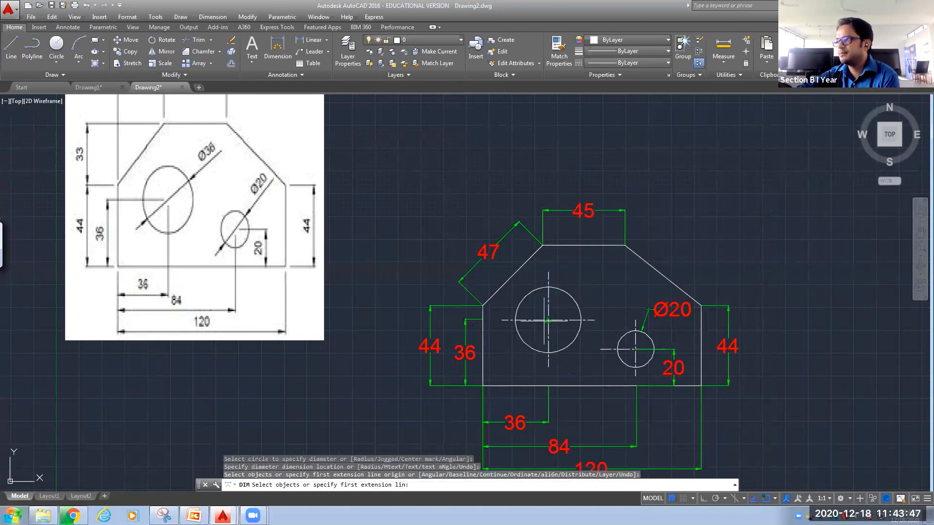
click(571, 299)
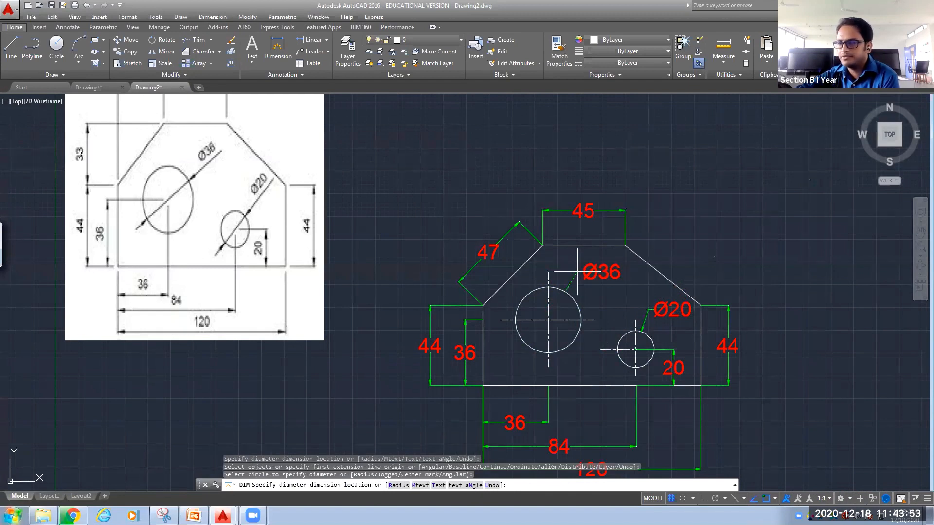
click(576, 271)
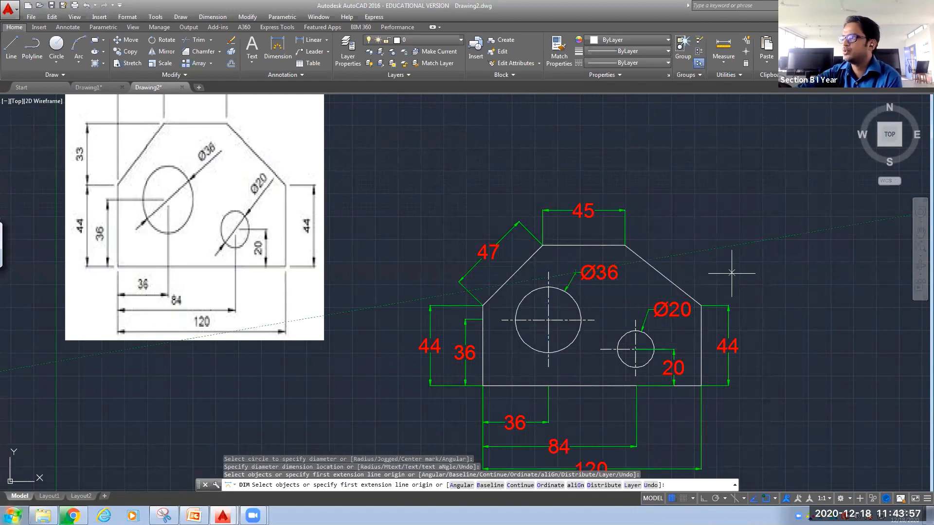
mouse_move(732, 273)
middle_down()
mouse_move(661, 219)
mouse_move(640, 187)
mouse_move(614, 209)
mouse_move(652, 277)
mouse_move(673, 292)
mouse_move(837, 301)
middle_up()
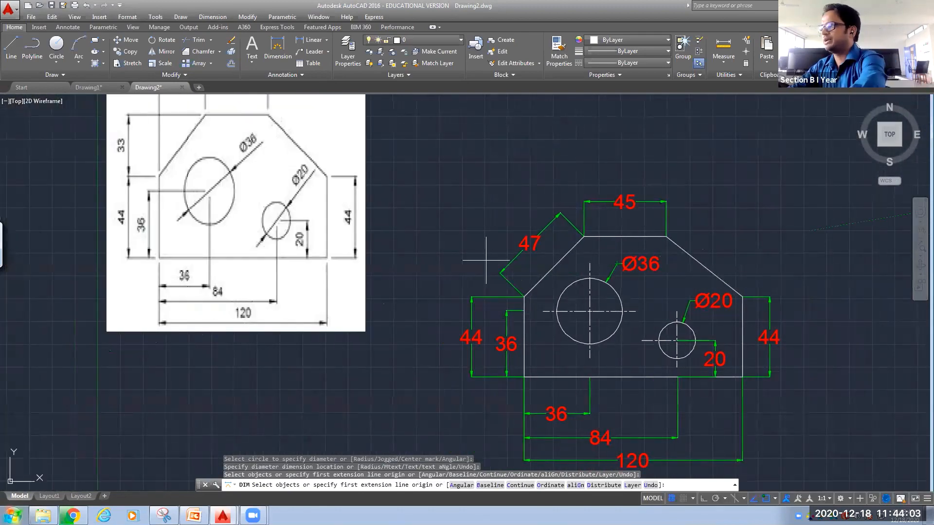
key(Escape)
key(Escape)
key(Escape)
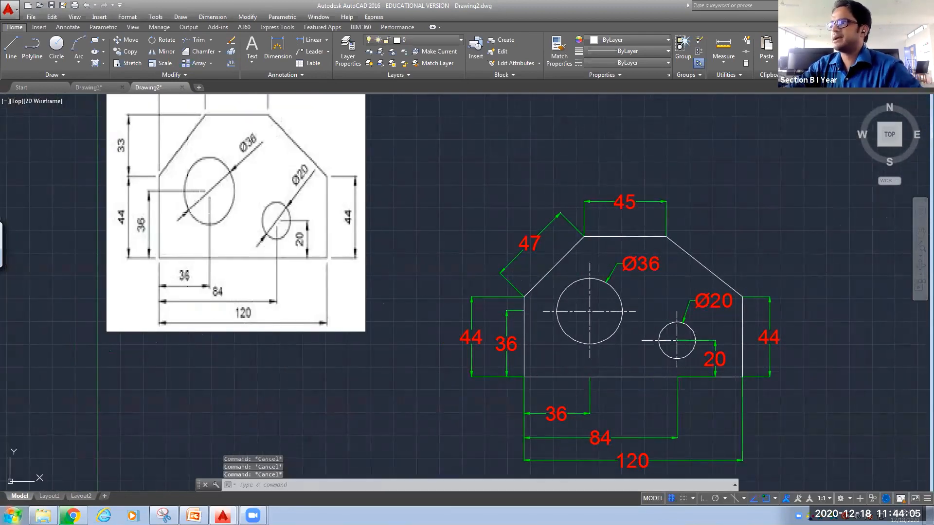
Move the reference image down and to the right so that it sits beside the dimensioned plate.
click(206, 210)
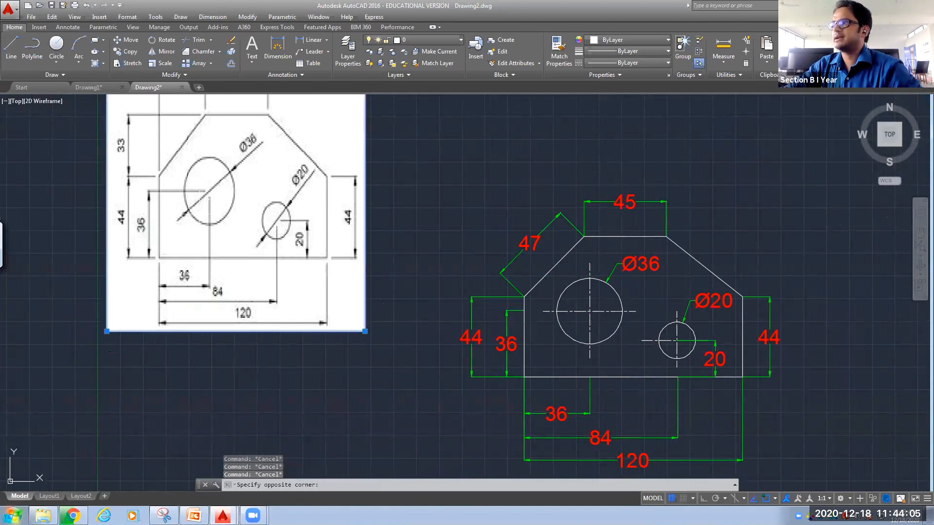
click(121, 42)
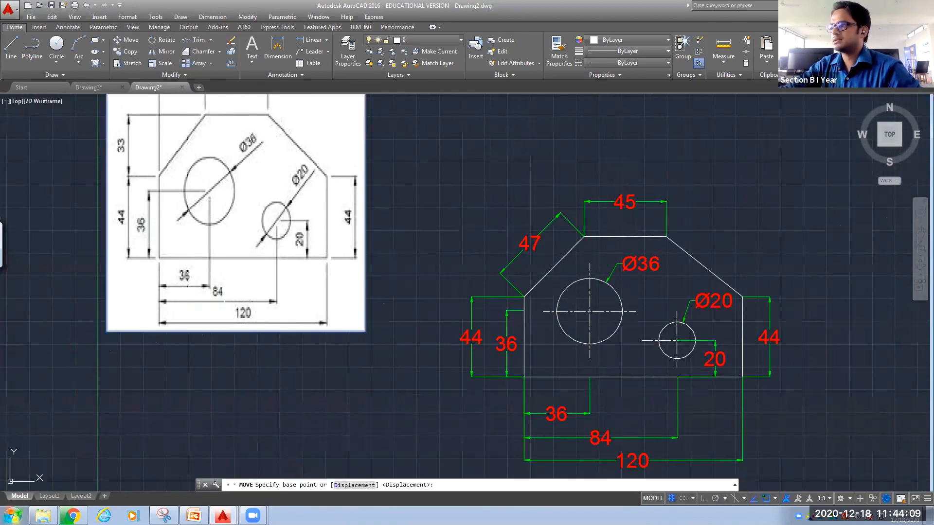
click(365, 331)
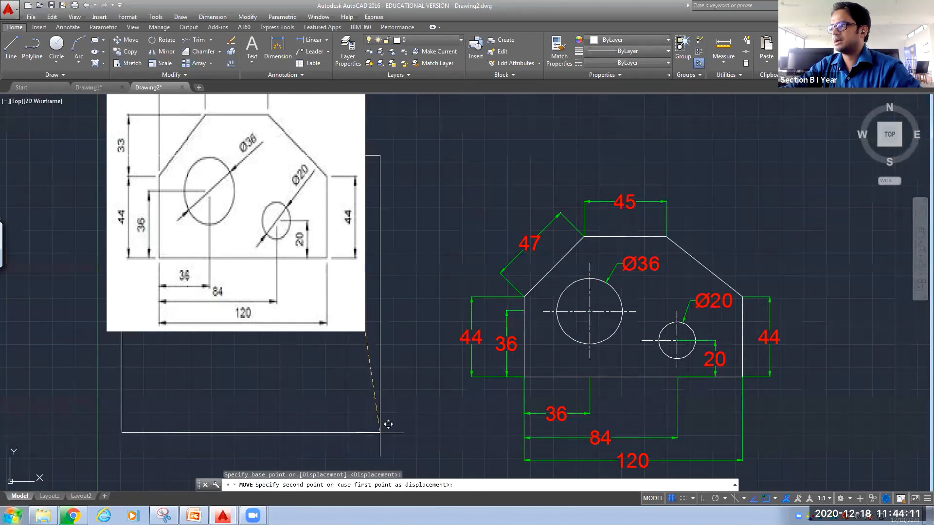
click(426, 461)
mouse_move(442, 432)
middle_down()
mouse_move(388, 385)
mouse_move(402, 361)
mouse_move(431, 344)
mouse_move(436, 366)
middle_up()
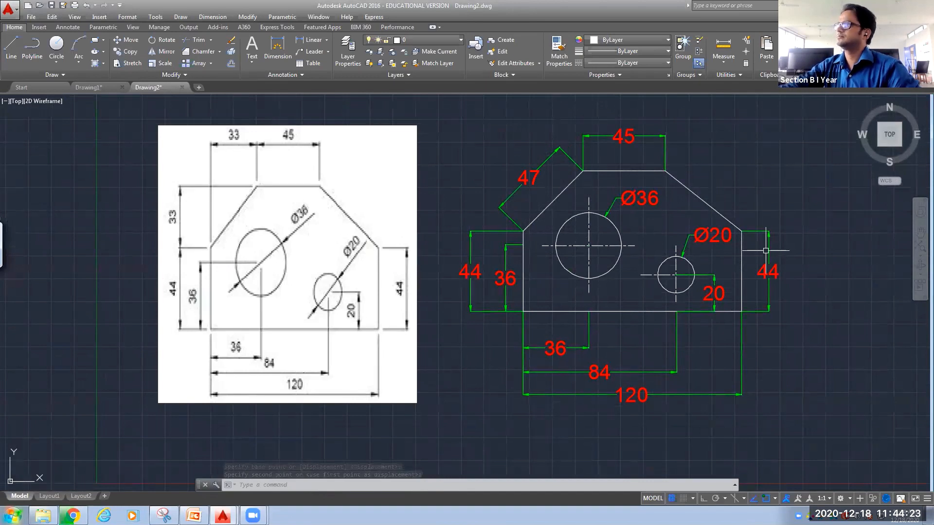
middle_drag(461, 349, 461, 363)
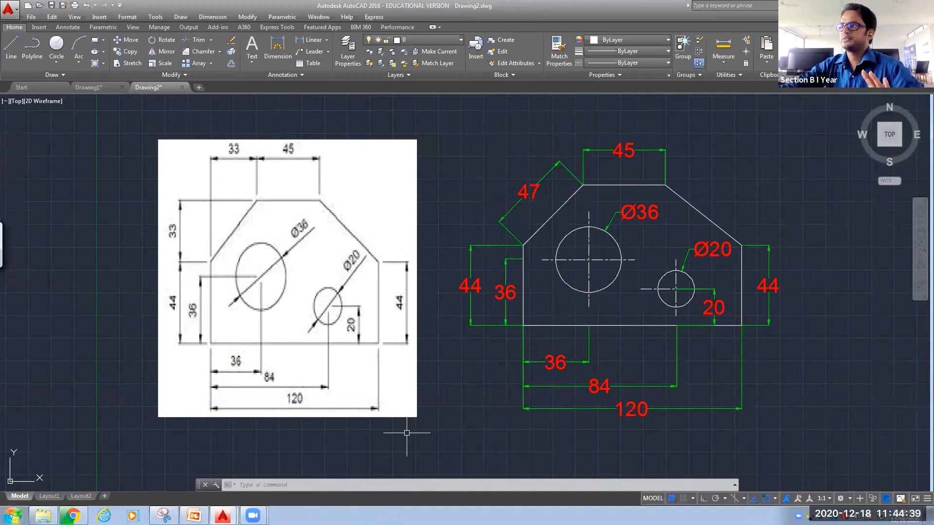
middle_drag(483, 440, 489, 414)
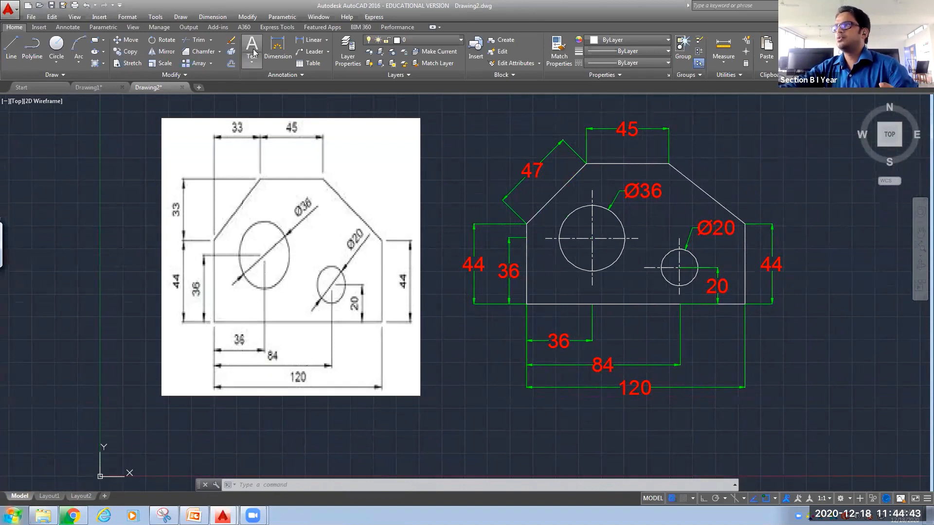
Start a multiline text box just below the reference image and set its text height to 8.
click(252, 49)
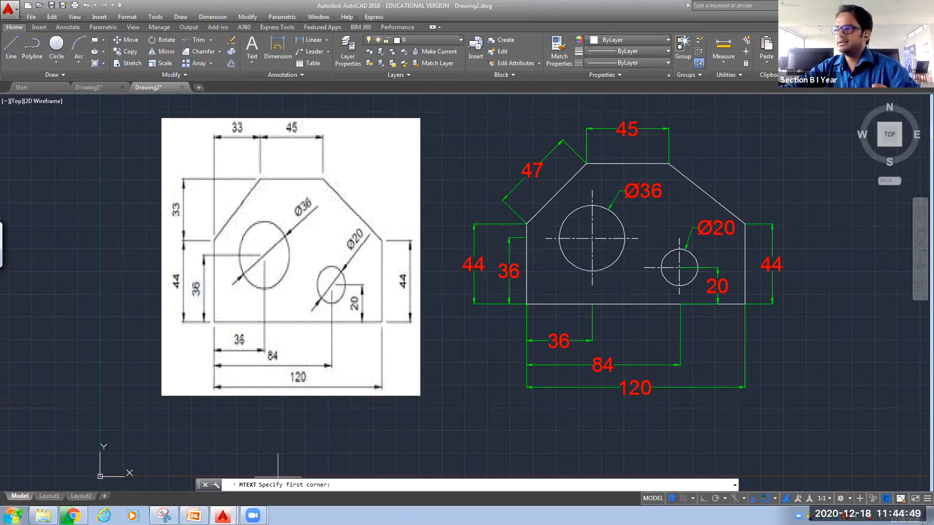
click(306, 403)
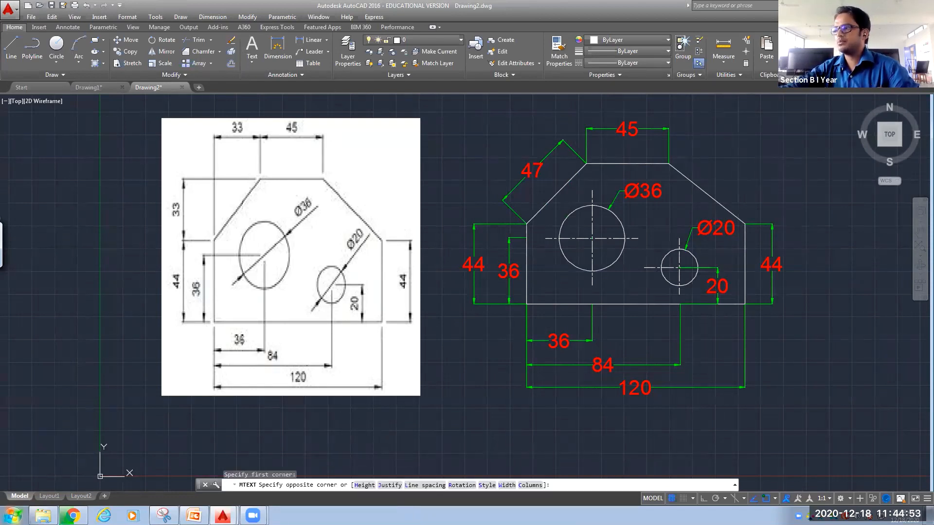
click(478, 424)
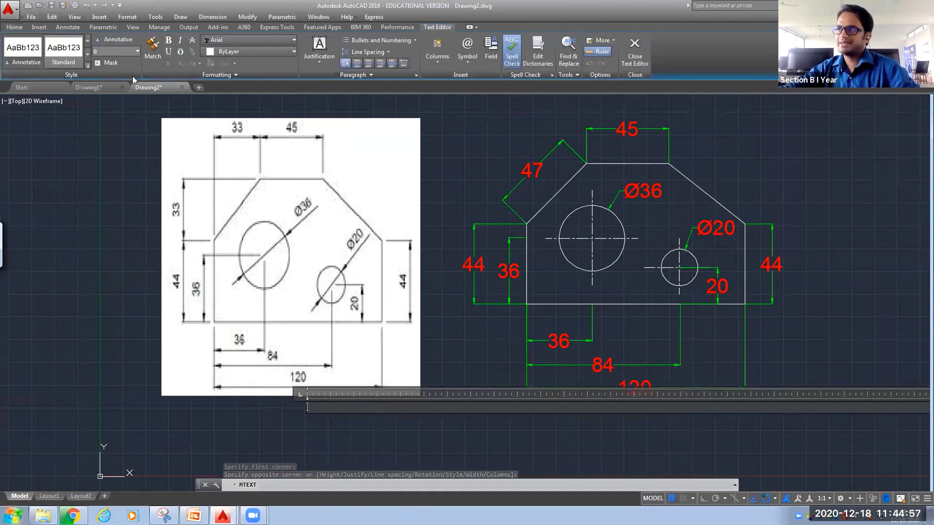
click(107, 48)
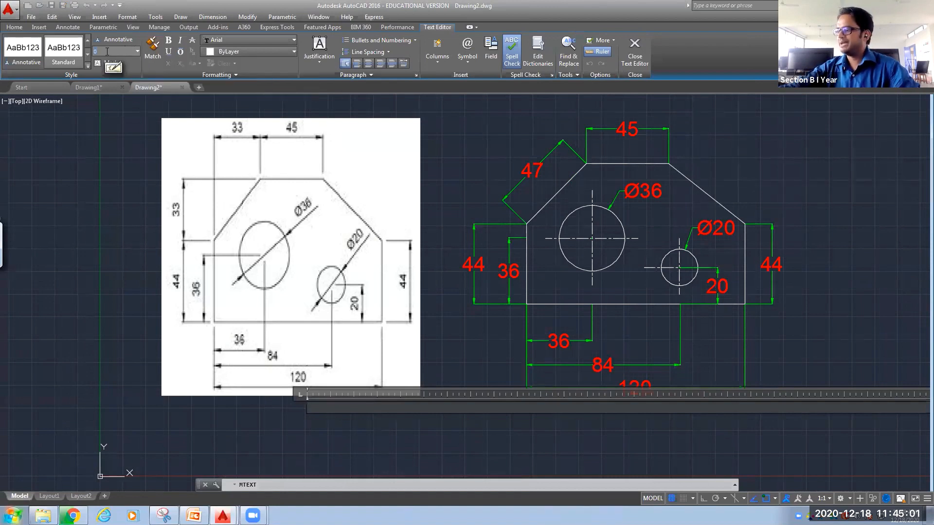
text(8)
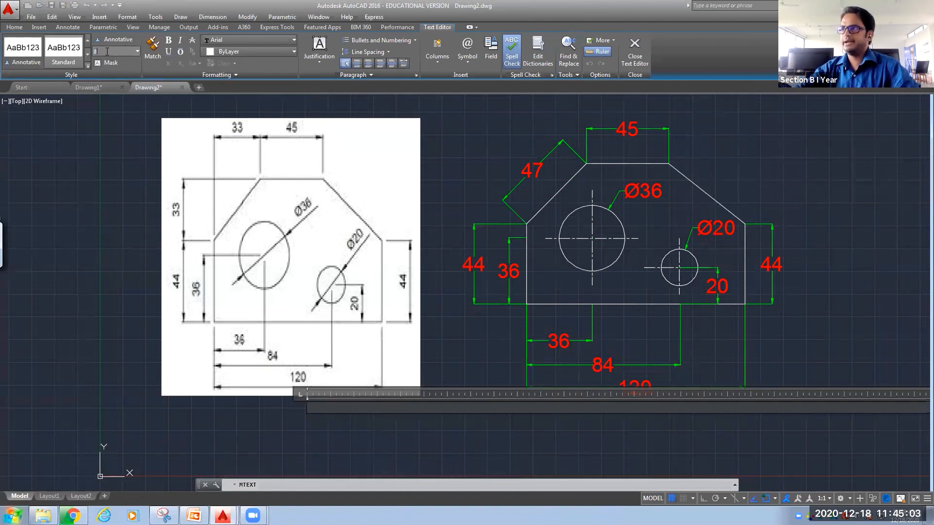
key(Return)
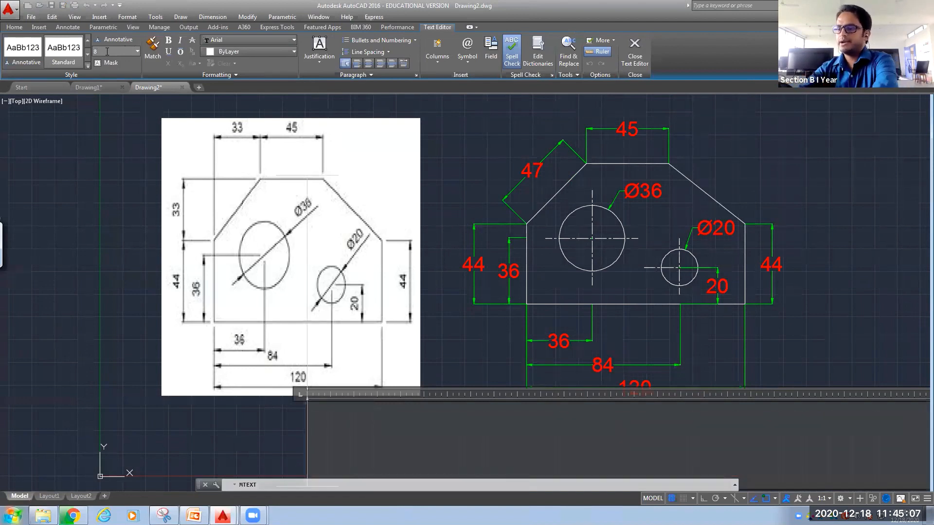
Enter a "Name :" line with the placeholder name and a "Roll No:" line with the roll number, and finish the text.
text(Nam)
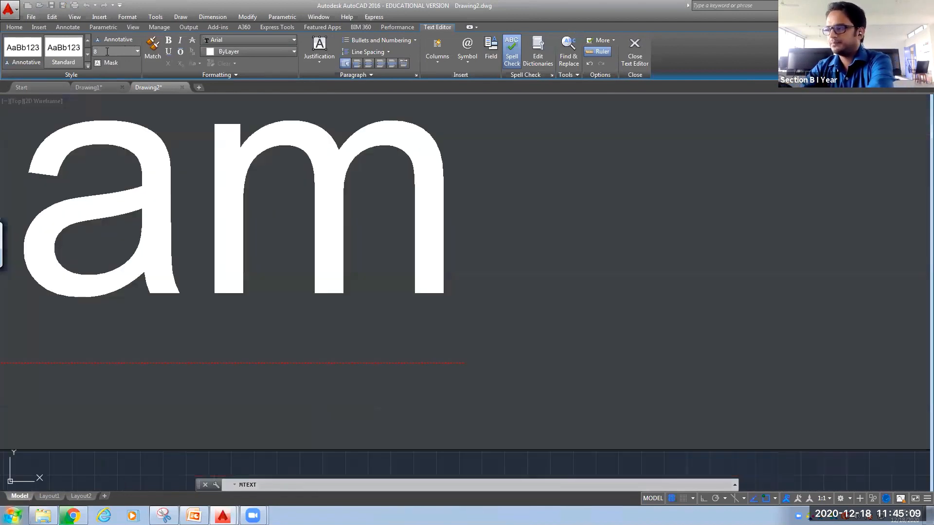
text(e)
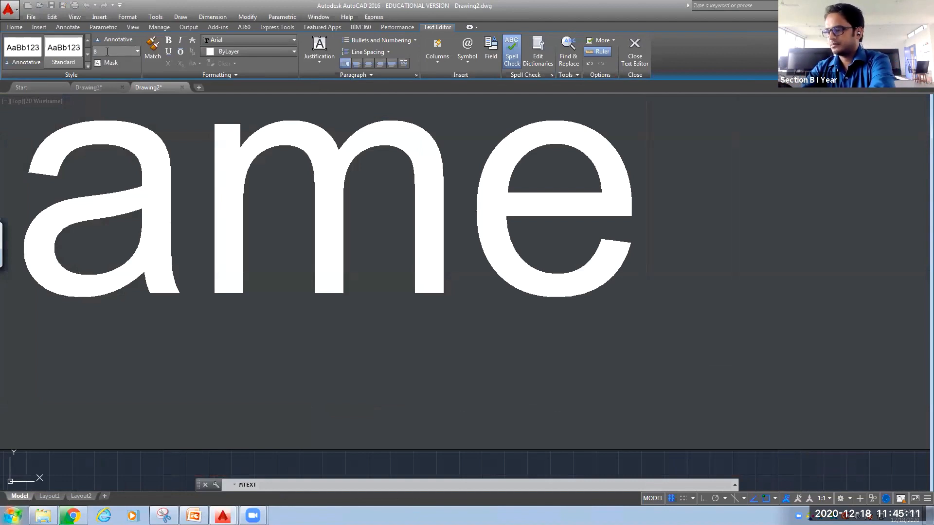
text( :)
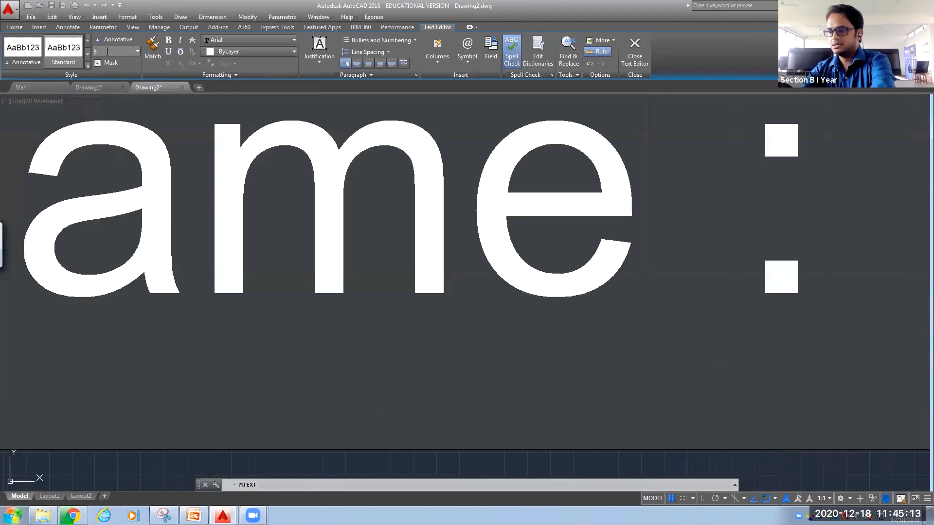
text( XYZ)
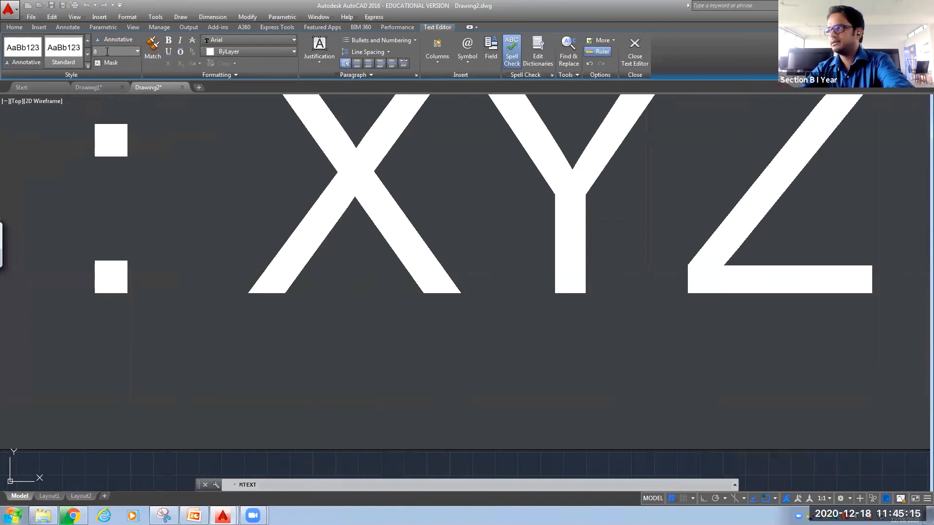
key(Return)
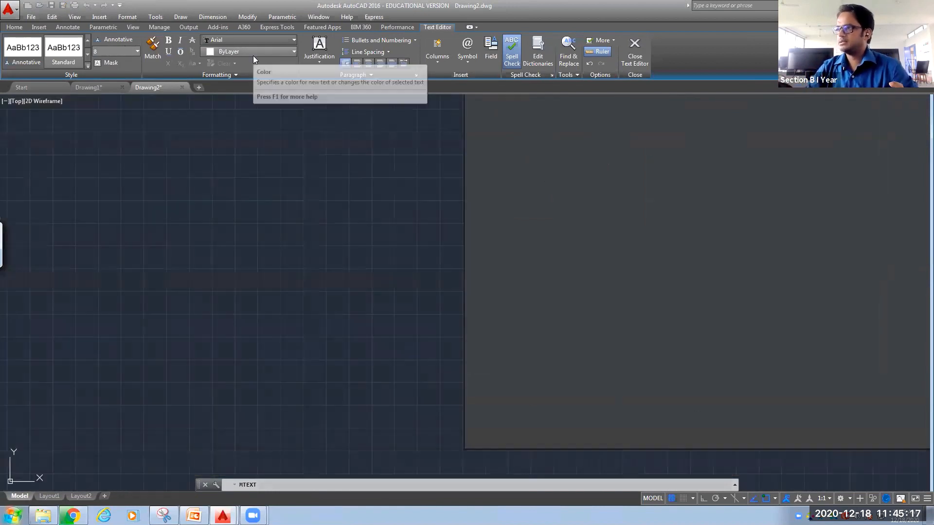
text(R)
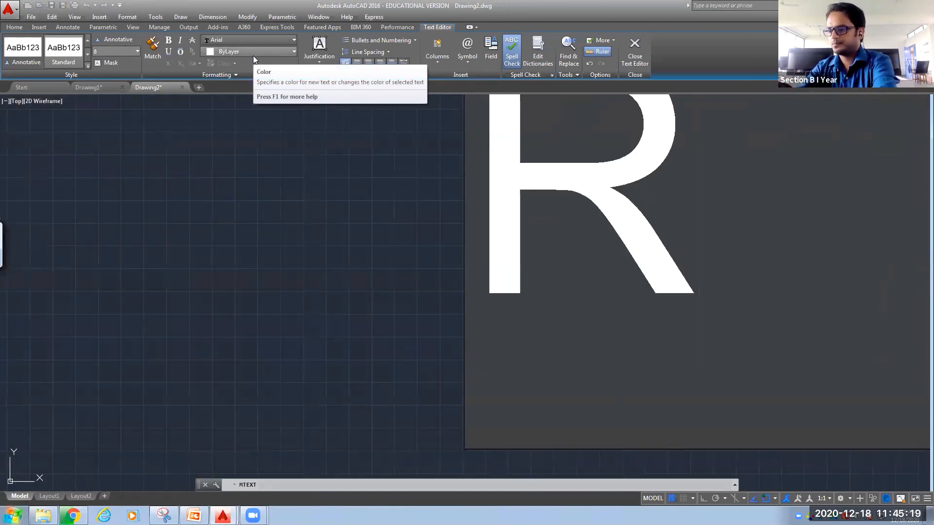
text(oll N)
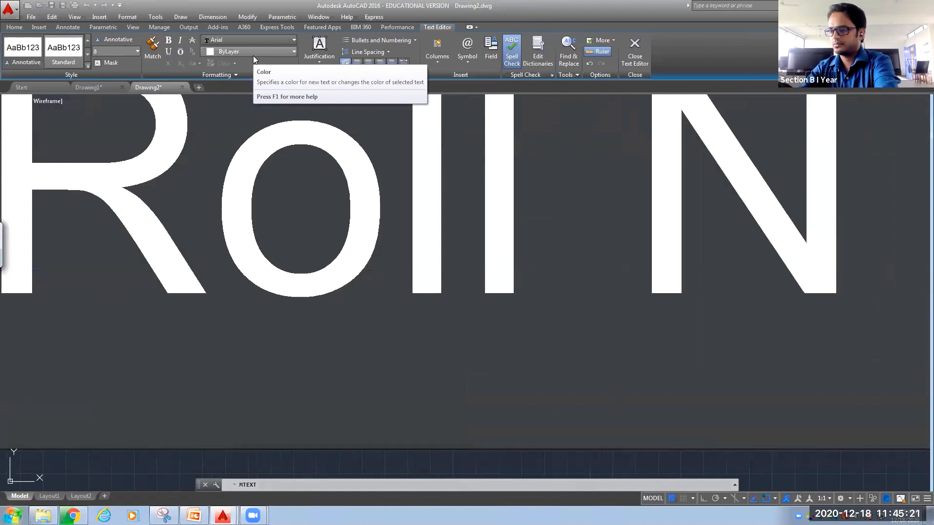
text(o: )
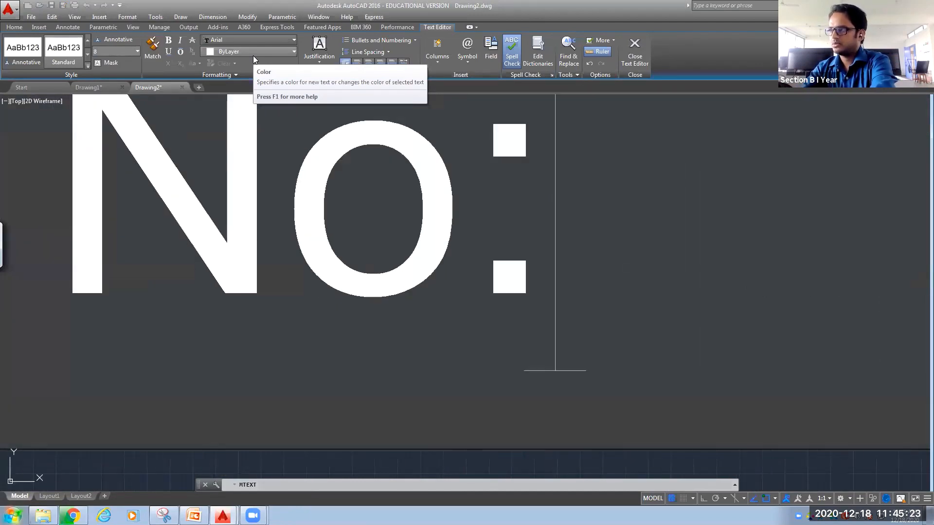
text(12345)
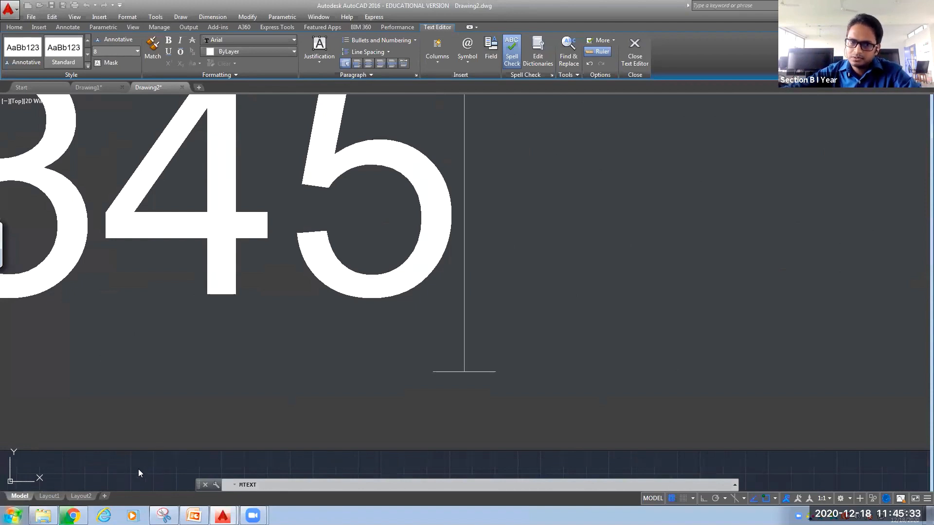
click(152, 470)
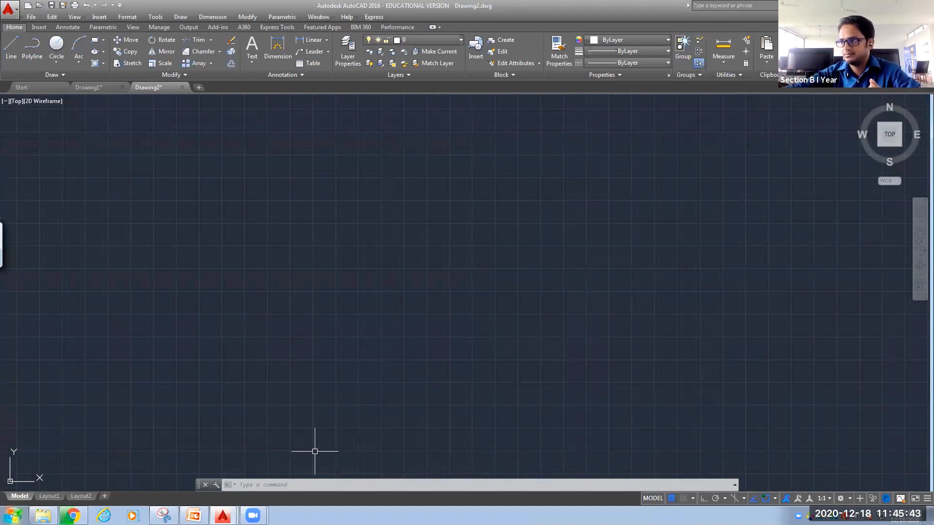
Move the name and roll number text from below the reference image to below the plate's overall 120 dimension.
click(259, 486)
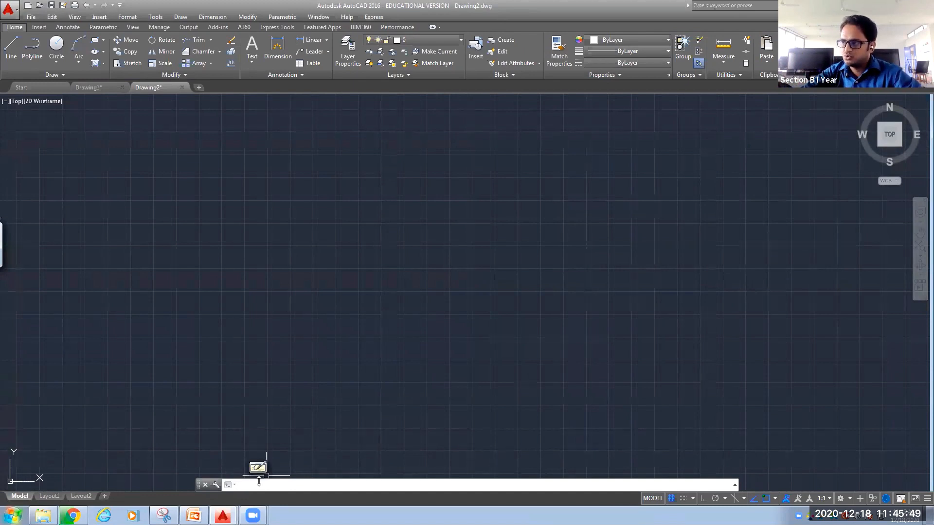
text(z)
key(Return)
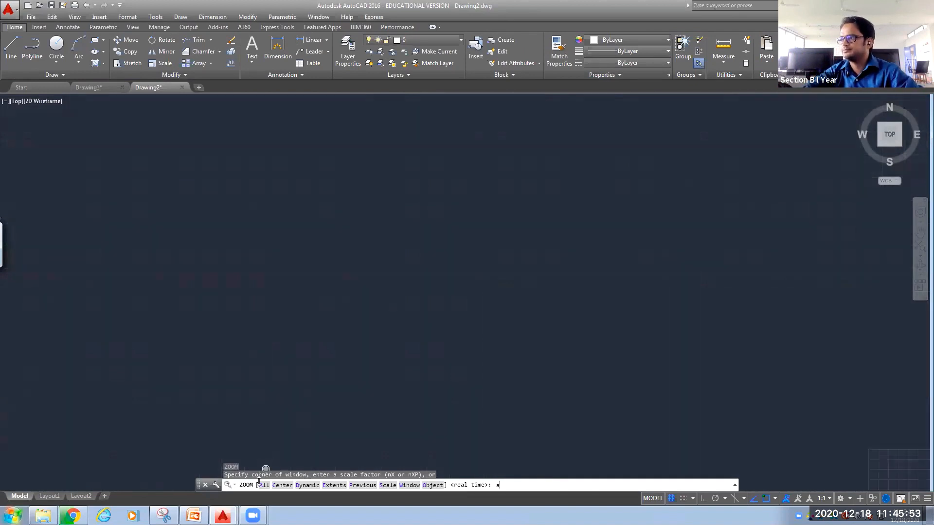
key(Return)
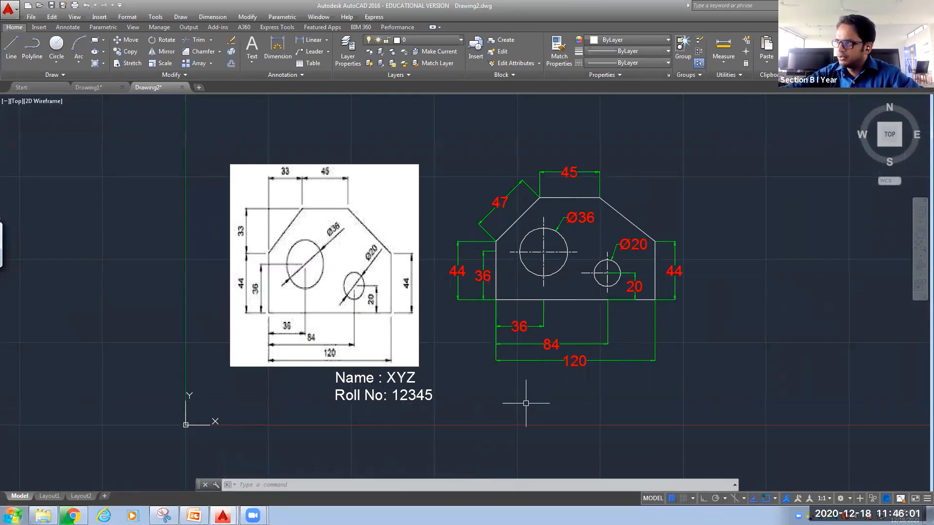
click(363, 383)
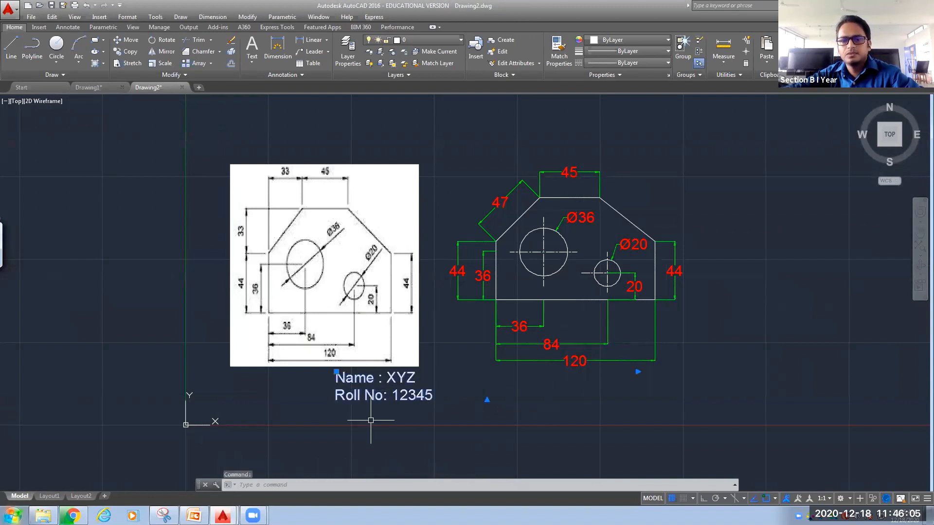
right_click(369, 381)
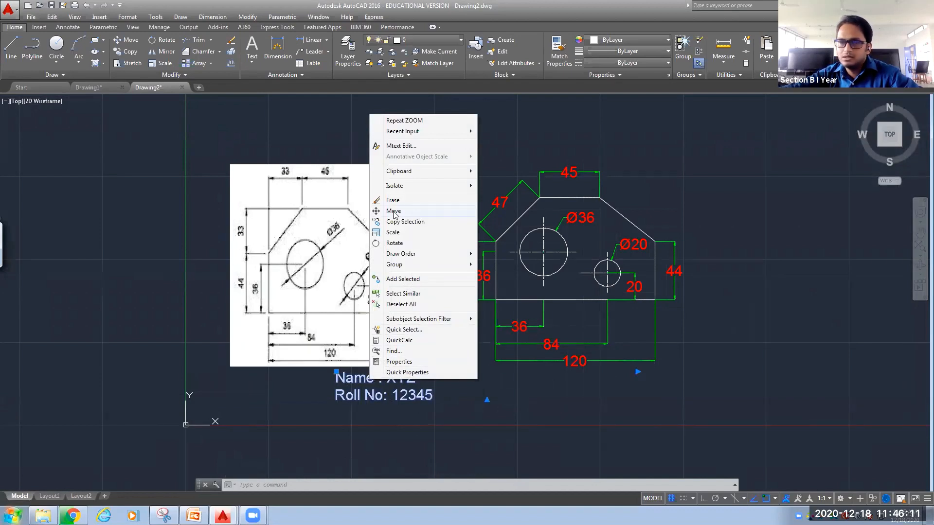
click(419, 211)
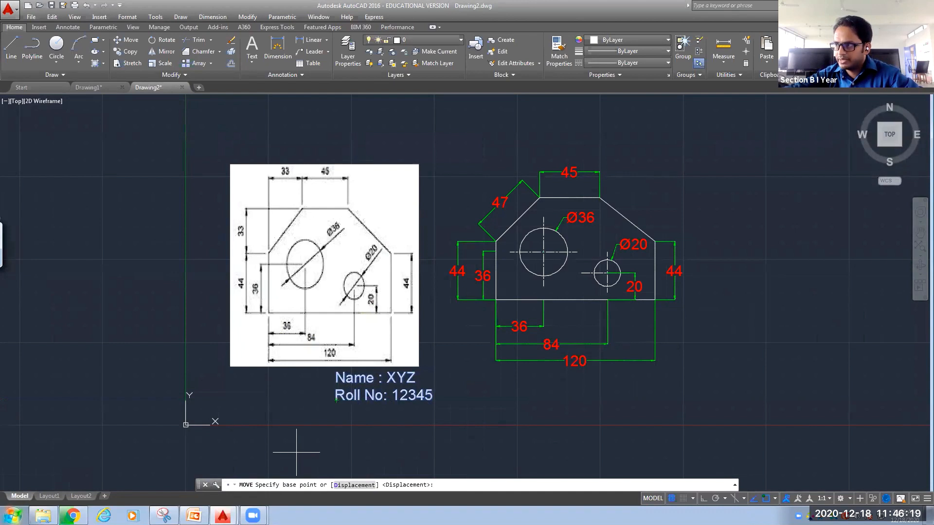
click(336, 400)
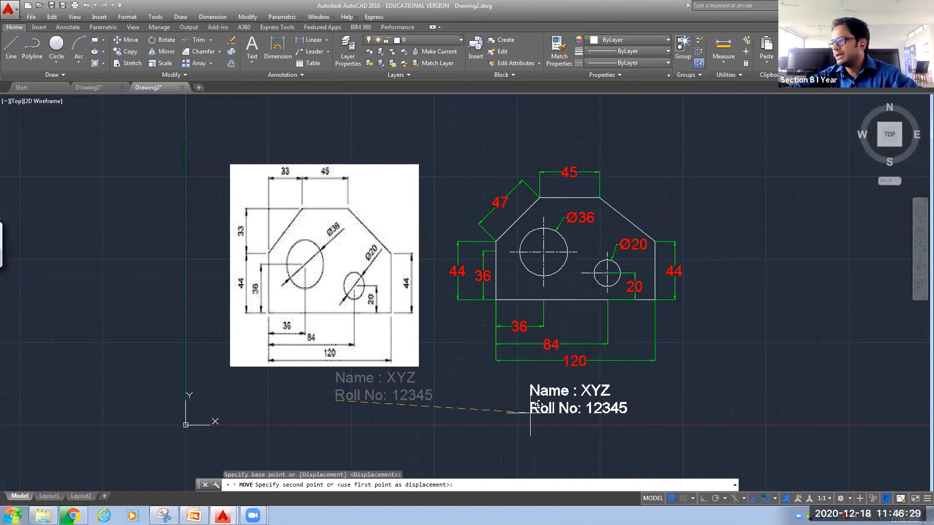
click(530, 413)
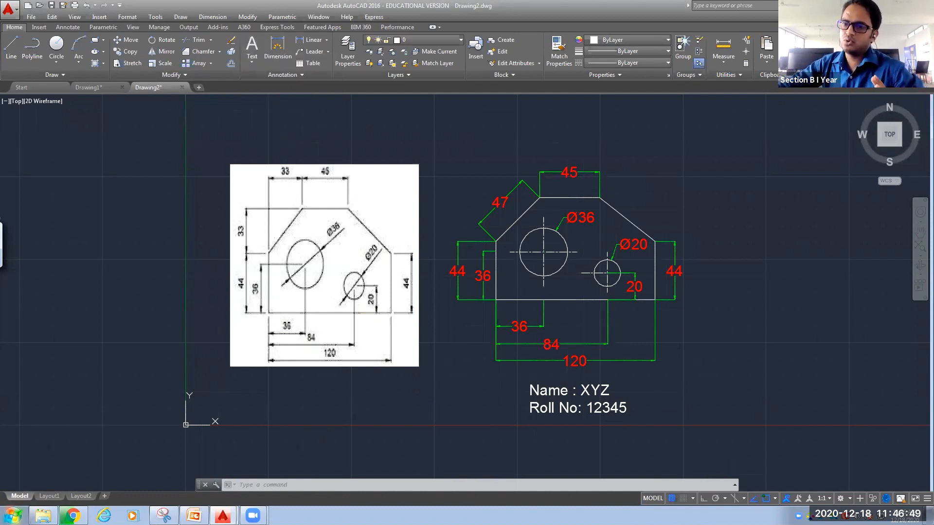
Copy the name and roll number text and paste the copy below the reference image.
click(568, 389)
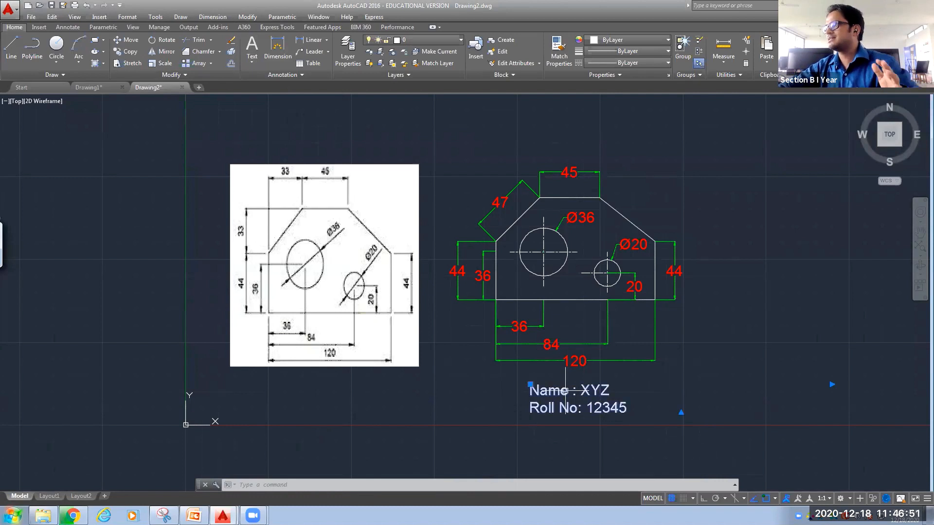
key(ctrl+c)
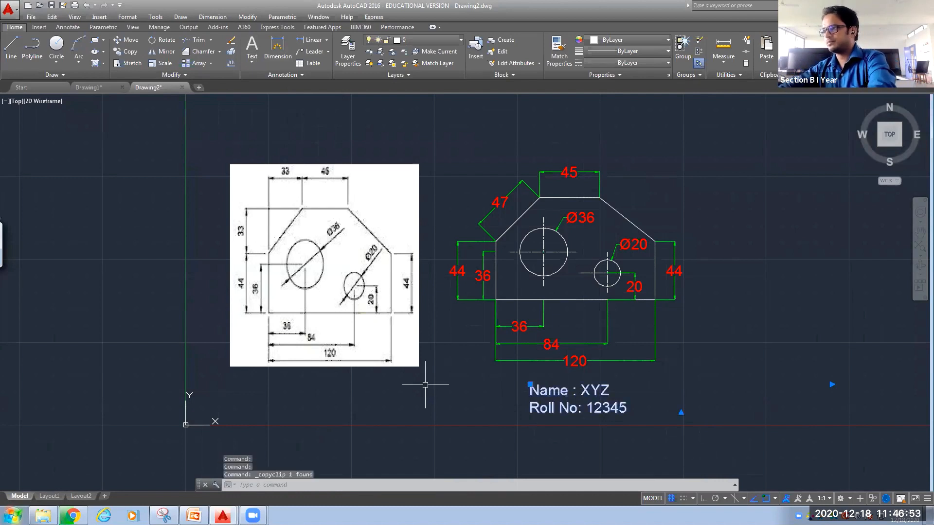
key(ctrl+v)
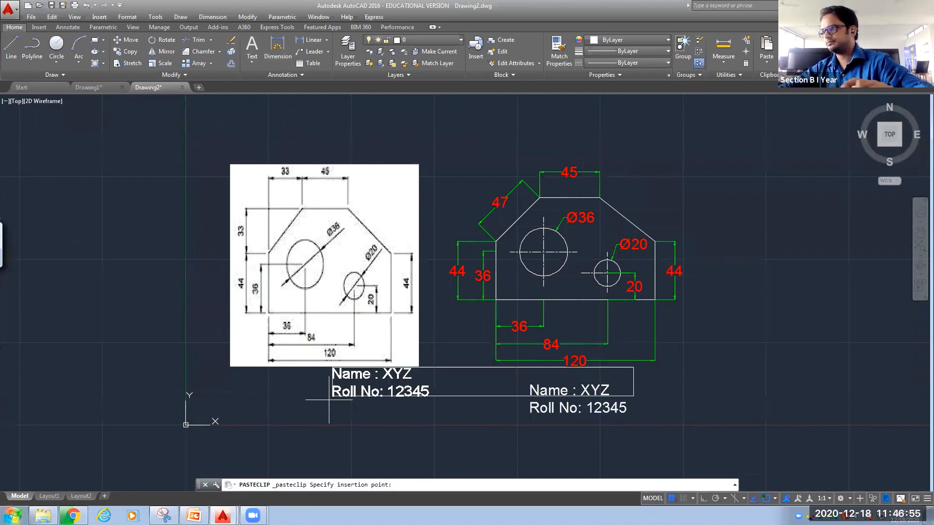
click(268, 414)
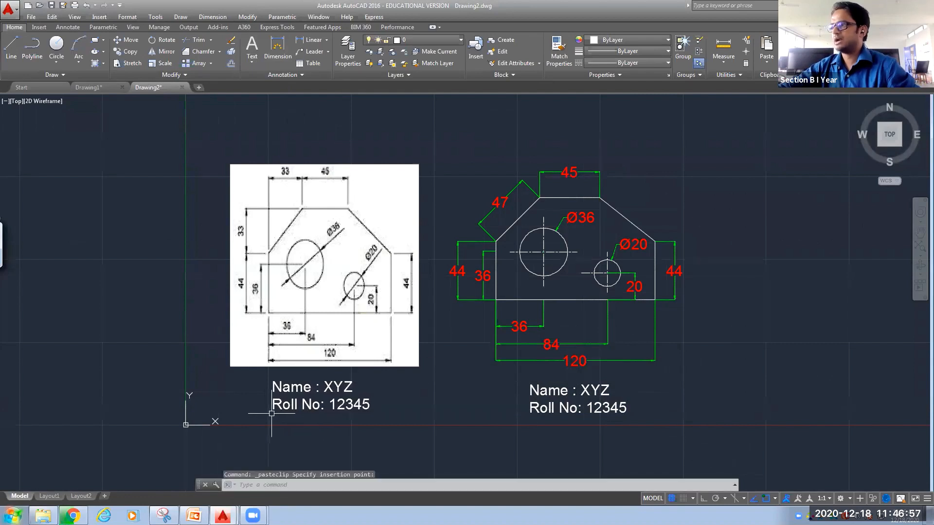
Open the copied text below the reference image for editing and delete both of its lines.
click(332, 389)
double_click(332, 389)
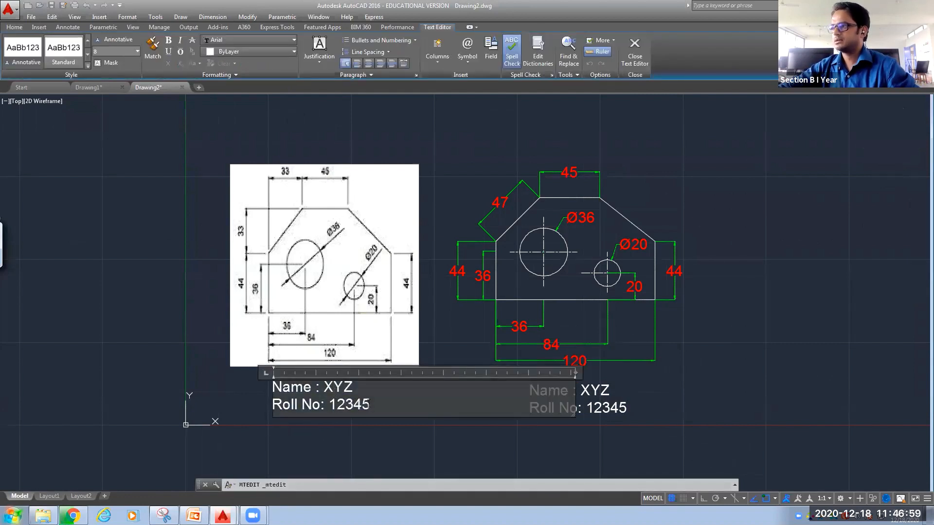
drag(370, 405, 282, 405)
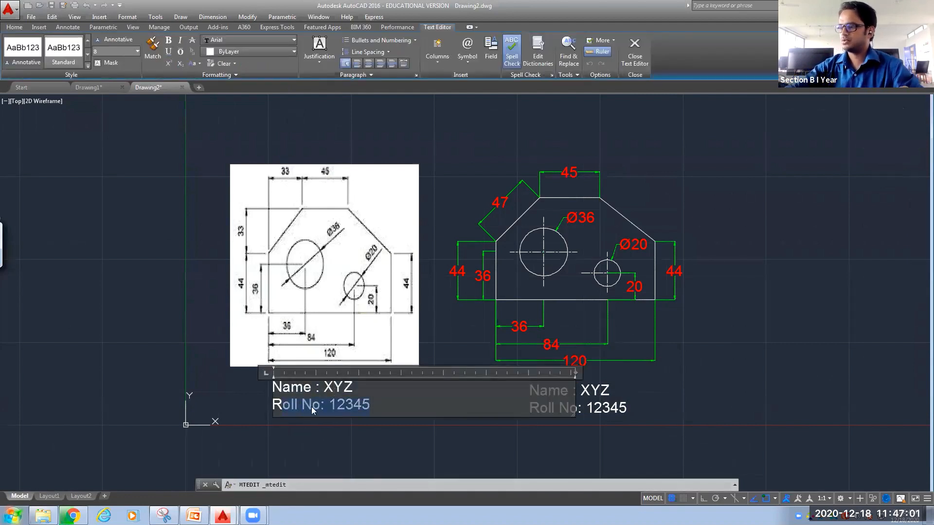
key(BackSpace)
key(BackSpace)
key(BackSpace)
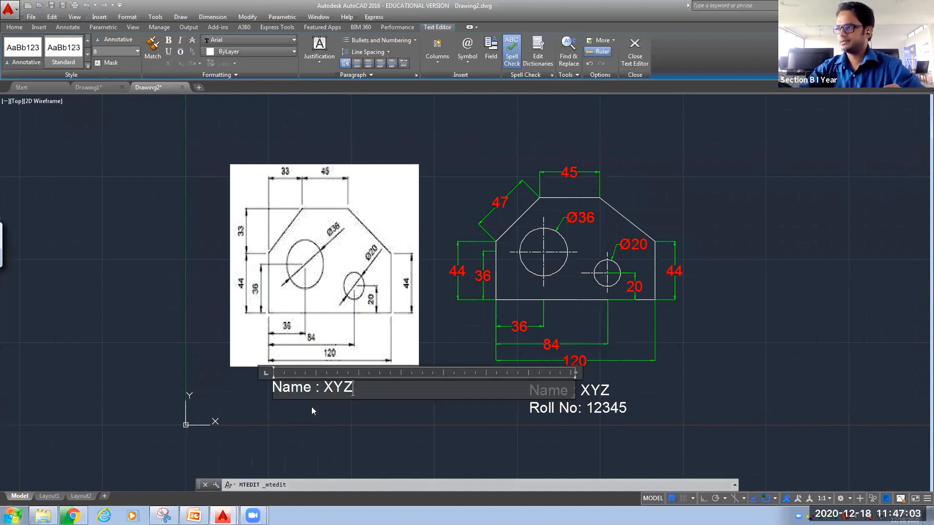
key(BackSpace)
key(BackSpace)
key(BackSpace)
key(BackSpace)
key(BackSpace)
key(BackSpace)
key(BackSpace)
key(BackSpace)
key(BackSpace)
key(BackSpace)
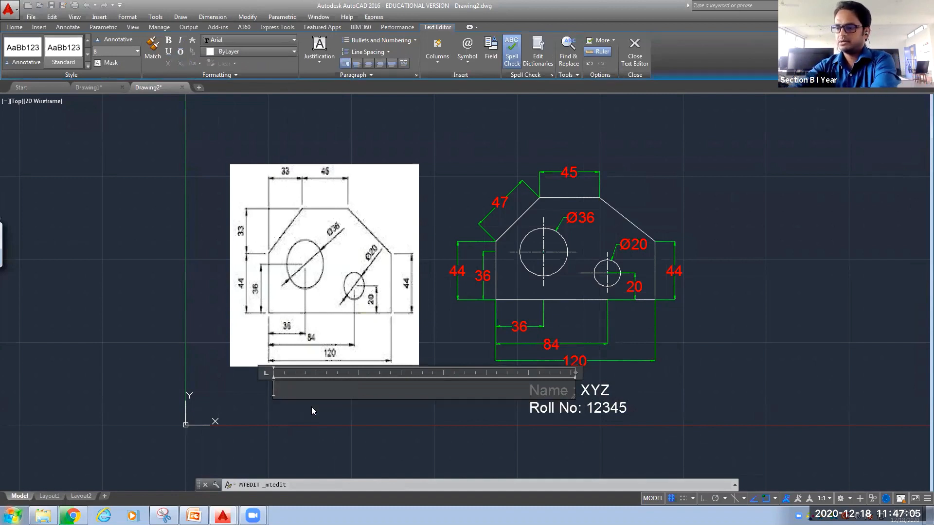
Enter "Exercise - 2-1" as the label below the reference image and finish editing the text.
text(Exercise -)
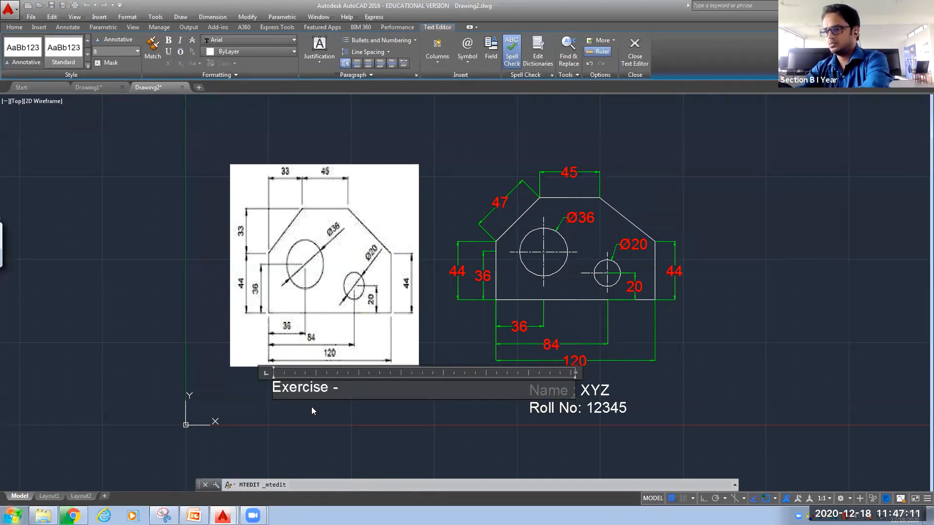
text(1)
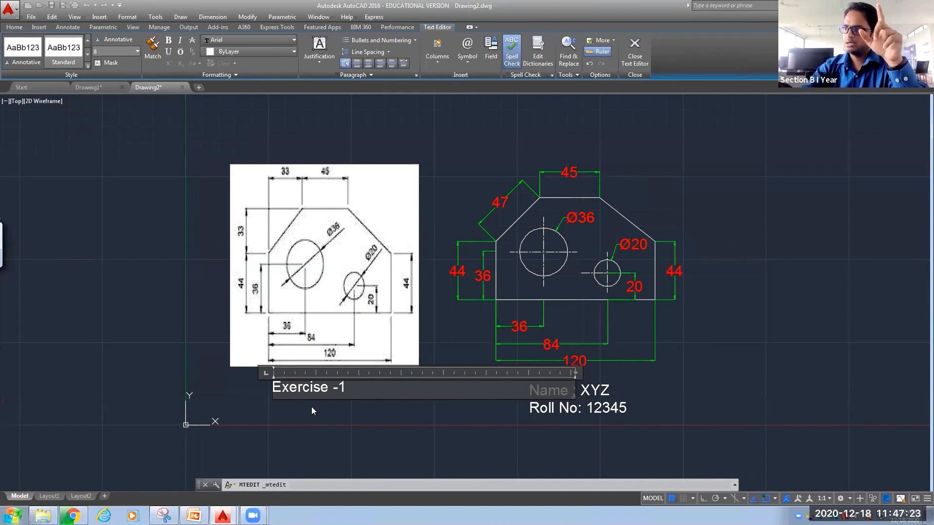
key(BackSpace)
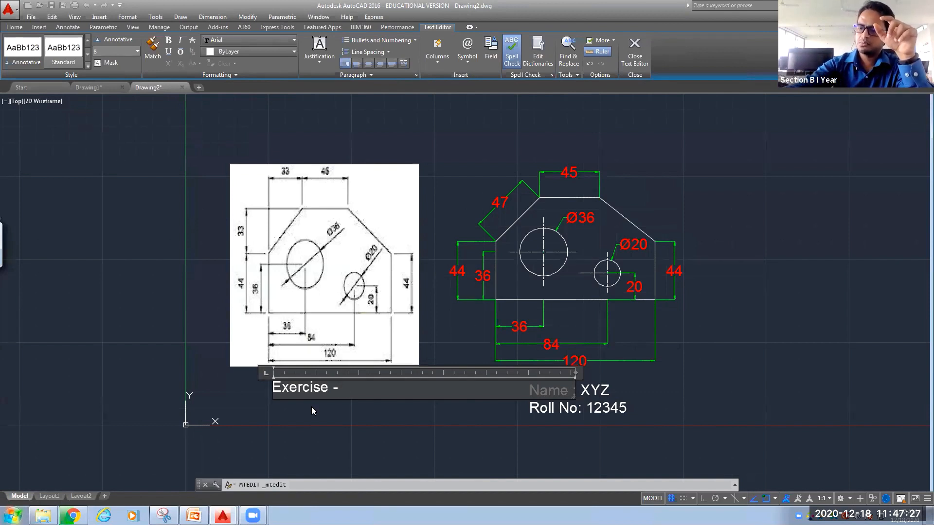
text(2)
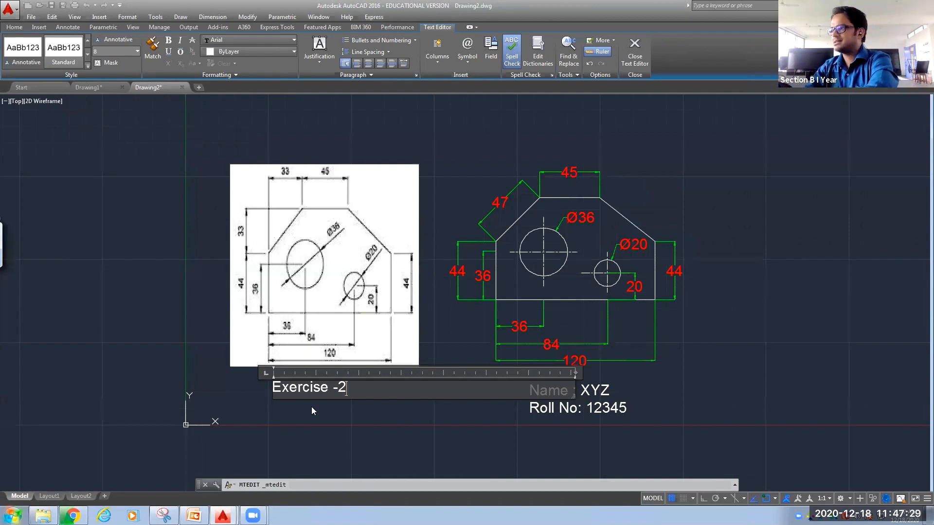
key(BackSpace)
text(2 -)
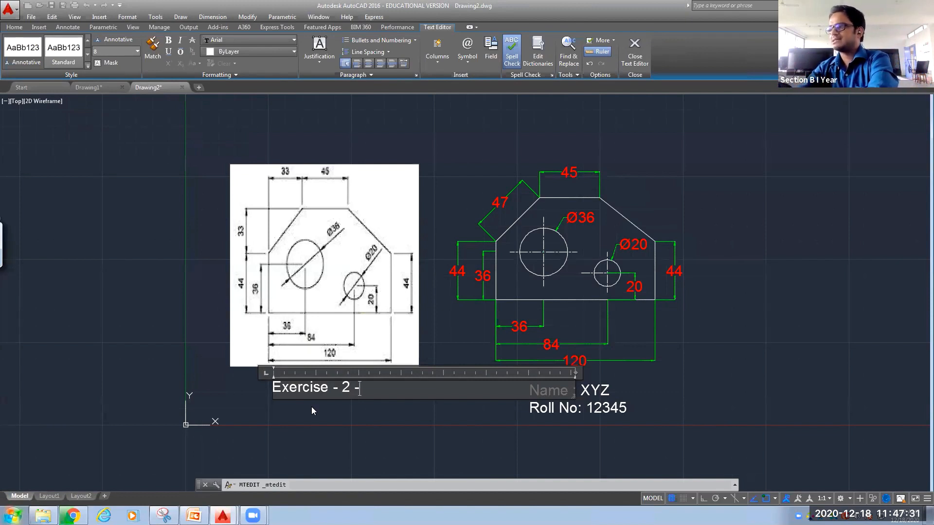
text(1)
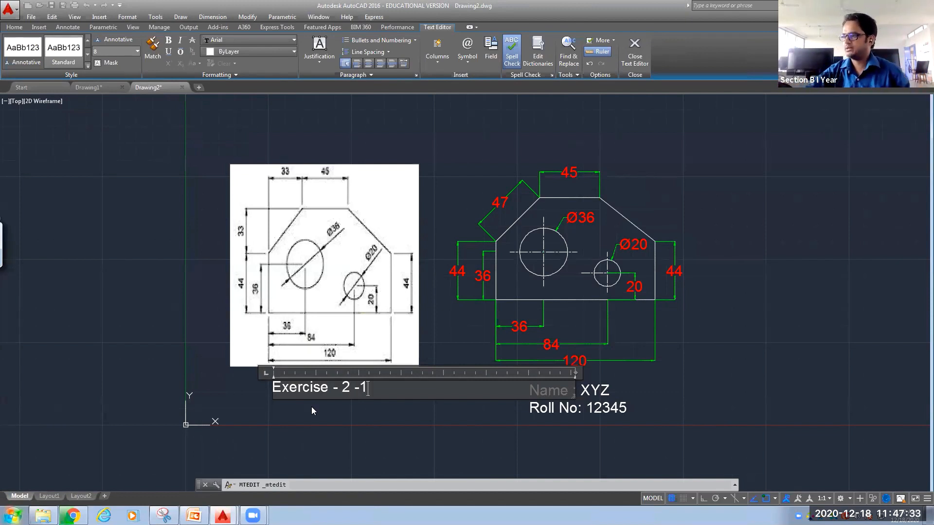
key(Left)
key(Left)
key(BackSpace)
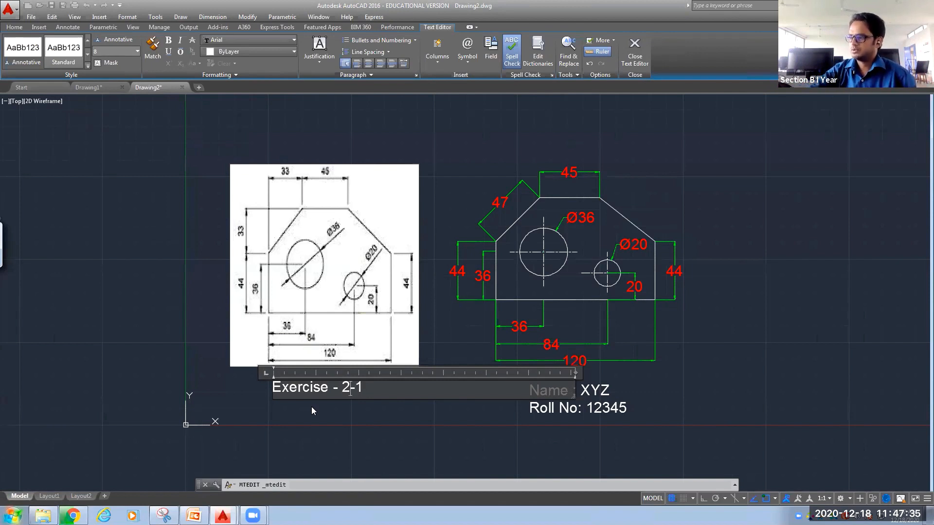
key(Right)
key(Right)
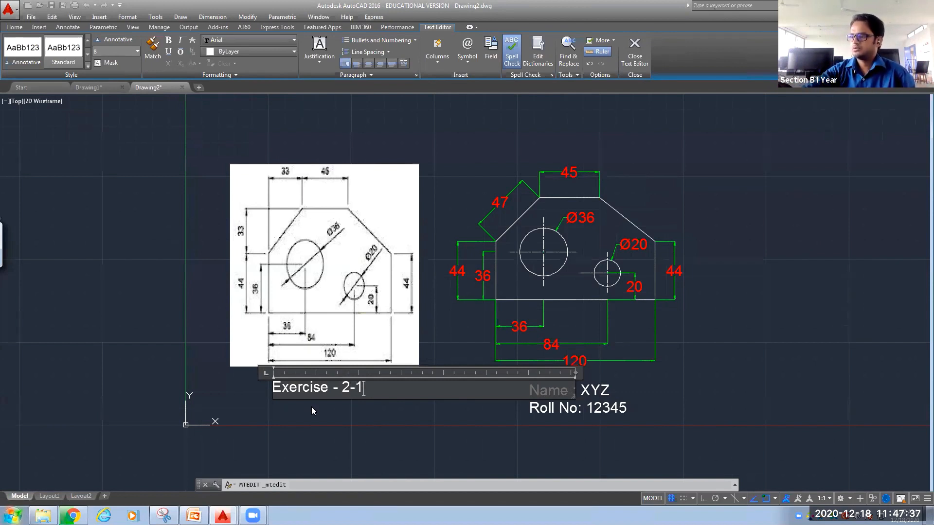
click(360, 420)
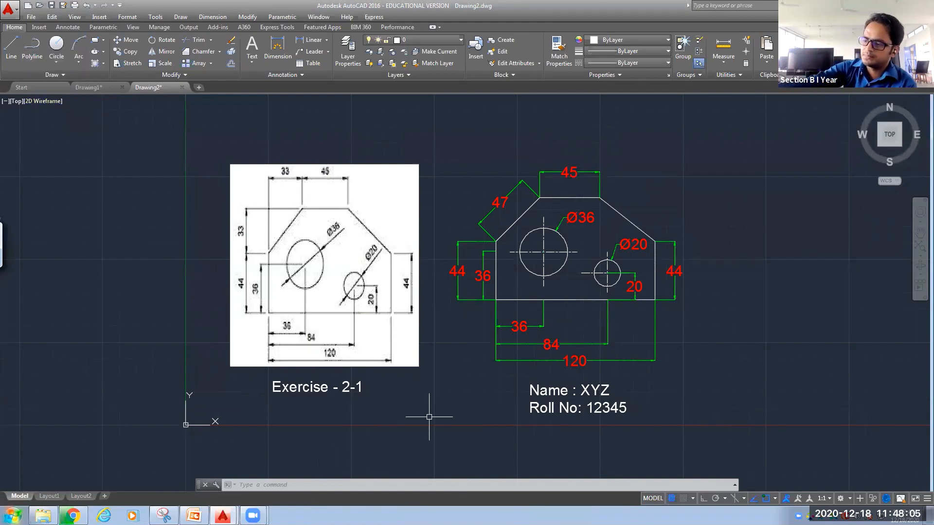
Set up a plot of the drawing with the AutoCAD PDF (General Documentation).pc3 plotter and ISO A4 (297.00 x 210.00 MM) paper.
key(ctrl+p)
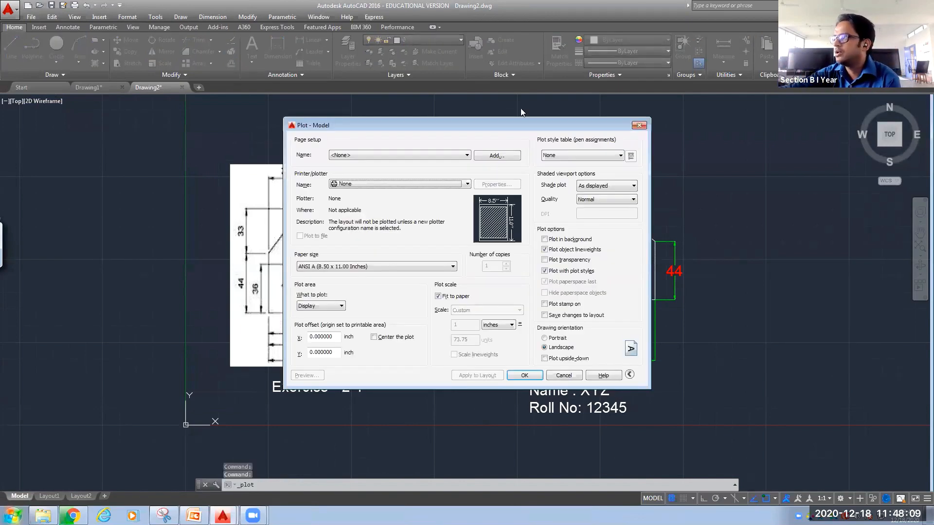
click(637, 126)
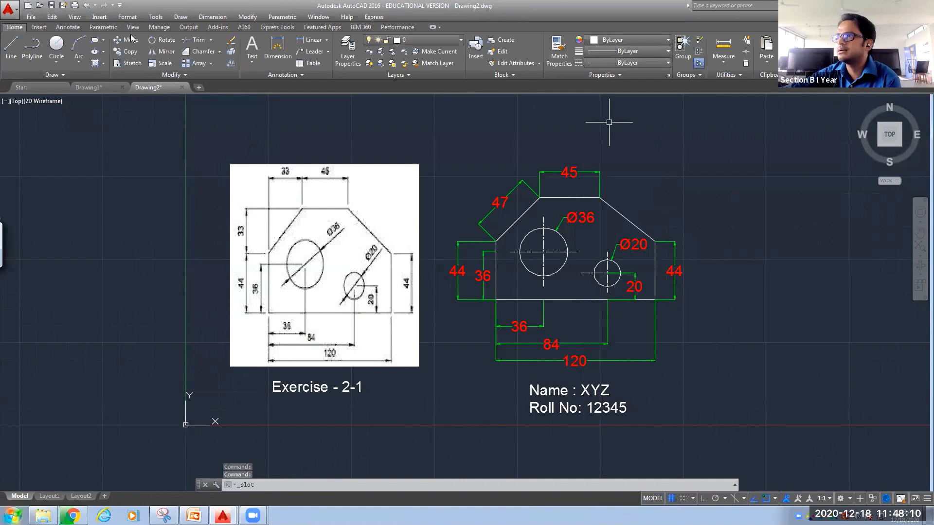
click(32, 18)
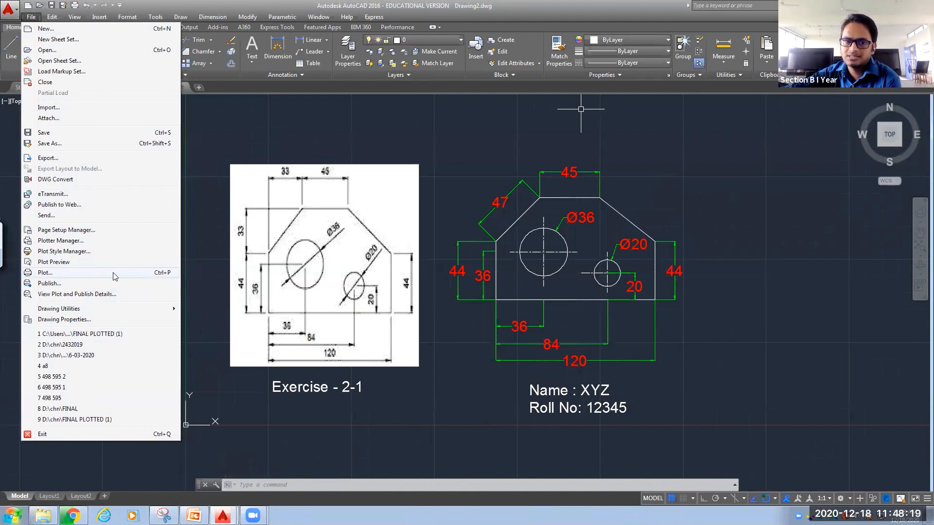
click(161, 273)
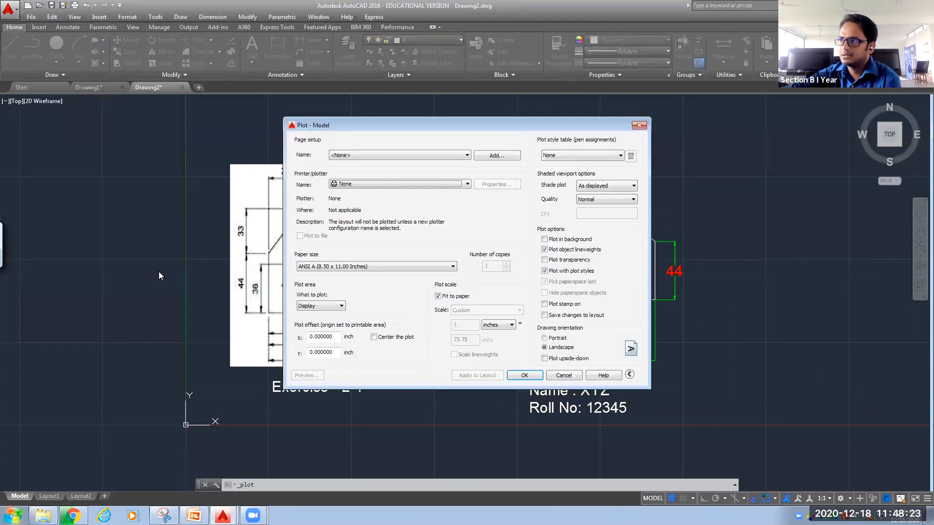
click(340, 185)
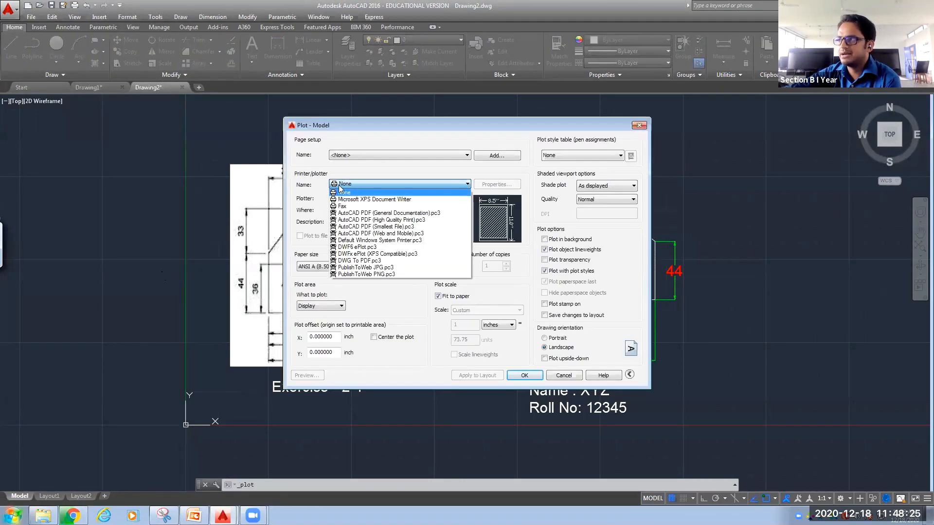
click(350, 213)
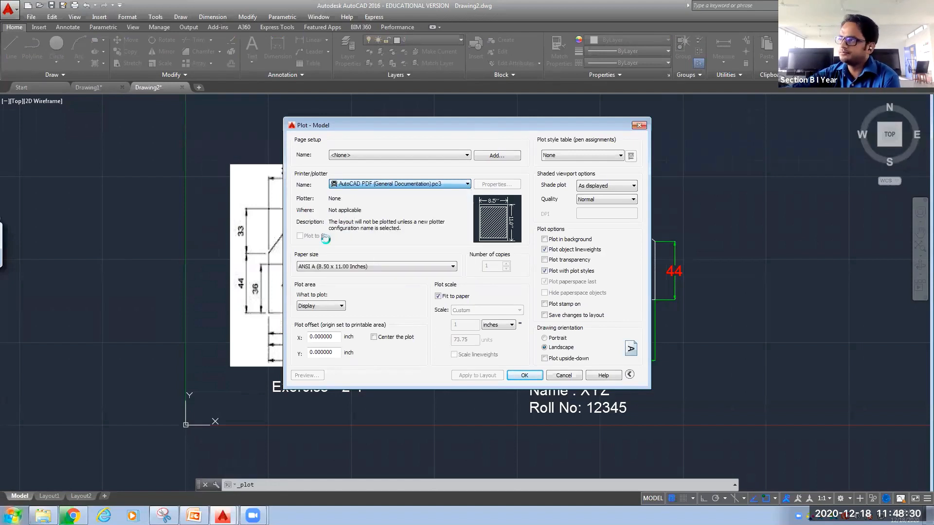
click(326, 267)
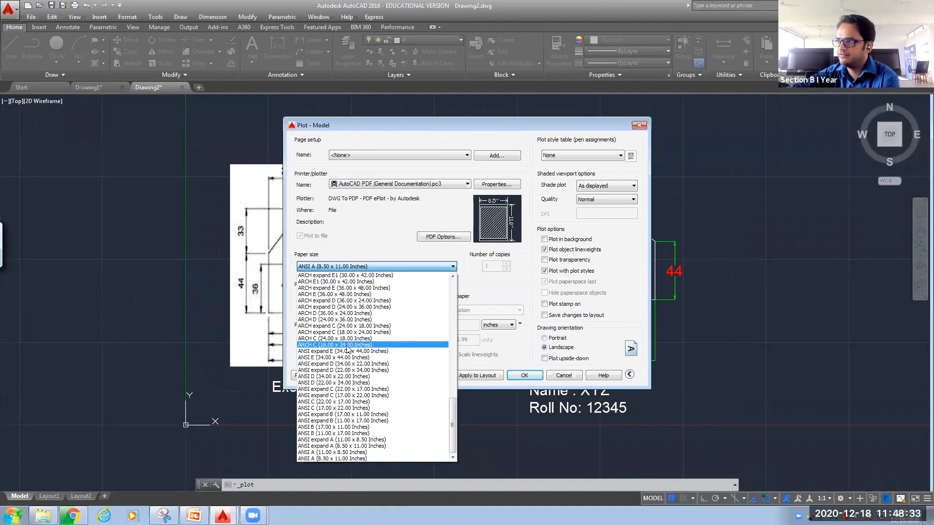
scroll(360, 369, up, 3)
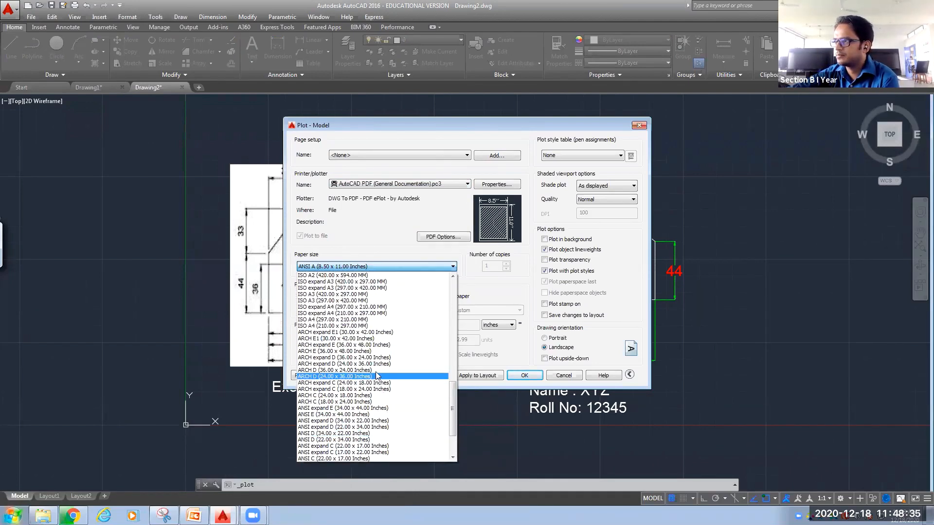
click(327, 319)
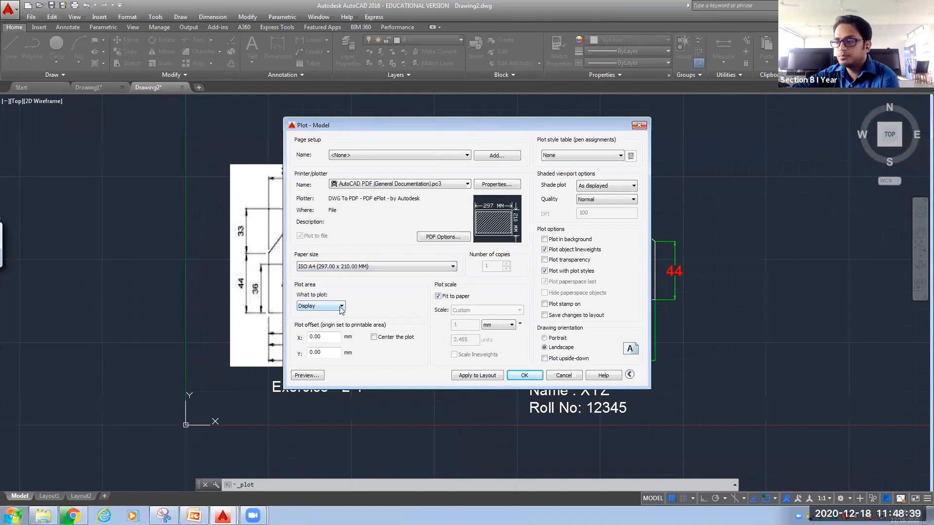
Define the plot area as a window enclosing the reference image, the dimensioned plate and both captions, and center the plot.
click(340, 307)
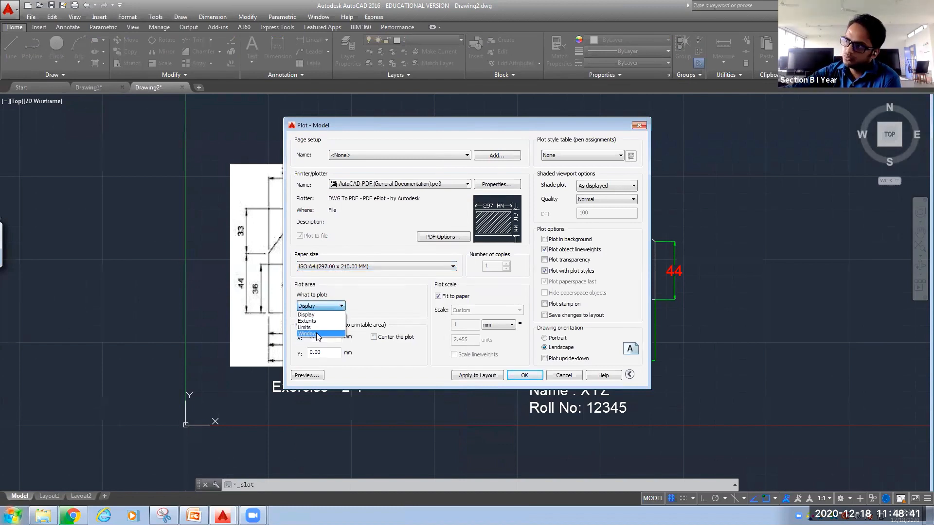
click(318, 334)
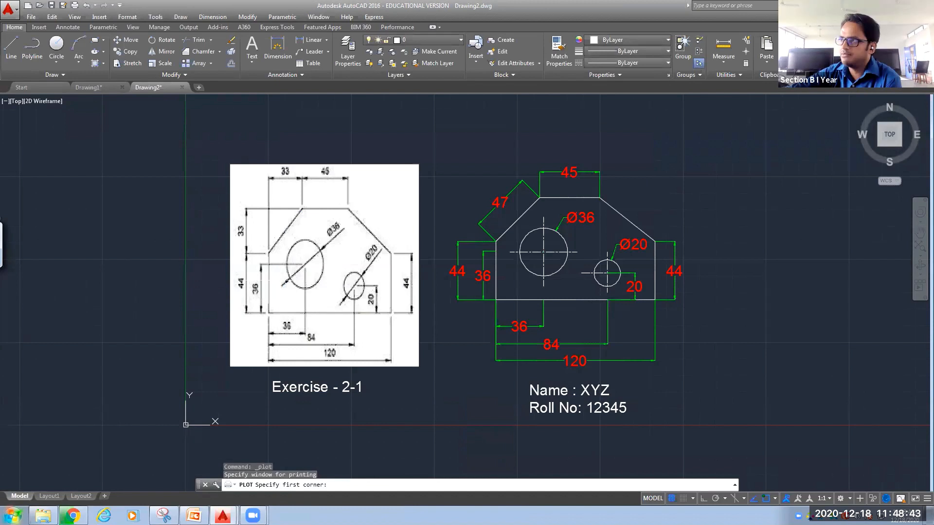
click(198, 124)
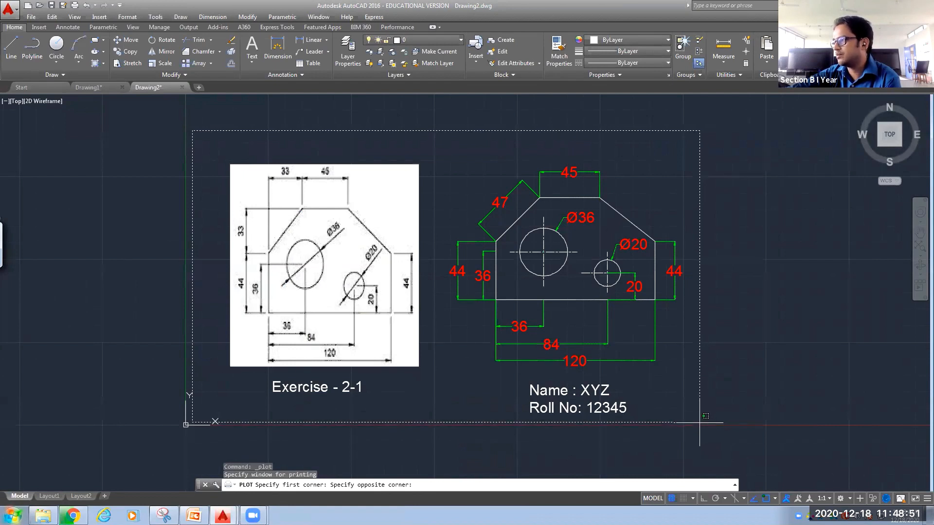
click(700, 422)
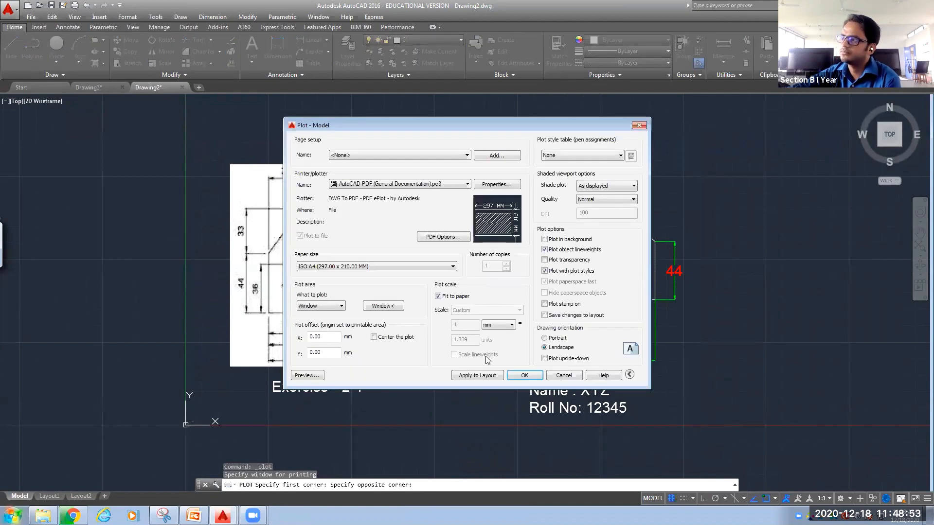
click(375, 338)
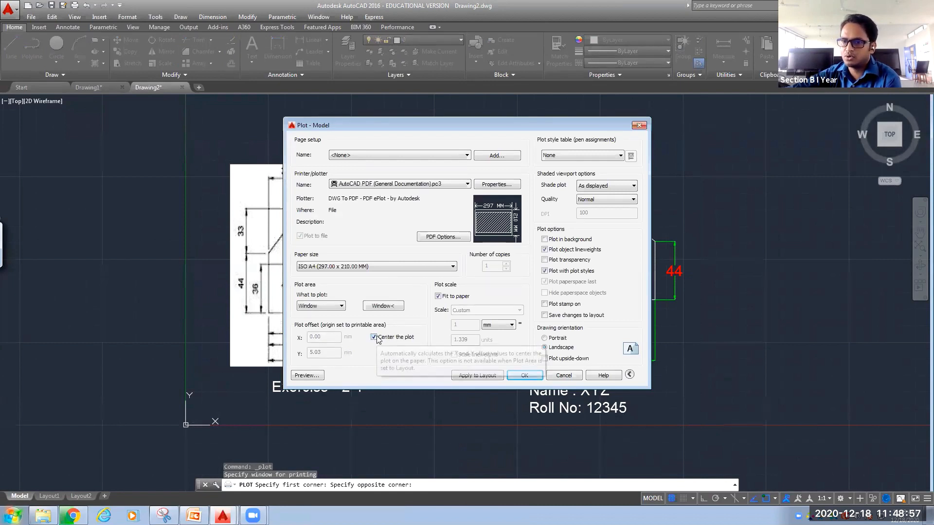
Preview the plot, run it from the preview, and choose the GDM - Practice folder on the Desktop as the save location.
click(306, 375)
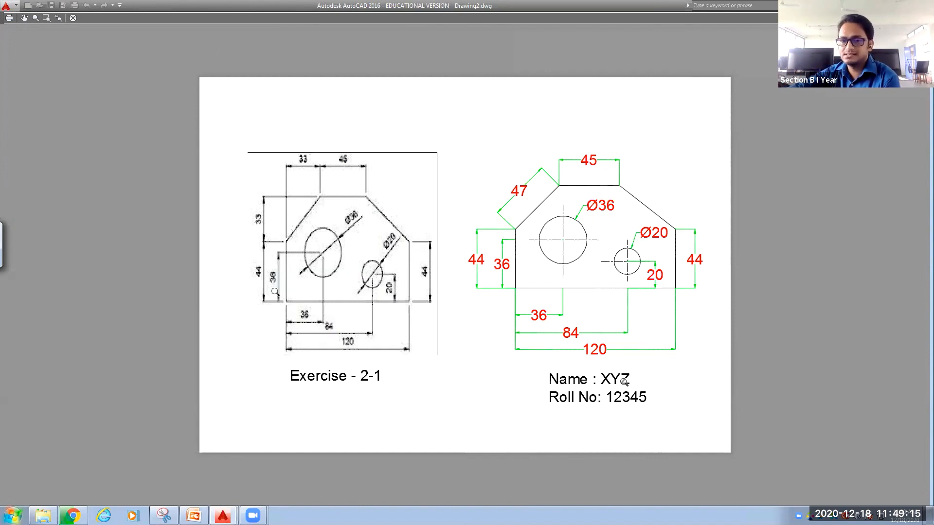
click(10, 20)
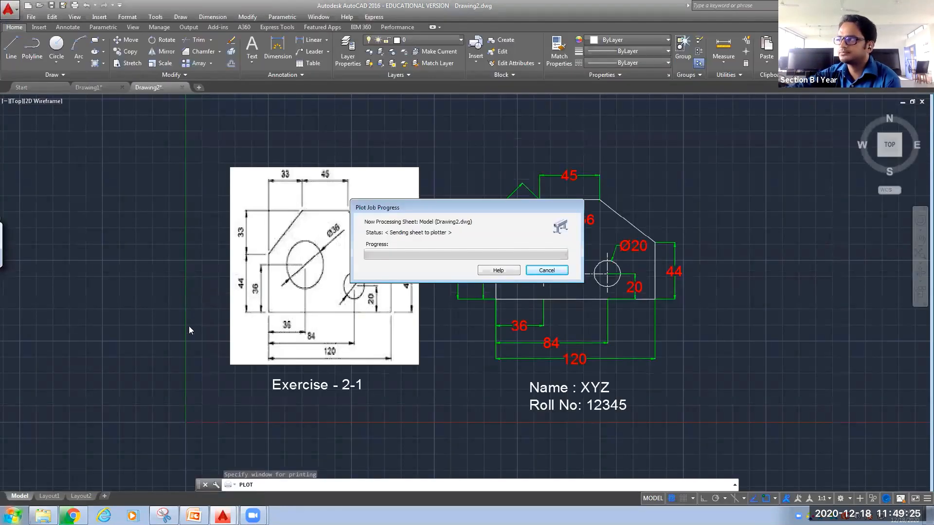
click(339, 290)
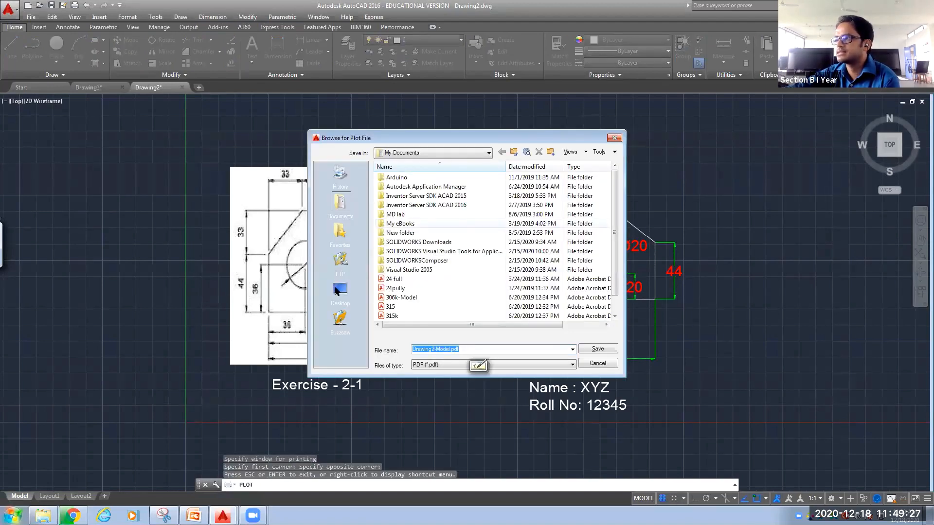
click(415, 310)
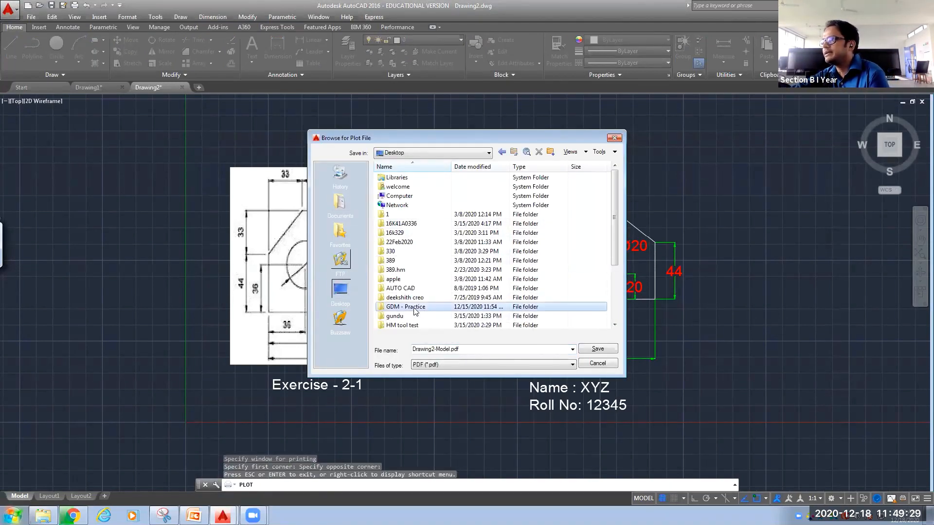
double_click(388, 306)
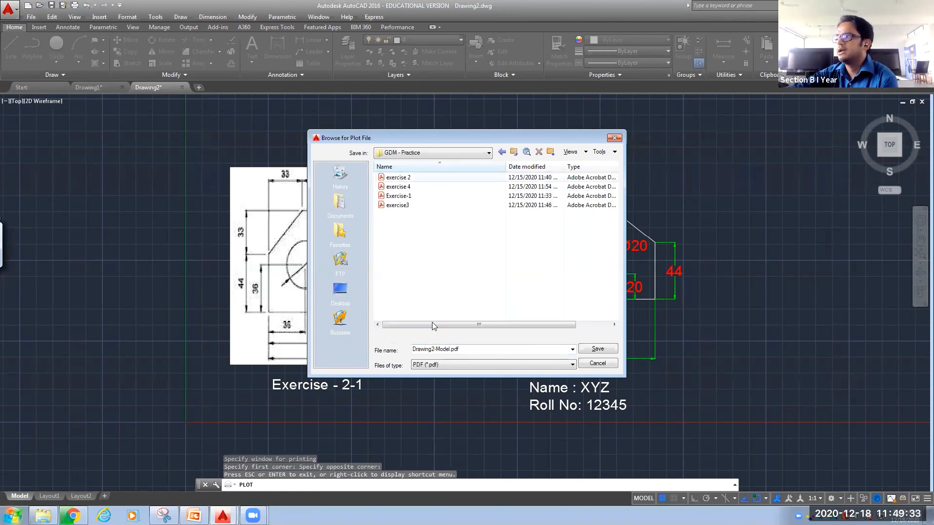
Name the plot file "2 D - Exercise-2_1" and save it as a PDF.
double_click(455, 350)
text(2 )
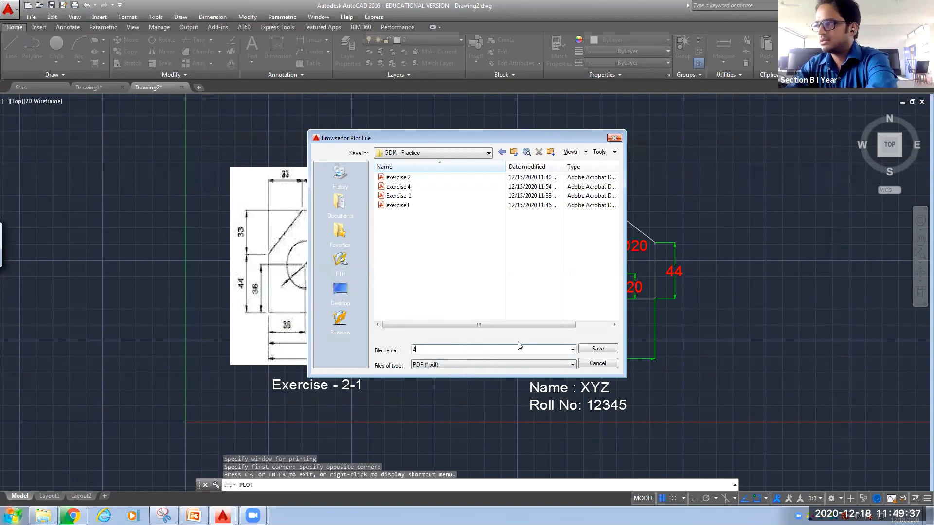
text(D )
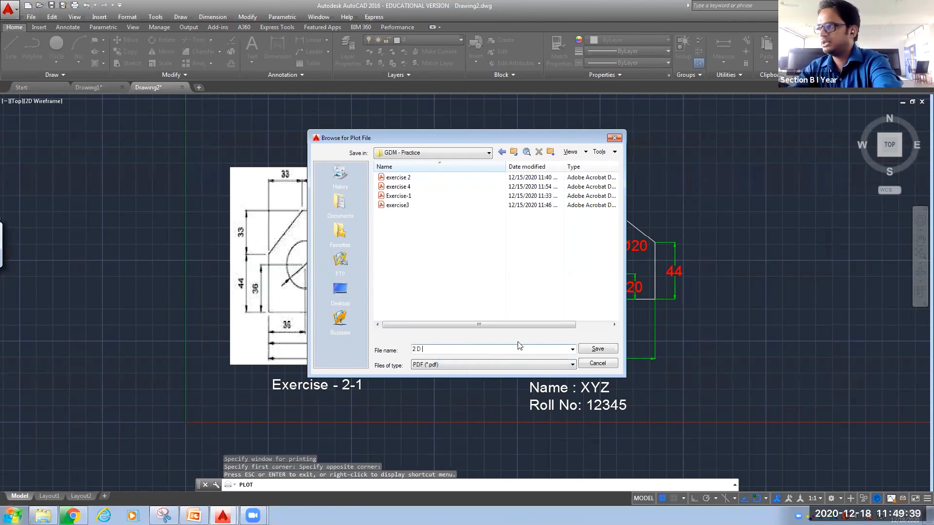
text(- )
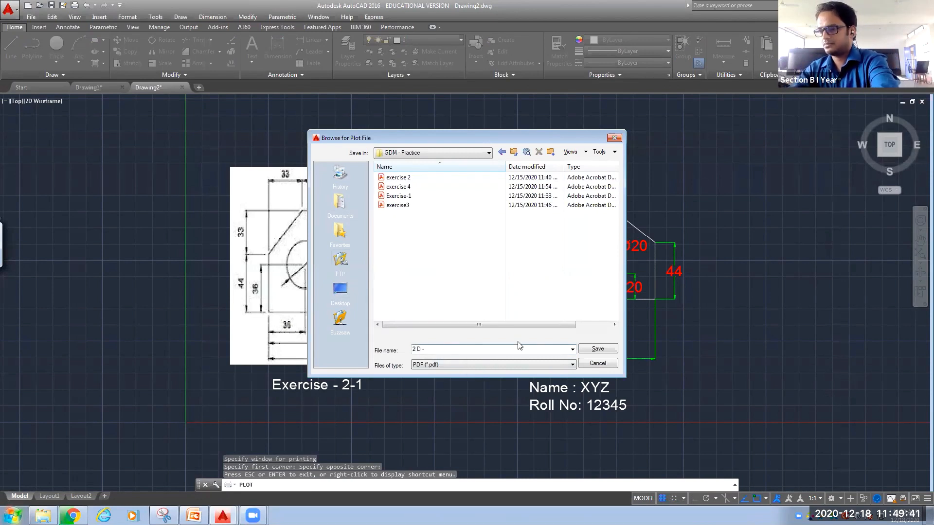
text(Ex)
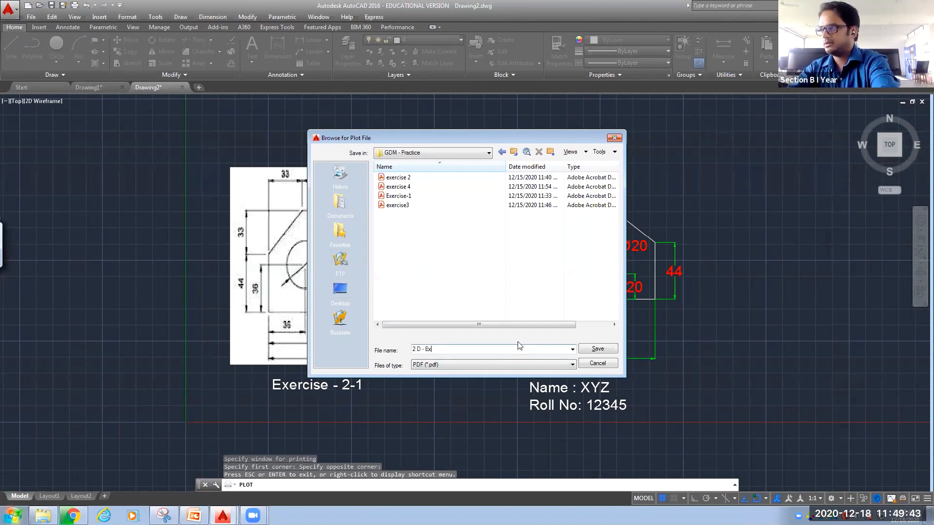
text(ercis)
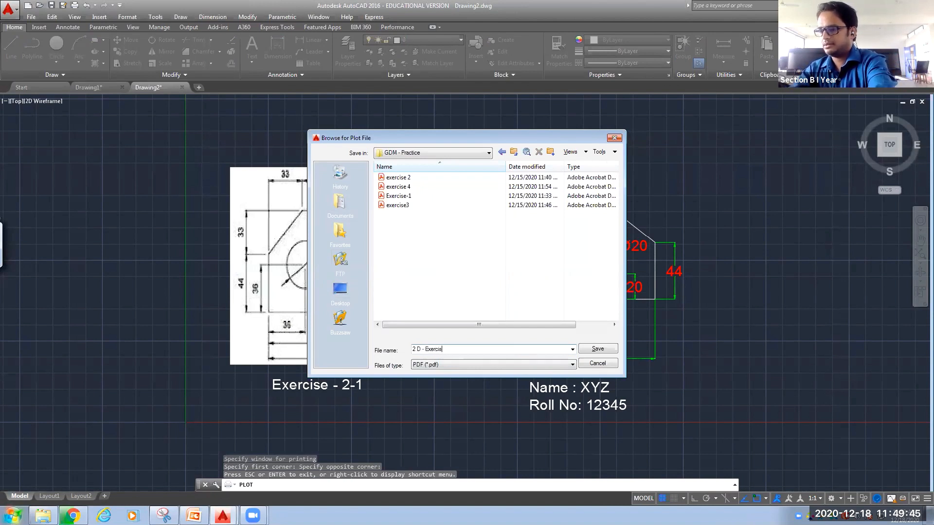
text(e-2.1)
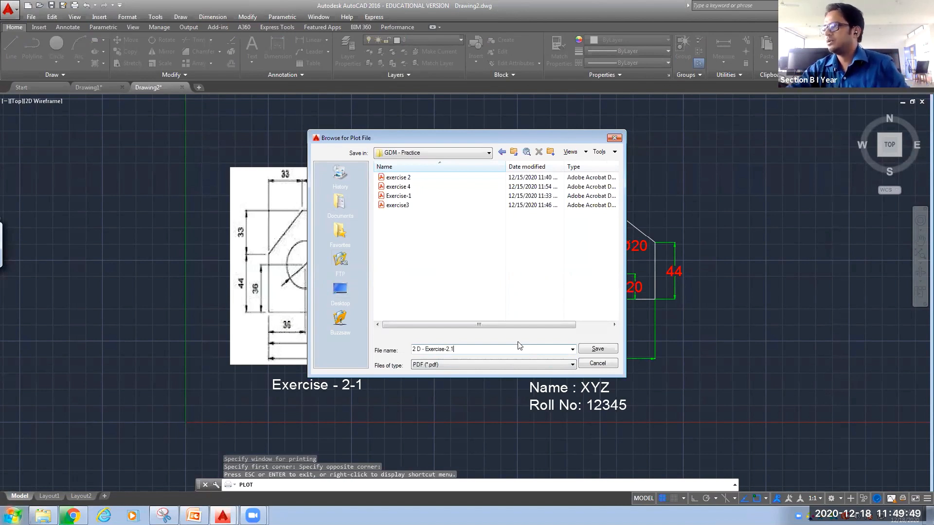
key(BackSpace)
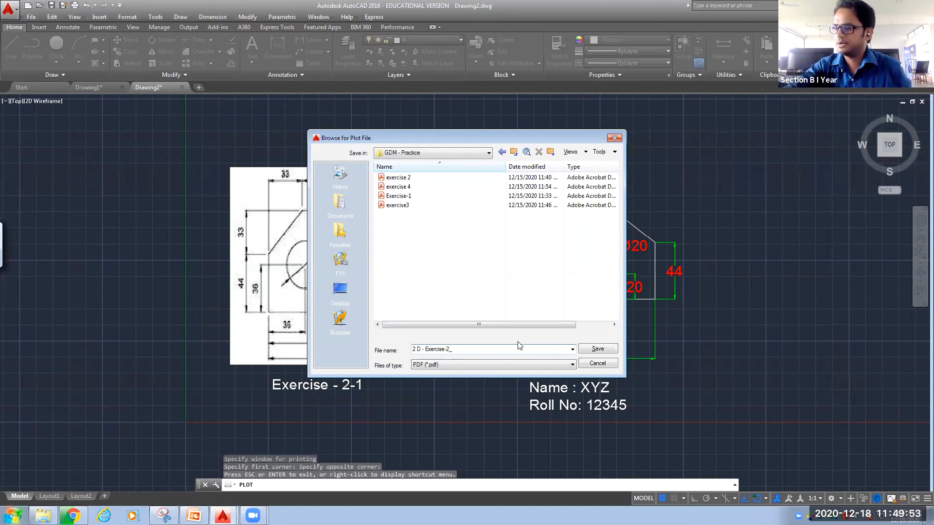
text(1)
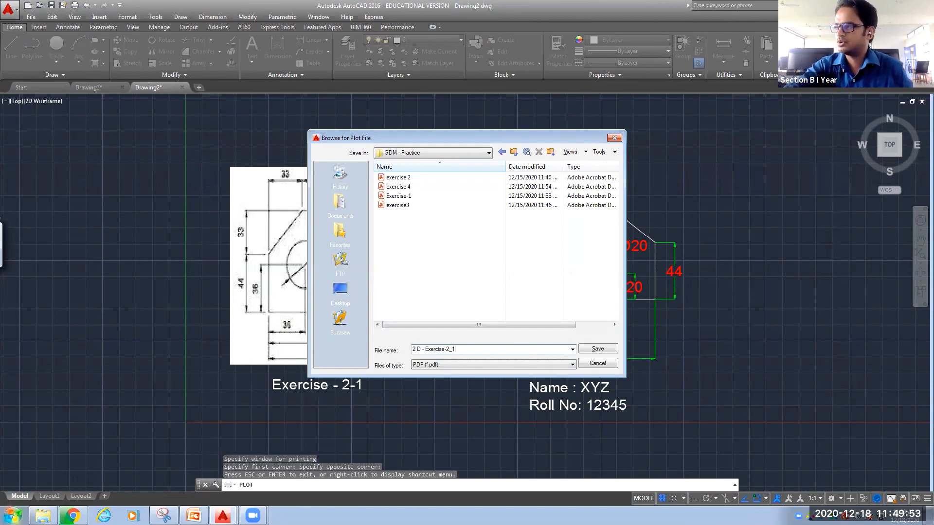
click(597, 349)
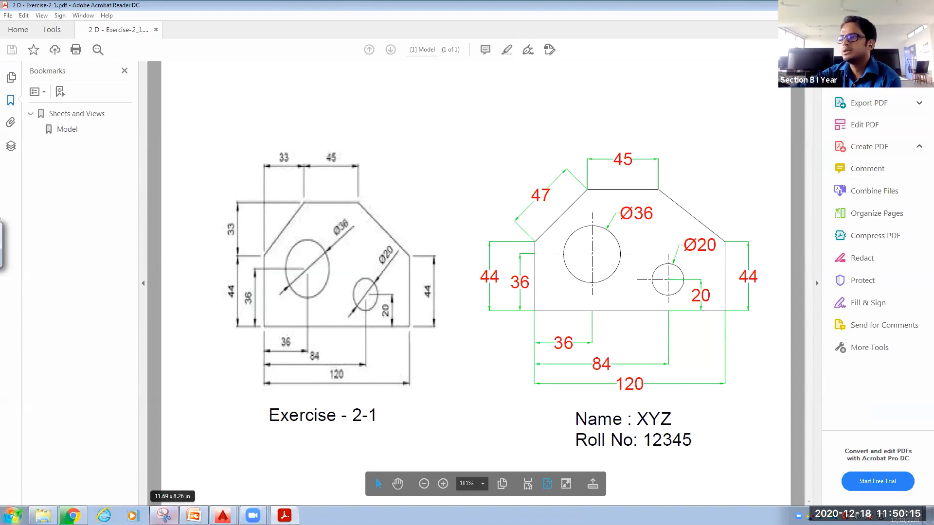
Switch to the 2-D Drawing presentation in PowerPoint, review the exercise drawings on slides 6 to 10, and return to slide 5.
click(194, 515)
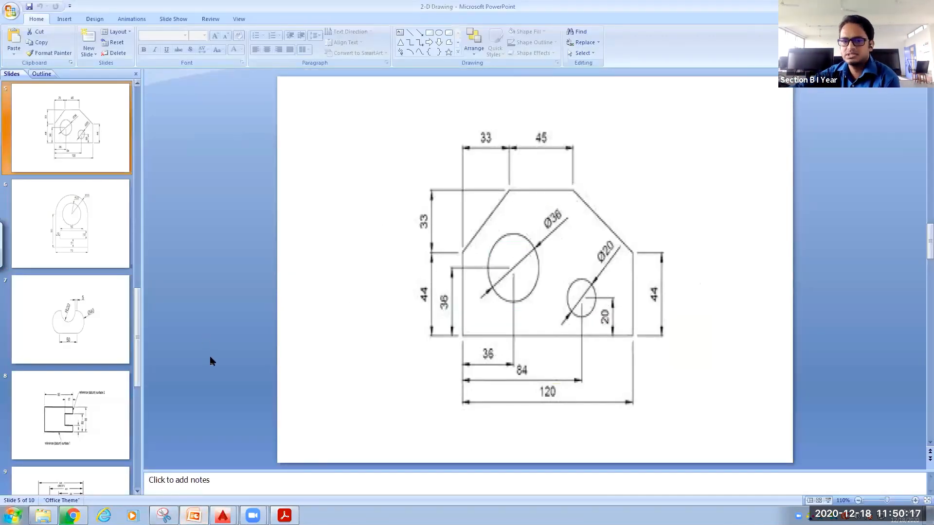
click(104, 243)
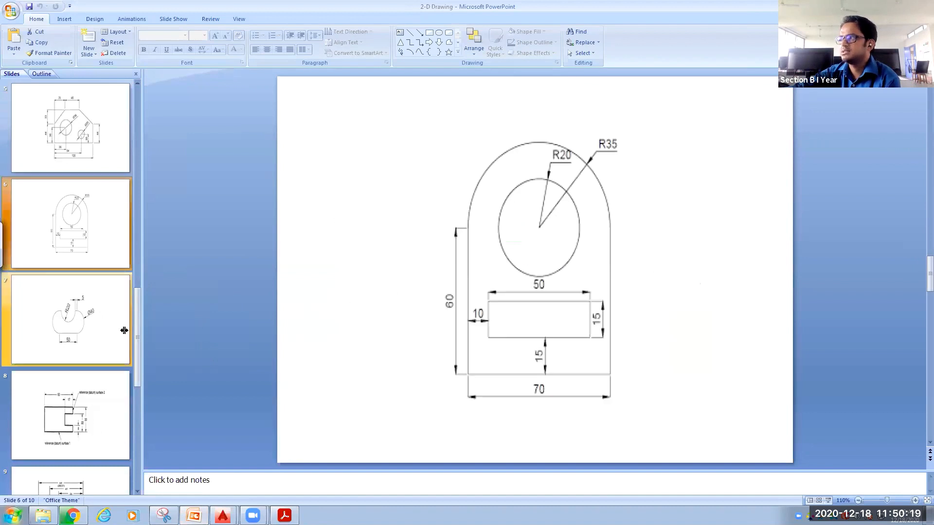
click(85, 347)
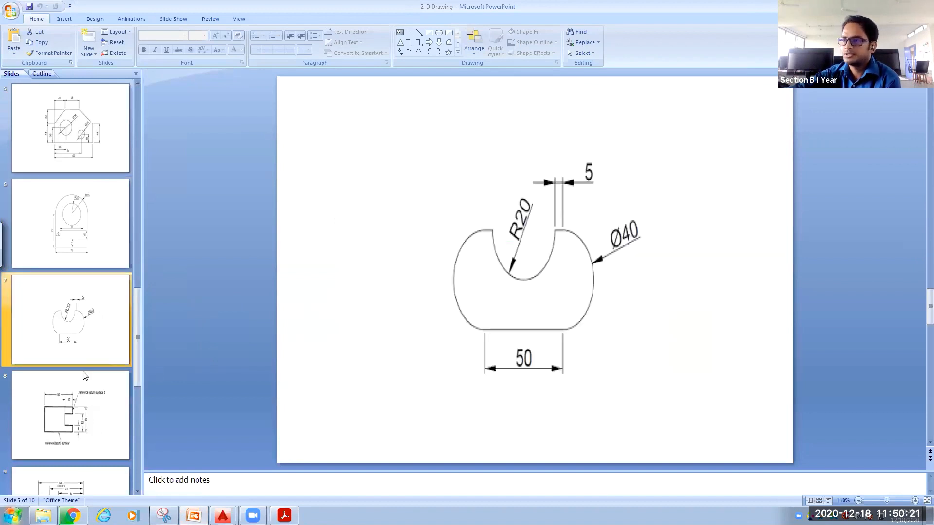
click(79, 409)
scroll(82, 394, down, 3)
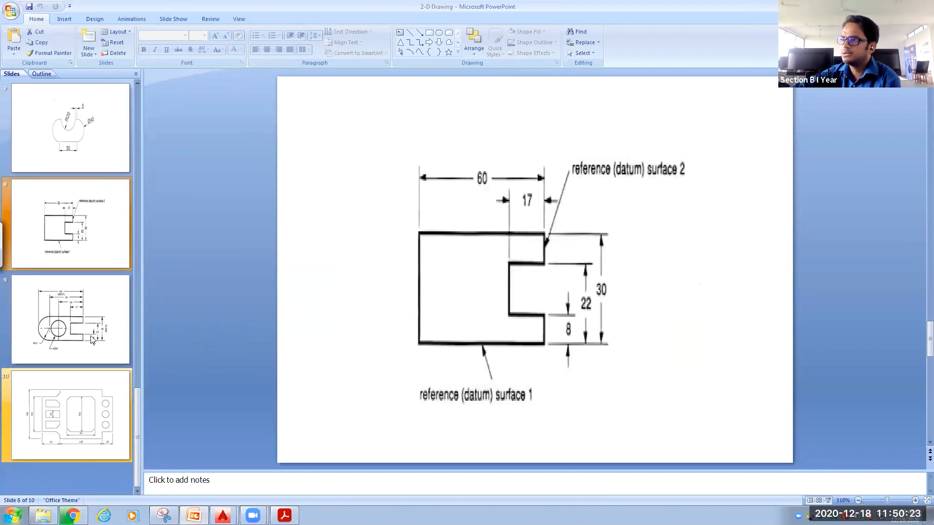
click(96, 325)
click(99, 419)
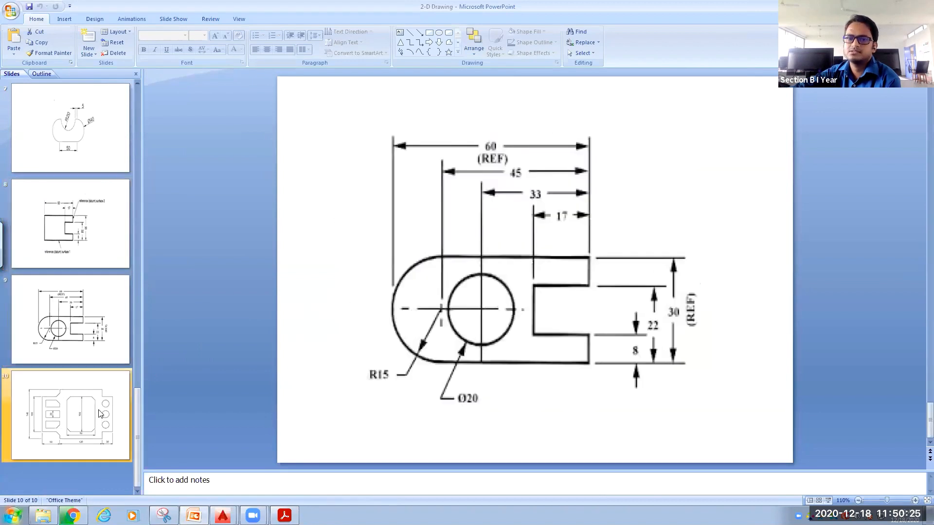
scroll(97, 406, up, 5)
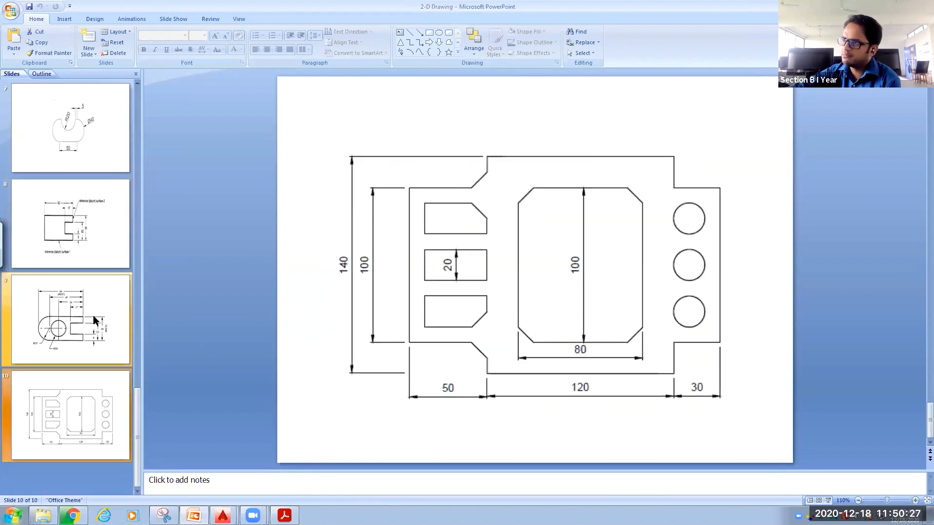
scroll(87, 334, down, 2)
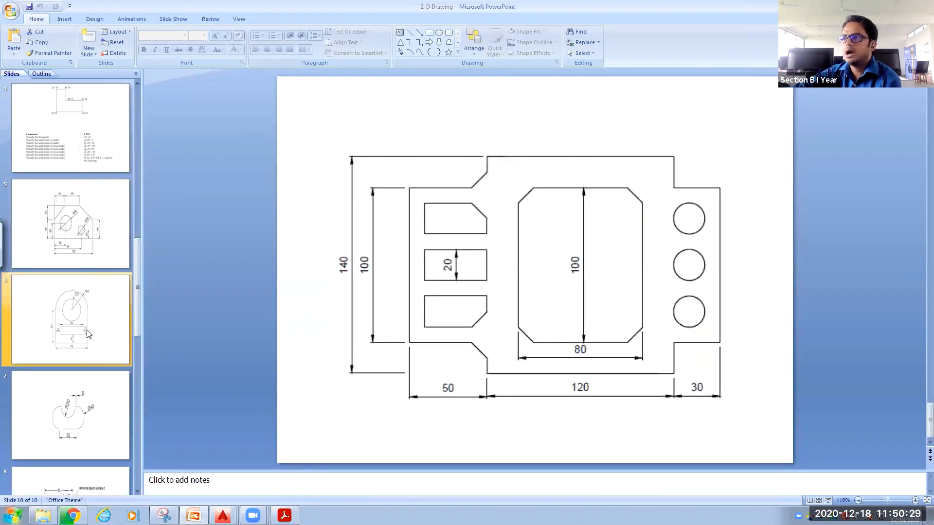
click(127, 235)
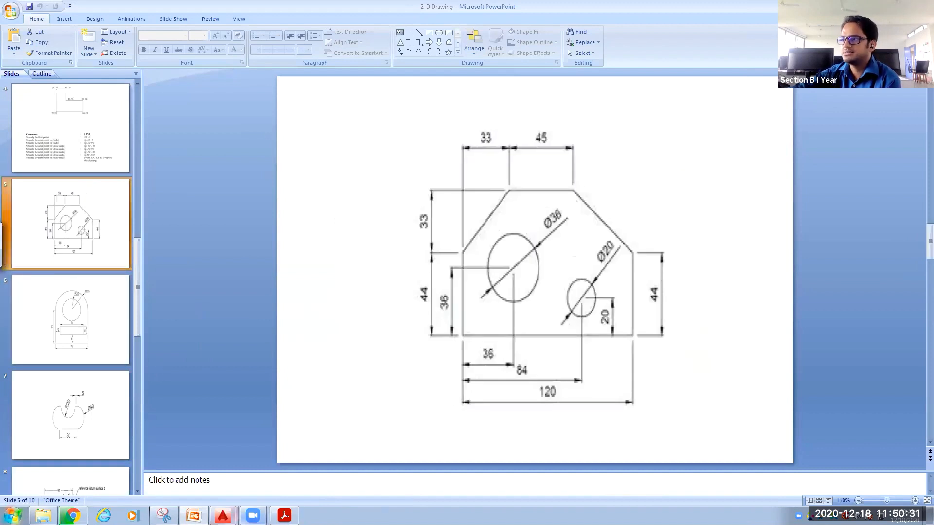
Return to the plate drawing in AutoCAD and switch to the plotted PDF in Adobe Acrobat Reader.
click(217, 490)
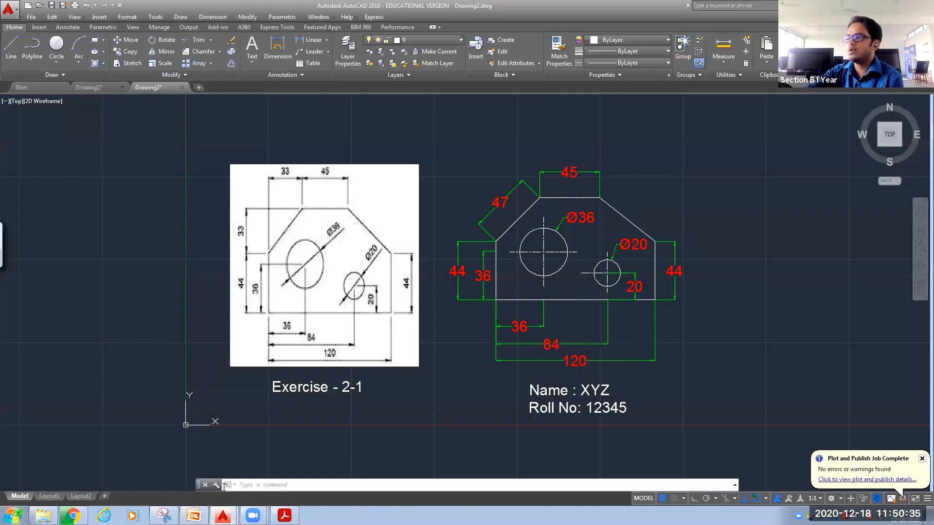
click(285, 514)
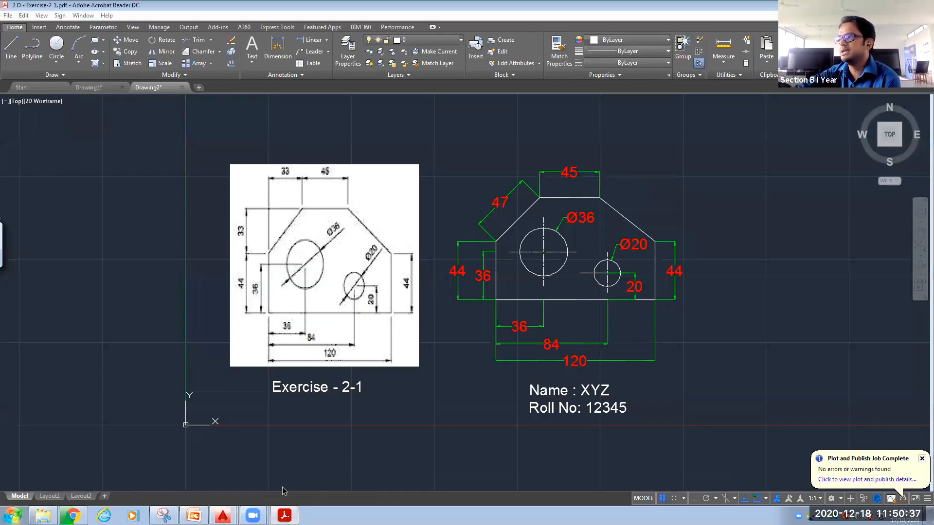